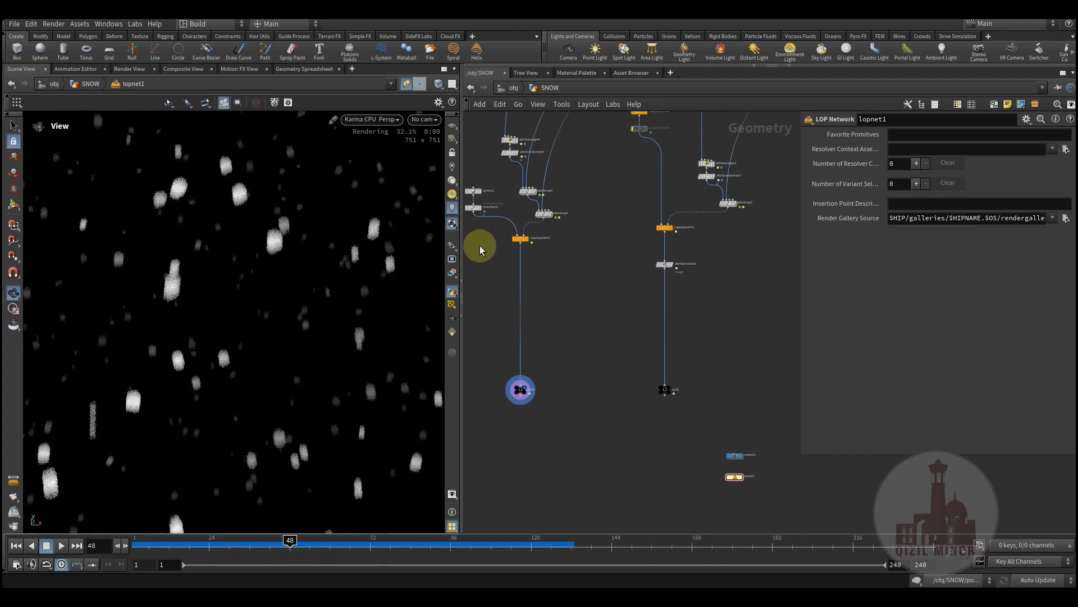
# Step: Switch the viewport from the LOP network to the SNOW geometry and scrub the sphere snow animation to frame 83
pyautogui.moveTo(586, 430); pyautogui.dragTo(545, 437, button='middle')
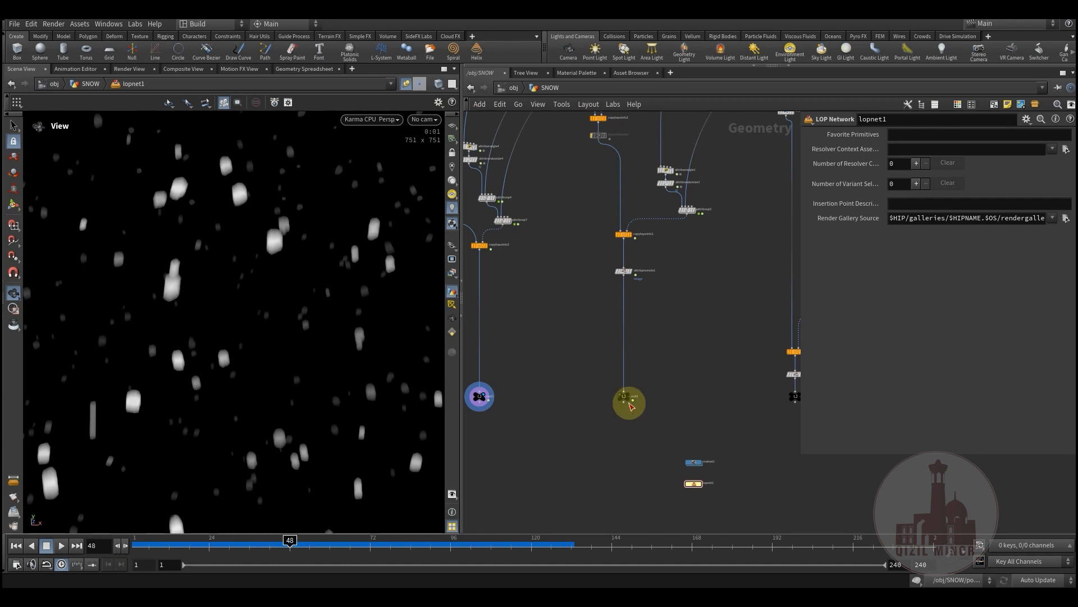
pyautogui.click(413, 79)
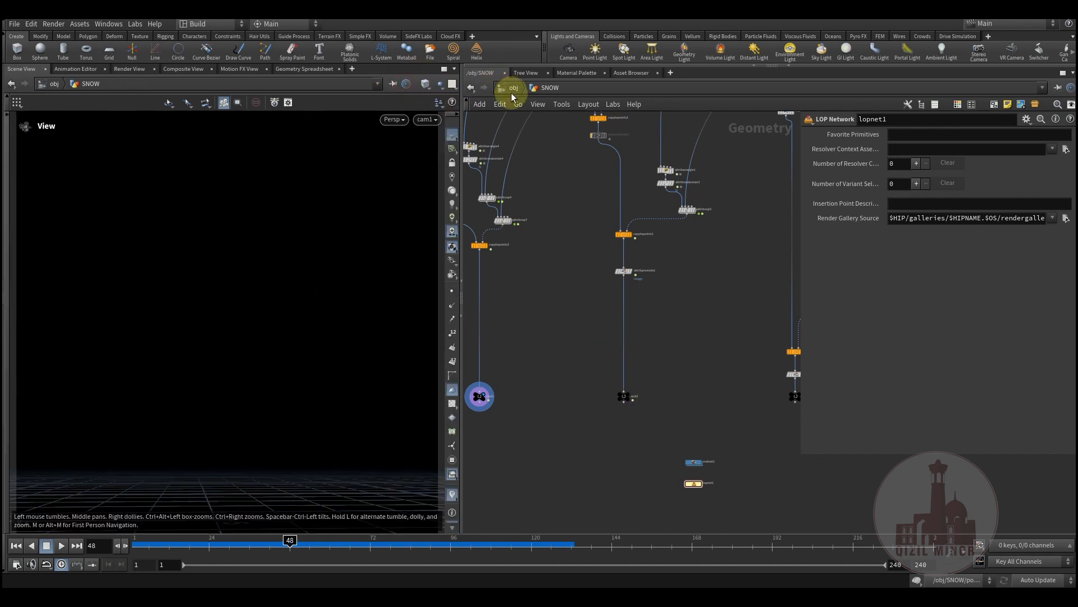
pyautogui.moveTo(552, 418); pyautogui.dragTo(592, 447, button='middle')
pyautogui.moveTo(282, 537); pyautogui.dragTo(368, 540)
pyautogui.moveTo(283, 549); pyautogui.dragTo(332, 544)
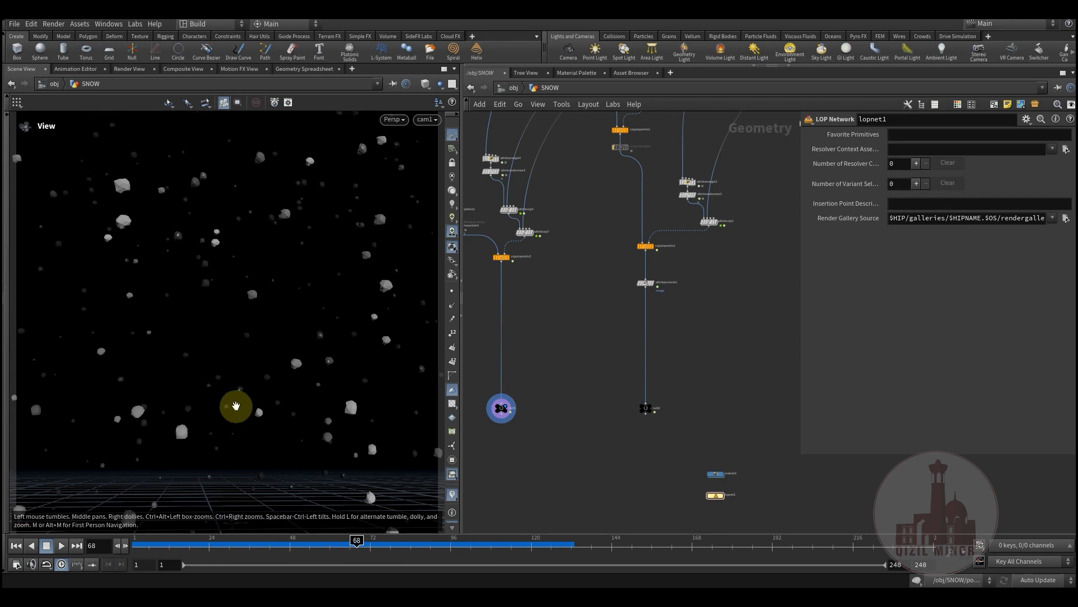
pyautogui.moveTo(330, 546); pyautogui.dragTo(446, 548)
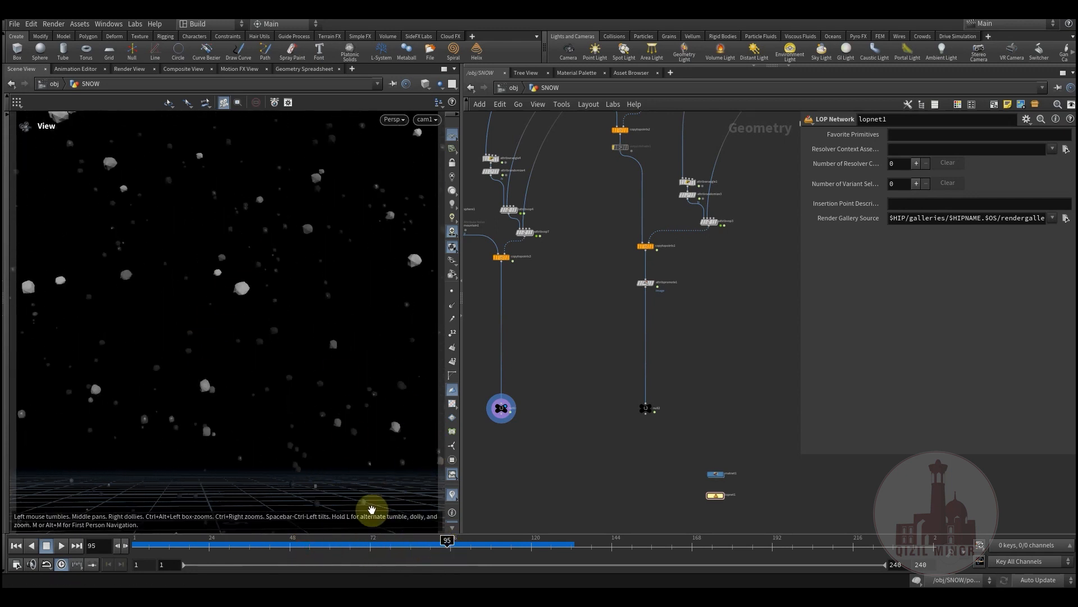
pyautogui.moveTo(337, 544); pyautogui.dragTo(406, 548)
pyautogui.moveTo(593, 440); pyautogui.dragTo(564, 446, button='middle')
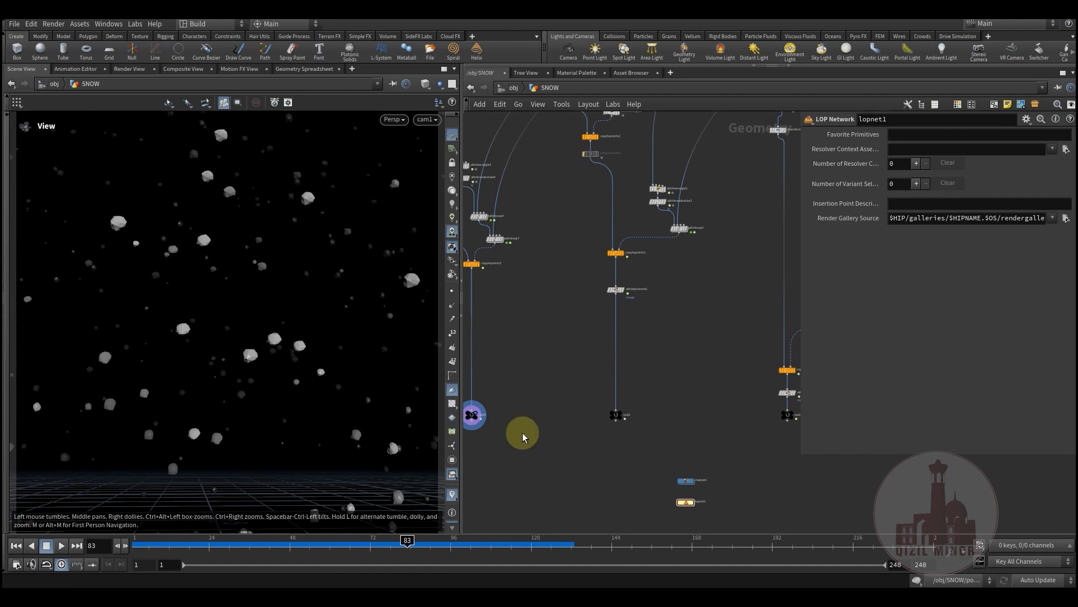
# Step: Display the output null of the copytopoints1 branch and scrub its flake animation to frame 75
pyautogui.click(627, 412)
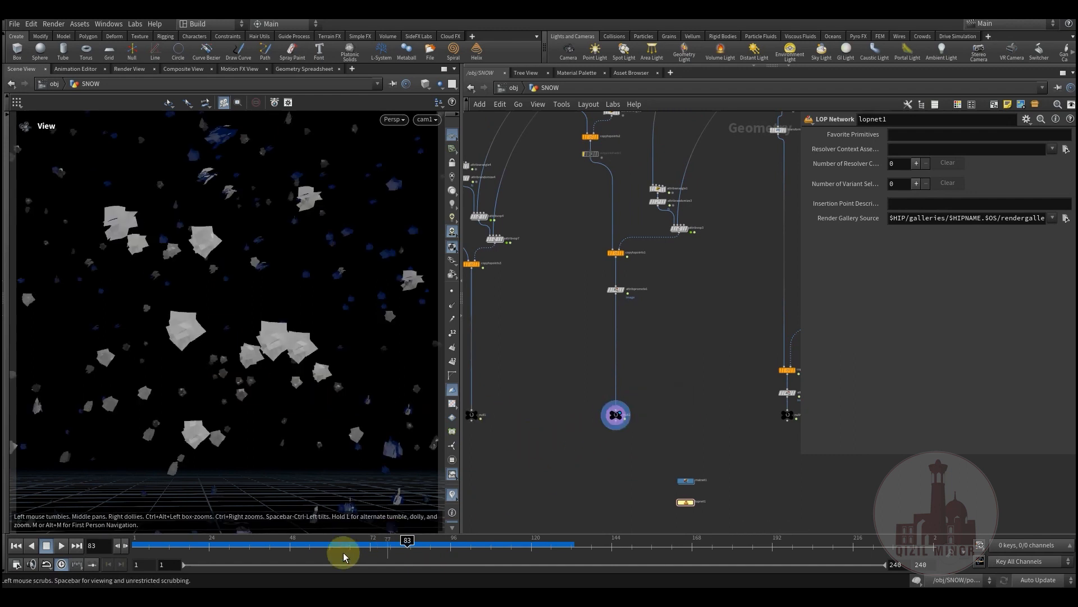
pyautogui.moveTo(534, 486); pyautogui.dragTo(559, 404, button='middle')
pyautogui.moveTo(279, 546); pyautogui.dragTo(304, 547)
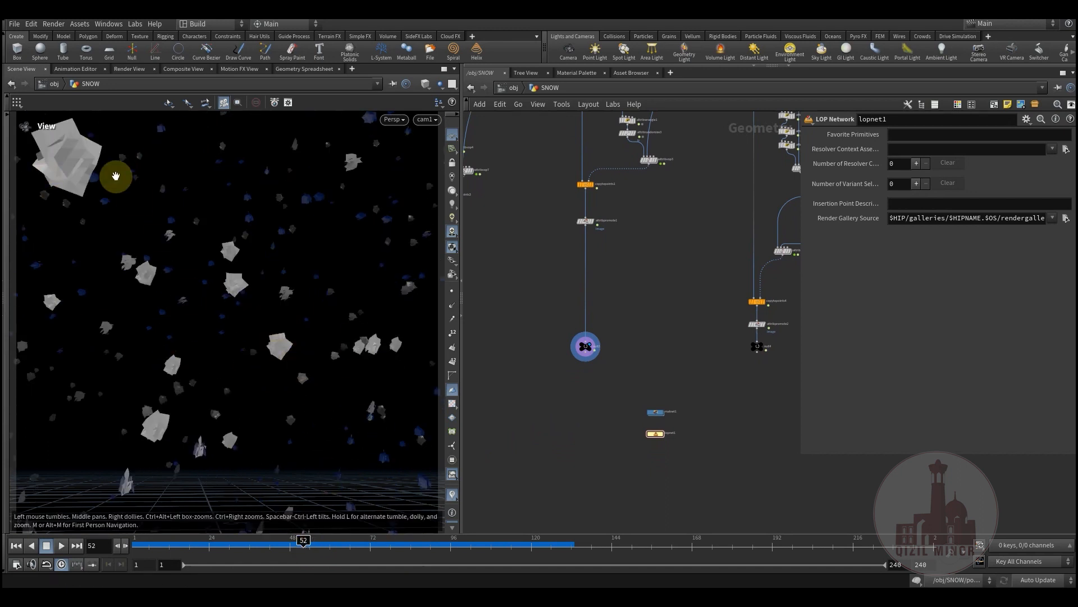
pyautogui.moveTo(344, 548); pyautogui.dragTo(380, 548)
# Step: Display the null4 output below attribpromote2 and toggle one viewport display option
pyautogui.moveTo(750, 390); pyautogui.dragTo(640, 409, button='middle')
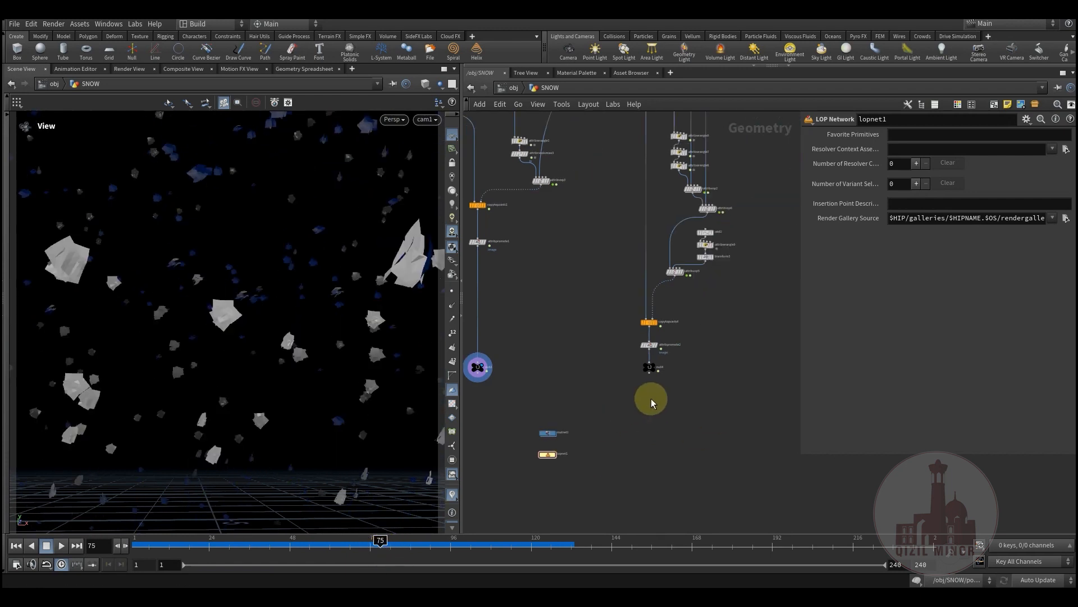
pyautogui.scroll(3, 652, 375)
pyautogui.click(660, 354)
pyautogui.click(694, 421)
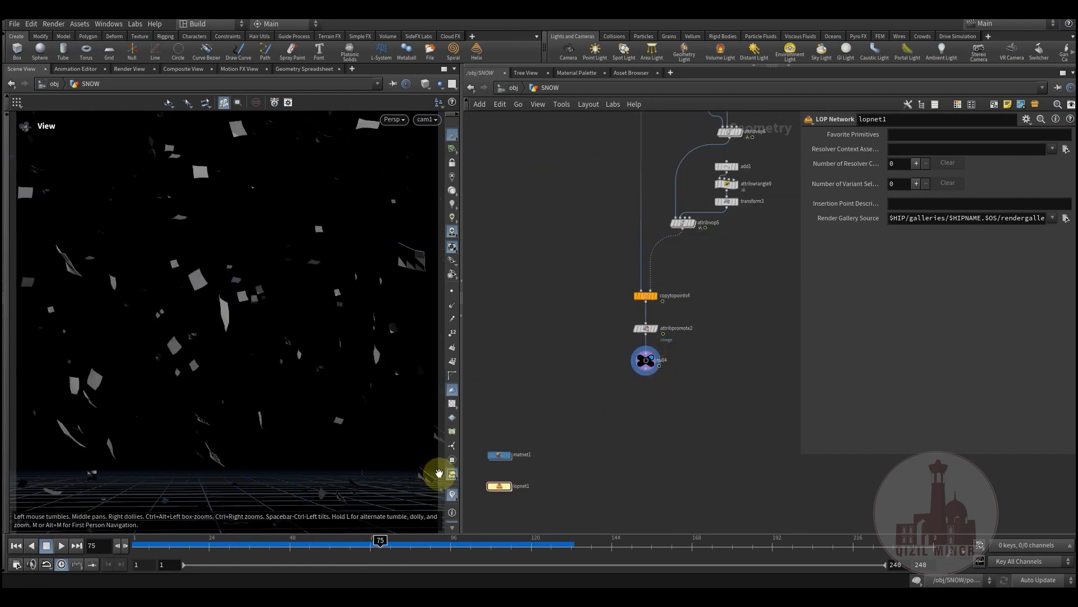
pyautogui.click(452, 404)
pyautogui.moveTo(580, 344)
pyautogui.mouseDown(button='middle')
pyautogui.moveTo(532, 377)
pyautogui.moveTo(558, 365)
pyautogui.mouseUp(button='middle')
pyautogui.scroll(3, 532, 378)
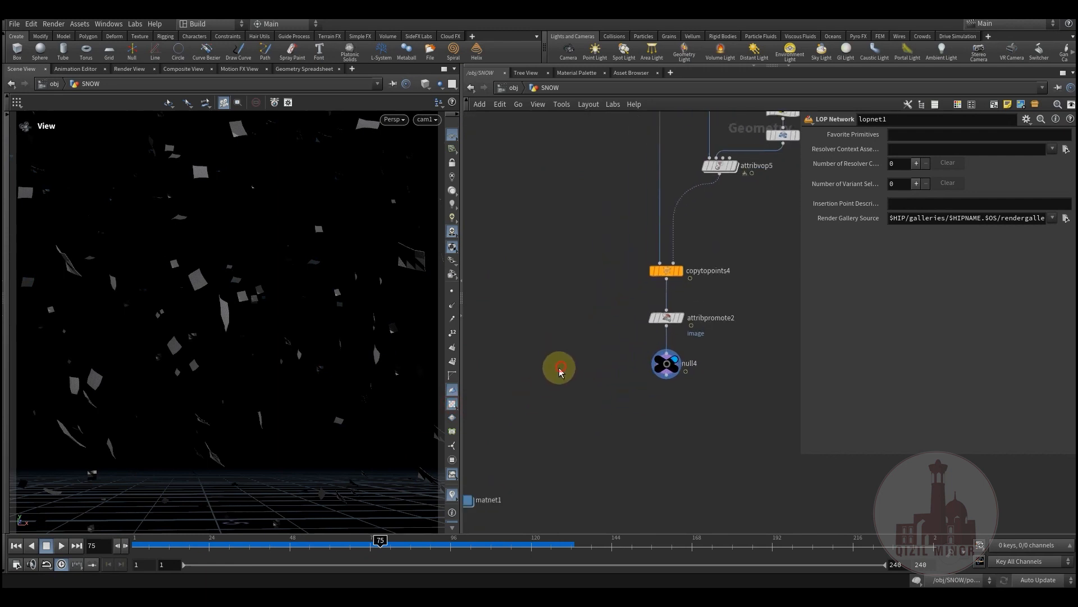
# Step: Scrub the null4 animation to frame 90 to review how the thin flakes fall
pyautogui.moveTo(247, 544); pyautogui.dragTo(394, 548)
pyautogui.moveTo(664, 443); pyautogui.dragTo(525, 466, button='middle')
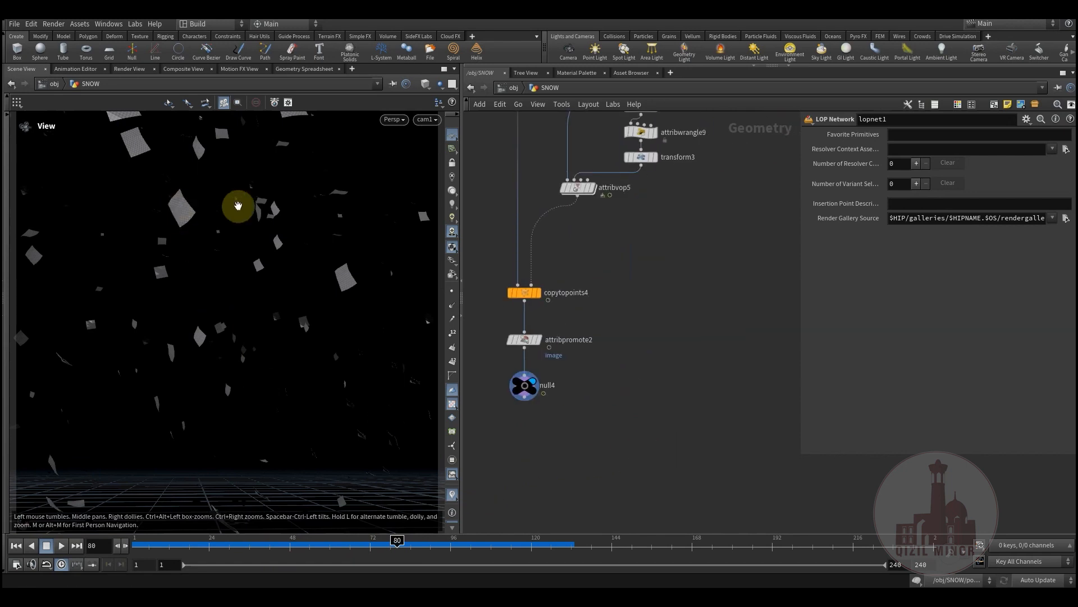
pyautogui.moveTo(652, 431); pyautogui.dragTo(592, 448, button='middle')
pyautogui.scroll(-2, 595, 442)
pyautogui.moveTo(687, 446); pyautogui.dragTo(725, 368, button='middle')
pyautogui.moveTo(347, 544); pyautogui.dragTo(431, 545)
# Step: Display the null fed directly by attribvop1 and scrub the snowflake animation to frame 86
pyautogui.moveTo(682, 410); pyautogui.dragTo(470, 468, button='middle')
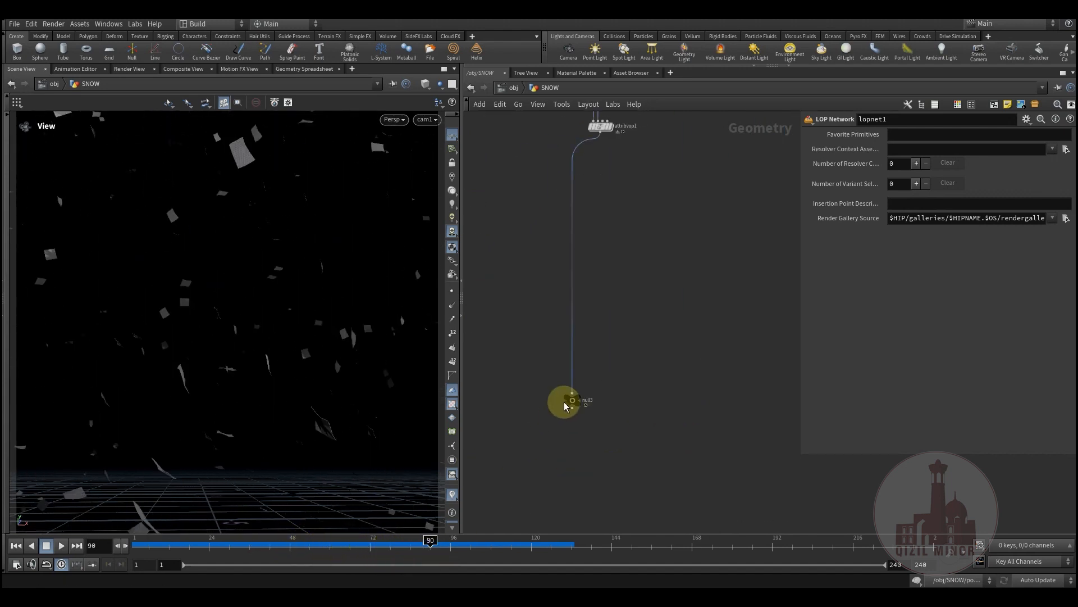
pyautogui.click(594, 389)
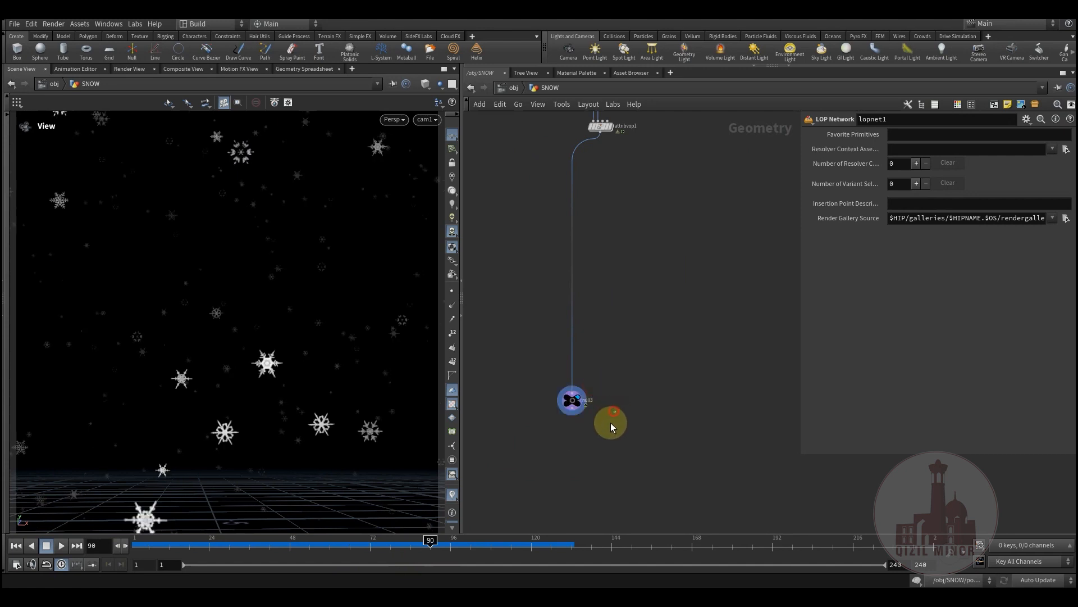
pyautogui.moveTo(260, 542); pyautogui.dragTo(405, 549)
pyautogui.moveTo(264, 543); pyautogui.dragTo(460, 542)
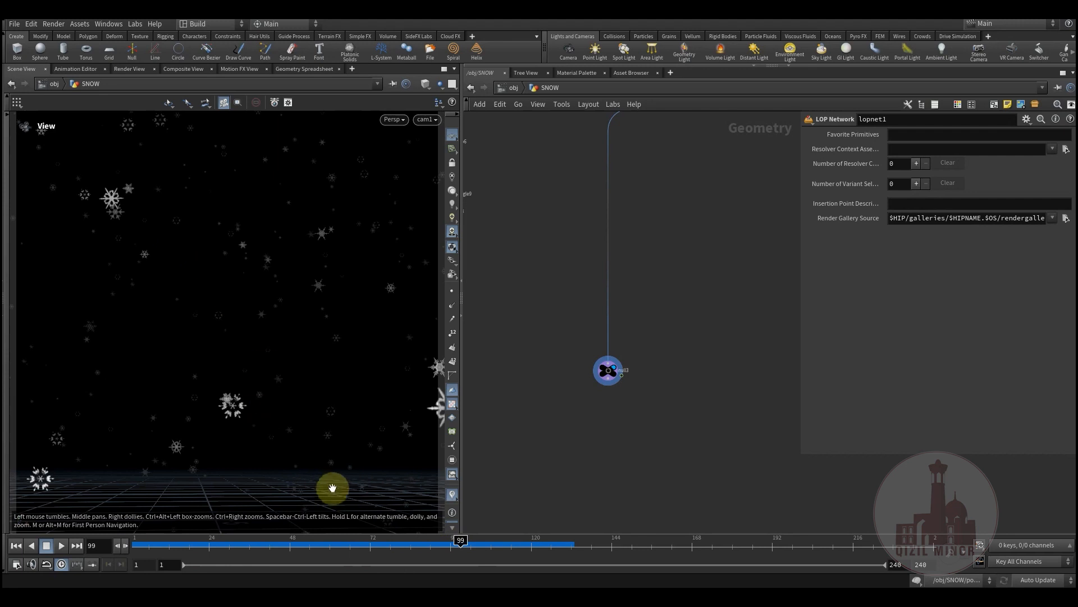
pyautogui.moveTo(282, 543); pyautogui.dragTo(422, 556)
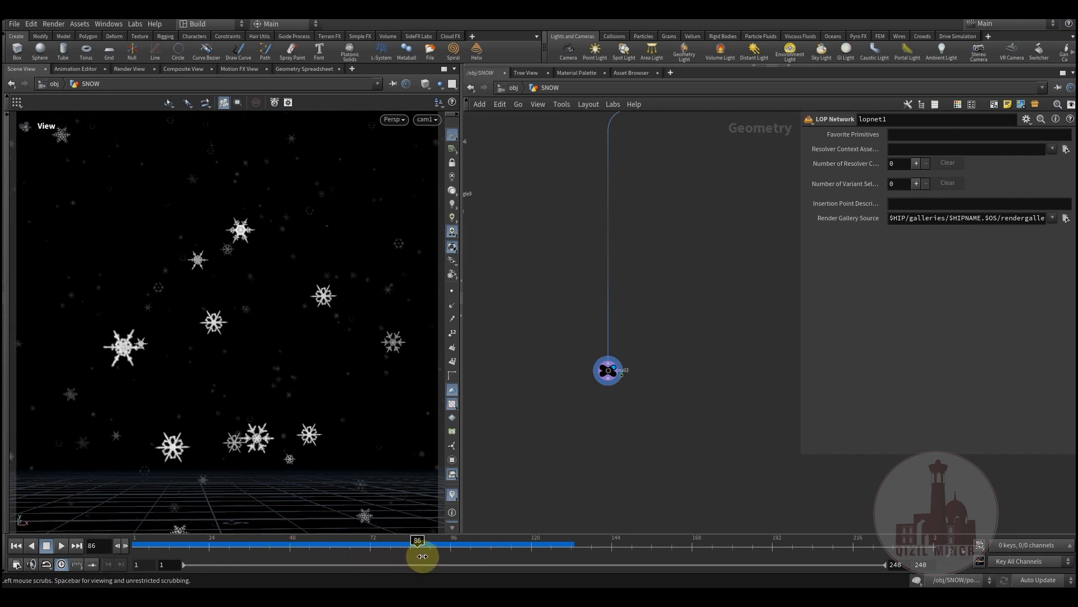
# Step: Display the null1 output of the sphere snow branch below copytopoints3
pyautogui.moveTo(534, 243); pyautogui.dragTo(619, 373, button='middle')
pyautogui.scroll(5, 582, 379)
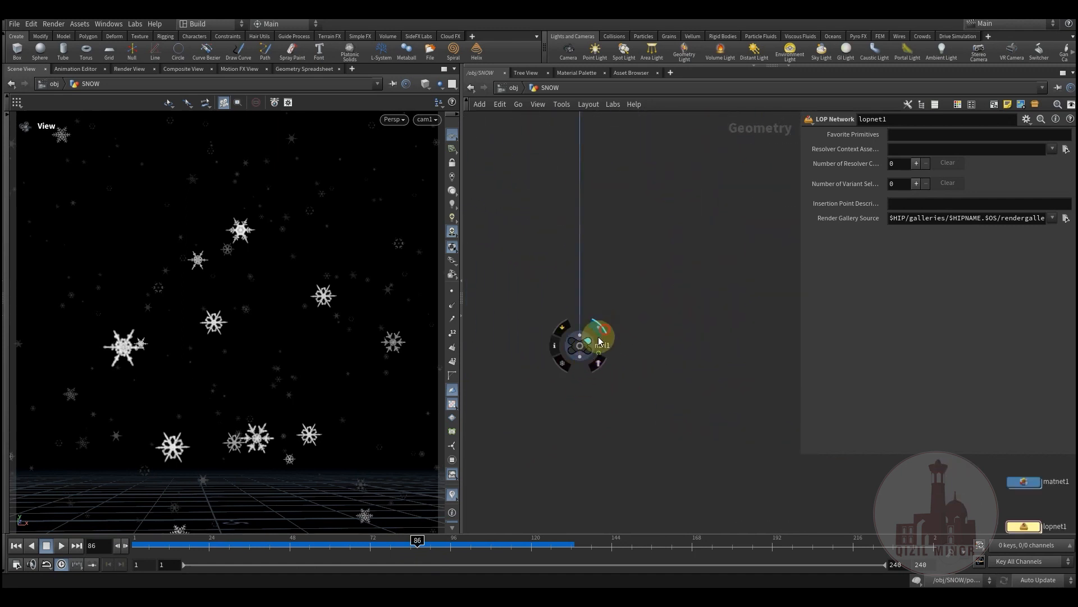
pyautogui.click(600, 341)
pyautogui.moveTo(633, 366); pyautogui.dragTo(570, 355, button='middle')
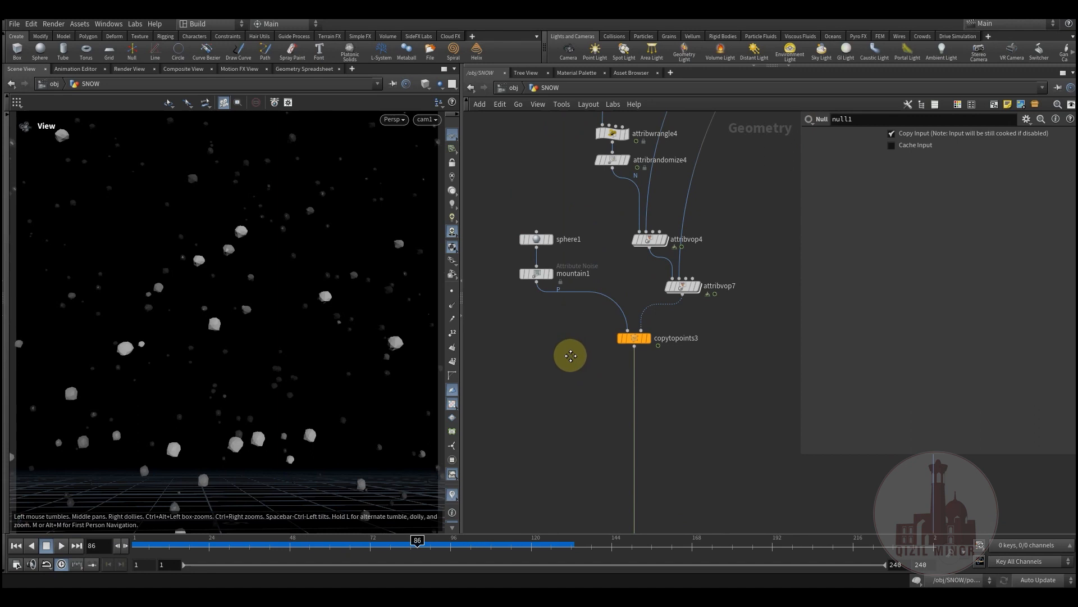
# Step: Show the noise parameters of mountain1, which deforms the sphere feeding copytopoints3
pyautogui.scroll(3, 547, 314)
pyautogui.click(544, 279)
pyautogui.click(542, 338)
pyautogui.moveTo(560, 438); pyautogui.dragTo(466, 461, button='middle')
pyautogui.scroll(-1, 505, 455)
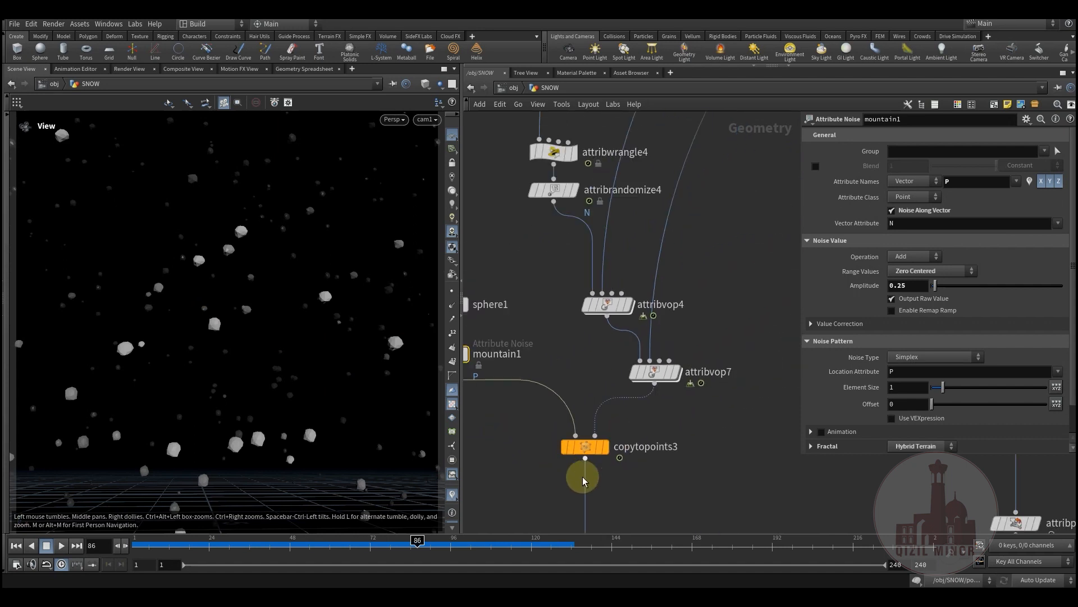
# Step: Scrub the sphere snow to frame 78 and review the point nodes feeding copytopoints3 up to attribwrangle4
pyautogui.moveTo(585, 479); pyautogui.dragTo(600, 349, button='middle')
pyautogui.click(598, 321)
pyautogui.moveTo(598, 356); pyautogui.dragTo(599, 396)
pyautogui.moveTo(617, 269); pyautogui.dragTo(666, 295, button='middle')
pyautogui.moveTo(279, 545); pyautogui.dragTo(392, 546)
pyautogui.moveTo(560, 160); pyautogui.dragTo(541, 364, button='middle')
pyautogui.moveTo(637, 266); pyautogui.dragTo(611, 317, button='middle')
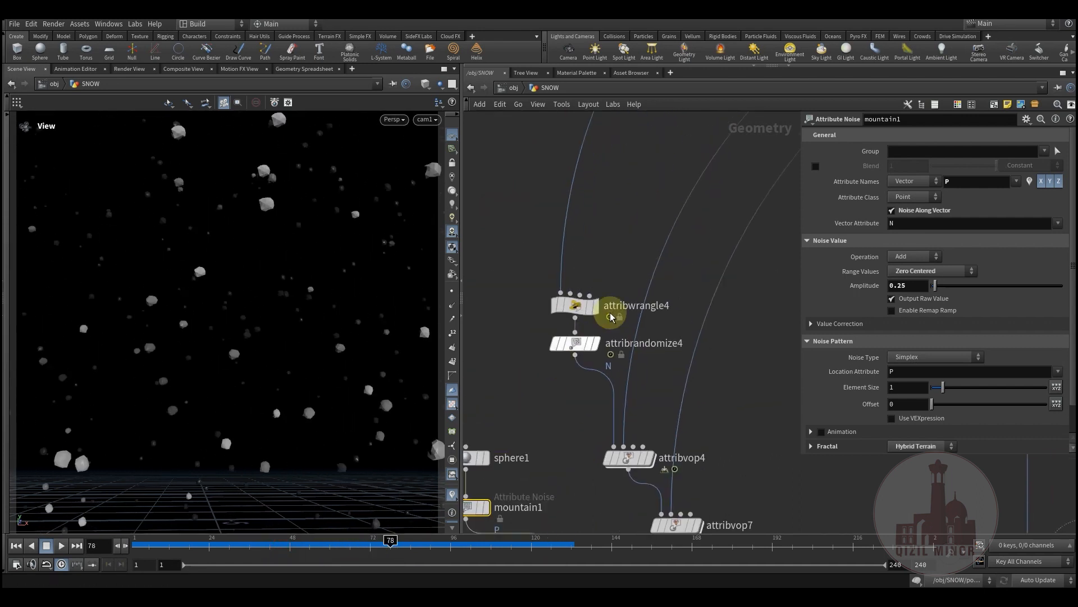
# Step: Display attribwrangle4 and examine its pscale expression with the Min, Max and Mult parameters
pyautogui.click(600, 279)
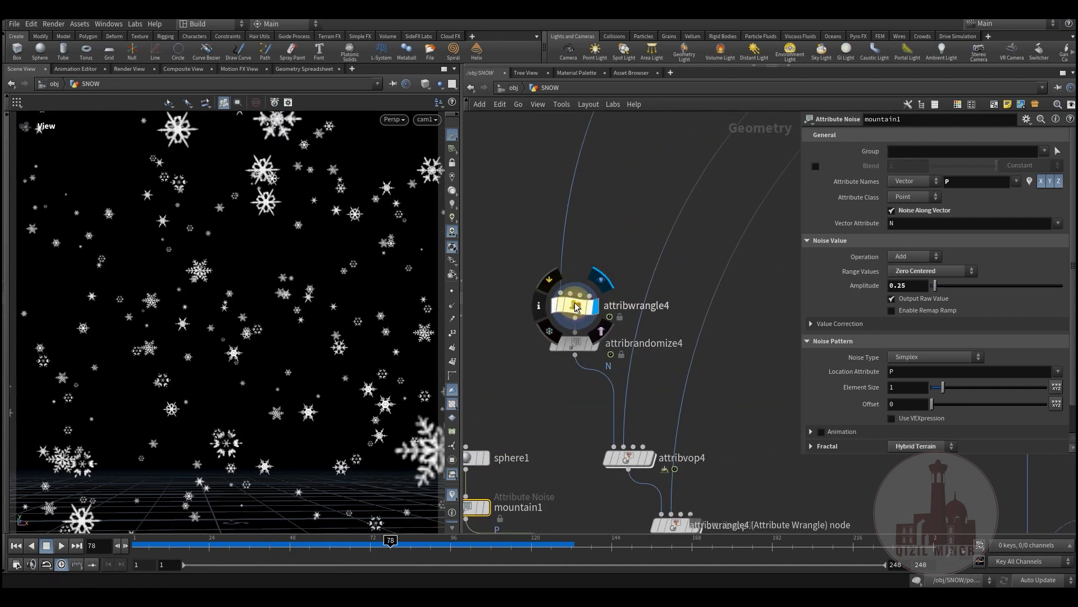
pyautogui.click(576, 306)
pyautogui.moveTo(570, 212); pyautogui.dragTo(605, 200, button='middle')
pyautogui.scroll(-3, 582, 254)
pyautogui.scroll(3, 573, 292)
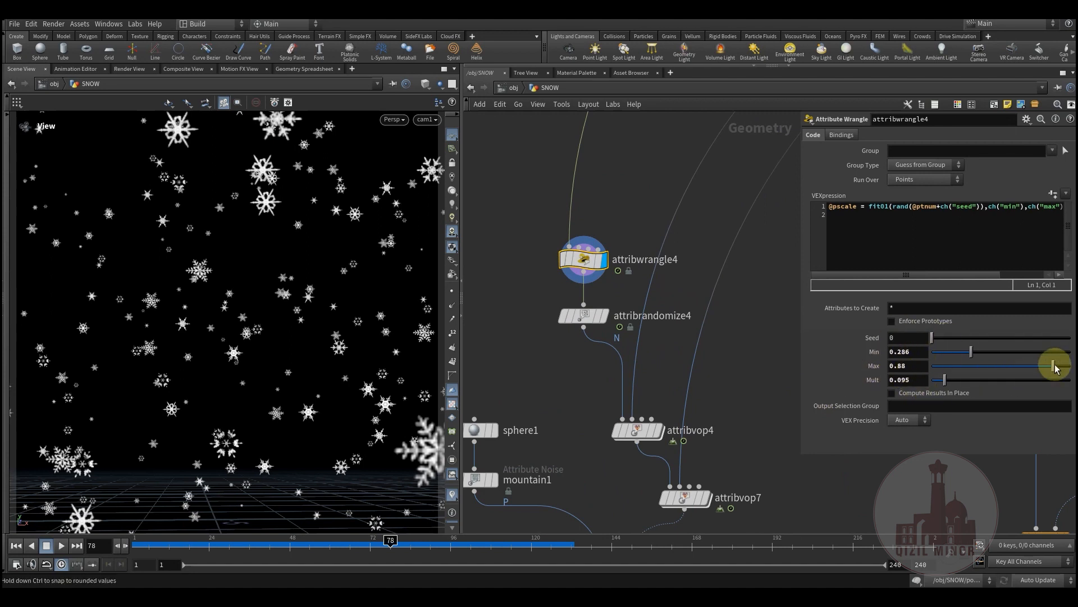
# Step: Display attribrandomize4 with its parameters and scrub the randomly oriented flakes to frame 96
pyautogui.moveTo(584, 319)
pyautogui.click(612, 291)
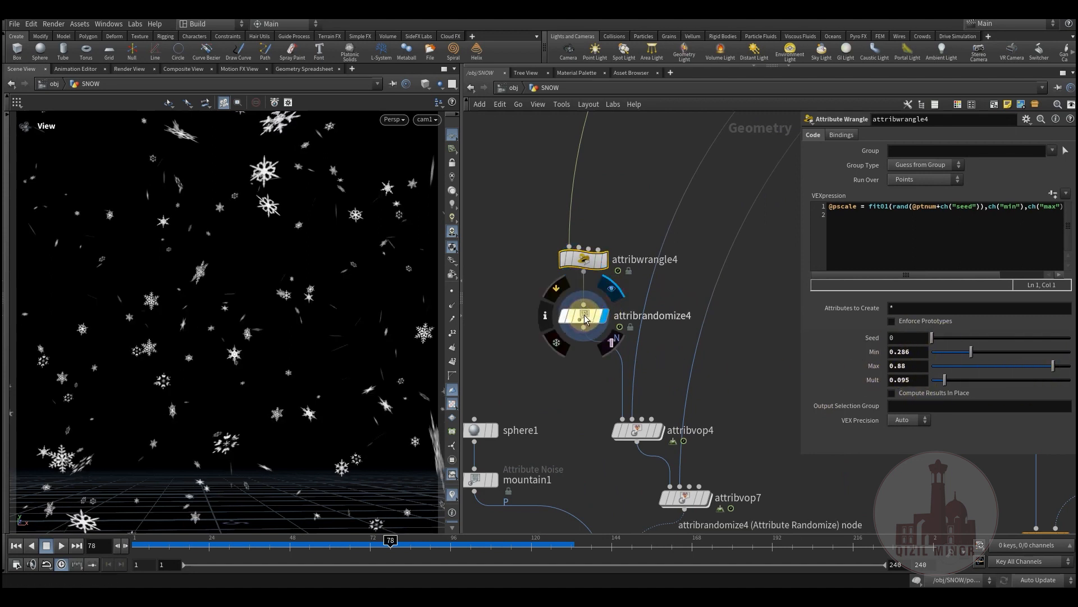
pyautogui.moveTo(561, 402); pyautogui.dragTo(571, 348, button='middle')
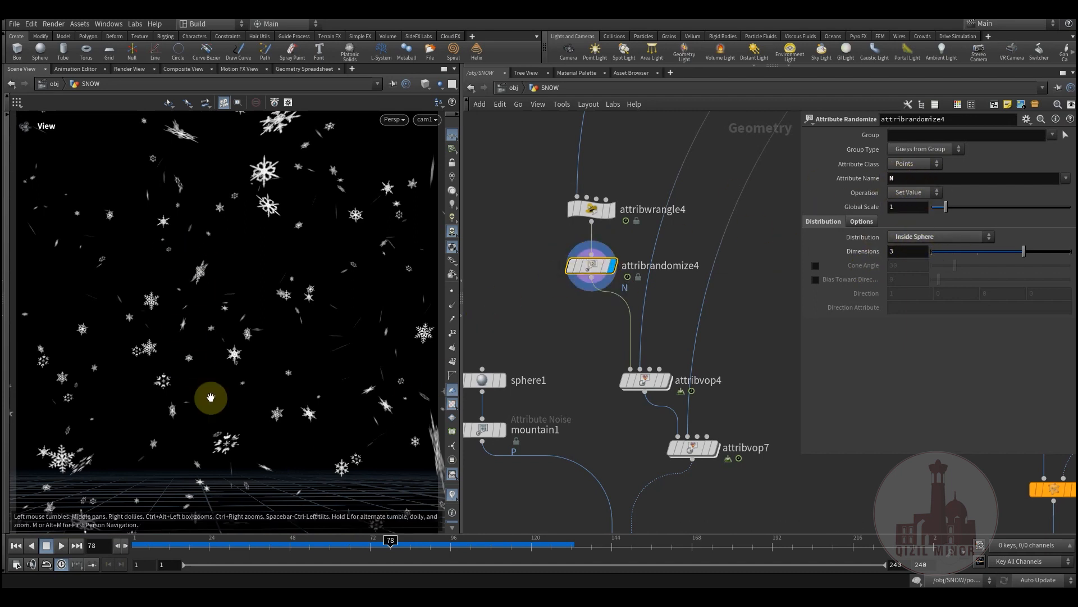
pyautogui.moveTo(192, 545); pyautogui.dragTo(451, 542)
pyautogui.moveTo(544, 347); pyautogui.dragTo(555, 270, button='middle')
# Step: Display attribvop4 and show its parameters, including the ramp and the value range
pyautogui.moveTo(639, 318)
pyautogui.moveTo(639, 318); pyautogui.dragTo(588, 347, button='middle')
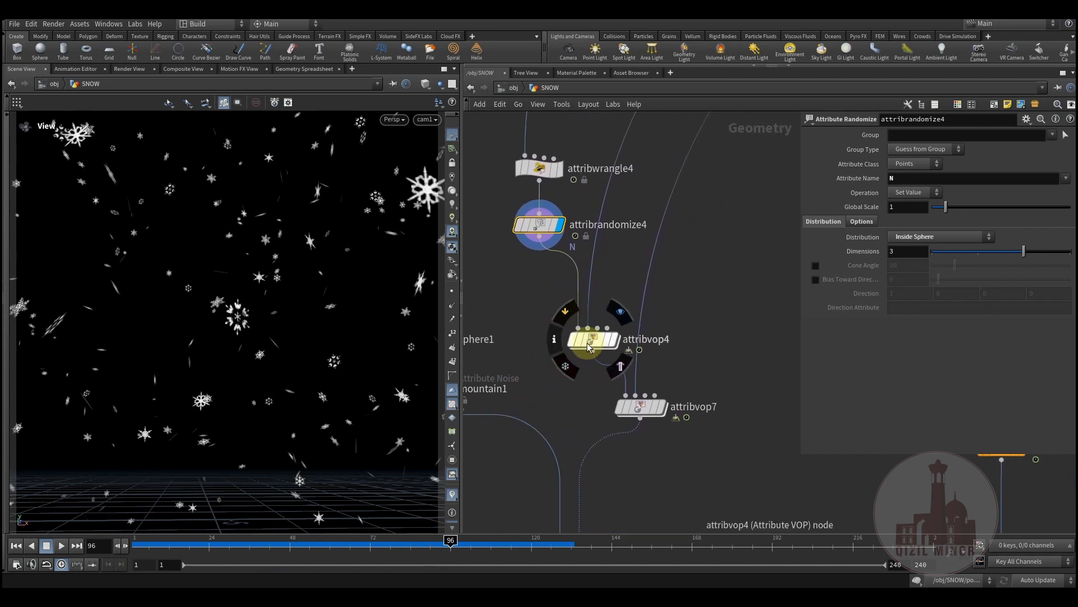
pyautogui.click(615, 313)
pyautogui.click(587, 341)
pyautogui.moveTo(689, 335); pyautogui.dragTo(628, 394, button='middle')
pyautogui.scroll(-8, 628, 394)
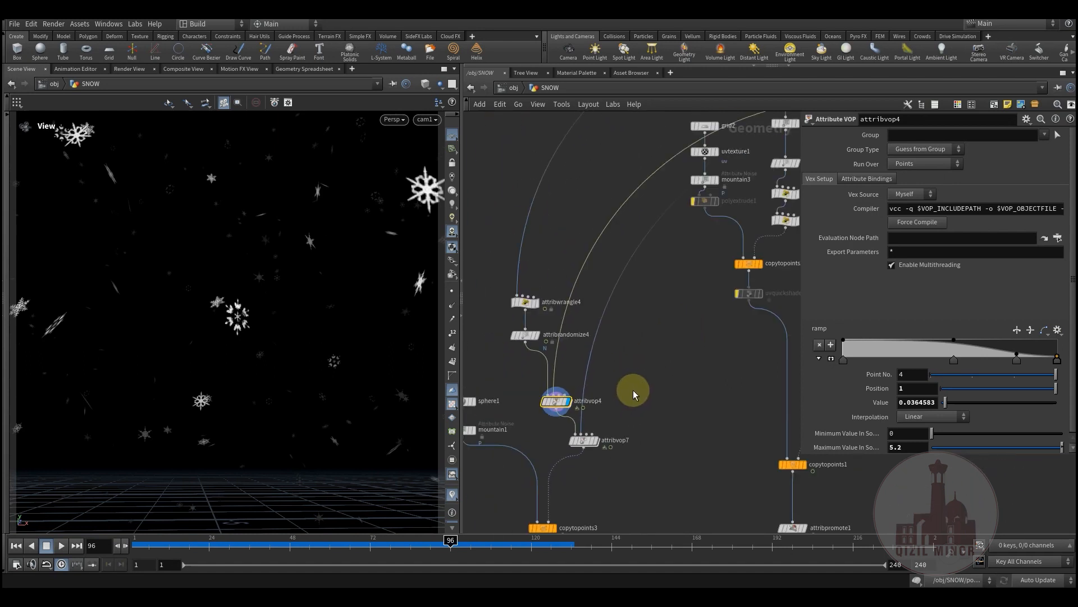
# Step: Trace the second input of attribvop4 back to object_merge1 and examine its Object 1 camera origin path
pyautogui.moveTo(722, 339); pyautogui.dragTo(587, 405, button='middle')
pyautogui.scroll(6, 723, 272)
pyautogui.moveTo(657, 221); pyautogui.dragTo(753, 342)
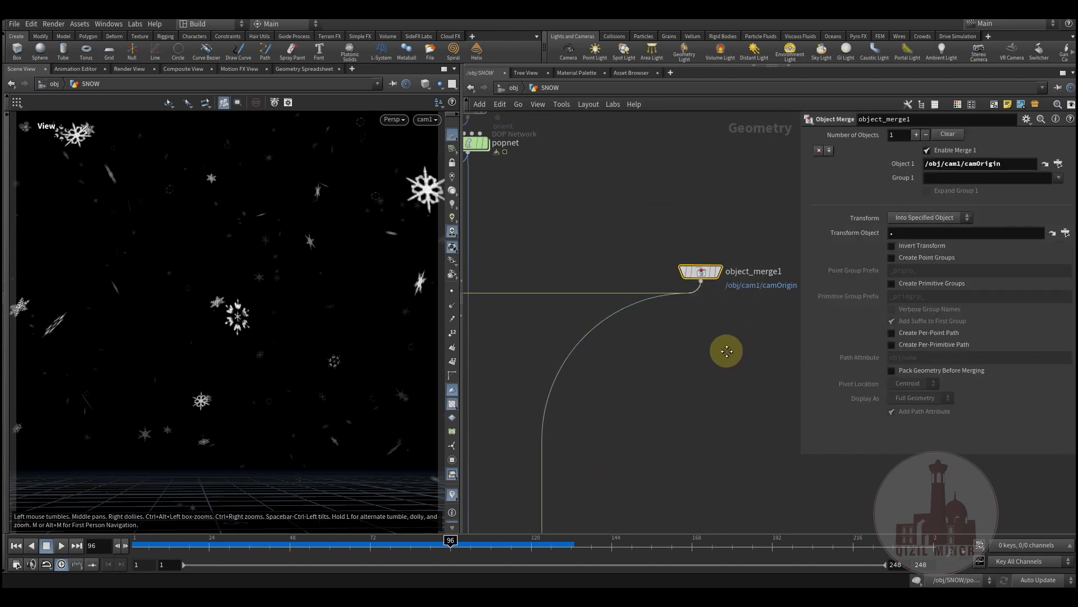
pyautogui.moveTo(732, 349); pyautogui.dragTo(687, 384, button='middle')
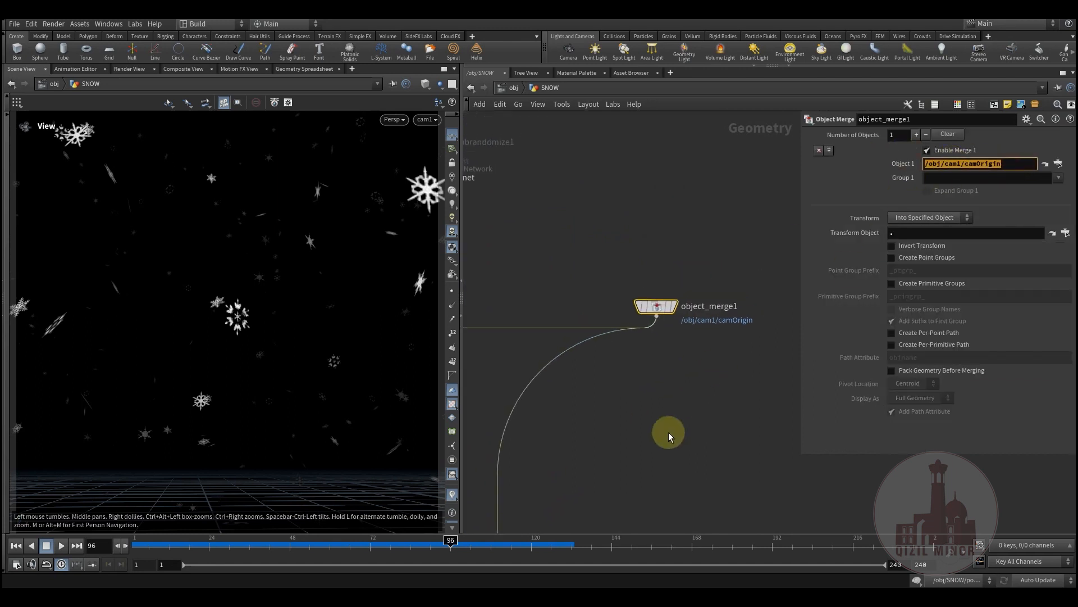
pyautogui.moveTo(592, 457); pyautogui.dragTo(741, 362, button='middle')
# Step: Return to attribvop4 and scrub from frame 1 to frame 42 to review the flake scale near the camera
pyautogui.scroll(-6, 698, 379)
pyautogui.moveTo(502, 454); pyautogui.dragTo(617, 385, button='middle')
pyautogui.scroll(3, 566, 401)
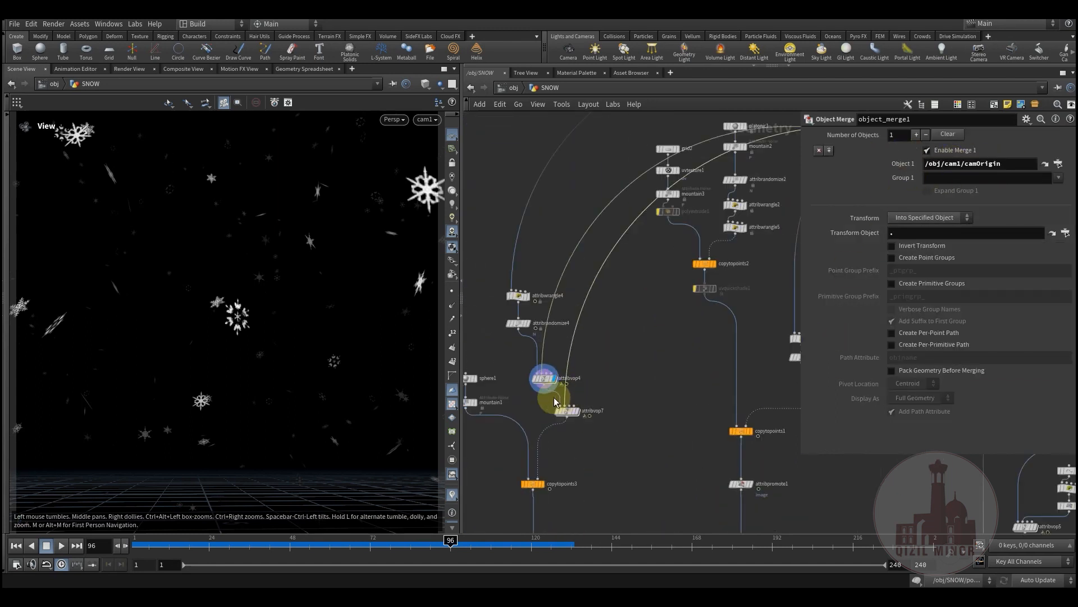
pyautogui.scroll(3, 563, 397)
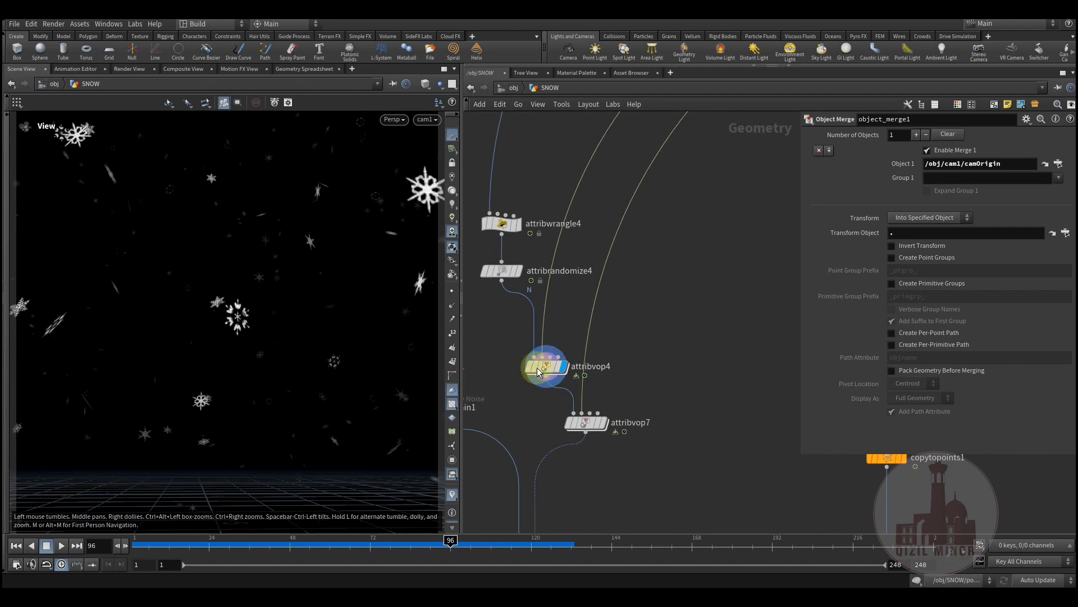
pyautogui.moveTo(174, 543); pyautogui.dragTo(84, 539)
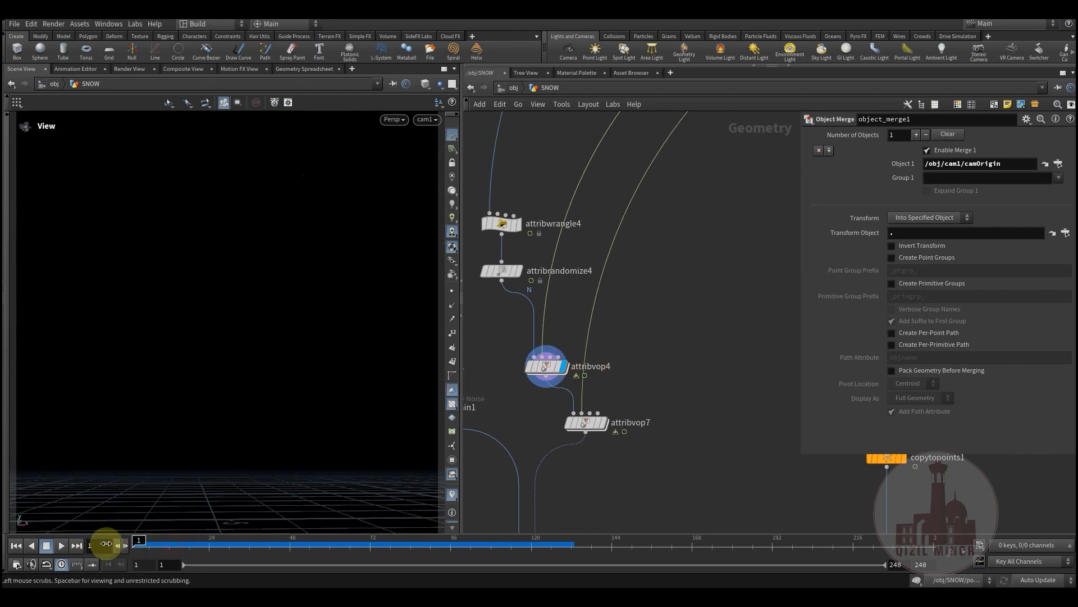
pyautogui.moveTo(219, 547); pyautogui.dragTo(270, 545)
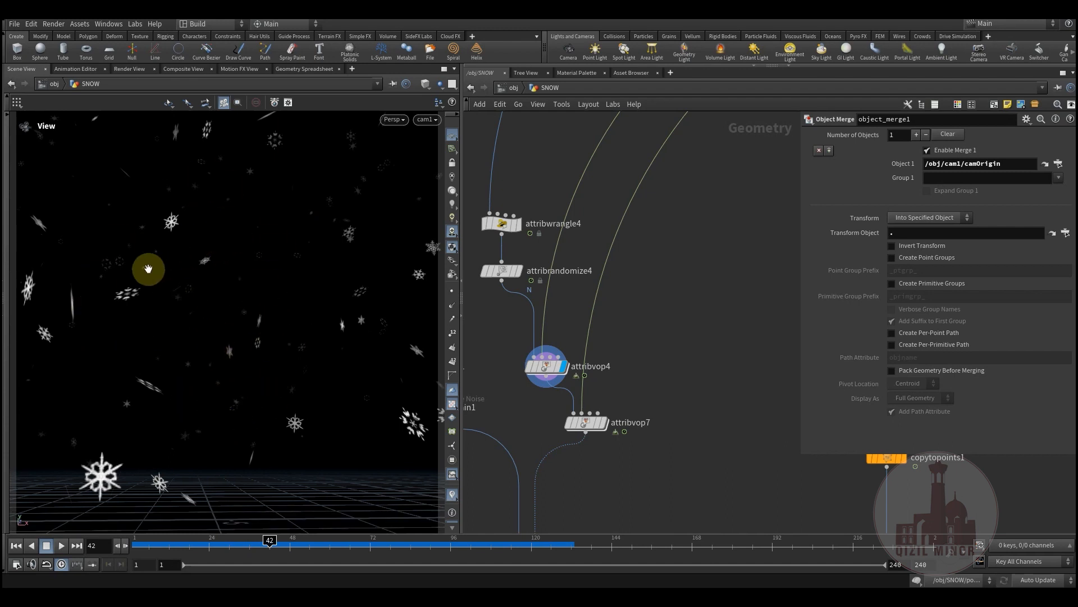
# Step: Enter the attribvop4 network and examine the importpoint1 settings
pyautogui.doubleClick(545, 365)
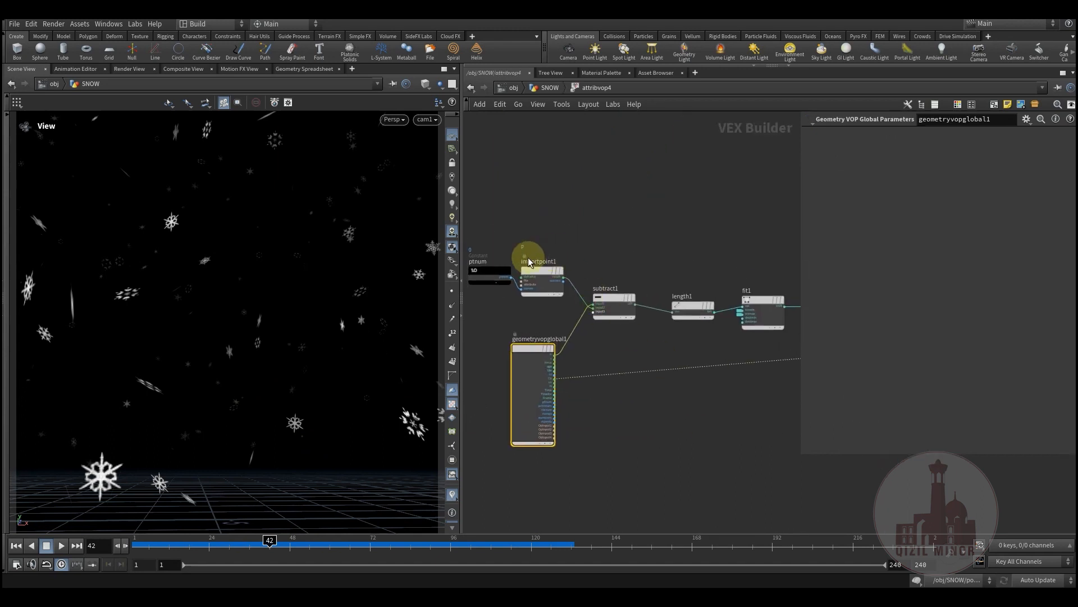
pyautogui.click(530, 268)
pyautogui.scroll(3, 638, 203)
pyautogui.moveTo(600, 154); pyautogui.dragTo(668, 197, button='middle')
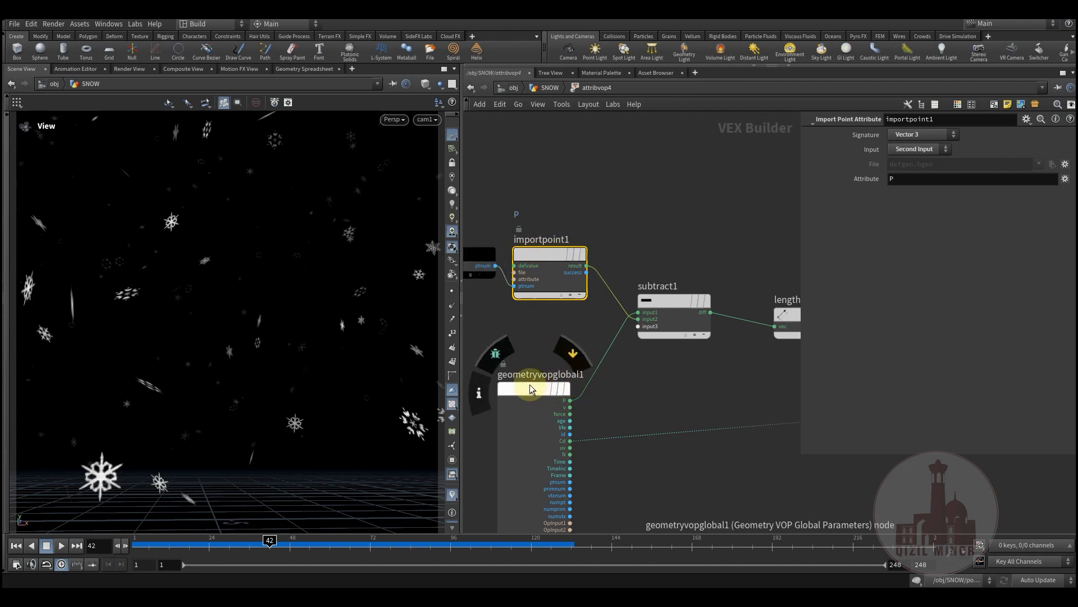
# Step: Examine how subtract1 combines the position from geometryvopglobal1 with the importpoint1 result before length1
pyautogui.moveTo(530, 384); pyautogui.dragTo(550, 376)
pyautogui.moveTo(670, 301); pyautogui.dragTo(581, 312, button='middle')
pyautogui.click(581, 312)
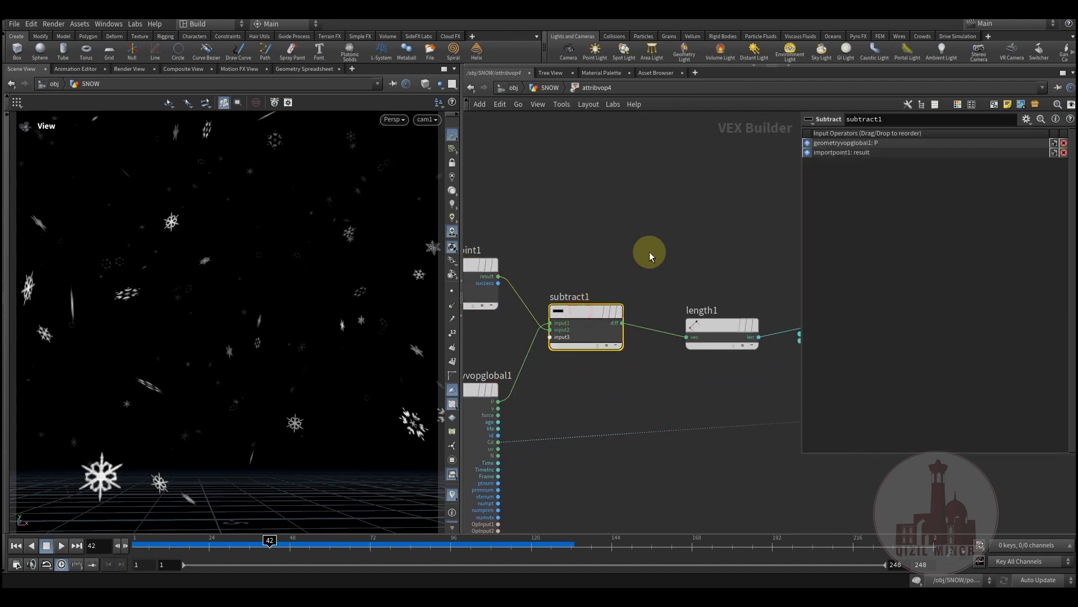
pyautogui.moveTo(649, 252); pyautogui.dragTo(698, 229, button='middle')
pyautogui.click(484, 243)
pyautogui.moveTo(639, 208); pyautogui.dragTo(596, 173, button='middle')
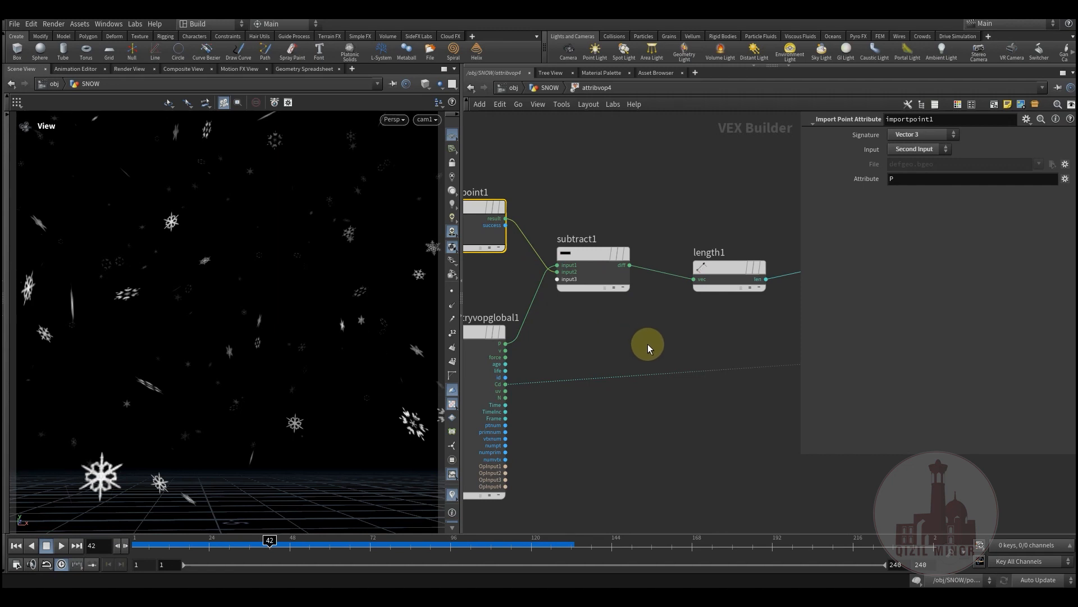
# Step: Examine the length1 node and the subtract1 inputs that feed it
pyautogui.moveTo(646, 342); pyautogui.dragTo(553, 340, button='middle')
pyautogui.click(613, 264)
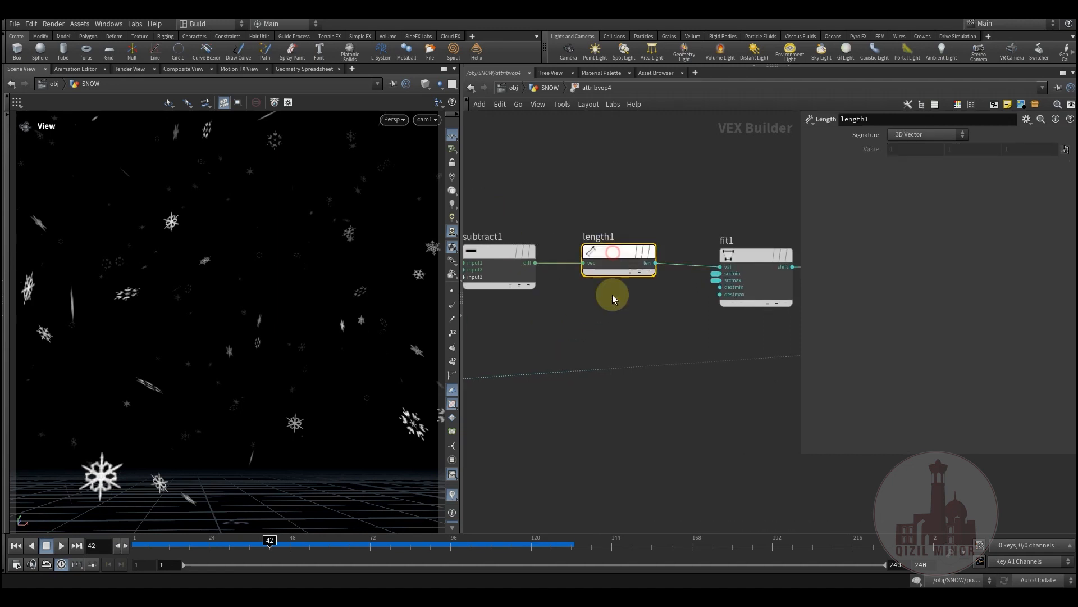
pyautogui.moveTo(611, 272); pyautogui.dragTo(488, 330, button='middle')
pyautogui.moveTo(594, 181); pyautogui.dragTo(675, 235, button='middle')
pyautogui.scroll(-3, 675, 234)
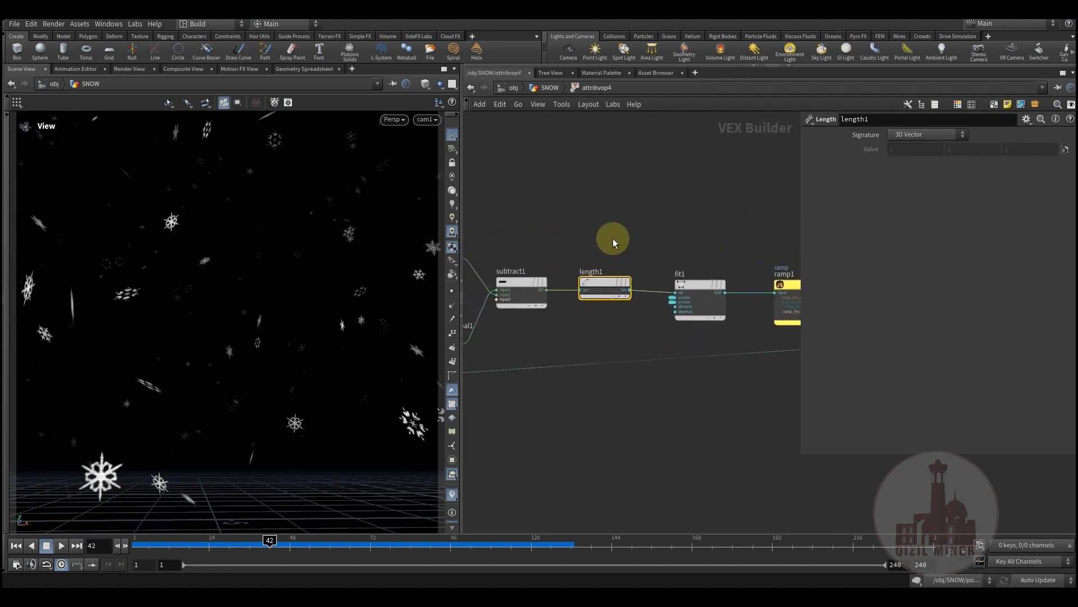
pyautogui.click(510, 307)
pyautogui.moveTo(610, 337); pyautogui.dragTo(540, 343, button='middle')
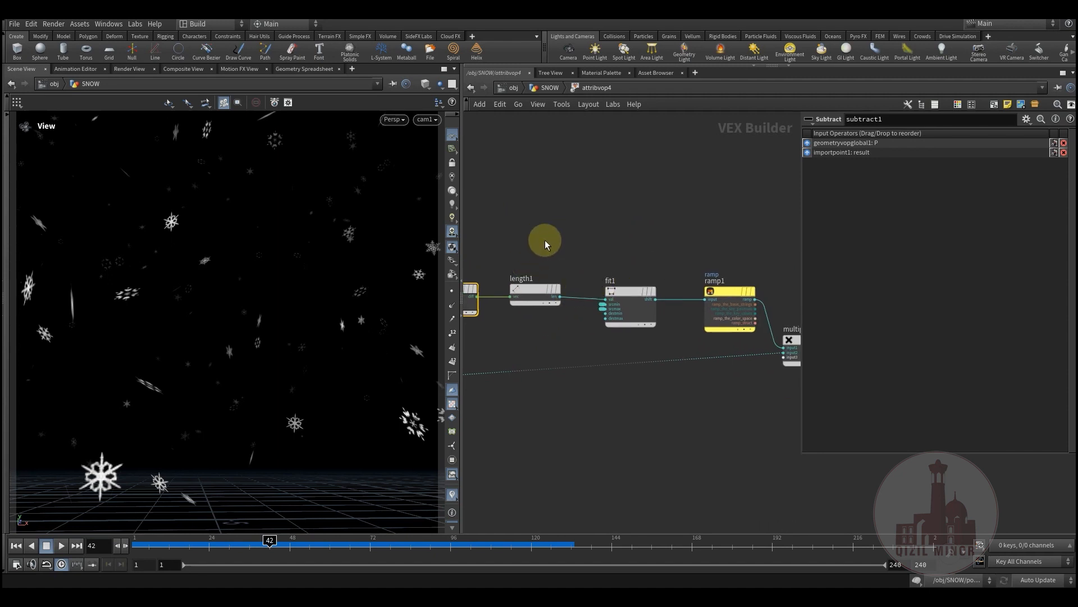
pyautogui.moveTo(543, 241); pyautogui.dragTo(555, 240, button='middle')
pyautogui.moveTo(536, 296); pyautogui.dragTo(595, 232, button='middle')
pyautogui.click(542, 284)
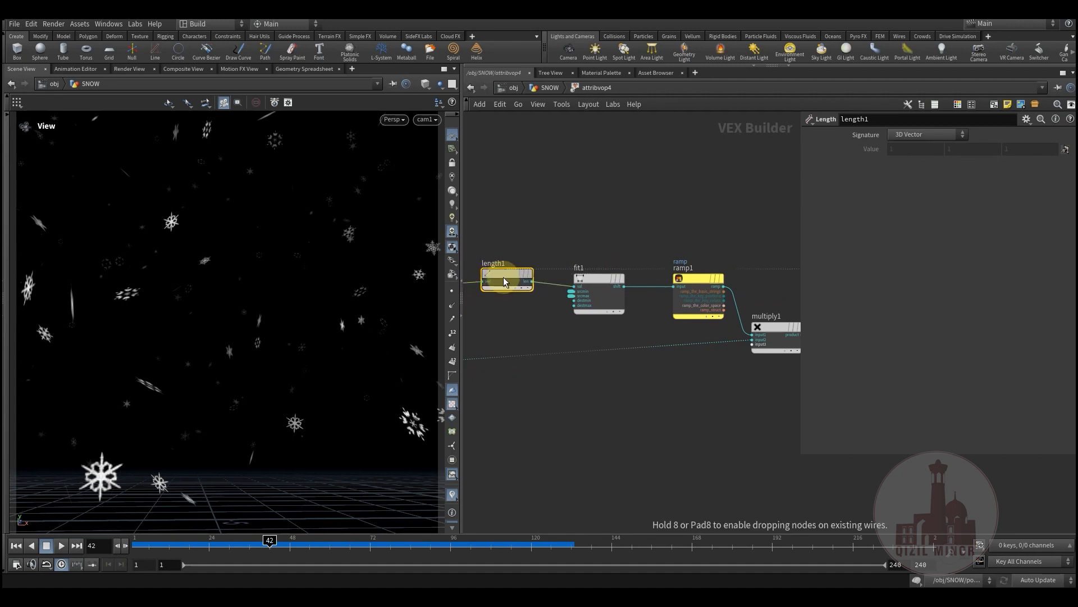
# Step: Examine the fit1 source and destination range settings and the ramp1 node that receives its output
pyautogui.moveTo(560, 234)
pyautogui.mouseDown(button='middle')
pyautogui.moveTo(611, 228)
pyautogui.moveTo(569, 228)
pyautogui.mouseUp(button='middle')
pyautogui.click(578, 281)
pyautogui.moveTo(573, 239); pyautogui.dragTo(651, 246, button='middle')
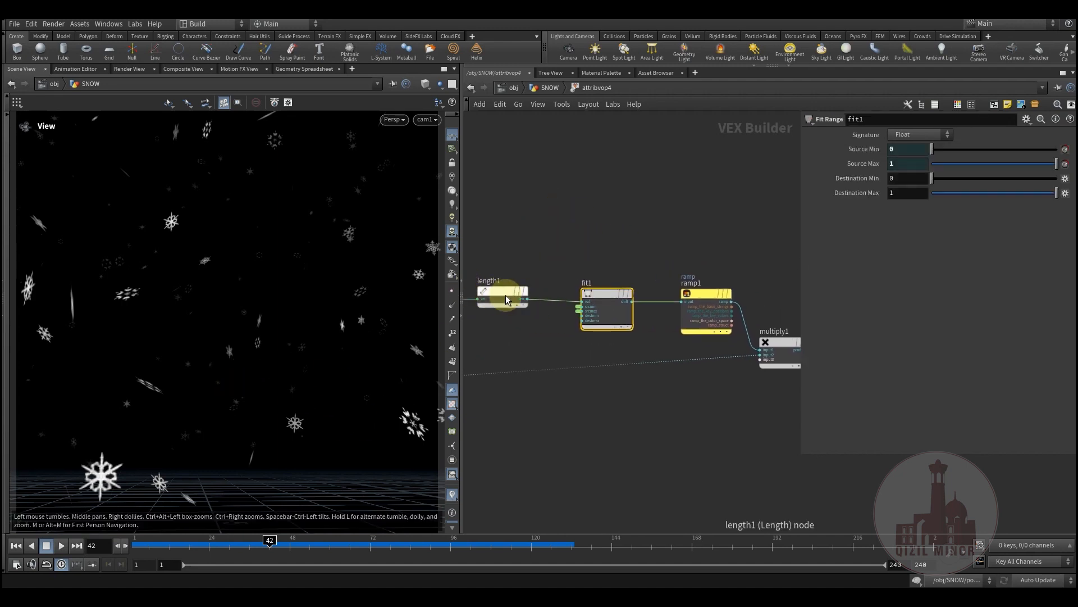
pyautogui.moveTo(618, 267); pyautogui.dragTo(510, 240, button='middle')
pyautogui.click(593, 274)
# Step: Examine how multiply1 combines ramp1 with the Cd output of geometryvopglobal1 before geometryvopoutput1
pyautogui.moveTo(611, 363); pyautogui.dragTo(515, 360, button='middle')
pyautogui.moveTo(582, 316); pyautogui.dragTo(612, 319)
pyautogui.moveTo(494, 388); pyautogui.dragTo(654, 401, button='middle')
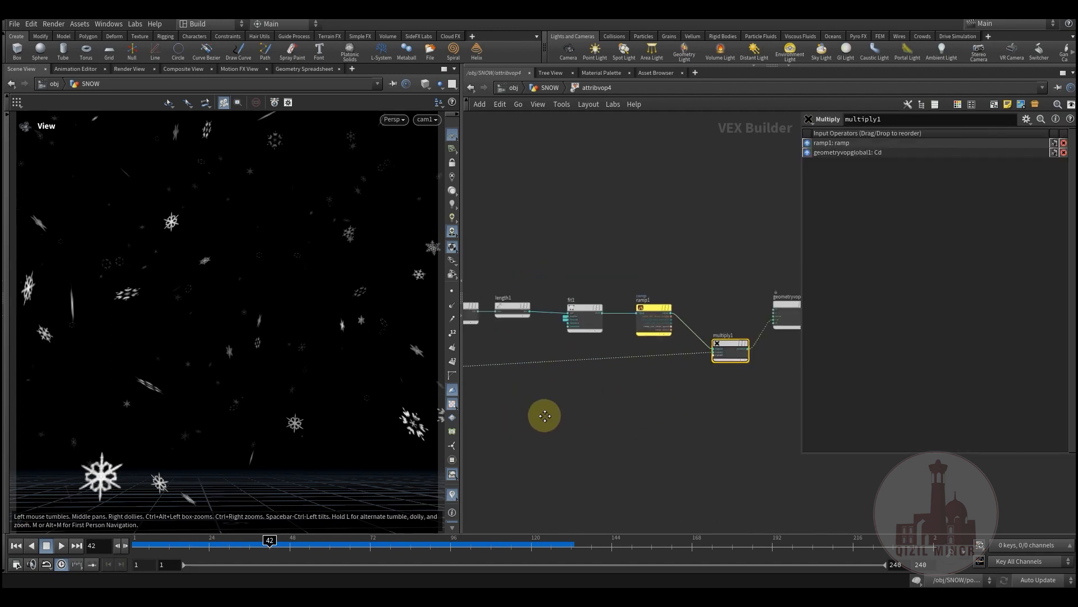
pyautogui.moveTo(535, 414); pyautogui.dragTo(623, 390, button='middle')
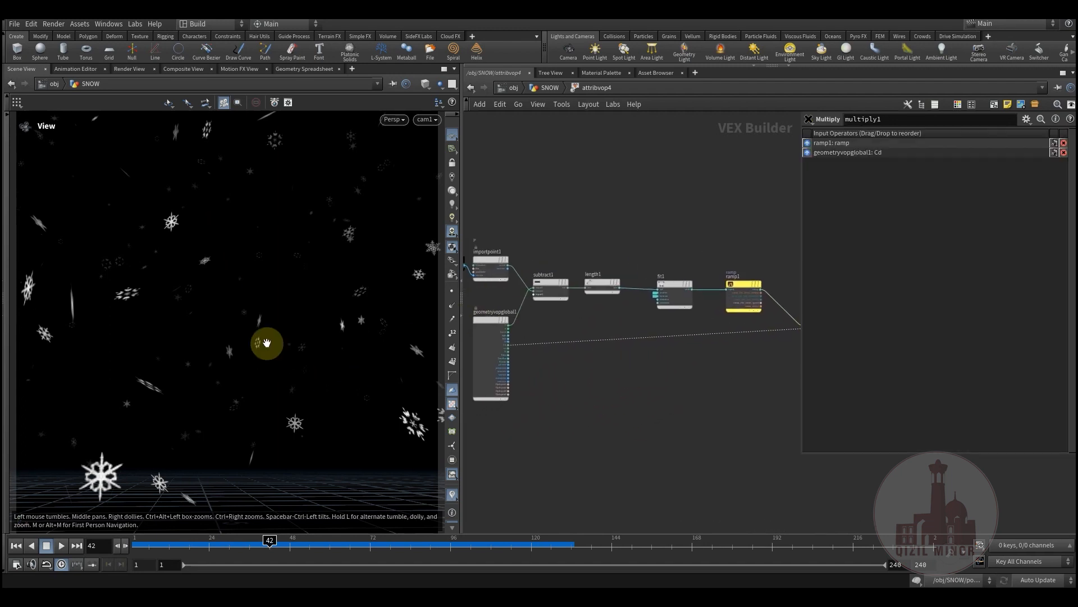
pyautogui.moveTo(727, 238); pyautogui.dragTo(682, 238, button='middle')
pyautogui.moveTo(494, 391); pyautogui.dragTo(530, 374, button='middle')
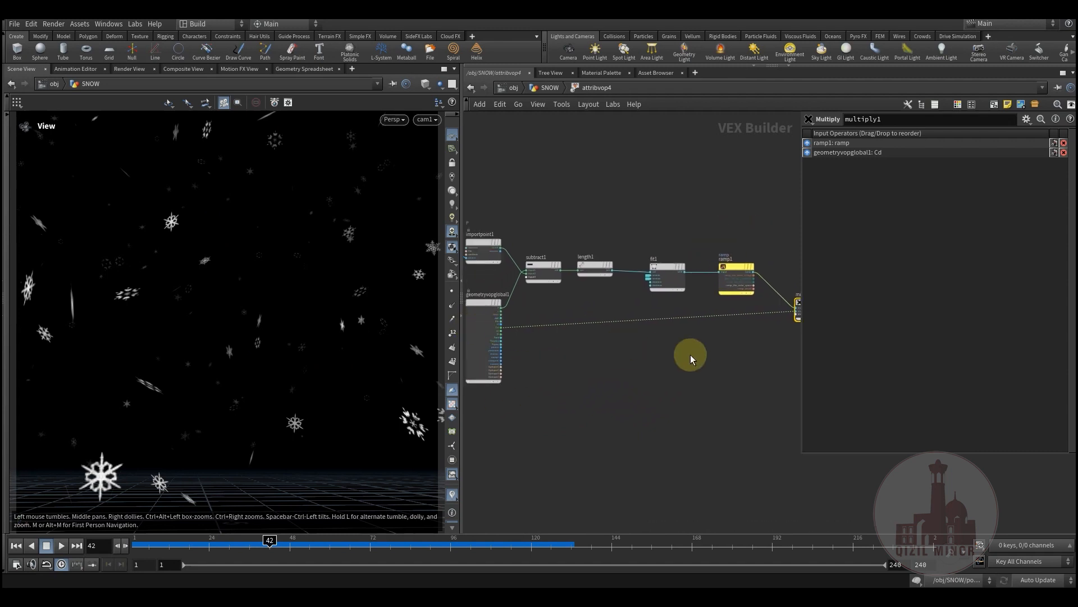
pyautogui.moveTo(663, 349); pyautogui.dragTo(462, 372, button='middle')
pyautogui.scroll(2, 605, 353)
pyautogui.moveTo(539, 354); pyautogui.dragTo(525, 369, button='middle')
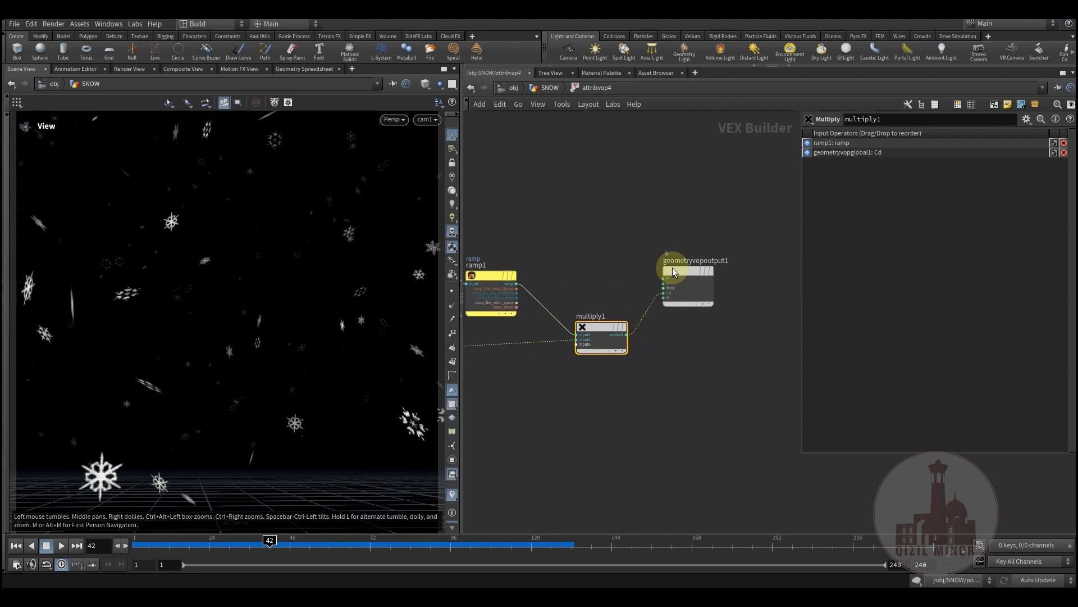
# Step: Trace the Cd connection back to geometryvopglobal1, and return to the SNOW geometry network
pyautogui.scroll(3, 693, 307)
pyautogui.moveTo(582, 402); pyautogui.dragTo(750, 328, button='middle')
pyautogui.scroll(-3, 658, 370)
pyautogui.moveTo(536, 414); pyautogui.dragTo(753, 381, button='middle')
pyautogui.moveTo(598, 390); pyautogui.dragTo(683, 390, button='middle')
pyautogui.scroll(3, 567, 374)
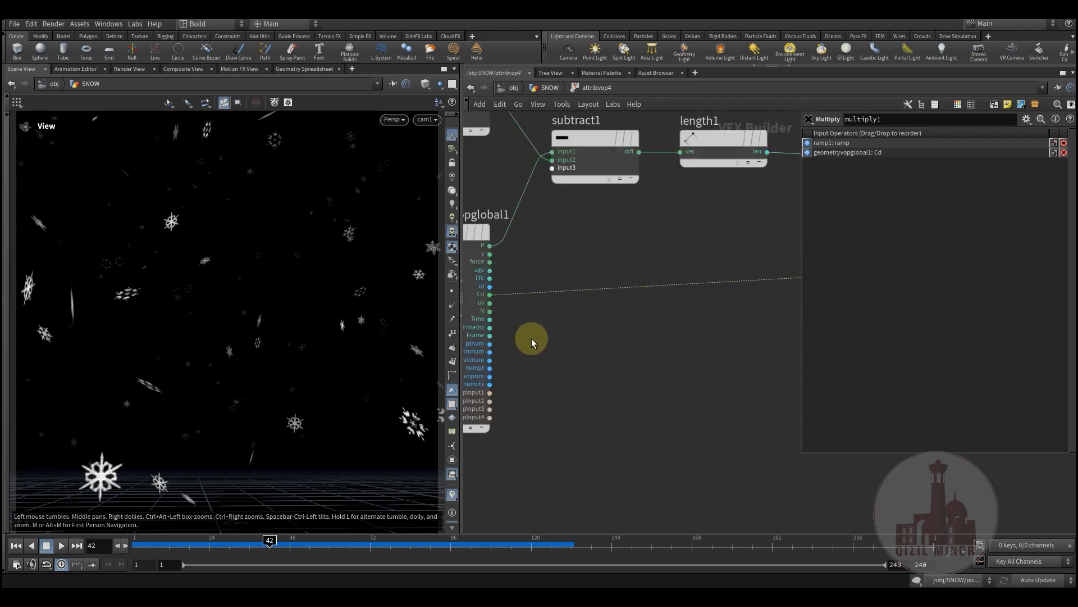
pyautogui.moveTo(583, 333); pyautogui.dragTo(588, 382, button='middle')
pyautogui.press('u')
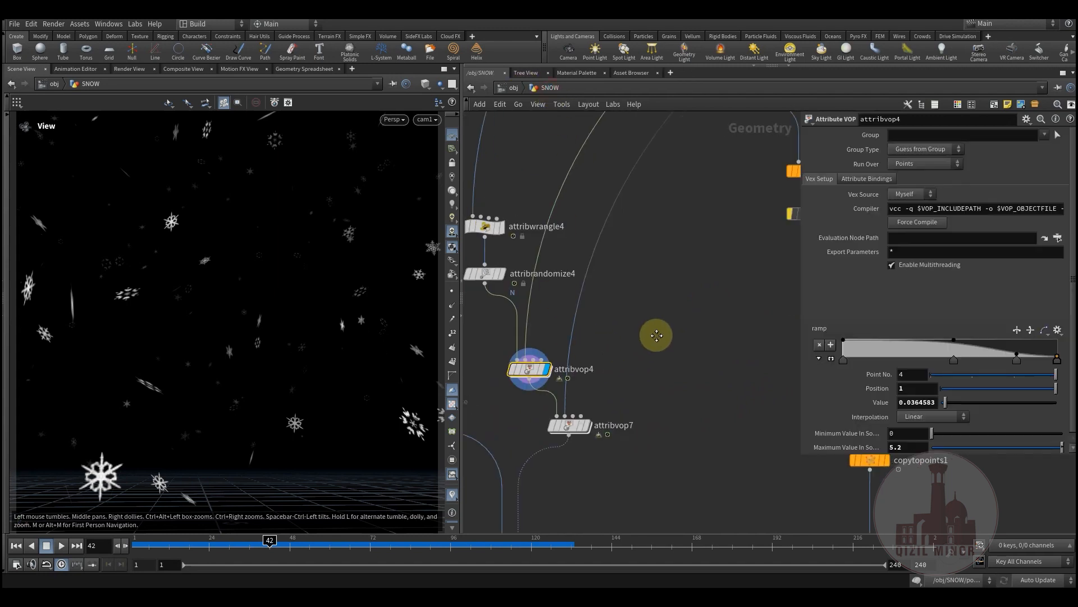
# Step: Try maximum source values of 1 and 2.2 on attribvop4
pyautogui.scroll(-1, 869, 275)
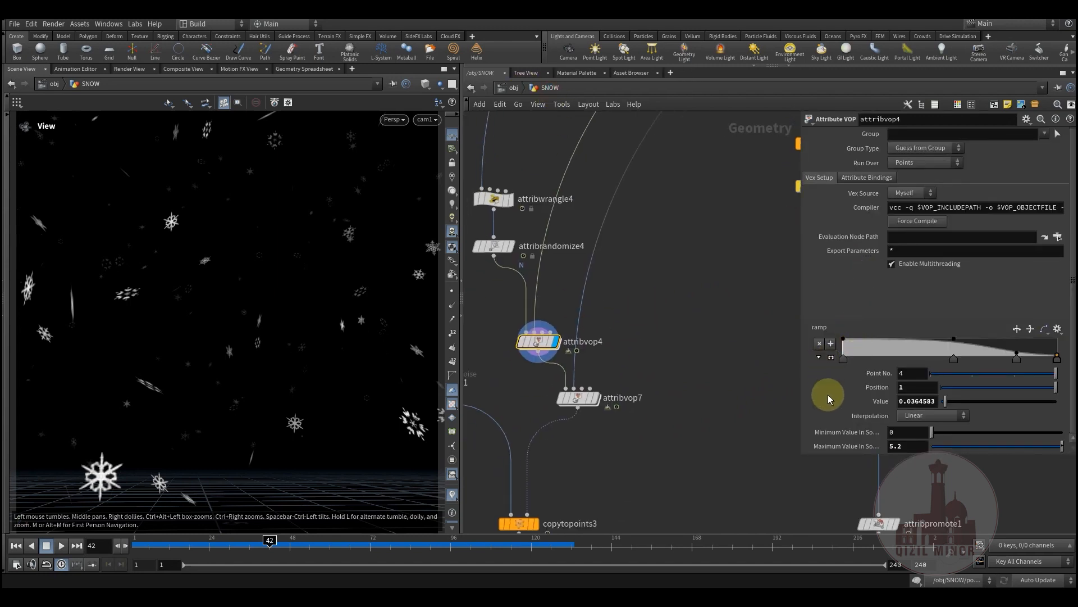
pyautogui.moveTo(803, 459); pyautogui.dragTo(798, 461)
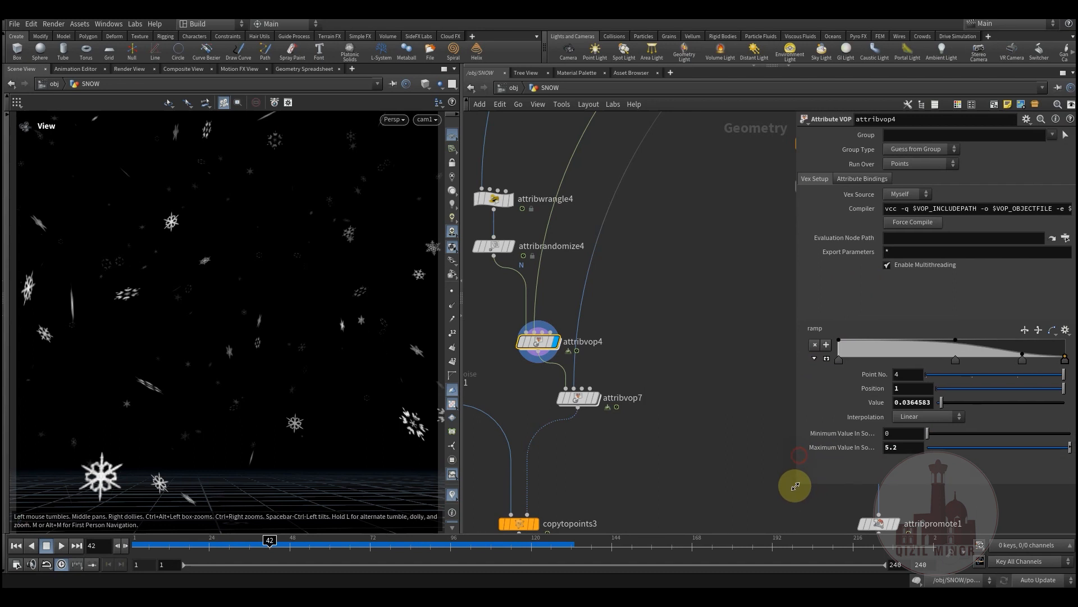
pyautogui.moveTo(1034, 449); pyautogui.dragTo(970, 450)
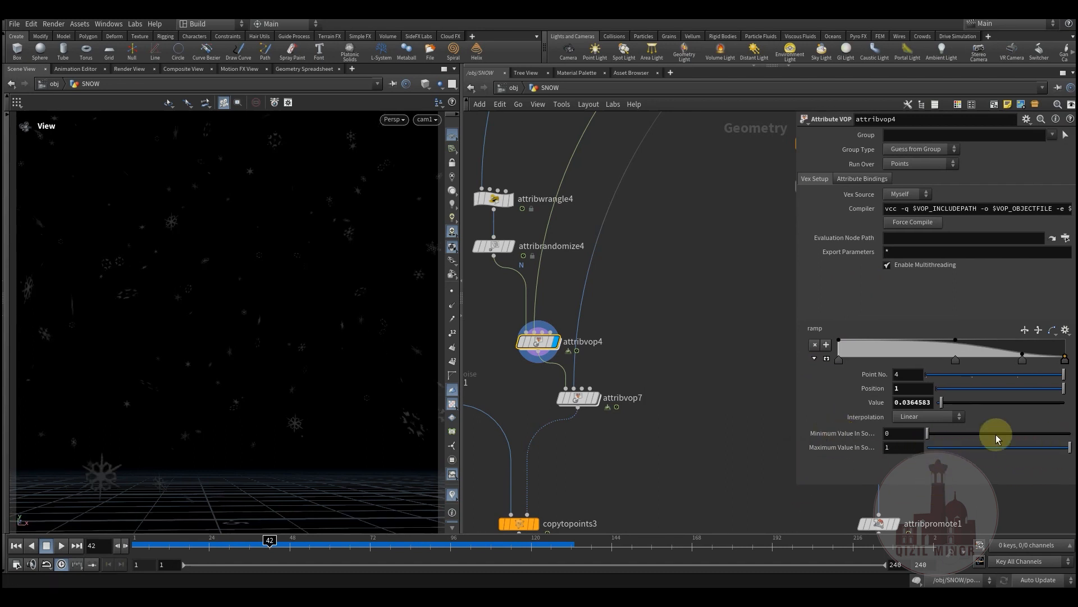
pyautogui.moveTo(895, 448); pyautogui.dragTo(967, 448, button='middle')
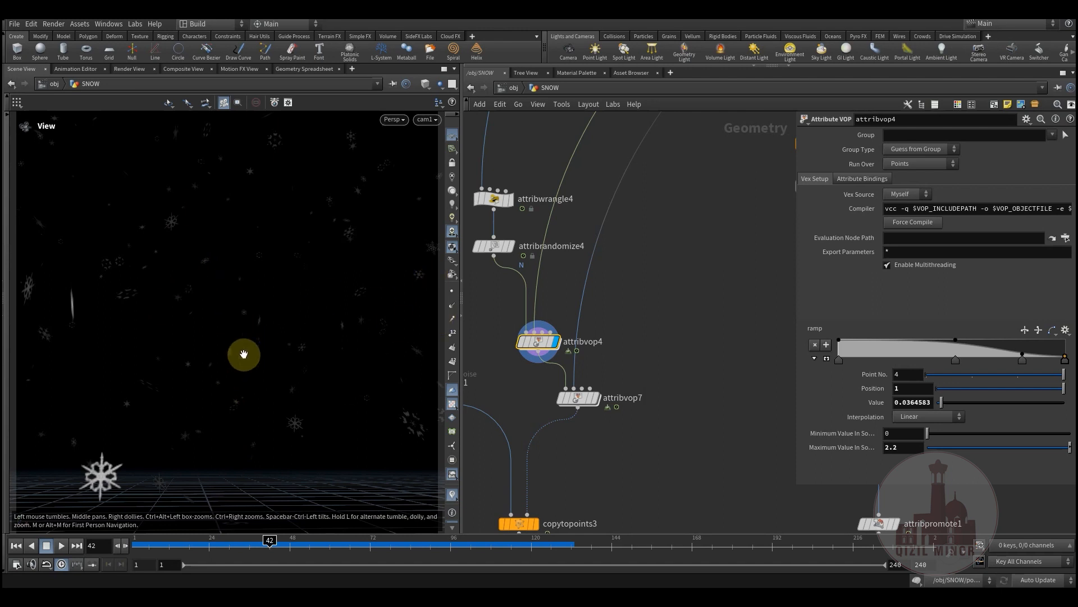
# Step: Hide the viewport's reference grid and set attribvop4's maximum source value to 5.1
pyautogui.click(454, 134)
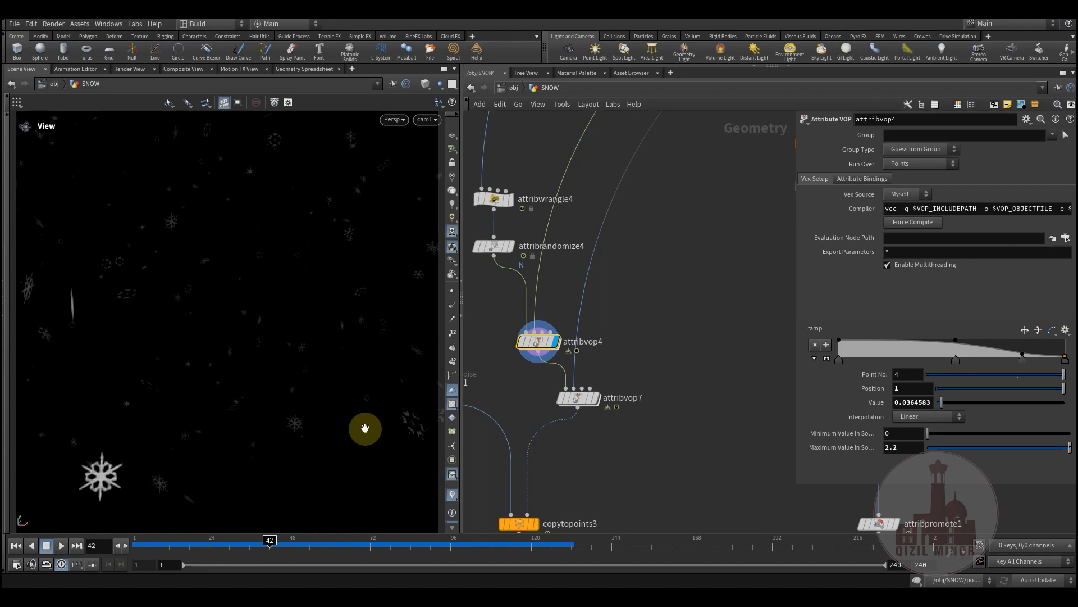
pyautogui.moveTo(897, 450); pyautogui.dragTo(943, 447, button='middle')
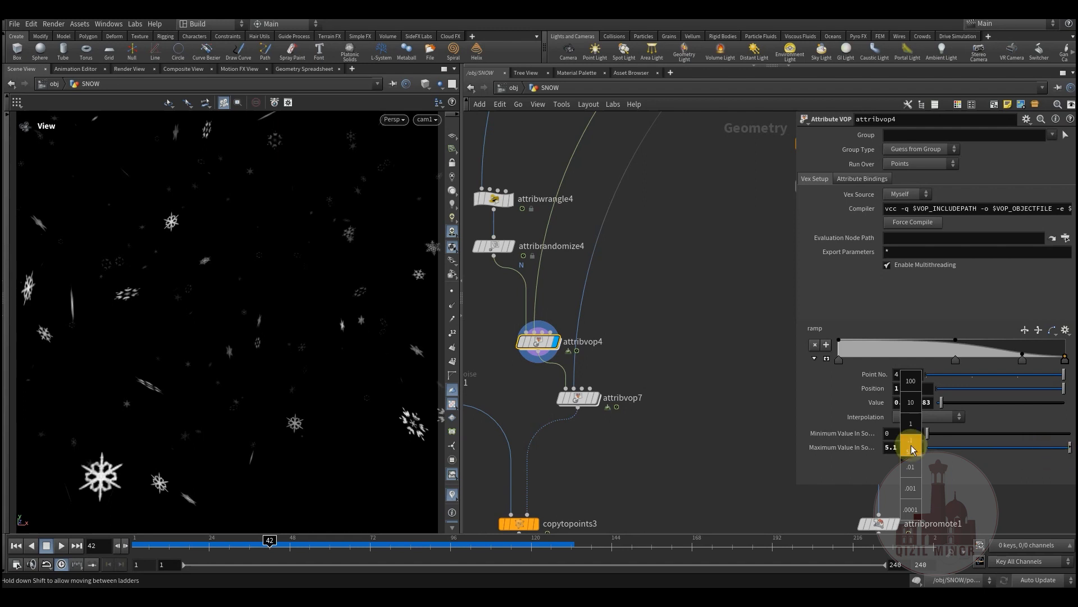
pyautogui.moveTo(911, 450); pyautogui.dragTo(911, 449, button='middle')
# Step: Scrub through the snowfall with attribvop4 enabled, bypassed and re-enabled to compare the flakes, ending at frame 125
pyautogui.moveTo(266, 545); pyautogui.dragTo(343, 552)
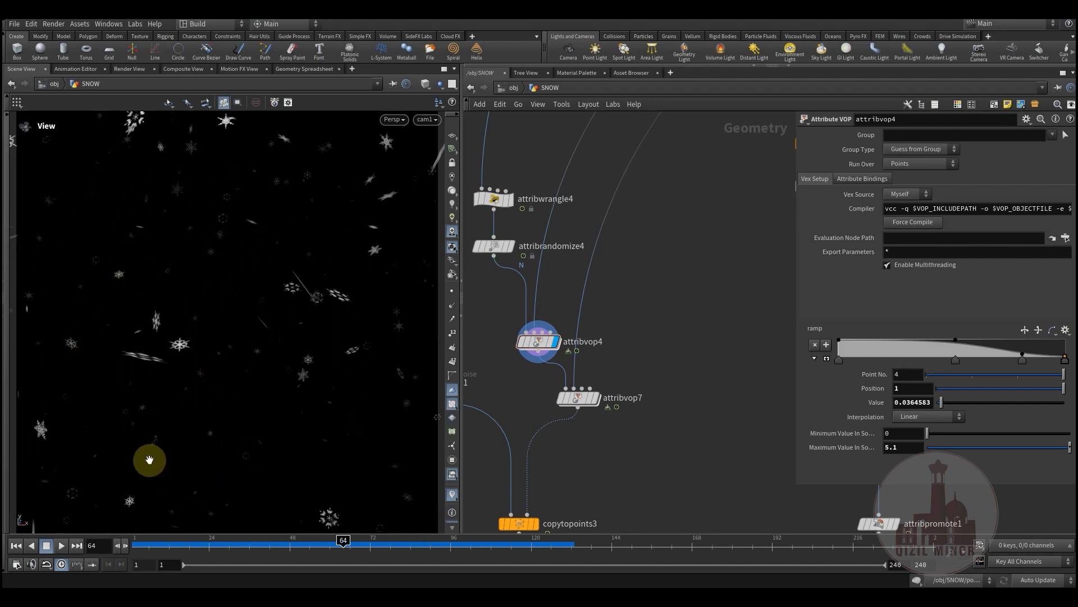
pyautogui.click(521, 340)
pyautogui.moveTo(232, 538); pyautogui.dragTo(289, 539)
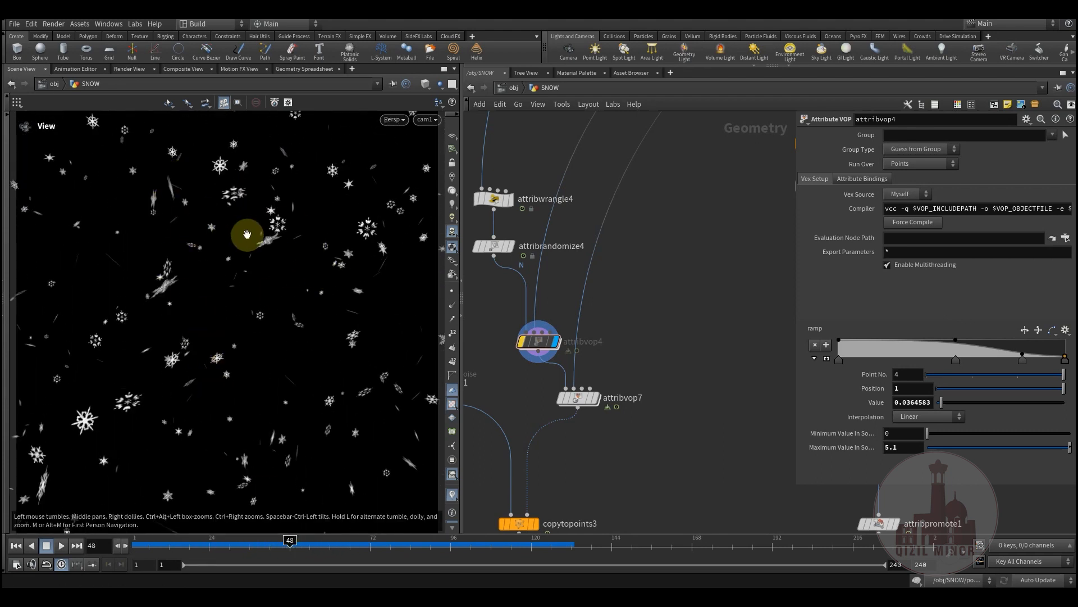
pyautogui.moveTo(129, 539); pyautogui.dragTo(352, 561)
pyautogui.click(555, 342)
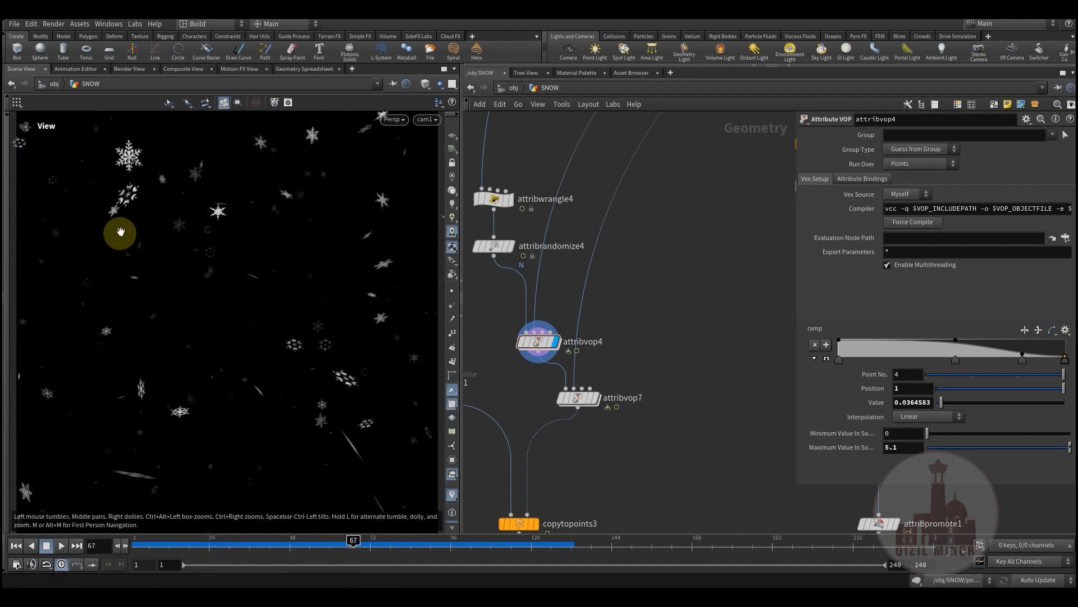
pyautogui.moveTo(250, 540); pyautogui.dragTo(313, 540)
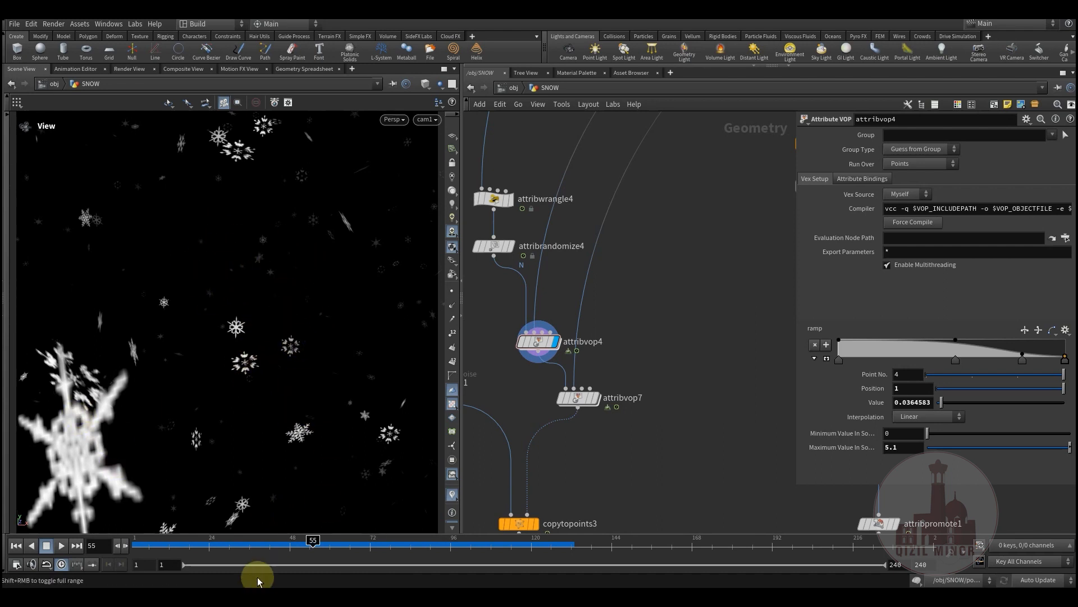
pyautogui.moveTo(219, 541)
pyautogui.mouseDown()
pyautogui.moveTo(405, 561)
pyautogui.moveTo(241, 554)
pyautogui.moveTo(540, 541)
pyautogui.moveTo(489, 540)
pyautogui.moveTo(548, 555)
pyautogui.mouseUp()
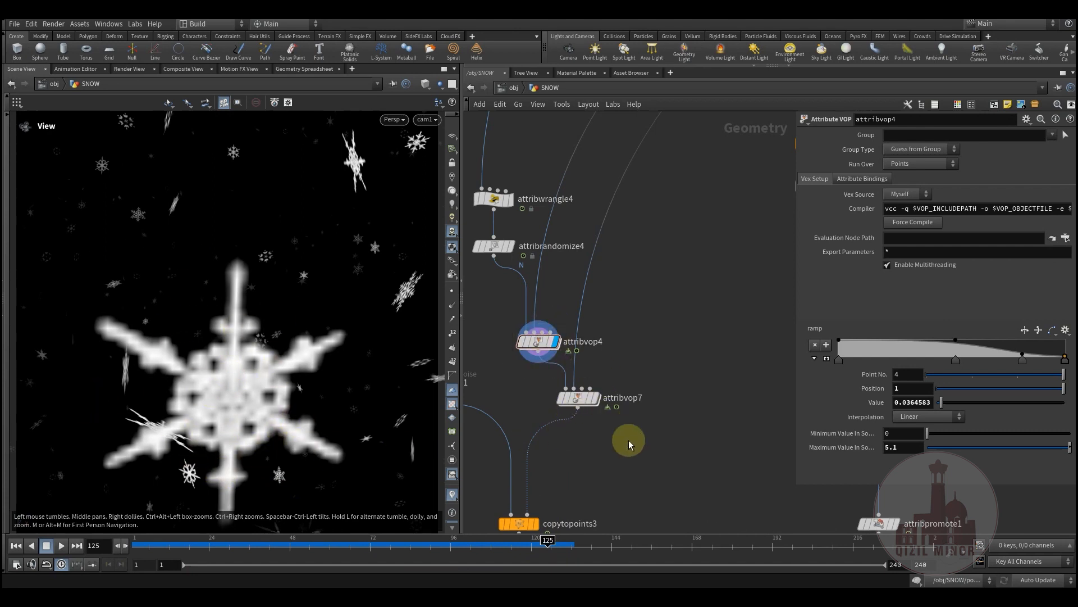
# Step: Display the attribvop7 result in the viewport and bring up its ramp settings
pyautogui.moveTo(628, 438); pyautogui.dragTo(633, 365, button='middle')
pyautogui.moveTo(602, 337)
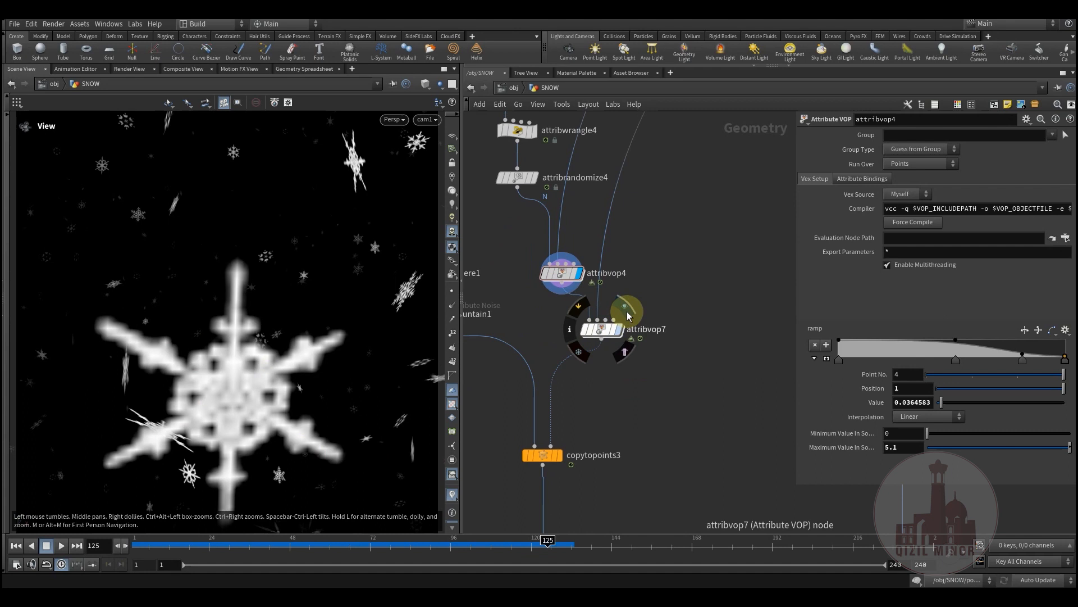
pyautogui.click(628, 315)
pyautogui.moveTo(631, 373); pyautogui.dragTo(600, 383, button='middle')
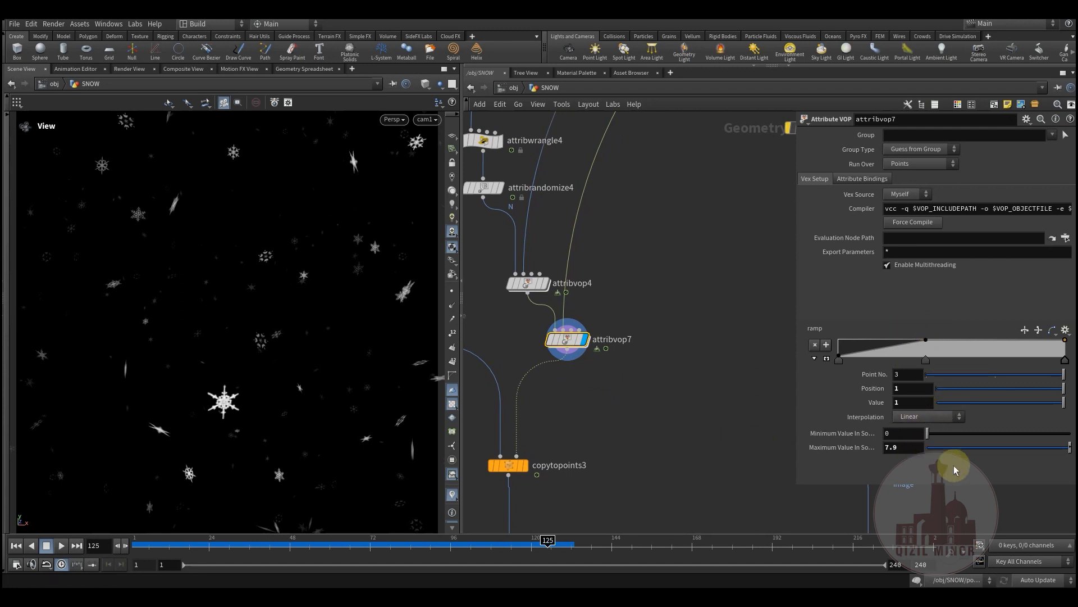
# Step: Enter the attribvop7 network and examine importpoint1 and the inputs of subtract1
pyautogui.doubleClick(568, 340)
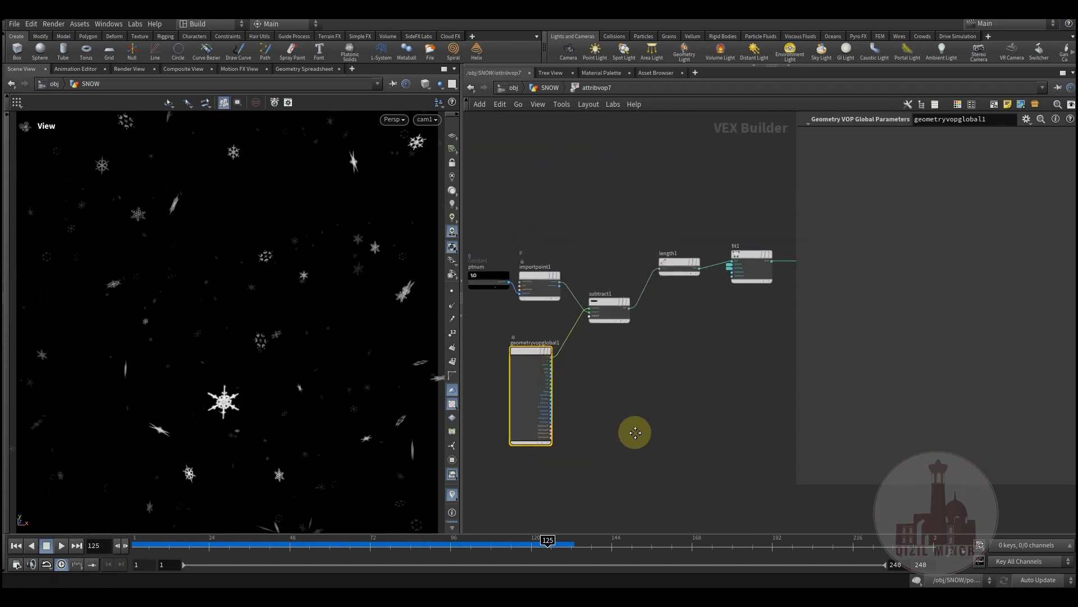
pyautogui.click(553, 298)
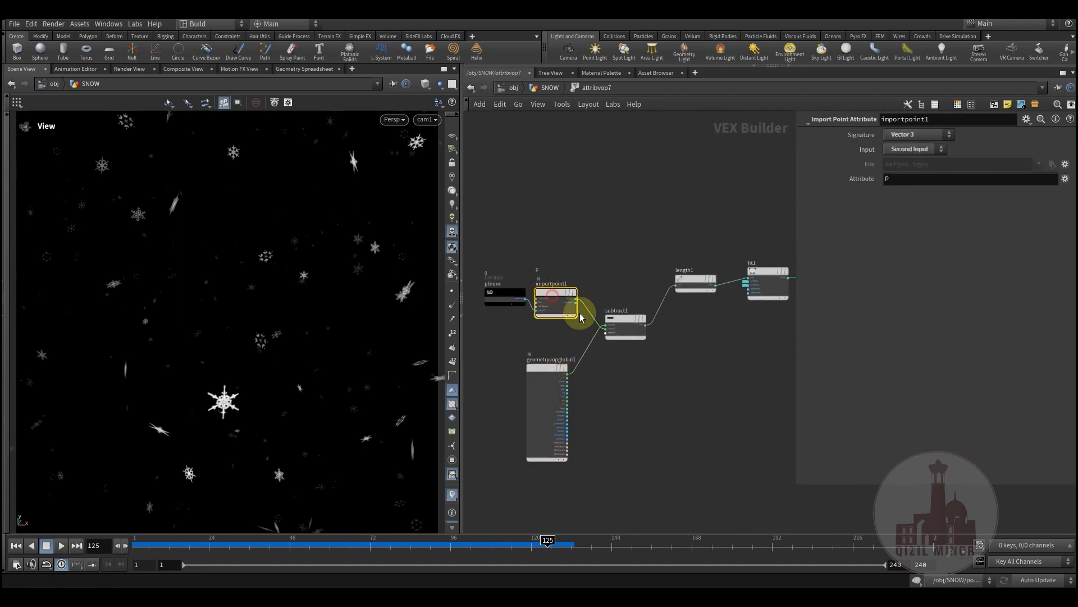
pyautogui.click(564, 328)
pyautogui.moveTo(638, 303); pyautogui.dragTo(548, 304, button='middle')
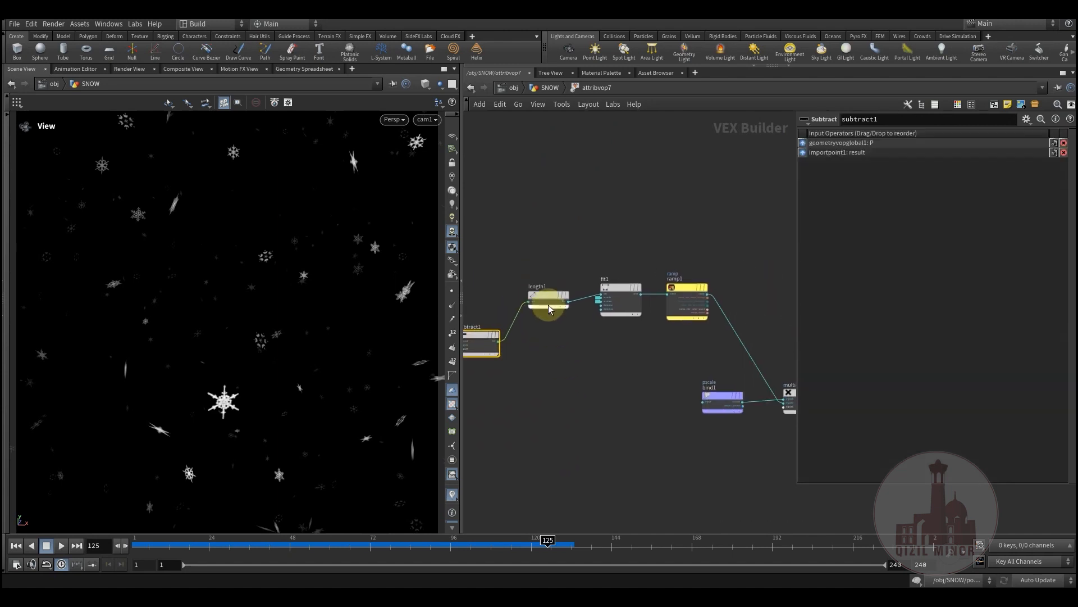
# Step: Trace ramp1 and the pscale bind1 through multiply2 into bind2, examining both bind nodes' settings
pyautogui.scroll(4, 548, 303)
pyautogui.moveTo(656, 312); pyautogui.dragTo(558, 308, button='middle')
pyautogui.moveTo(680, 443); pyautogui.dragTo(544, 310, button='middle')
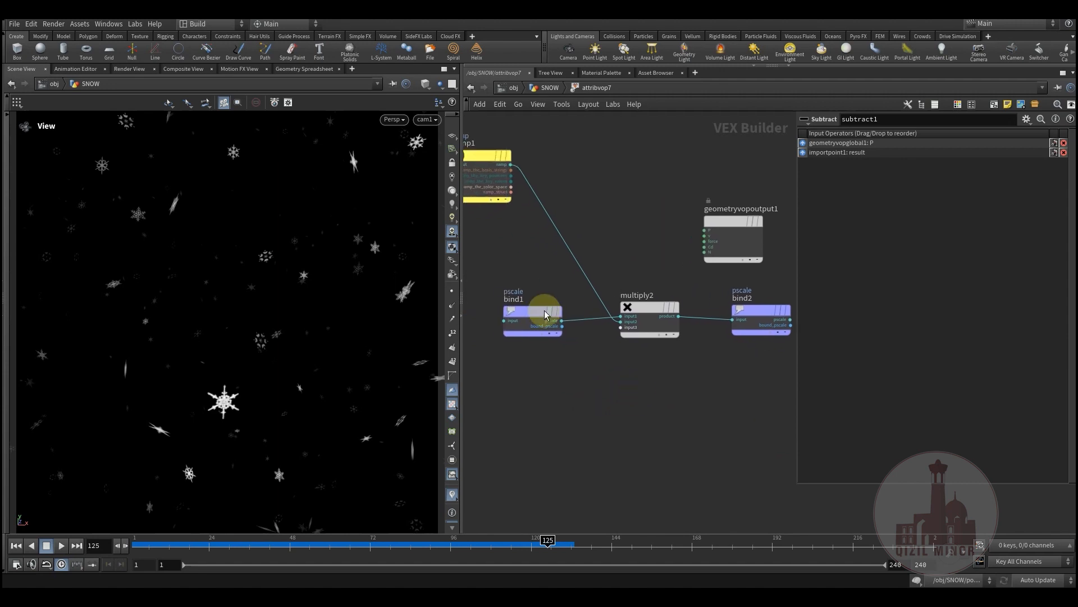
pyautogui.click(528, 315)
pyautogui.moveTo(502, 160); pyautogui.dragTo(552, 222, button='middle')
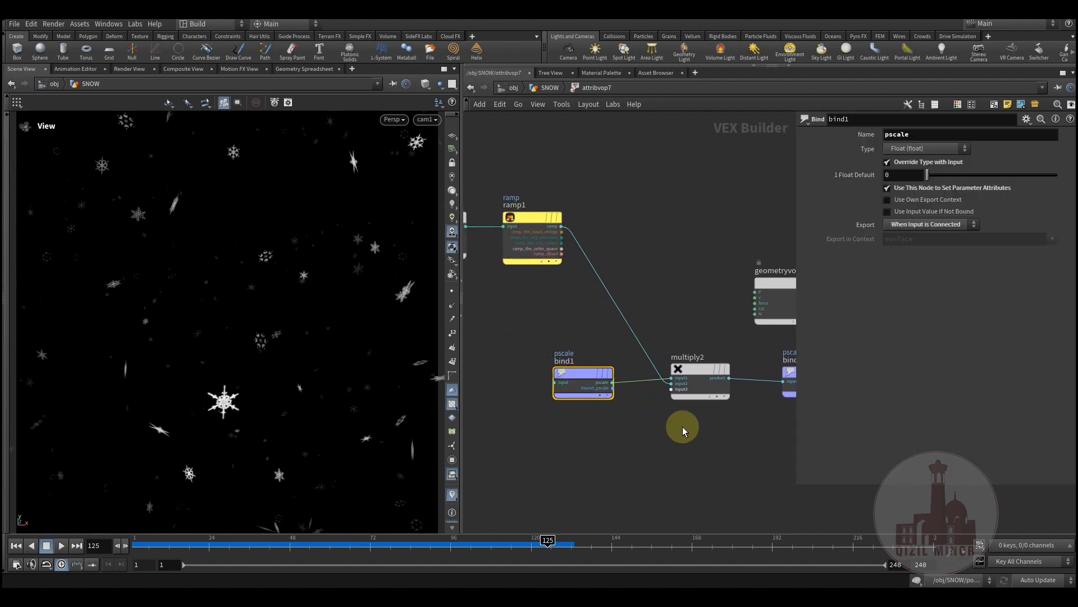
pyautogui.moveTo(682, 427); pyautogui.dragTo(588, 415, button='middle')
pyautogui.click(707, 369)
pyautogui.moveTo(584, 268); pyautogui.dragTo(651, 347, button='middle')
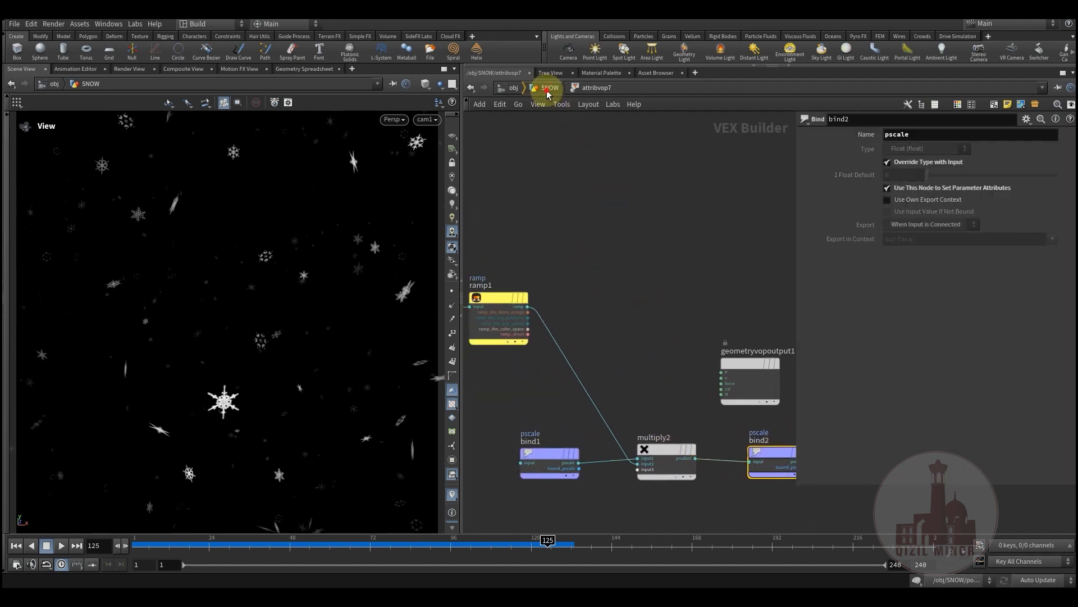
# Step: Return to the SNOW network and move attribvop7's first ramp point to position 0.270471 and value 0.0677083
pyautogui.click(548, 89)
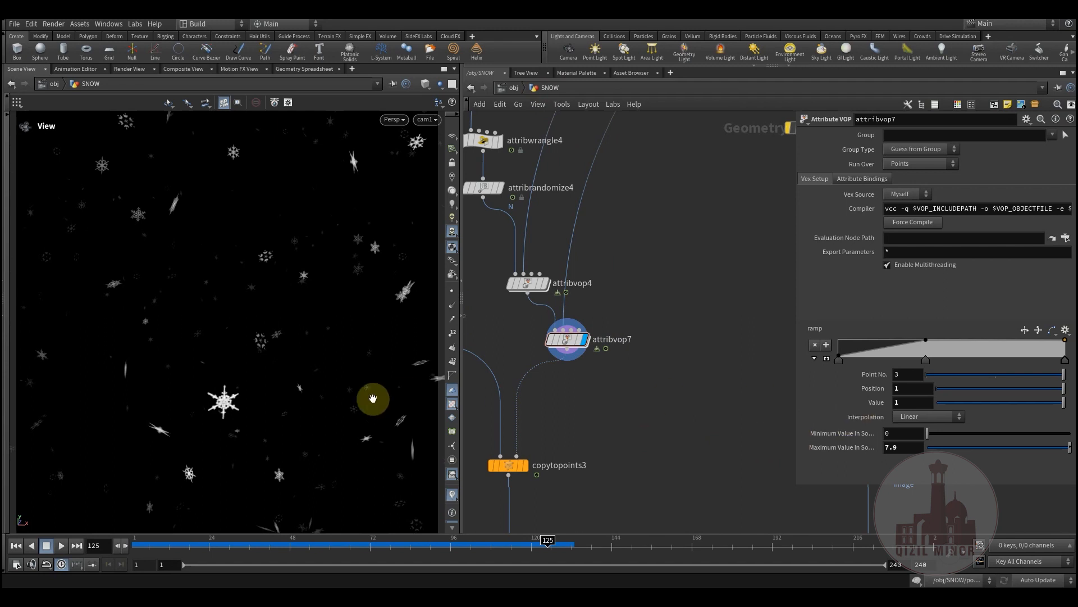
pyautogui.moveTo(926, 365)
pyautogui.mouseDown()
pyautogui.moveTo(872, 368)
pyautogui.moveTo(930, 362)
pyautogui.mouseUp()
pyautogui.moveTo(840, 361); pyautogui.dragTo(868, 364)
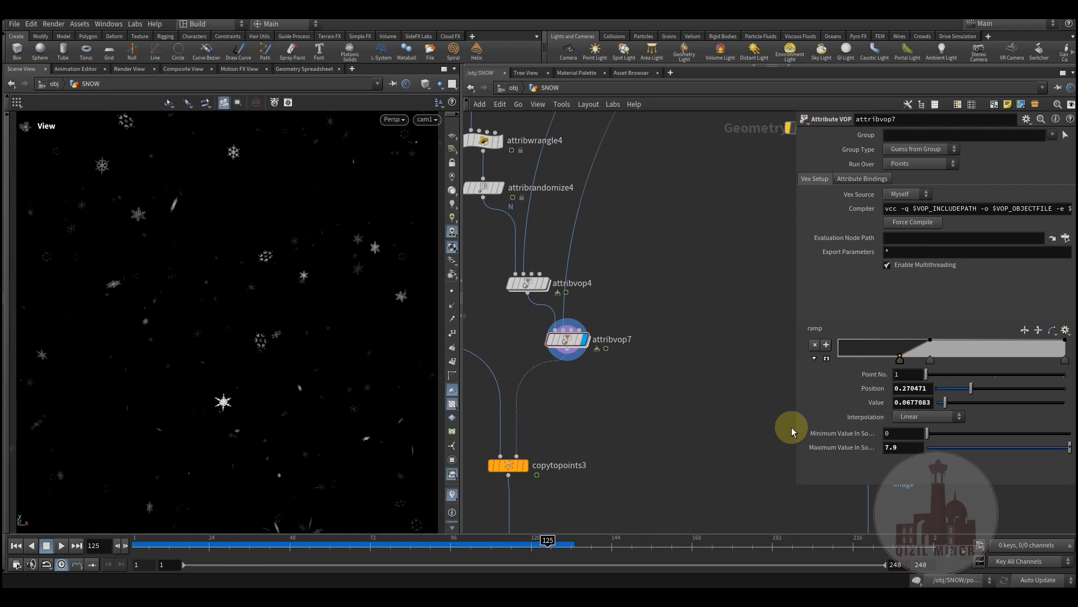
# Step: Display copytopoints3, scrub to frame 53 and bypass attribvop7 to review the copied snow particles
pyautogui.moveTo(648, 426); pyautogui.dragTo(688, 396, button='middle')
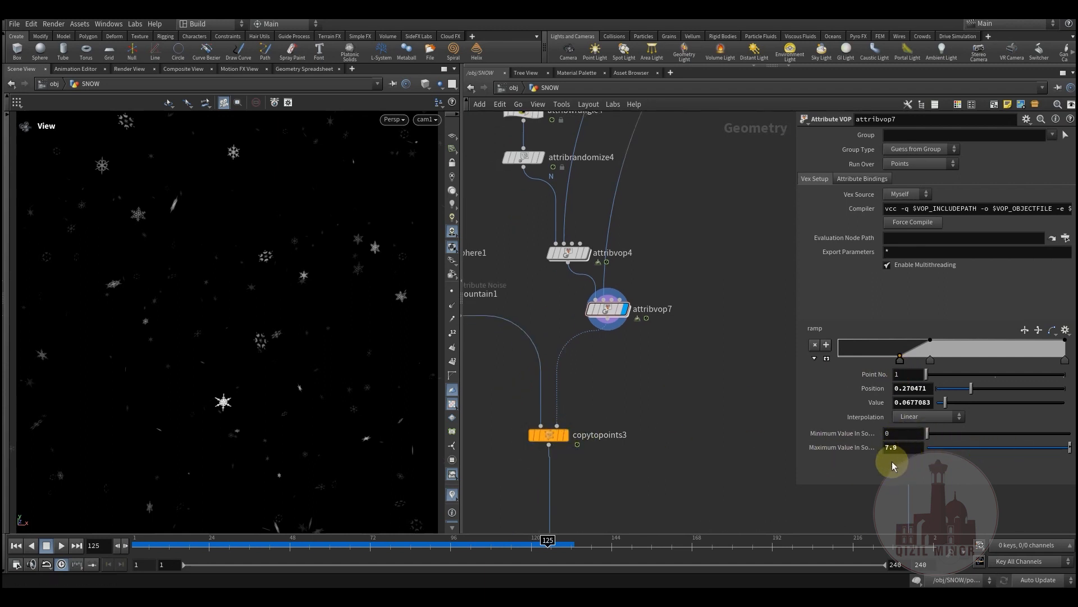
pyautogui.click(550, 437)
pyautogui.moveTo(590, 409); pyautogui.dragTo(625, 364, button='middle')
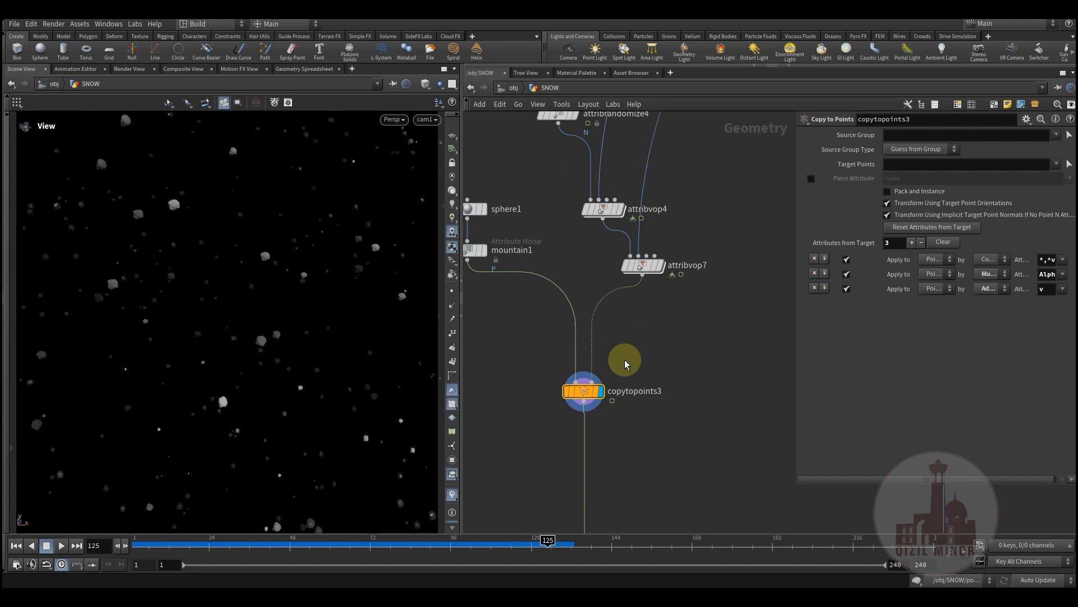
pyautogui.moveTo(689, 467); pyautogui.dragTo(688, 423, button='middle')
pyautogui.moveTo(146, 544); pyautogui.dragTo(312, 542)
pyautogui.click(620, 199)
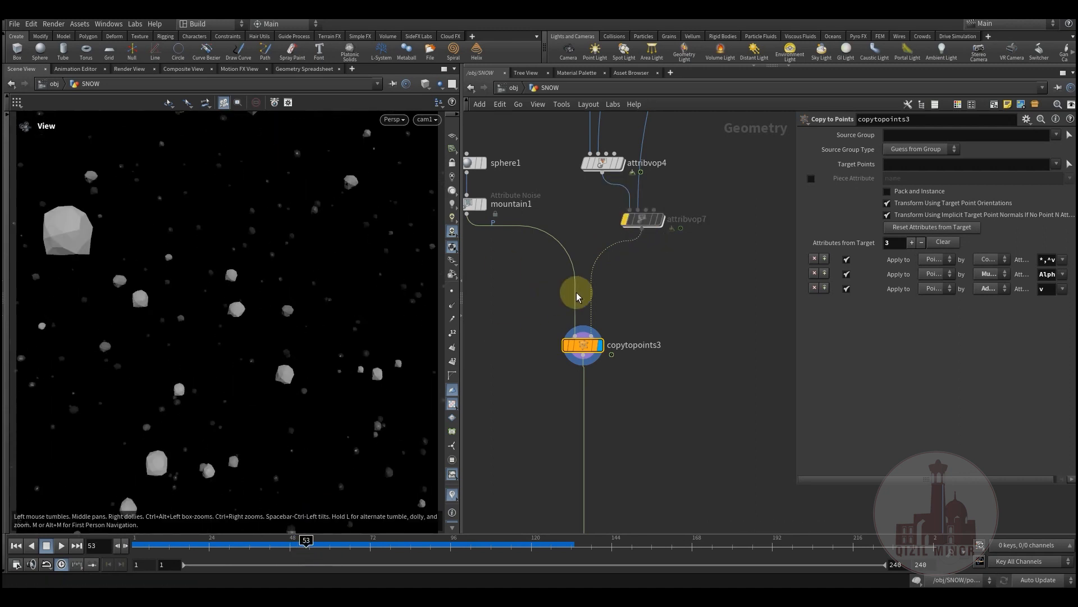
# Step: Re-enable attribvop7 and move its first ramp point to position 0.0769231
pyautogui.moveTo(632, 216)
pyautogui.click(620, 195)
pyautogui.click(642, 222)
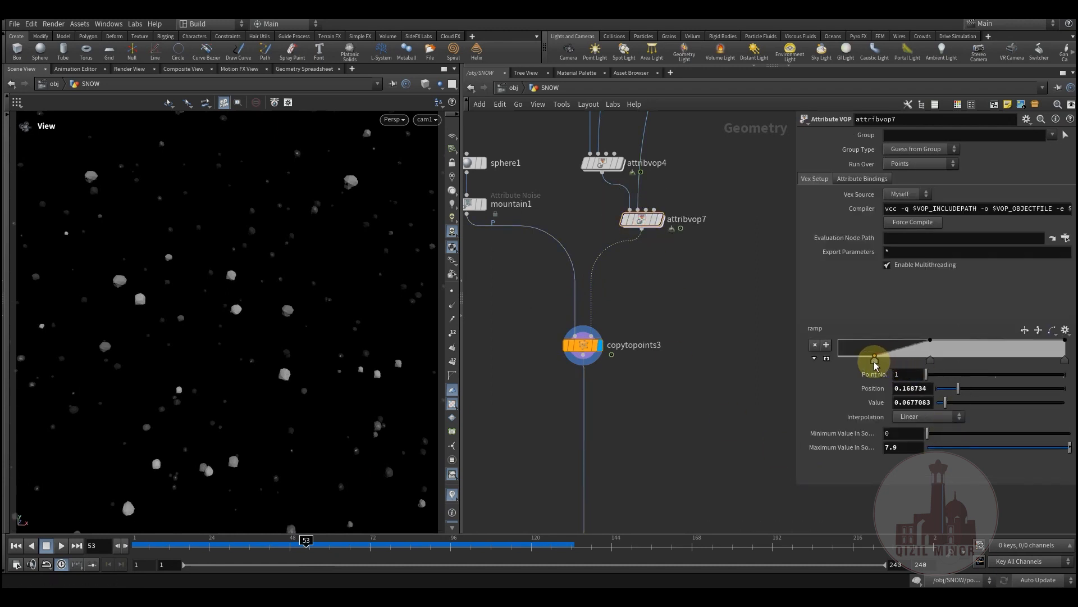
pyautogui.moveTo(864, 366); pyautogui.dragTo(857, 374)
# Step: Set attribvop7's Maximum Value In Source to 5.7 and scrub to frame 41 to review the flakes
pyautogui.moveTo(913, 446); pyautogui.dragTo(755, 433, button='middle')
pyautogui.moveTo(1022, 448); pyautogui.dragTo(953, 448)
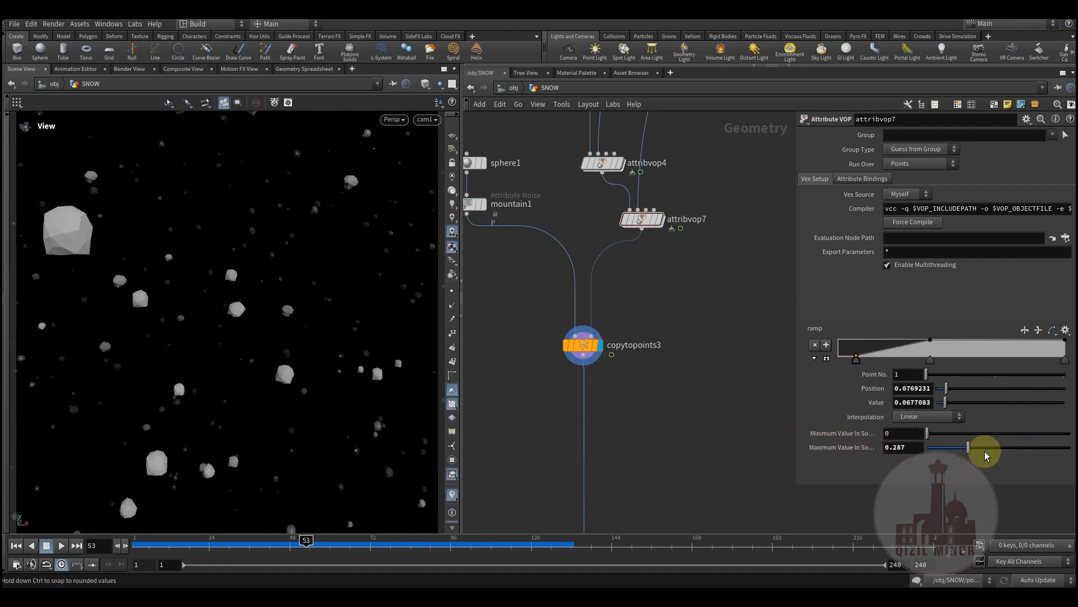
pyautogui.moveTo(897, 447); pyautogui.dragTo(1004, 461, button='middle')
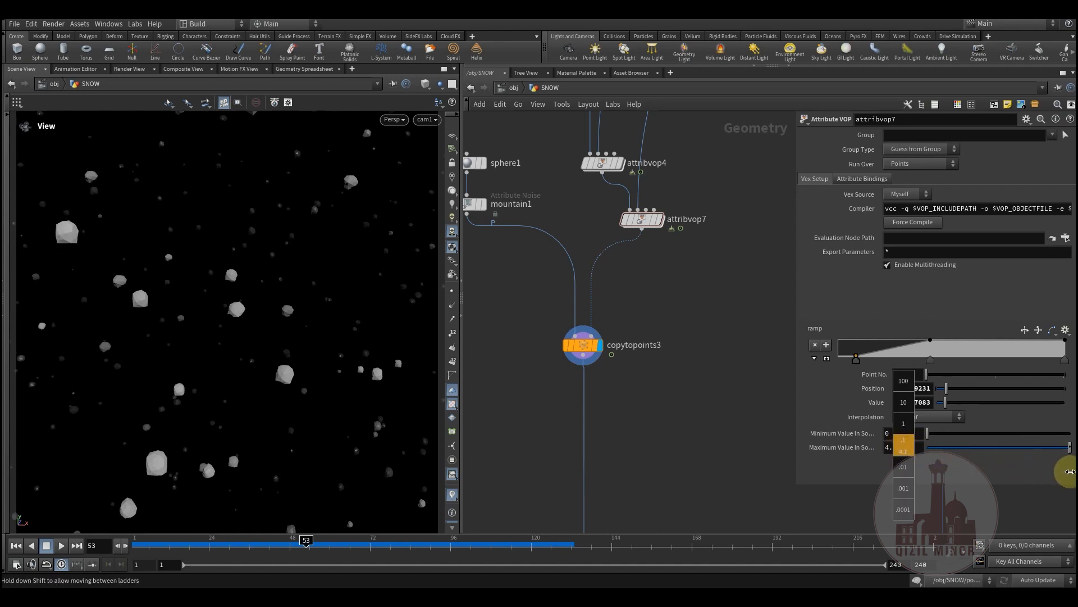
pyautogui.moveTo(61, 475); pyautogui.dragTo(61, 475, button='middle')
pyautogui.moveTo(654, 446); pyautogui.dragTo(660, 392, button='middle')
pyautogui.moveTo(247, 545); pyautogui.dragTo(387, 538)
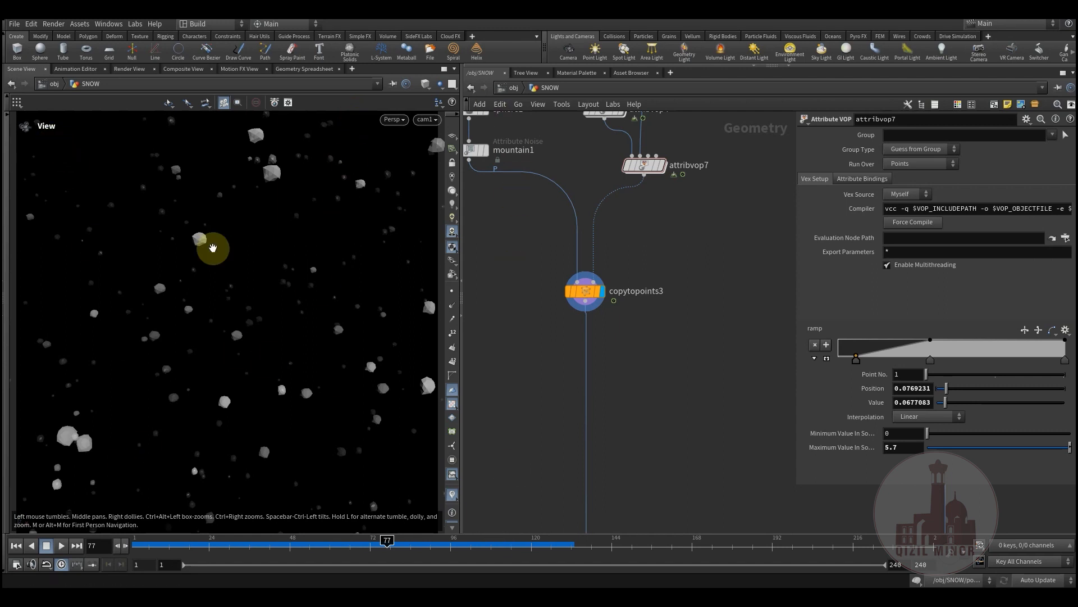
pyautogui.moveTo(208, 543); pyautogui.dragTo(266, 544)
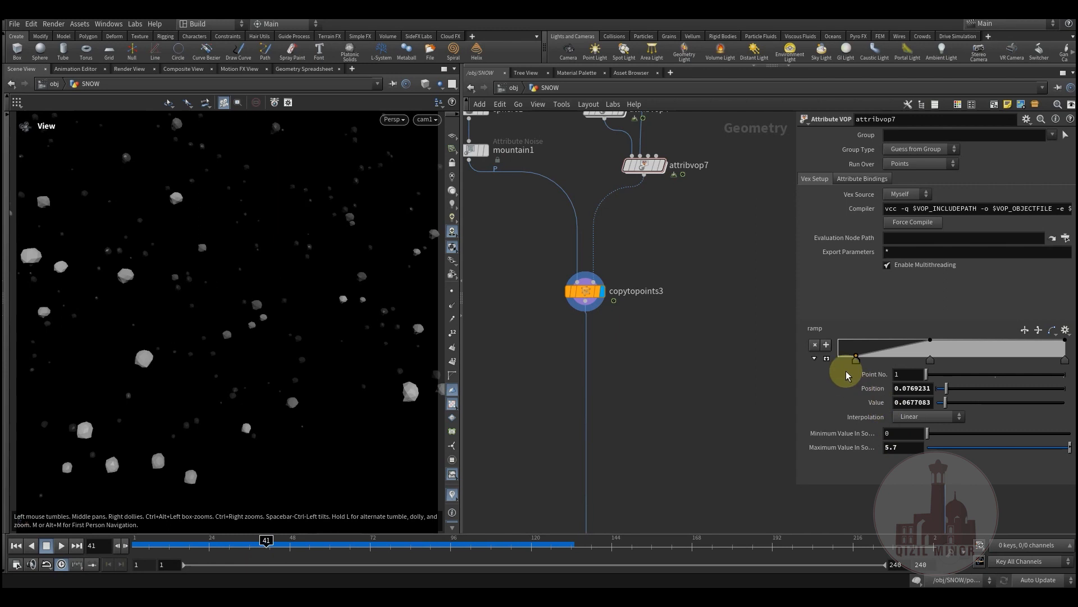
# Step: Move attribvop7's first ramp point to position 0.248139, set the source maximum to 5.83 and scrub to frame 112
pyautogui.moveTo(856, 360); pyautogui.dragTo(902, 377)
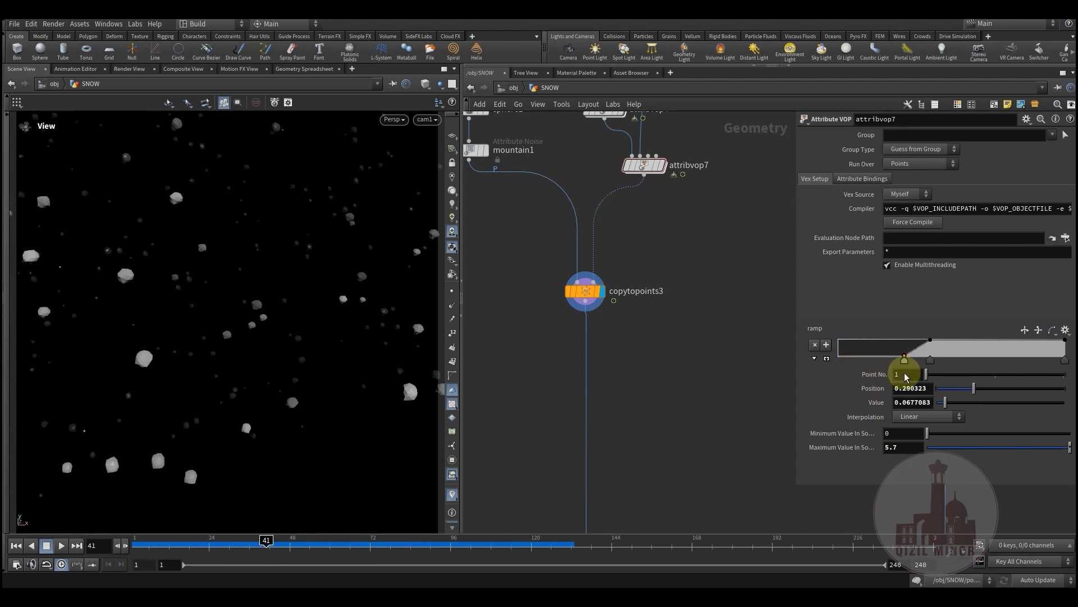
pyautogui.moveTo(264, 551); pyautogui.dragTo(301, 564)
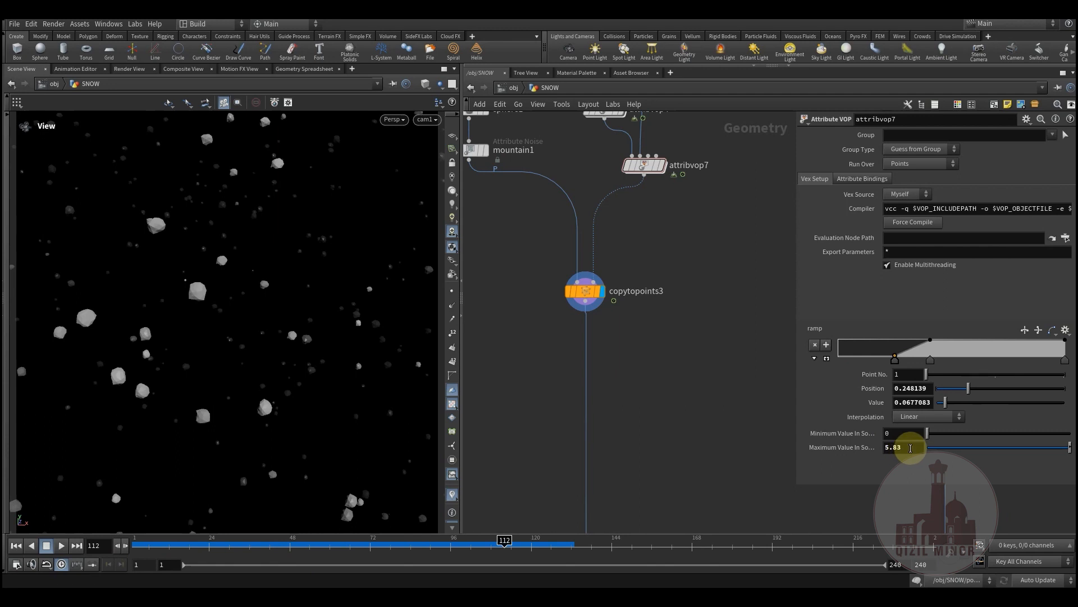
pyautogui.middleClick(910, 448)
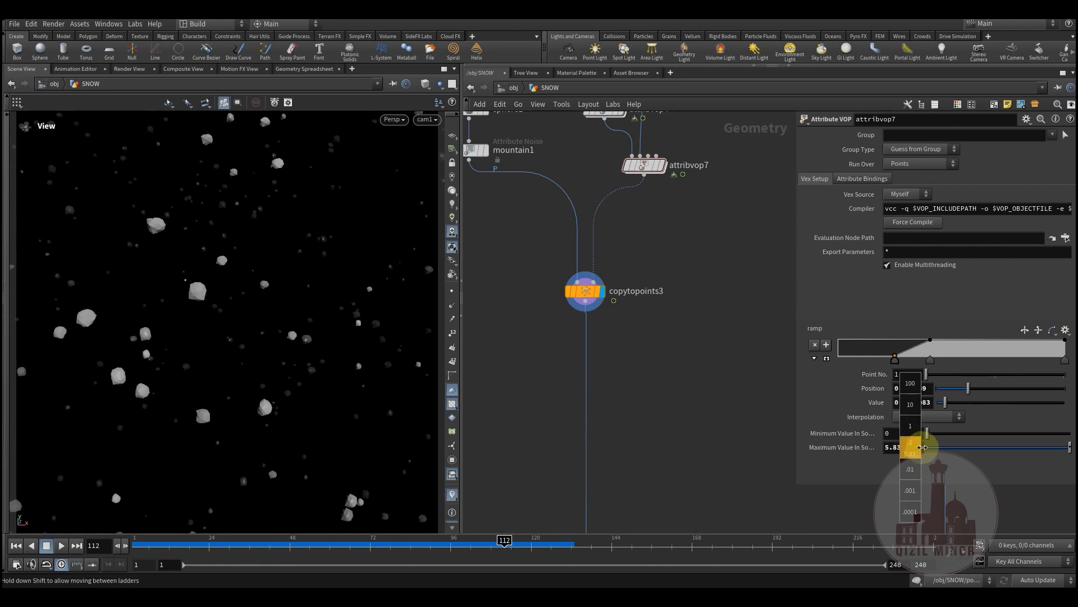
# Step: Look over the nodes feeding copytopoints3 and examine mountain1's noise settings in the sphere branch
pyautogui.moveTo(652, 425); pyautogui.dragTo(649, 440, button='middle')
pyautogui.scroll(-2, 650, 440)
pyautogui.moveTo(675, 359); pyautogui.dragTo(669, 463, button='middle')
pyautogui.moveTo(683, 411); pyautogui.dragTo(706, 392, button='middle')
pyautogui.moveTo(501, 182); pyautogui.dragTo(686, 445)
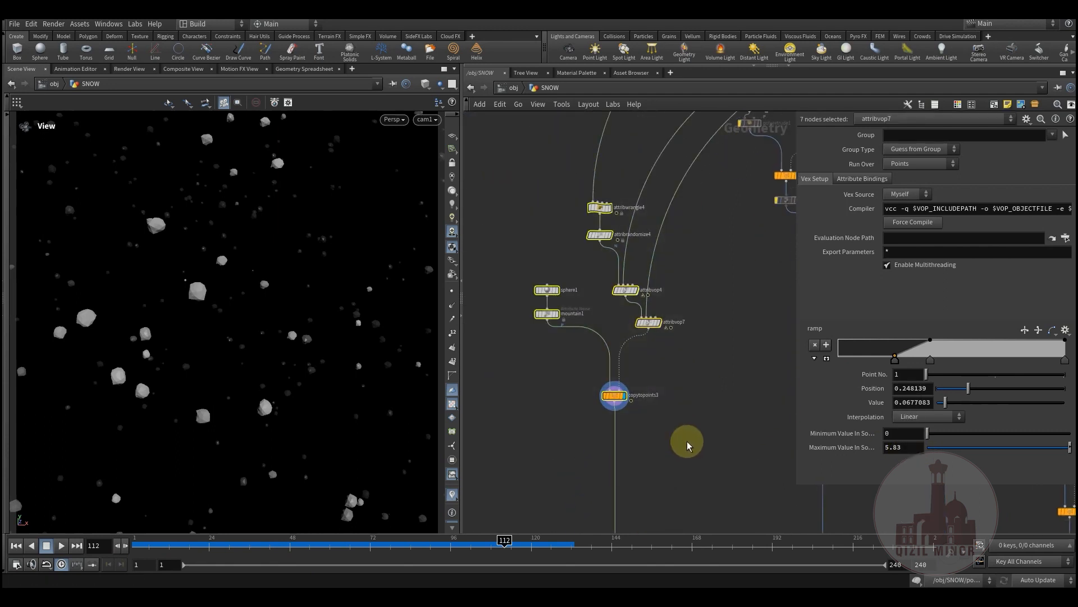
pyautogui.click(686, 462)
pyautogui.moveTo(721, 419); pyautogui.dragTo(703, 442, button='middle')
pyautogui.scroll(4, 602, 314)
pyautogui.moveTo(590, 357); pyautogui.dragTo(612, 302, button='middle')
pyautogui.click(504, 279)
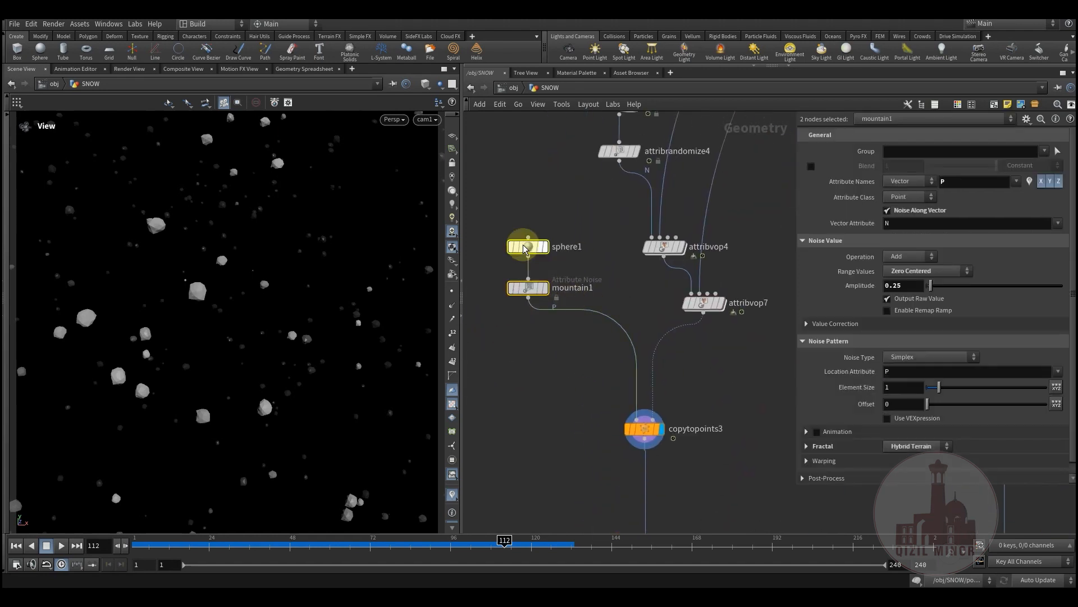
pyautogui.moveTo(542, 197); pyautogui.dragTo(565, 313, button='middle')
# Step: Examine the settings of attribrandomize4, attribwrangle4, attribvop4 and attribvop7
pyautogui.click(574, 273)
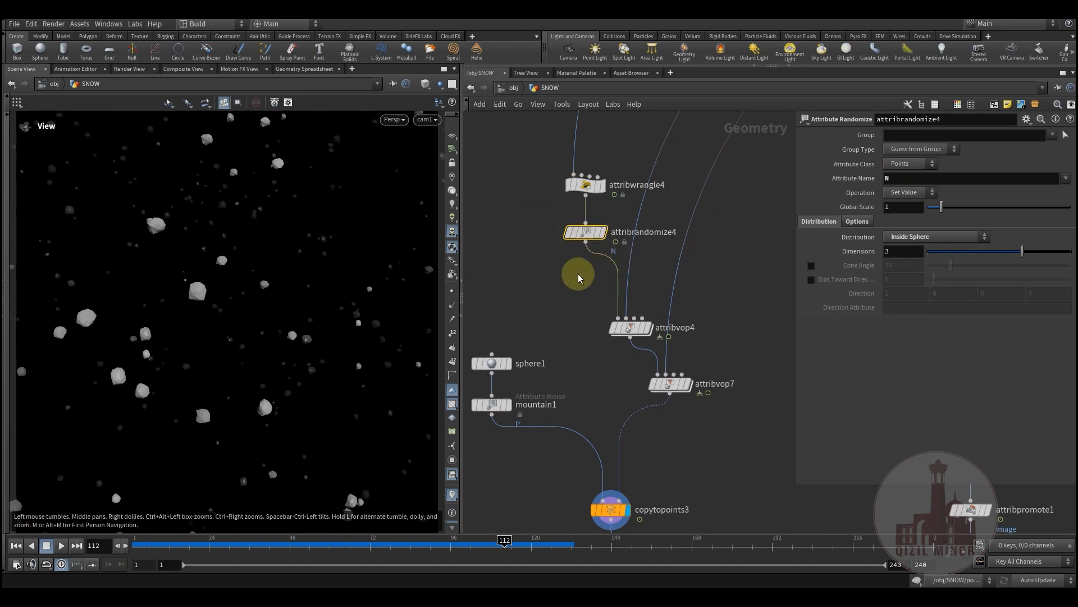
pyautogui.click(584, 184)
pyautogui.moveTo(572, 337); pyautogui.dragTo(529, 277, button='middle')
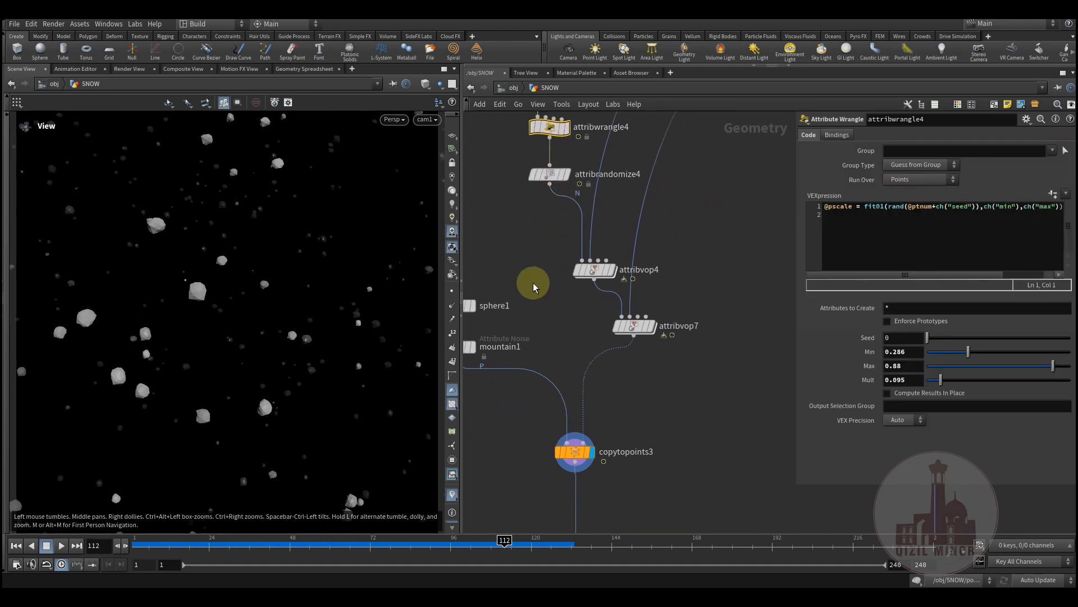
pyautogui.click(592, 262)
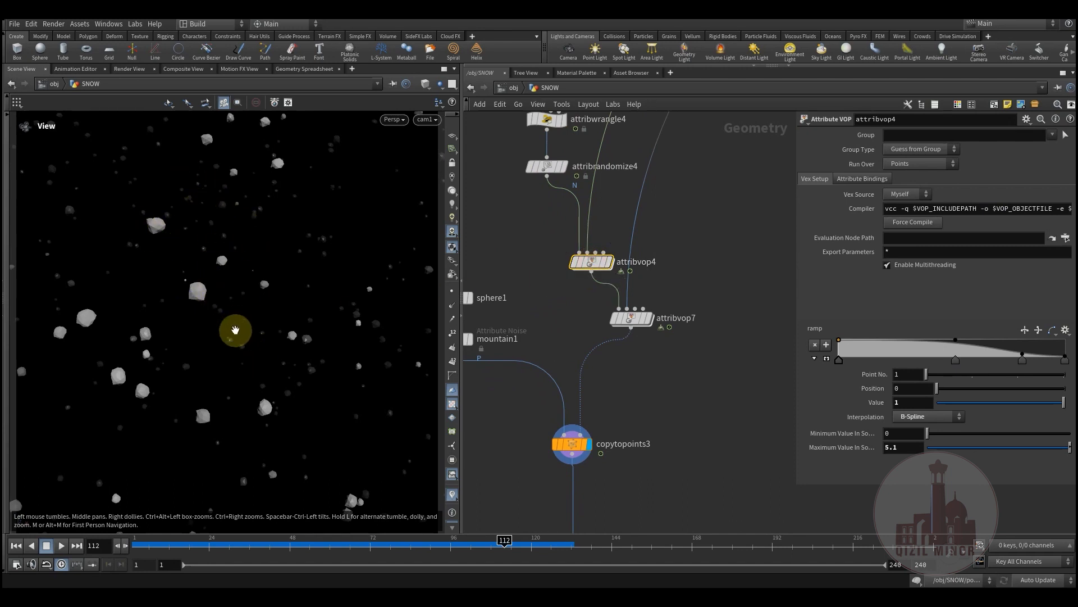
pyautogui.click(630, 318)
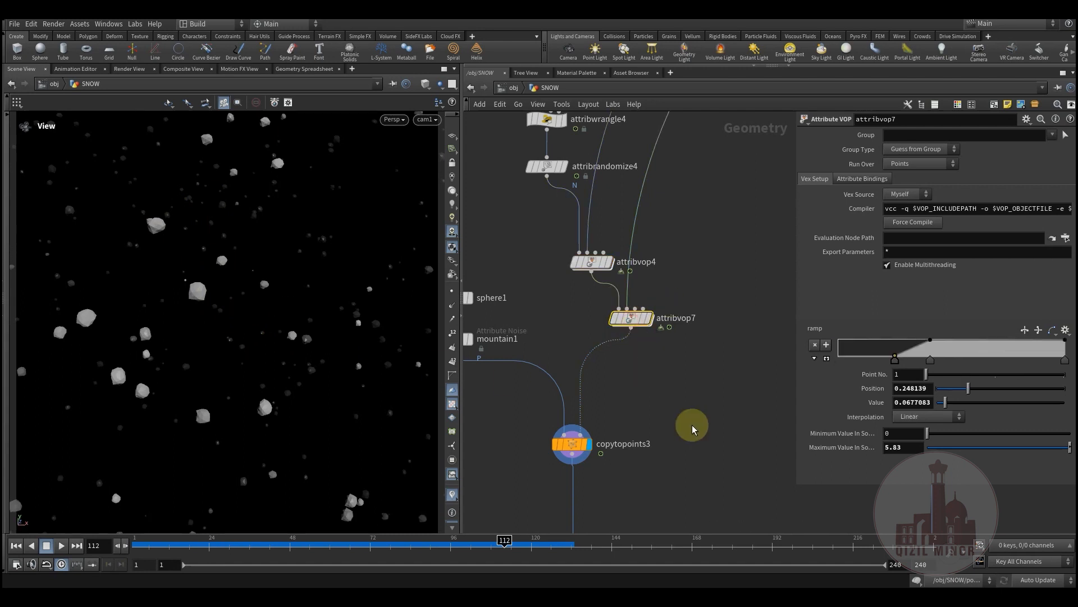
pyautogui.moveTo(663, 347); pyautogui.dragTo(655, 288, button='middle')
pyautogui.moveTo(625, 262); pyautogui.dragTo(624, 270)
pyautogui.click(200, 327)
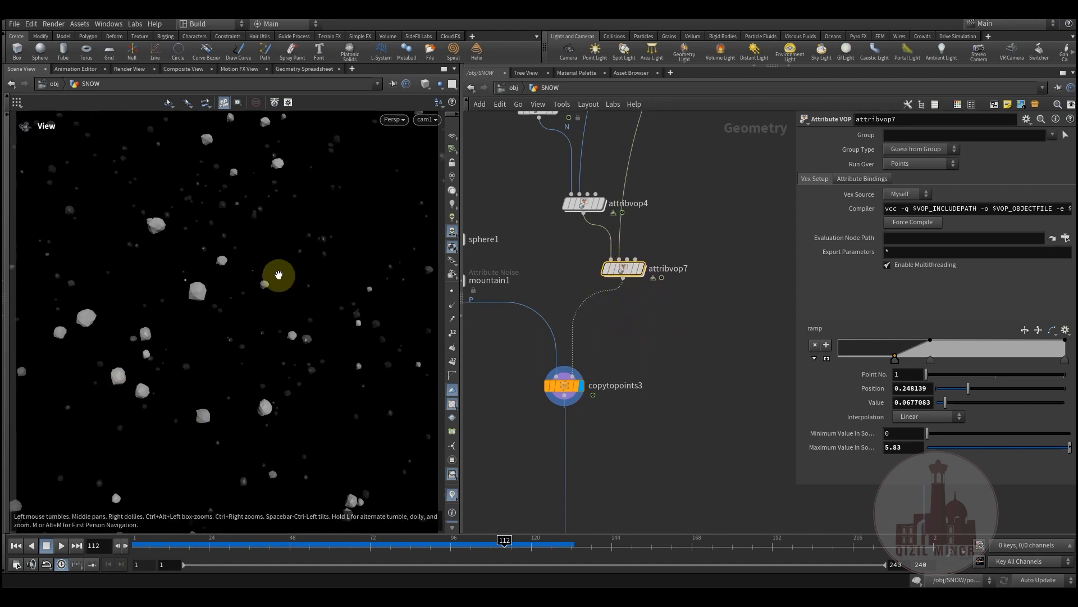
pyautogui.click(263, 461)
pyautogui.click(244, 397)
# Step: Display the null below attribpromote1 to review the flakes produced by the copytopoints1 branch
pyautogui.scroll(-5, 635, 397)
pyautogui.moveTo(691, 421); pyautogui.dragTo(578, 329, button='middle')
pyautogui.scroll(-3, 696, 408)
pyautogui.scroll(3, 620, 380)
pyautogui.scroll(1, 584, 357)
pyautogui.scroll(-2, 604, 354)
pyautogui.moveTo(615, 401)
pyautogui.mouseDown(button='middle')
pyautogui.moveTo(579, 369)
pyautogui.moveTo(611, 410)
pyautogui.mouseUp(button='middle')
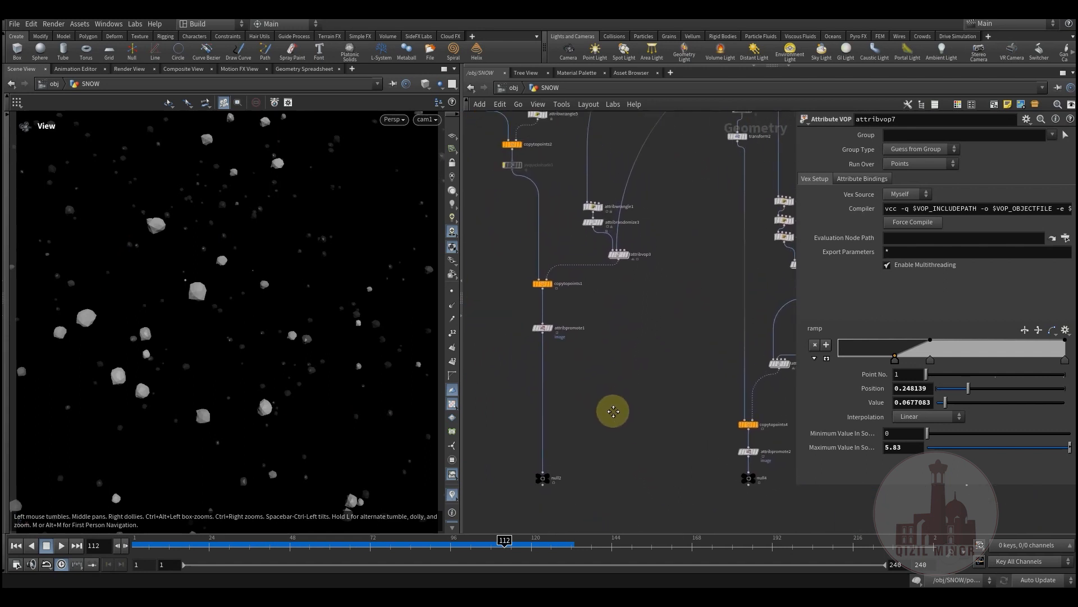
pyautogui.moveTo(639, 352); pyautogui.dragTo(622, 394, button='middle')
pyautogui.moveTo(595, 388); pyautogui.dragTo(643, 386, button='middle')
pyautogui.scroll(3, 530, 322)
pyautogui.moveTo(514, 264); pyautogui.dragTo(541, 421, button='middle')
pyautogui.moveTo(535, 334); pyautogui.dragTo(553, 461, button='middle')
pyautogui.moveTo(523, 369); pyautogui.dragTo(528, 389, button='middle')
pyautogui.scroll(3, 608, 430)
pyautogui.moveTo(642, 477); pyautogui.dragTo(594, 183, button='middle')
pyautogui.scroll(-3, 531, 298)
pyautogui.moveTo(531, 432); pyautogui.dragTo(523, 205, button='middle')
pyautogui.moveTo(569, 313); pyautogui.dragTo(585, 173, button='middle')
pyautogui.click(596, 367)
pyautogui.moveTo(640, 272); pyautogui.dragTo(665, 435, button='middle')
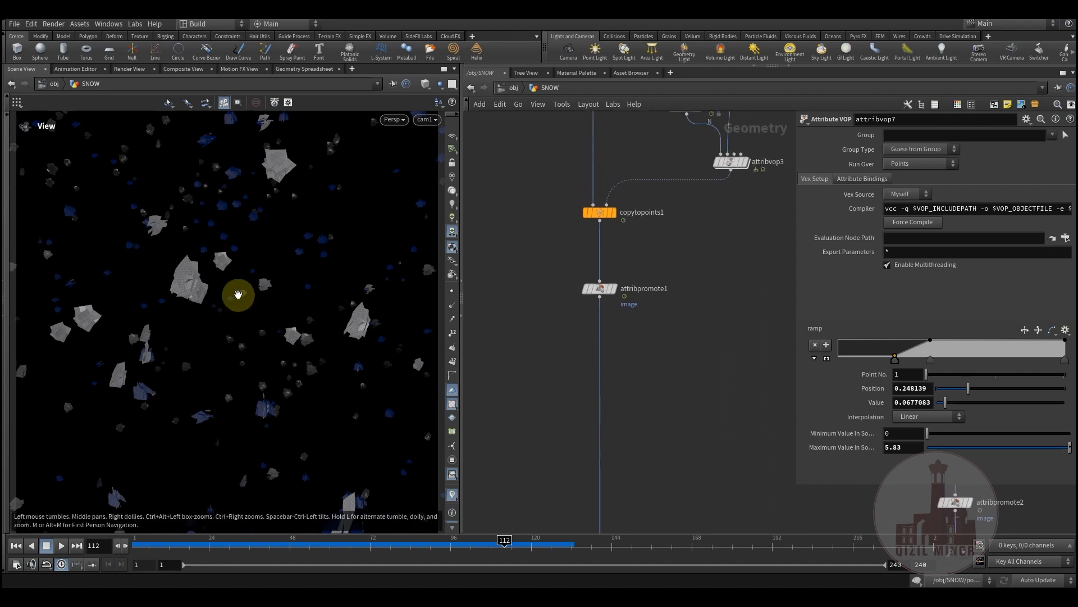
pyautogui.moveTo(642, 316); pyautogui.dragTo(644, 376, button='middle')
pyautogui.moveTo(550, 304); pyautogui.dragTo(550, 397, button='middle')
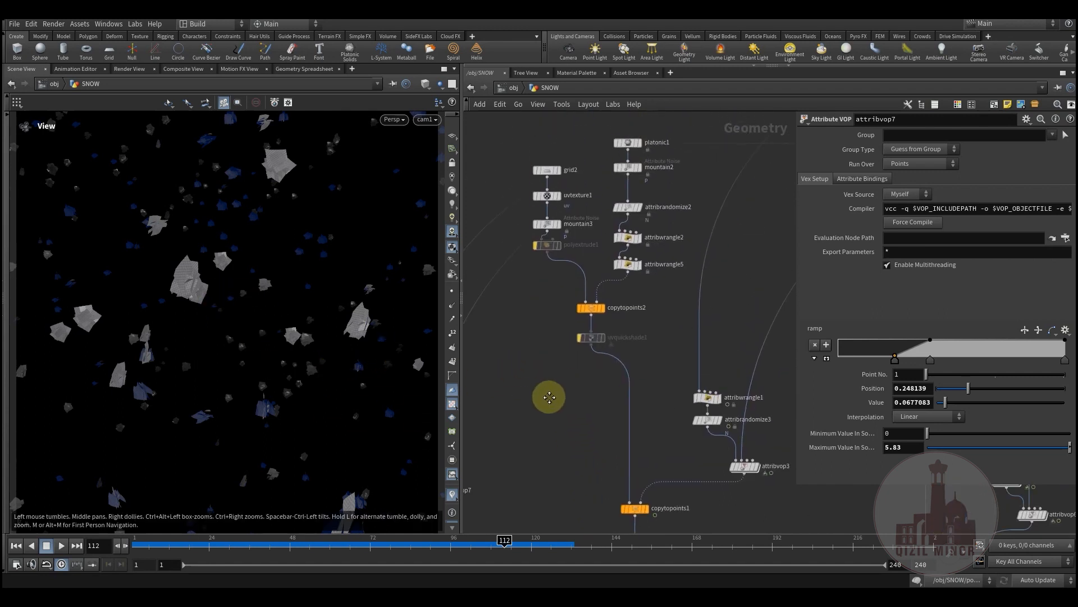
pyautogui.moveTo(231, 298); pyautogui.dragTo(313, 336, button='middle')
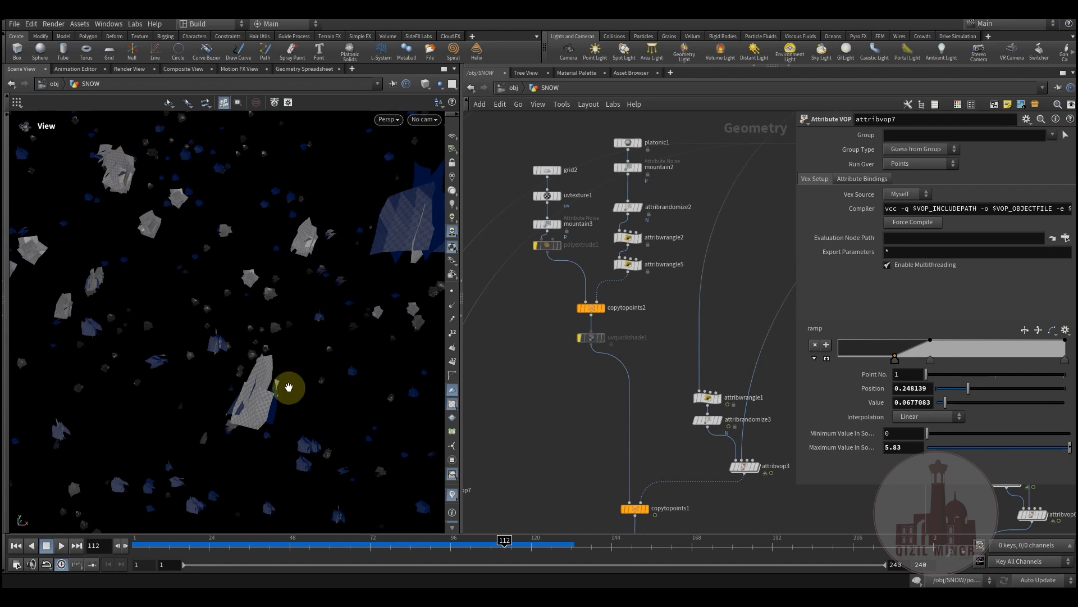
# Step: Display attribwrangle5 and examine its snowflake image path expression
pyautogui.moveTo(574, 393); pyautogui.dragTo(561, 417, button='middle')
pyautogui.scroll(3, 599, 351)
pyautogui.moveTo(626, 415); pyautogui.dragTo(623, 485, button='middle')
pyautogui.moveTo(624, 349)
pyautogui.click(641, 317)
pyautogui.click(618, 339)
# Step: Display copytopoints2 framed in the viewport, and enable and display uvquickshade1 to review the textured snowflakes
pyautogui.moveTo(572, 400)
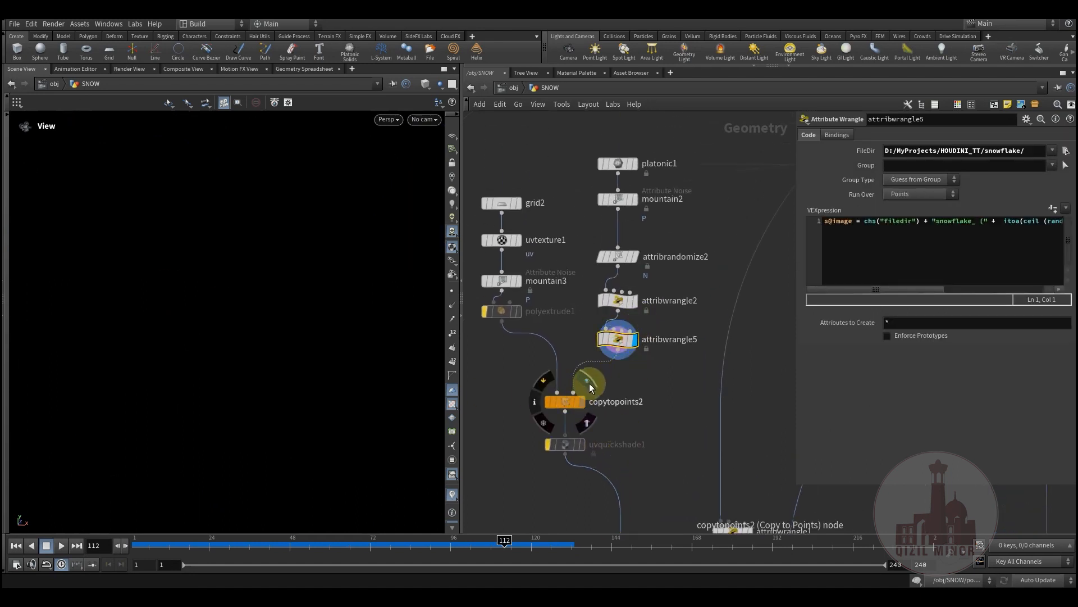
pyautogui.click(588, 385)
pyautogui.press('g')
pyautogui.moveTo(281, 366); pyautogui.dragTo(262, 408)
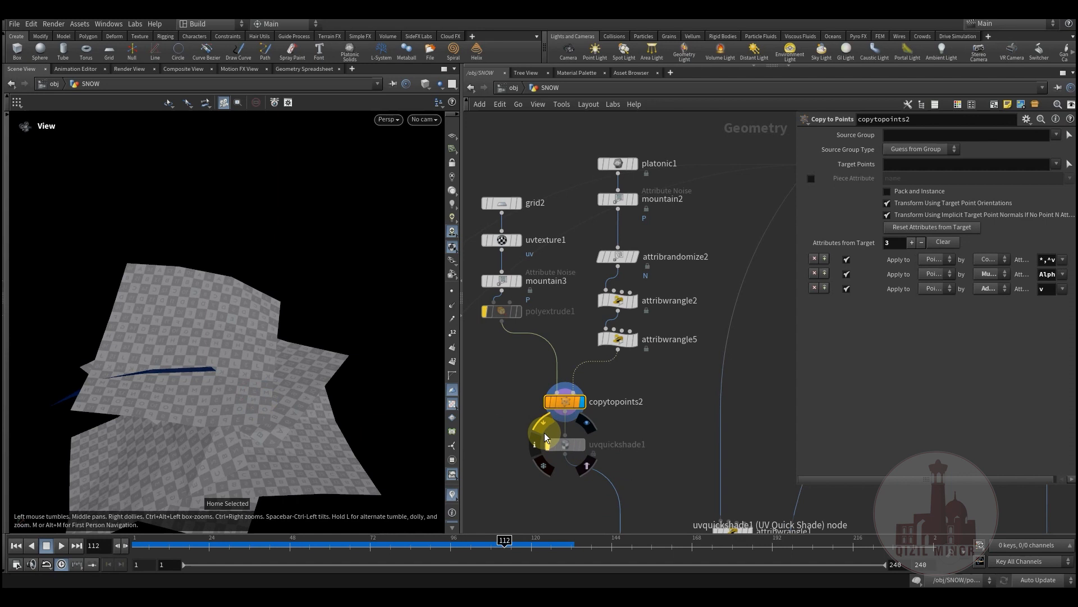
pyautogui.click(577, 446)
pyautogui.click(585, 444)
pyautogui.moveTo(257, 405); pyautogui.dragTo(247, 292)
# Step: Examine attribwrangle1's pscale expression and copytopoints1's attribute transfer settings
pyautogui.moveTo(631, 412); pyautogui.dragTo(549, 190, button='middle')
pyautogui.scroll(-3, 549, 190)
pyautogui.moveTo(562, 331); pyautogui.dragTo(531, 391, button='middle')
pyautogui.scroll(3, 658, 342)
pyautogui.moveTo(659, 342); pyautogui.dragTo(772, 373, button='middle')
pyautogui.click(574, 331)
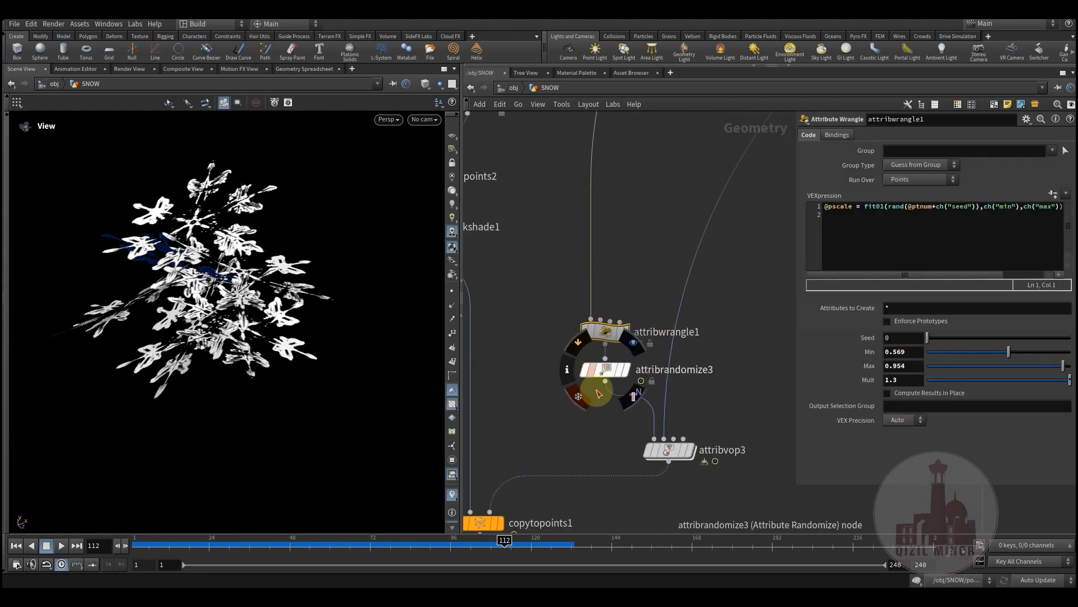
pyautogui.moveTo(501, 522); pyautogui.dragTo(548, 453, button='middle')
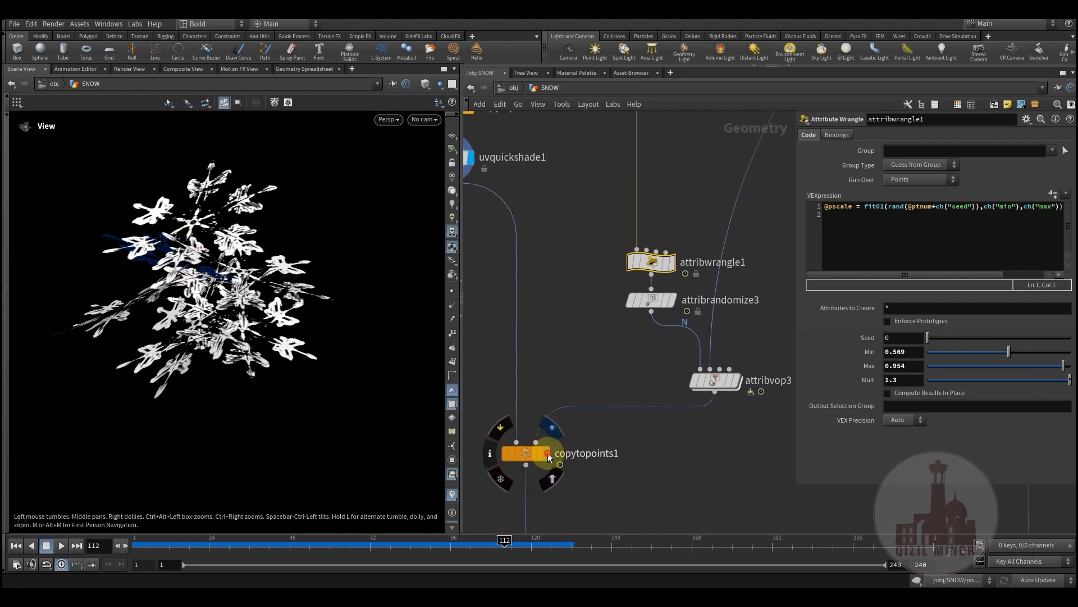
pyautogui.click(547, 453)
pyautogui.moveTo(279, 337); pyautogui.dragTo(358, 342)
# Step: Display uvquickshade1 and bypass it to return to the untextured grids
pyautogui.moveTo(593, 309); pyautogui.dragTo(715, 416, button='middle')
pyautogui.moveTo(574, 274)
pyautogui.click(597, 245)
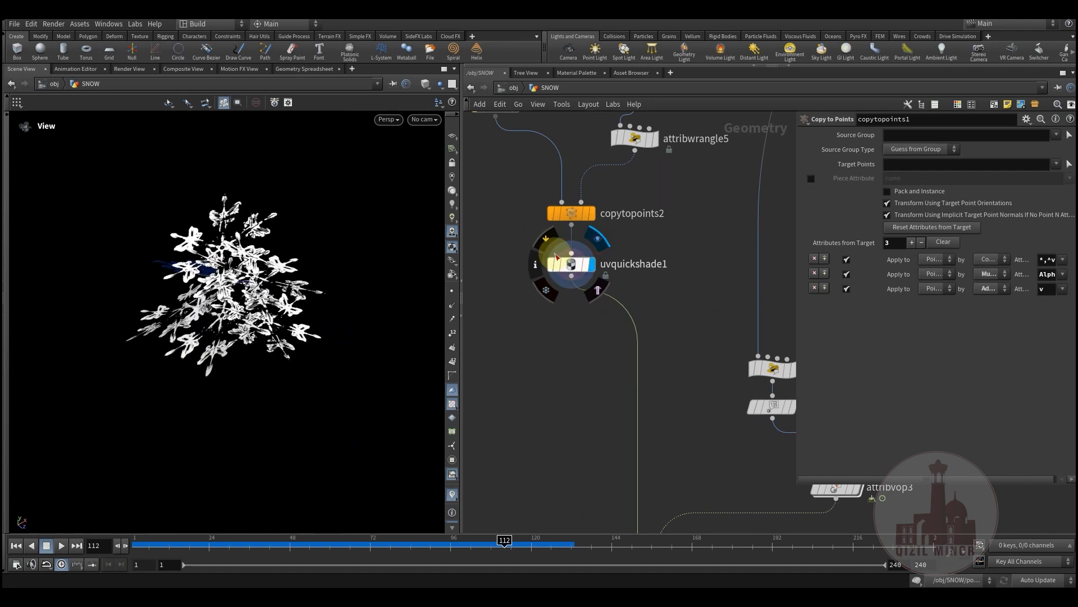
pyautogui.click(545, 239)
# Step: Examine the settings of attribwrangle1, attribrandomize3 and attribvop3, including attribvop3's ramp
pyautogui.moveTo(609, 419); pyautogui.dragTo(526, 341, button='middle')
pyautogui.moveTo(716, 327); pyautogui.dragTo(670, 312, button='middle')
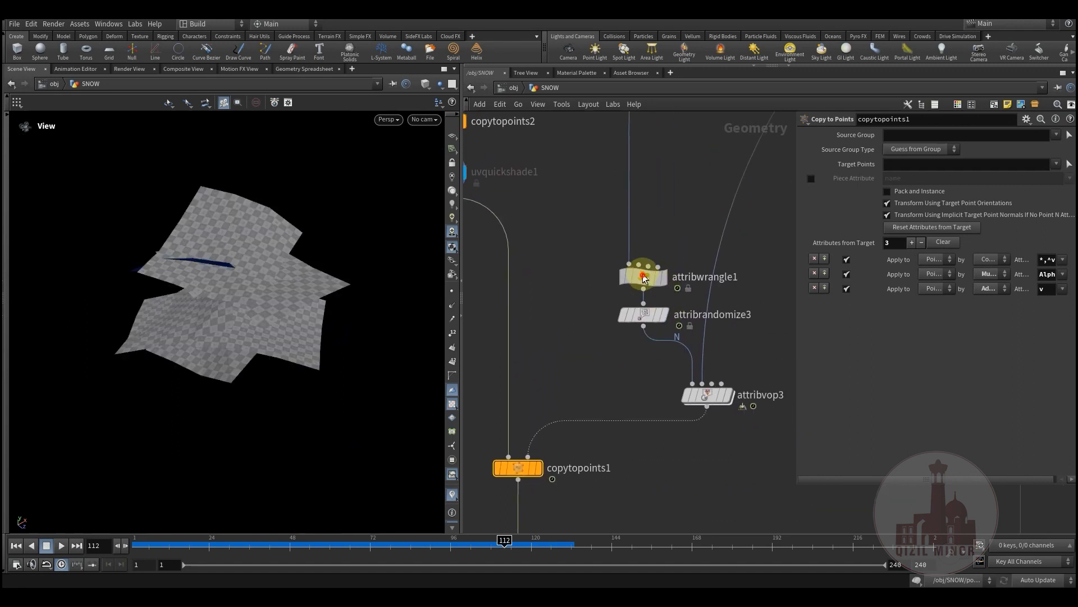
pyautogui.moveTo(643, 276); pyautogui.dragTo(643, 254)
pyautogui.moveTo(621, 305); pyautogui.dragTo(571, 318, button='middle')
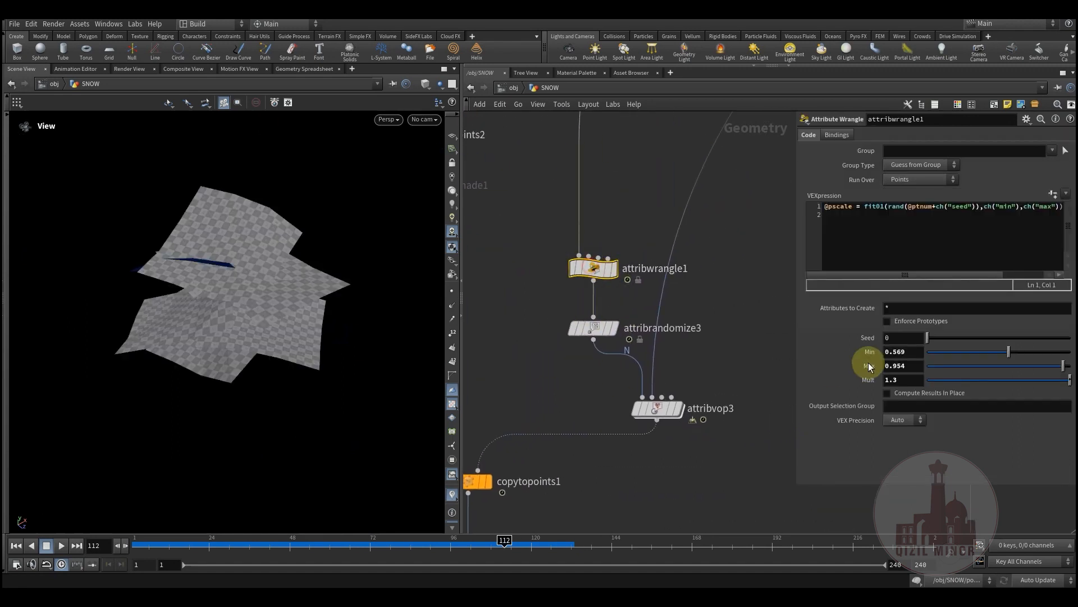
pyautogui.click(593, 328)
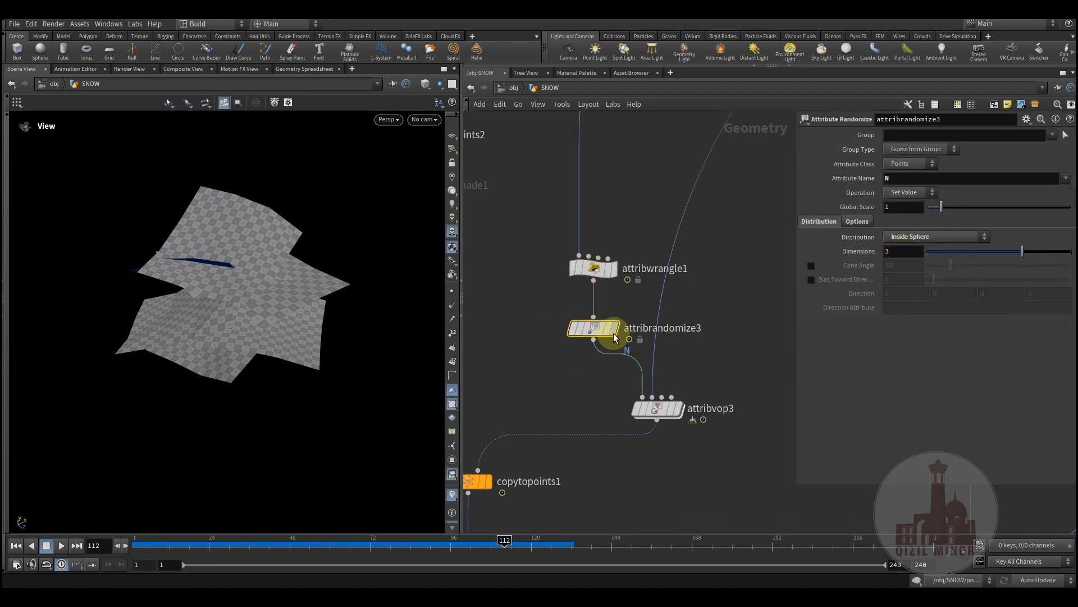
pyautogui.moveTo(546, 394); pyautogui.dragTo(551, 318, button='middle')
pyautogui.click(665, 335)
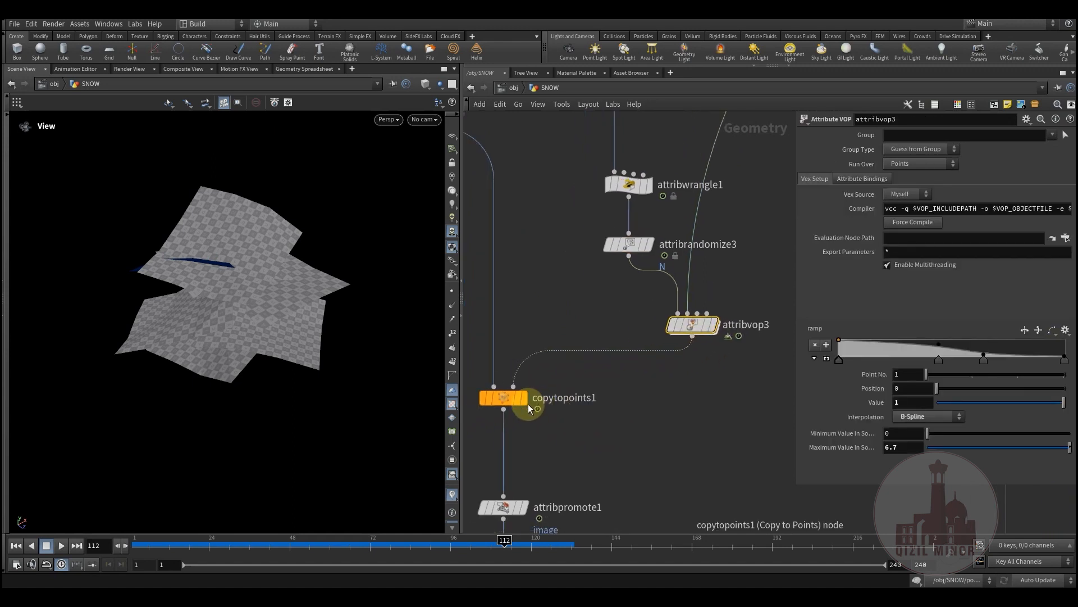
# Step: Display copytopoints1 and toggle attribvop3's bypass on and off to compare the copied flakes
pyautogui.click(524, 398)
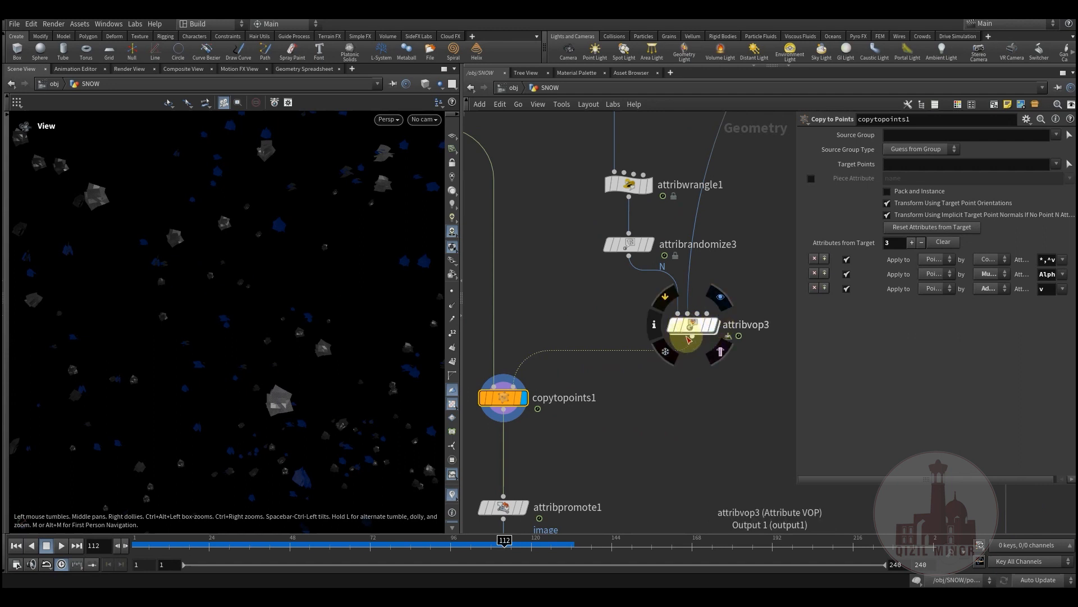
pyautogui.click(666, 302)
pyautogui.click(666, 304)
pyautogui.click(232, 259)
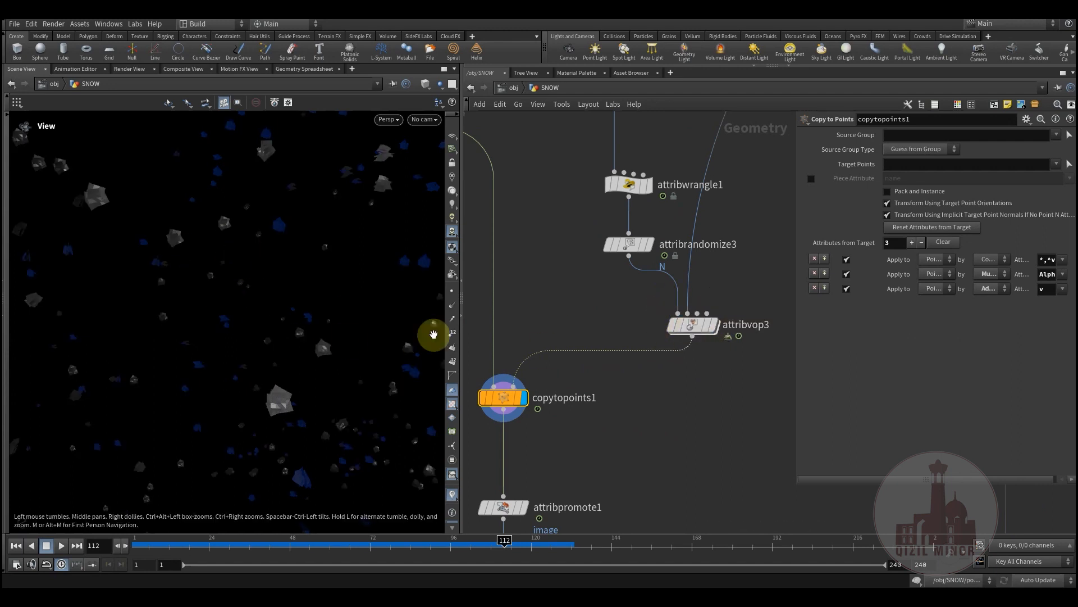
pyautogui.click(693, 328)
pyautogui.moveTo(624, 430); pyautogui.dragTo(656, 391, button='middle')
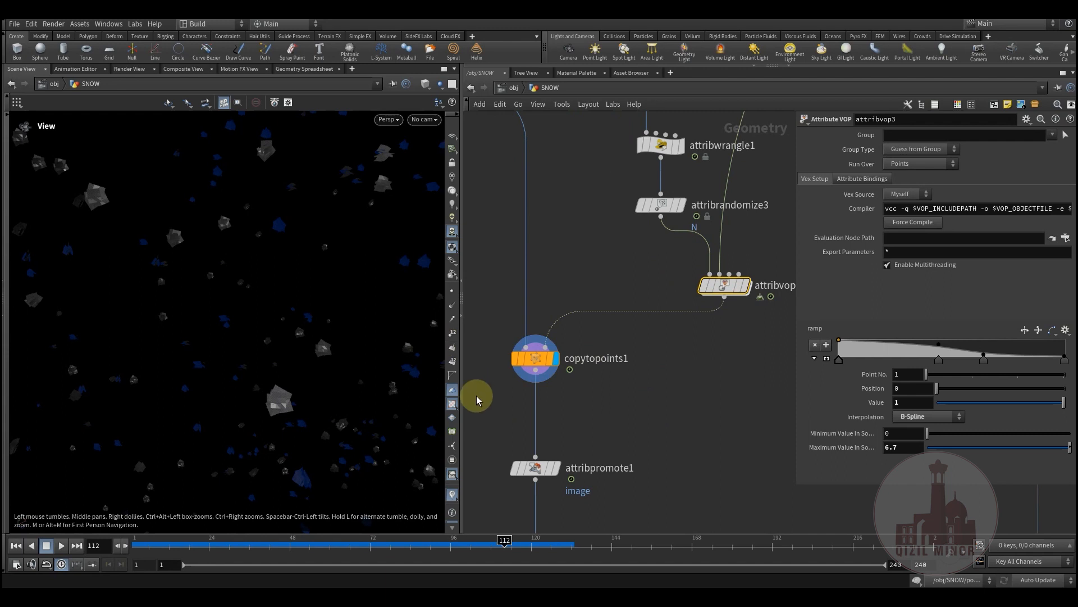
# Step: Switch the viewport to an unlit, flat display of the copied flakes
pyautogui.rightClick(453, 248)
pyautogui.click(498, 211)
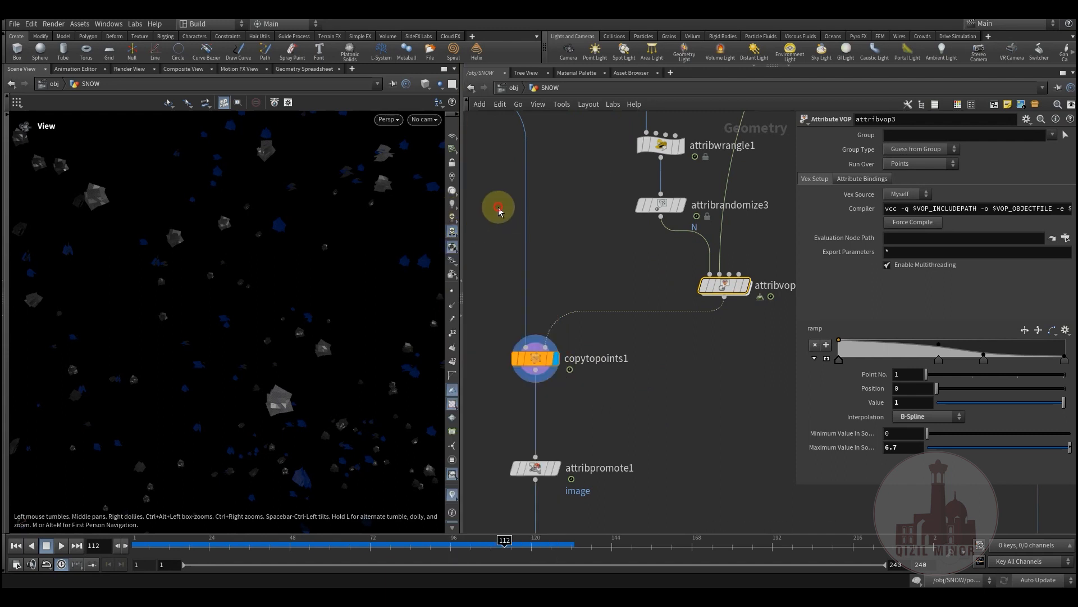
pyautogui.rightClick(452, 236)
pyautogui.click(585, 393)
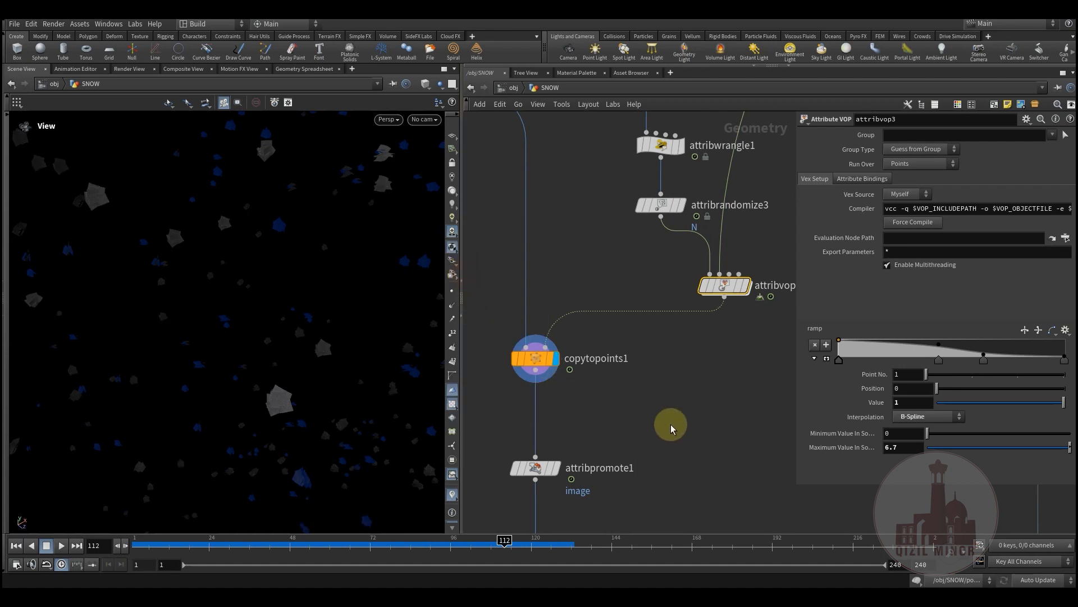
# Step: Expand attribvop3's ramp editor and nudge the ramp's last point slightly upward
pyautogui.moveTo(743, 387); pyautogui.dragTo(726, 355, button='middle')
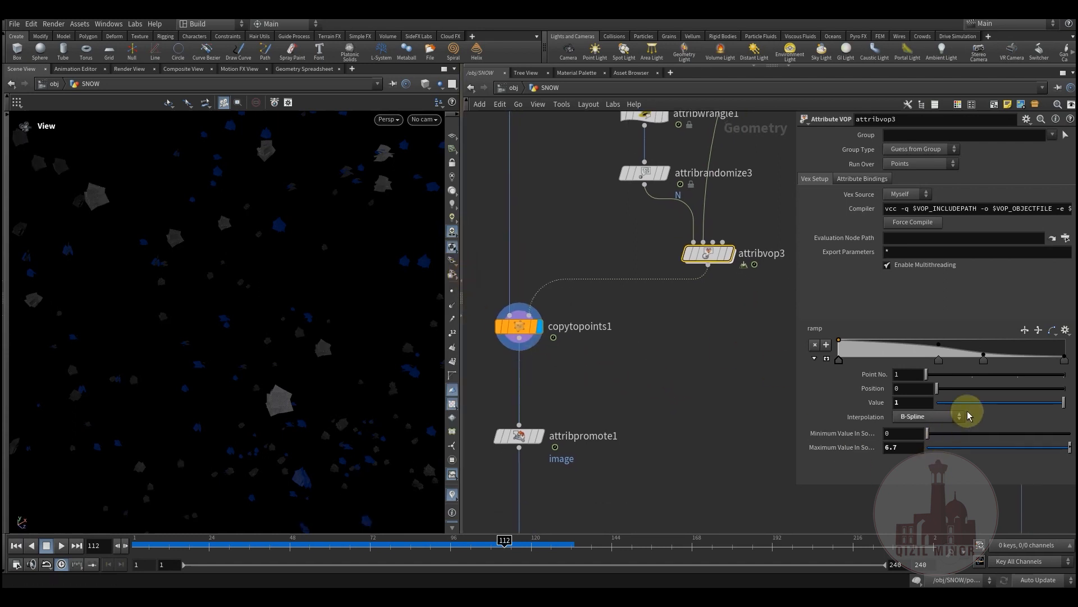
pyautogui.click(825, 359)
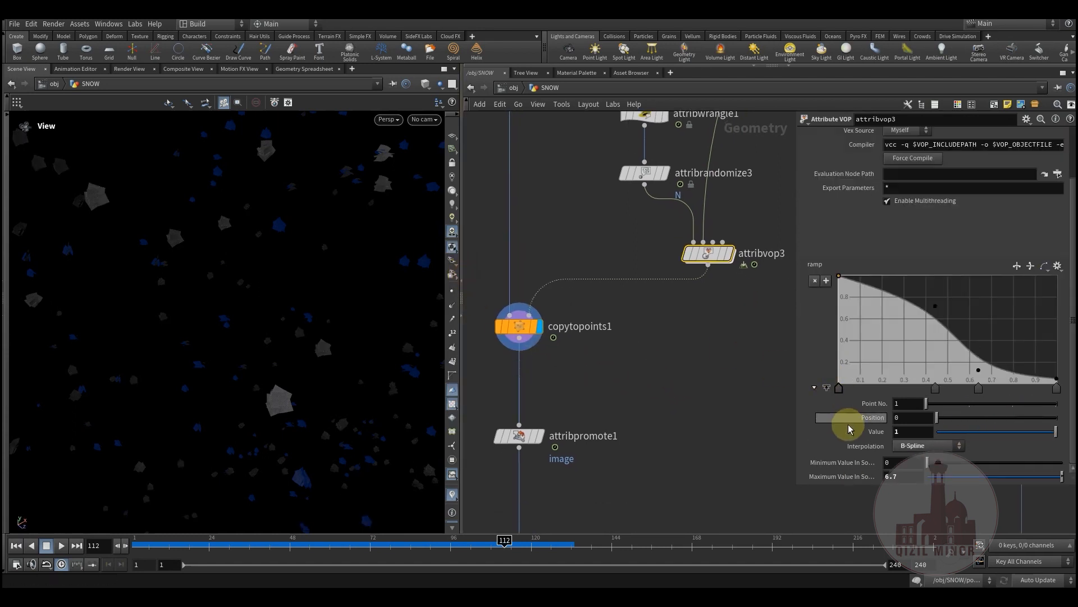
pyautogui.click(1056, 381)
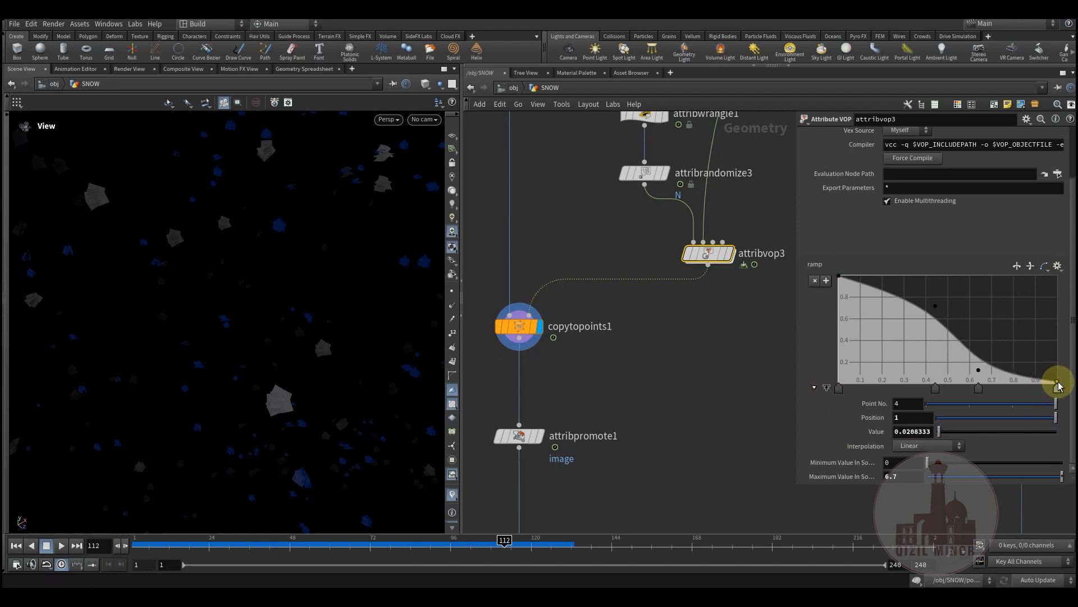
pyautogui.moveTo(1059, 384); pyautogui.dragTo(1060, 377)
# Step: Display attribpromote1 and open its settings
pyautogui.moveTo(677, 361); pyautogui.dragTo(694, 271, button='middle')
pyautogui.moveTo(537, 345)
pyautogui.click(565, 319)
pyautogui.click(538, 347)
# Step: Display platonic1 and mountain2 in turn, and inspect the noise-deformed solid from several angles
pyautogui.moveTo(595, 248); pyautogui.dragTo(631, 479, button='middle')
pyautogui.scroll(-3, 638, 468)
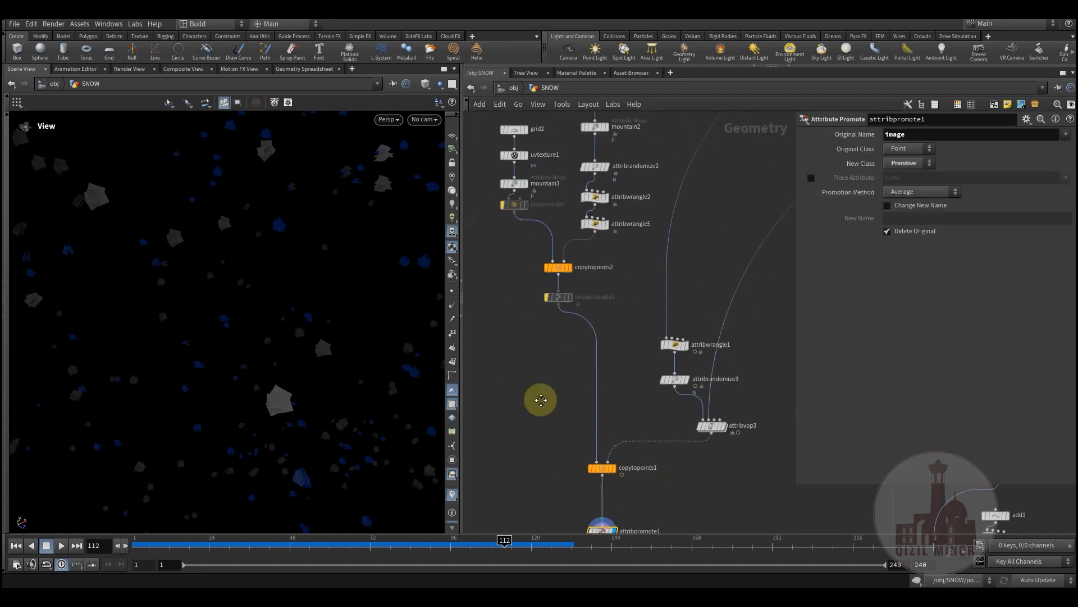
pyautogui.scroll(3, 612, 197)
pyautogui.moveTo(612, 196); pyautogui.dragTo(627, 285, button='middle')
pyautogui.moveTo(535, 352); pyautogui.dragTo(527, 438, button='middle')
pyautogui.moveTo(588, 209)
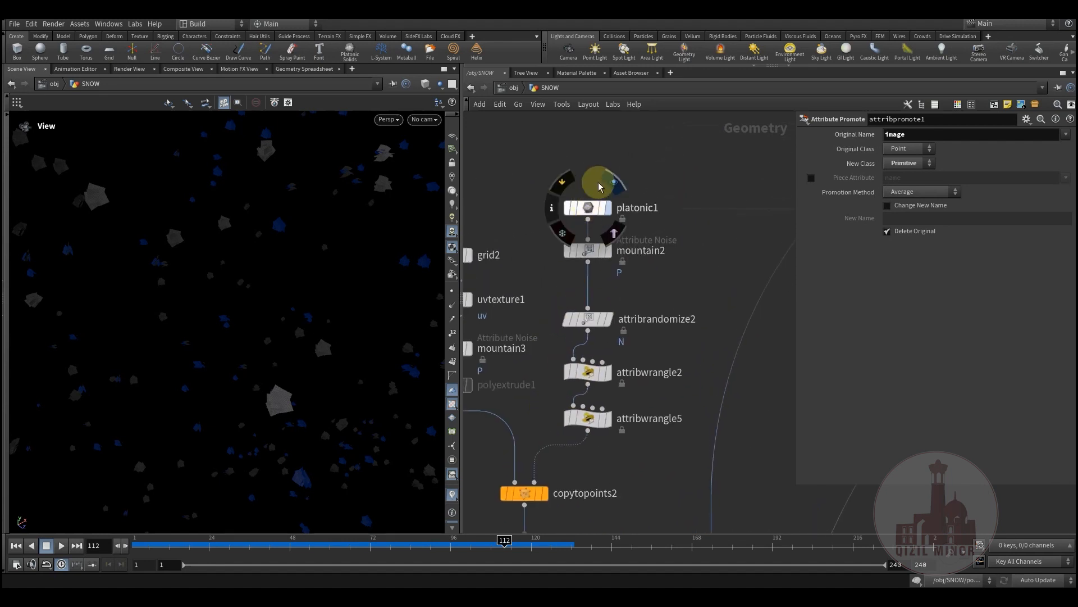
pyautogui.click(628, 190)
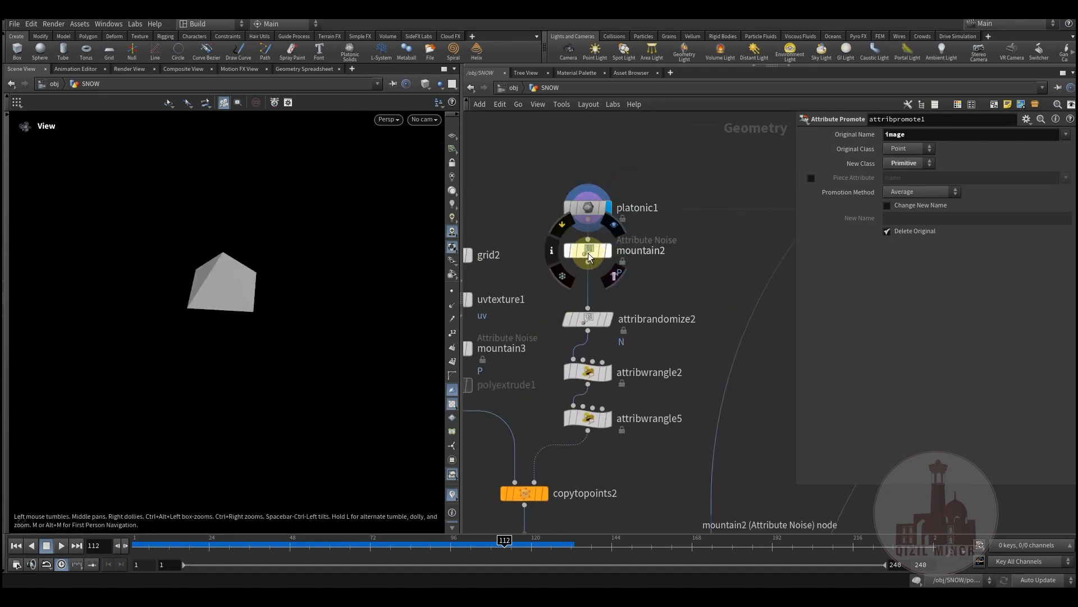
pyautogui.click(584, 243)
pyautogui.moveTo(135, 280); pyautogui.dragTo(299, 321)
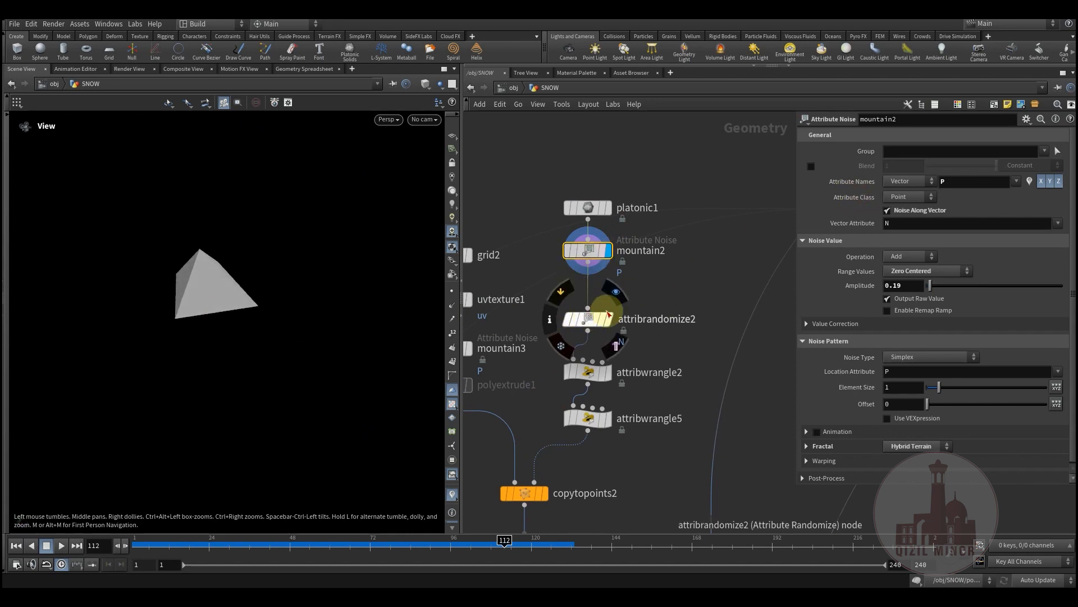
# Step: Review attribrandomize2's distribution settings, then display copytopoints2 and inspect the copied grids
pyautogui.click(599, 323)
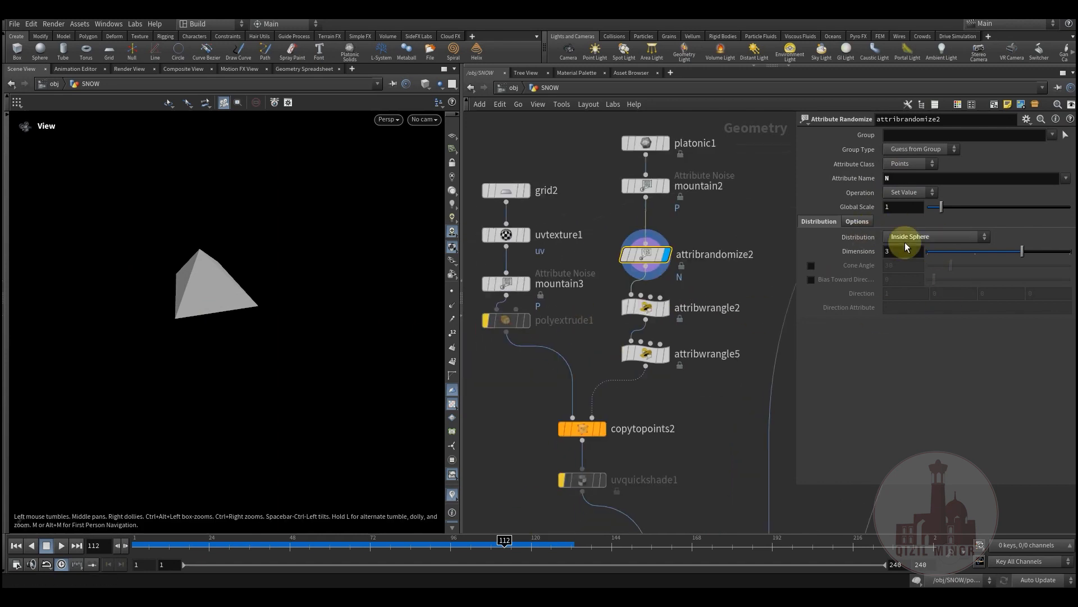
pyautogui.click(603, 429)
pyautogui.moveTo(224, 247); pyautogui.dragTo(520, 359)
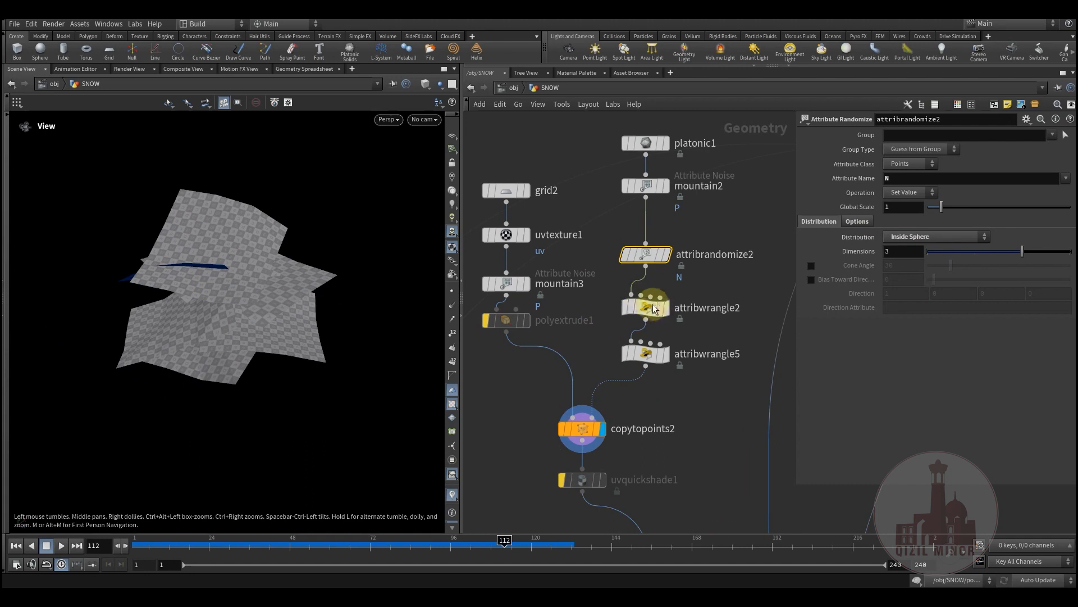
# Step: Display attribwrangle2 and examine its pscale expression and seed, min, max and mult parameters
pyautogui.moveTo(653, 309)
pyautogui.click(679, 287)
pyautogui.click(646, 307)
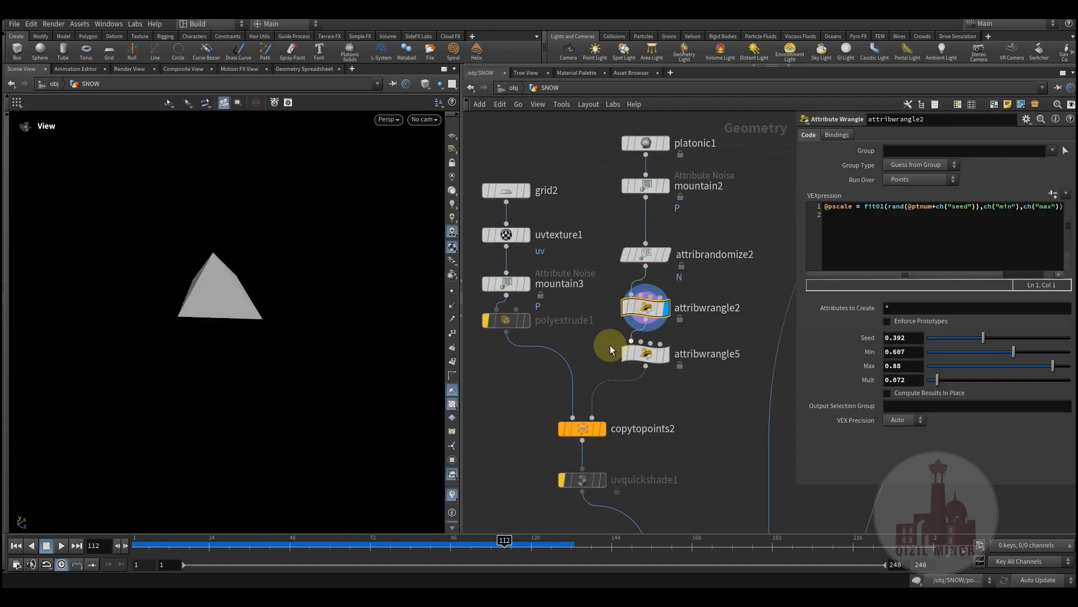
pyautogui.moveTo(226, 250); pyautogui.dragTo(243, 318)
# Step: Display copytopoints2 again and set attribwrangle2's Min to about 0.433
pyautogui.click(613, 410)
pyautogui.moveTo(348, 269); pyautogui.dragTo(467, 328)
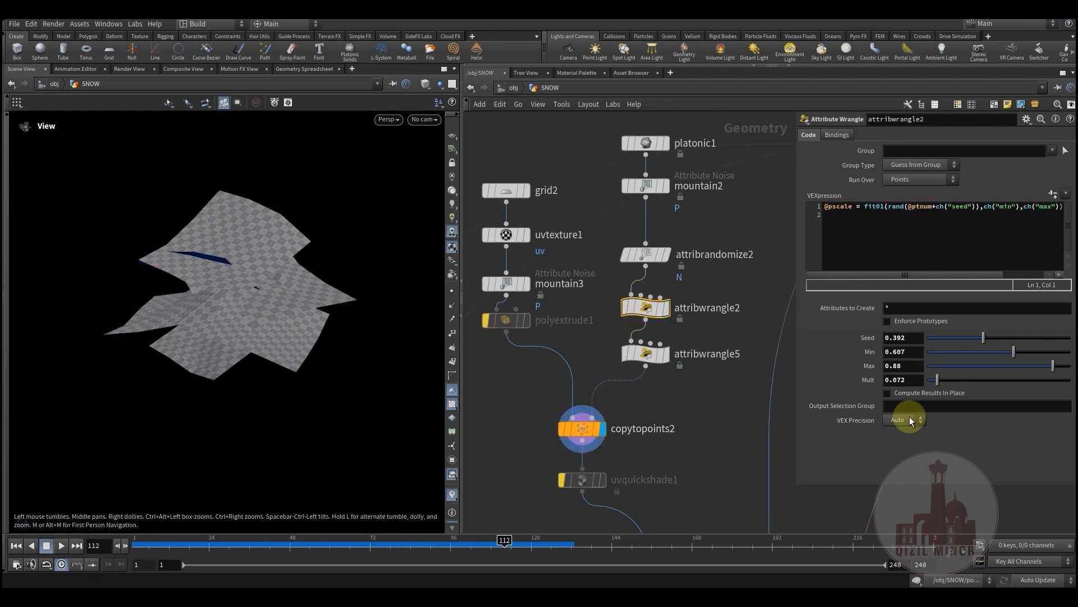
pyautogui.moveTo(1009, 361)
pyautogui.mouseDown()
pyautogui.moveTo(982, 357)
pyautogui.moveTo(993, 358)
pyautogui.mouseUp()
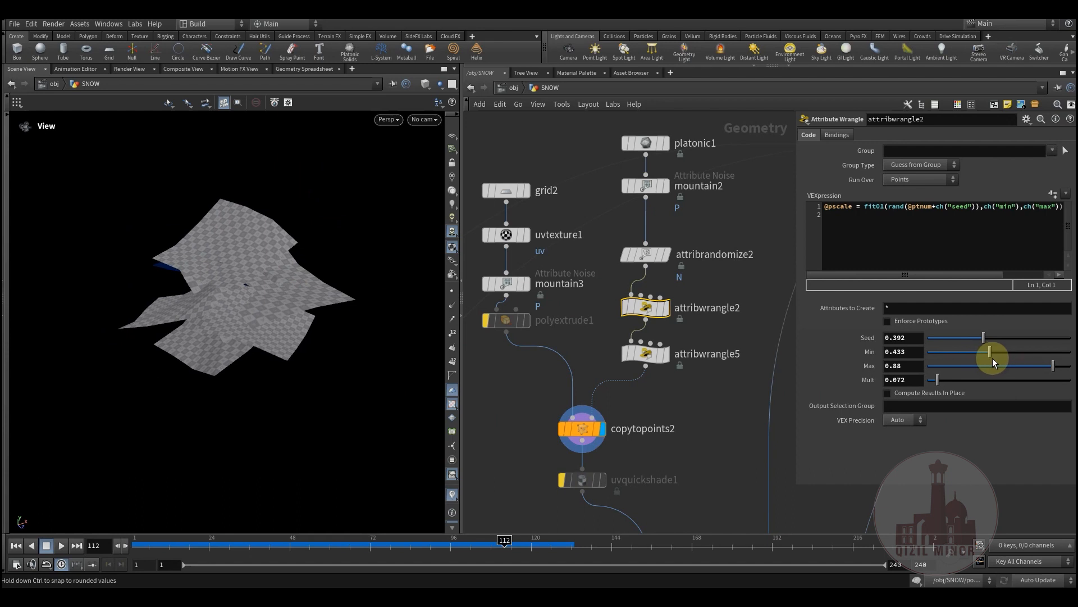
# Step: Examine attribwrangle5's snowflake image folder and the full VEX expression that picks a random PNG
pyautogui.click(645, 354)
pyautogui.moveTo(796, 266); pyautogui.dragTo(549, 282)
pyautogui.moveTo(977, 221); pyautogui.dragTo(648, 201)
pyautogui.moveTo(782, 155); pyautogui.dragTo(623, 150)
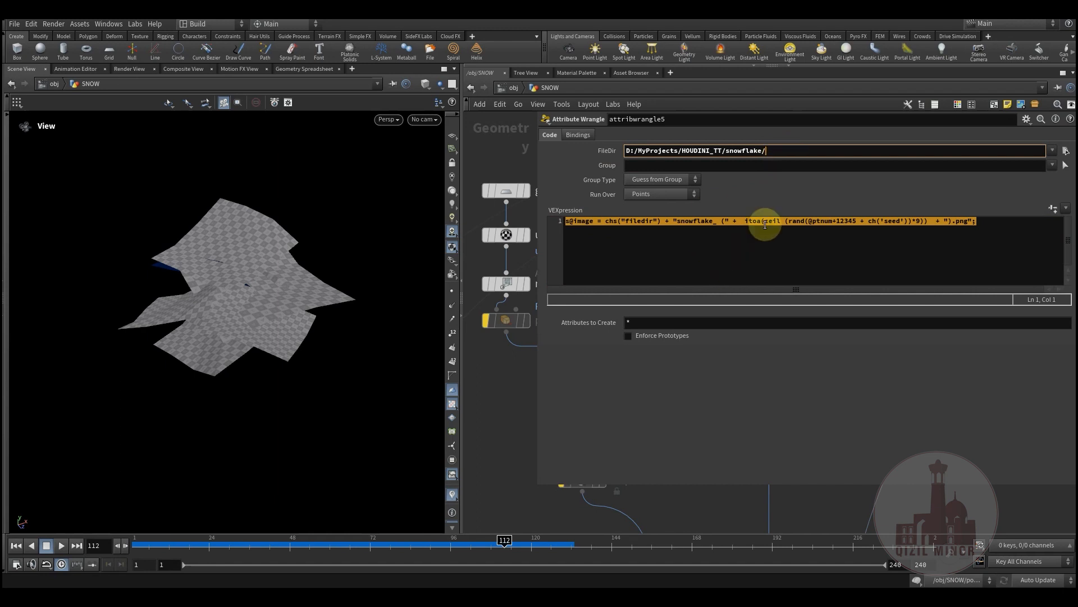
pyautogui.click(669, 247)
pyautogui.click(733, 222)
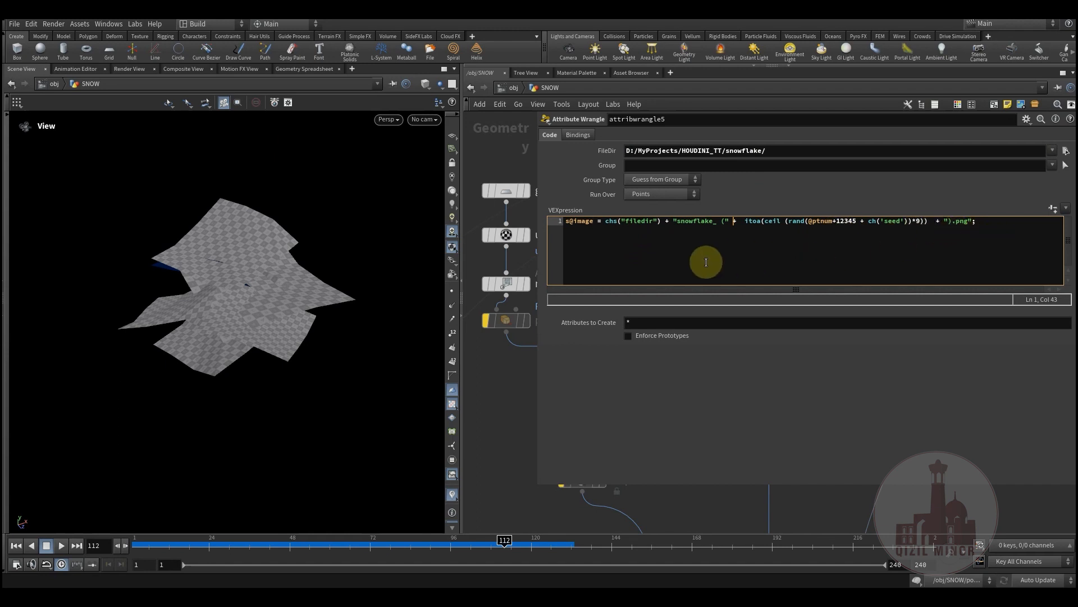
pyautogui.moveTo(538, 415); pyautogui.dragTo(704, 419)
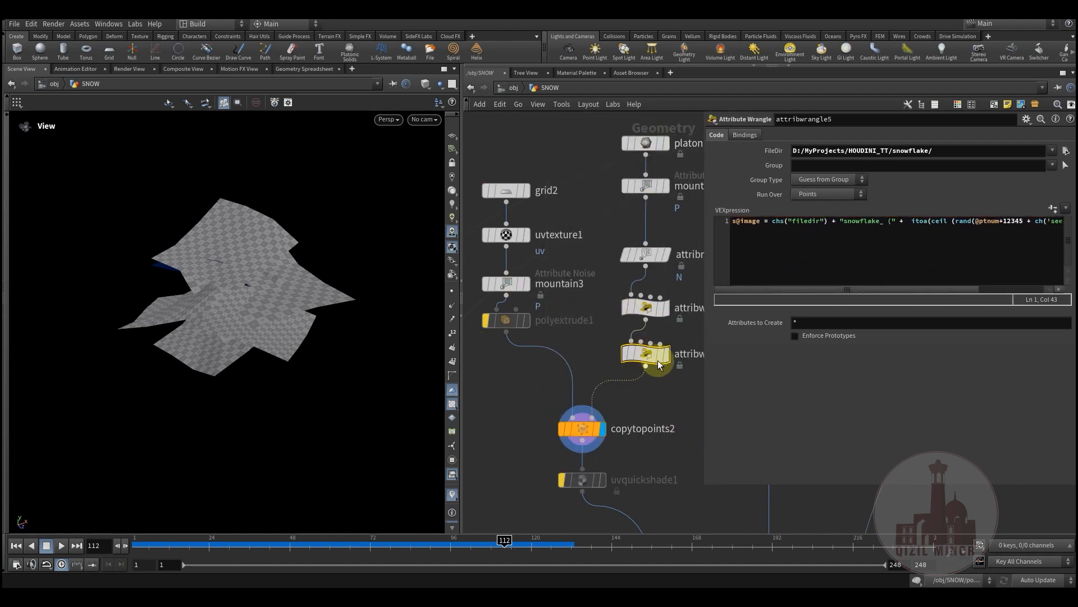
# Step: Display copytopoints1 and open its settings
pyautogui.moveTo(507, 196)
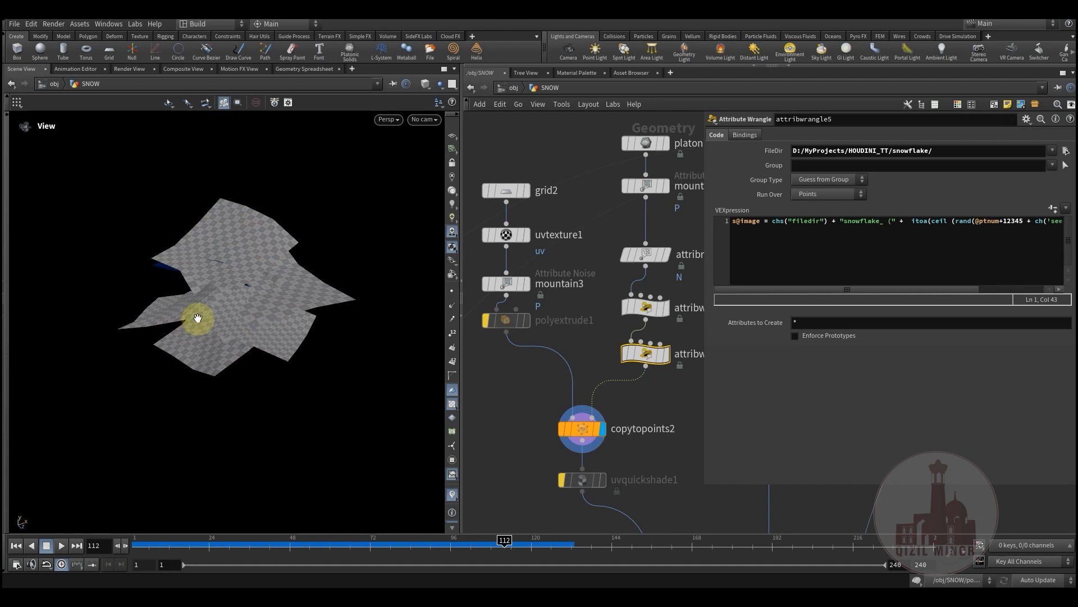
pyautogui.moveTo(530, 337); pyautogui.dragTo(540, 259, button='middle')
pyautogui.scroll(-3, 540, 259)
pyautogui.moveTo(583, 521); pyautogui.dragTo(501, 288, button='middle')
pyautogui.moveTo(654, 288); pyautogui.dragTo(586, 396, button='middle')
pyautogui.scroll(-3, 582, 393)
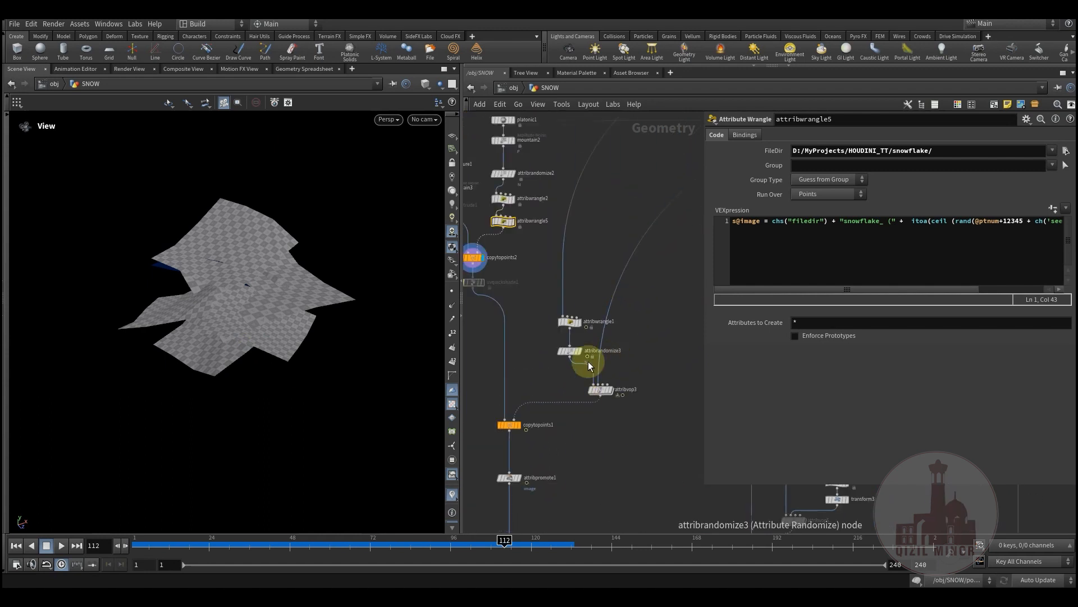
pyautogui.scroll(3, 585, 363)
pyautogui.scroll(4, 570, 416)
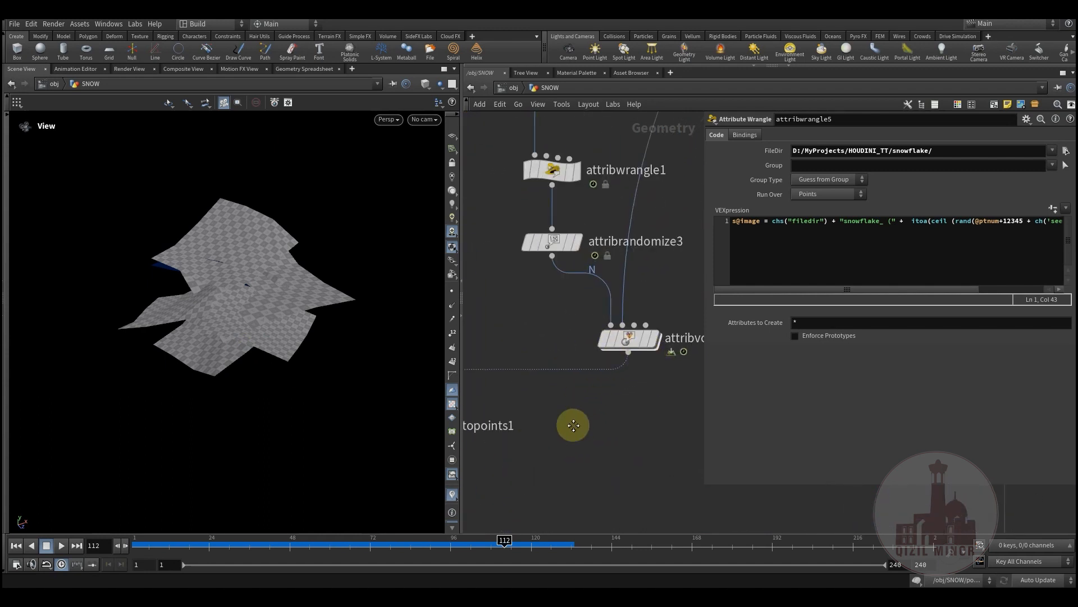
pyautogui.moveTo(573, 424); pyautogui.dragTo(566, 354, button='middle')
pyautogui.click(553, 357)
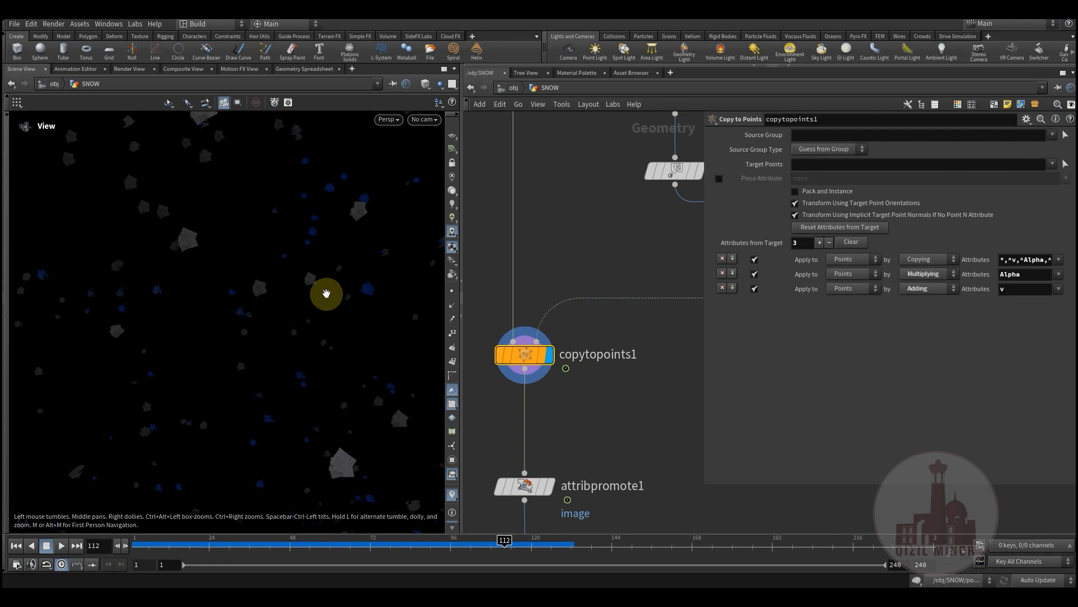
# Step: Look through cam1 in the viewport and go to frame 122
pyautogui.click(425, 120)
pyautogui.click(421, 173)
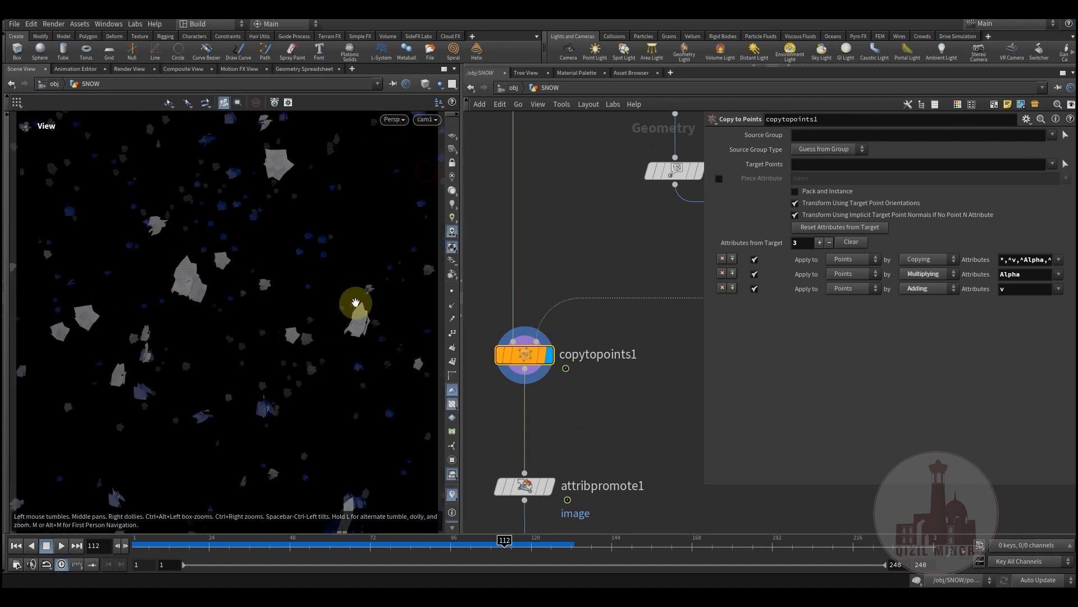
pyautogui.moveTo(268, 543); pyautogui.dragTo(537, 568)
# Step: Display attribpromote1 and examine how it promotes the image attribute from Point to Primitive
pyautogui.moveTo(564, 472); pyautogui.dragTo(611, 321, button='middle')
pyautogui.click(563, 341)
pyautogui.click(532, 377)
pyautogui.doubleClick(821, 135)
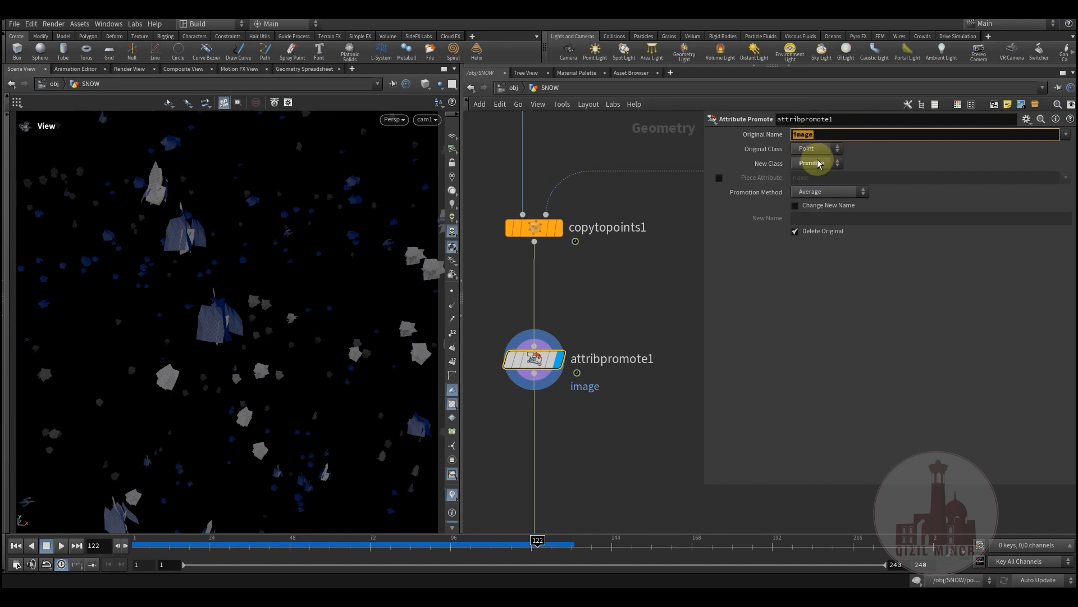
# Step: Find the lopnet1 node in the SNOW network and enter it
pyautogui.moveTo(594, 312); pyautogui.dragTo(583, 212, button='middle')
pyautogui.scroll(-3, 608, 391)
pyautogui.moveTo(568, 482); pyautogui.dragTo(466, 193, button='middle')
pyautogui.scroll(1, 611, 329)
pyautogui.moveTo(530, 326); pyautogui.dragTo(525, 371, button='middle')
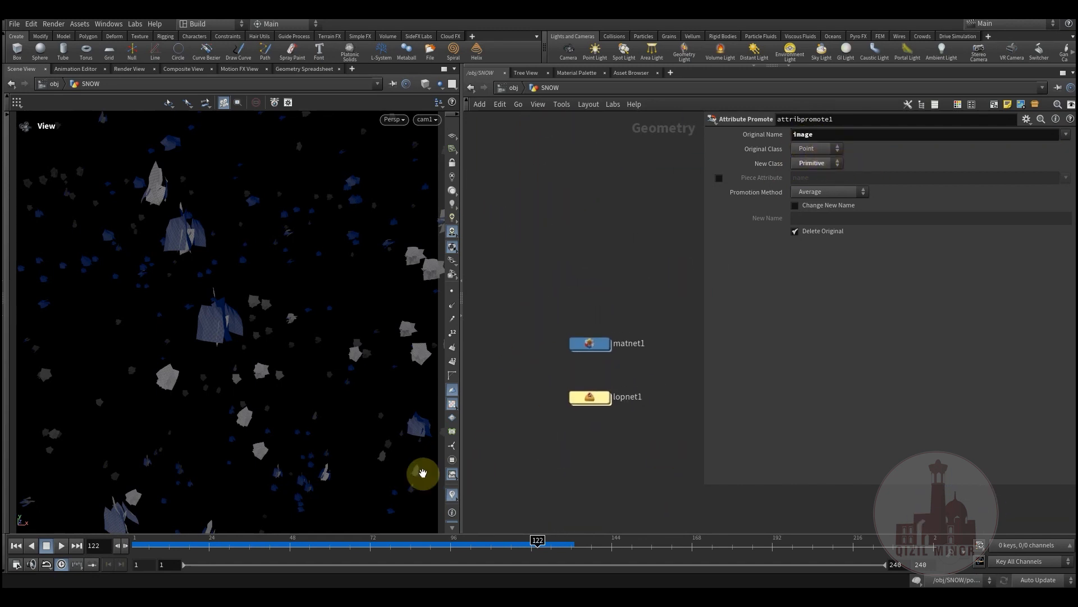
pyautogui.doubleClick(584, 396)
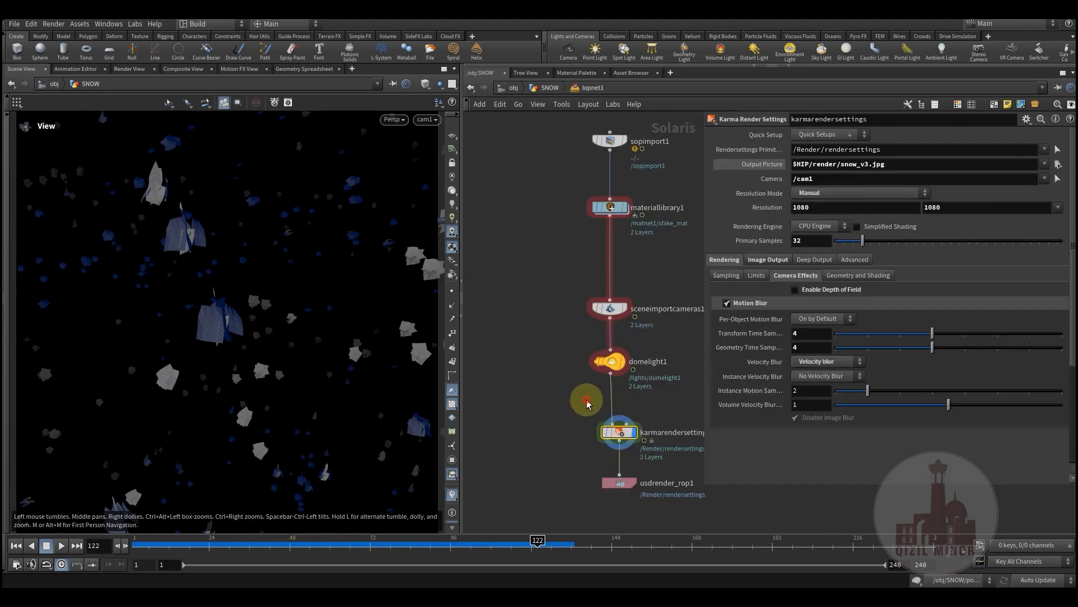
# Step: Disable Motion Blur in karmarendersettings to render the flakes without blur
pyautogui.moveTo(555, 420); pyautogui.dragTo(515, 351, button='middle')
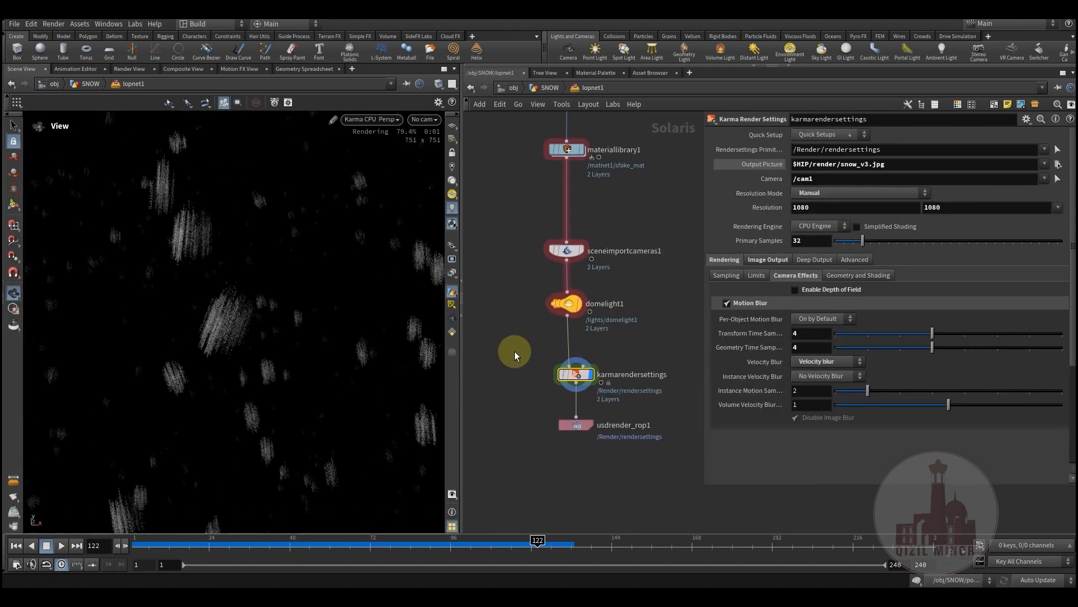
pyautogui.click(727, 302)
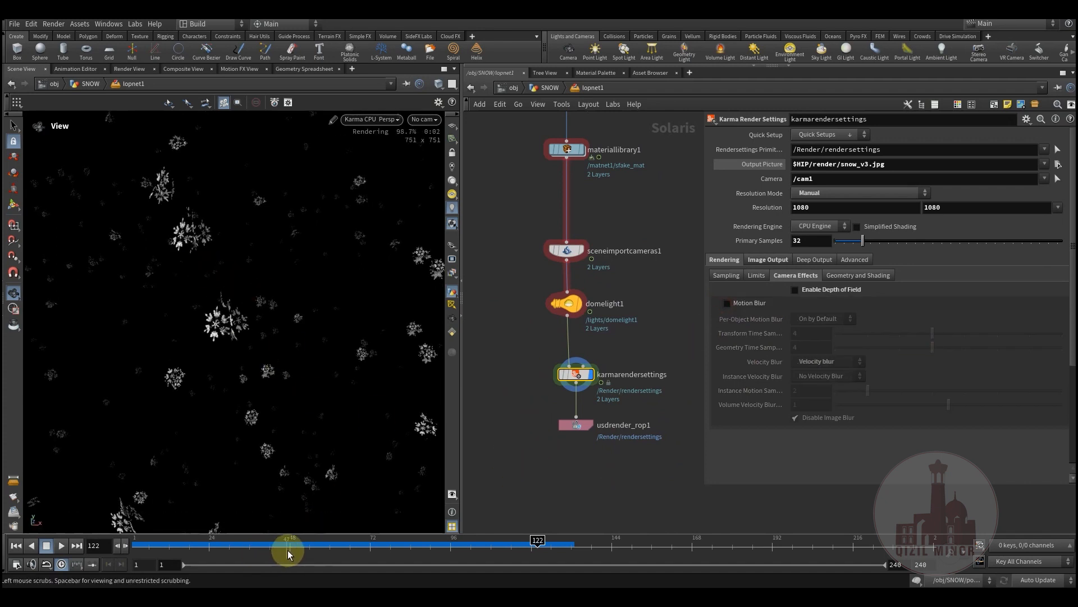
pyautogui.moveTo(529, 310); pyautogui.dragTo(569, 430, button='middle')
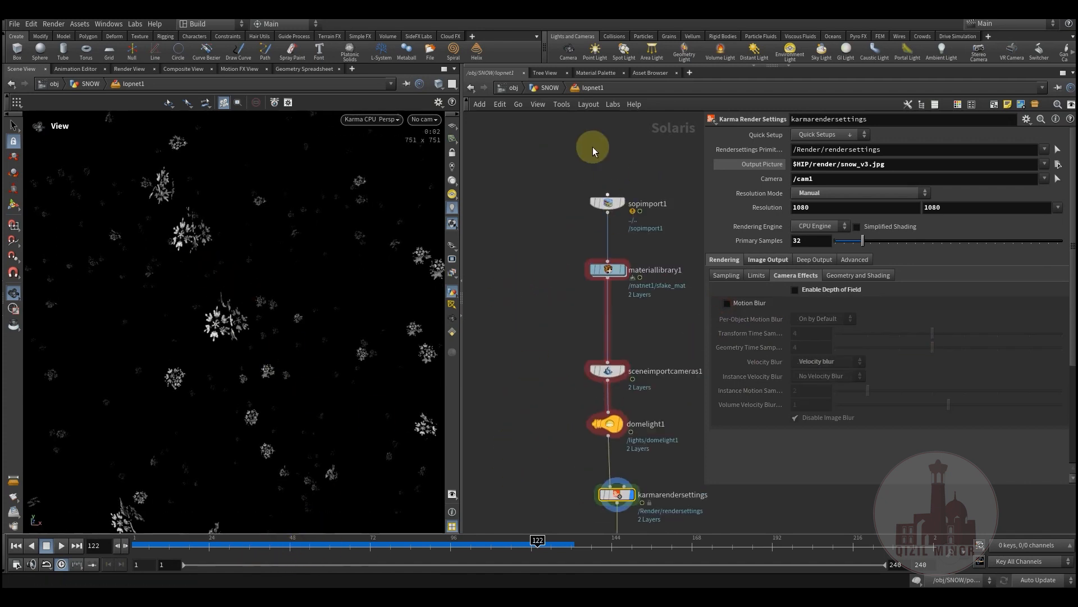
# Step: Return to the SNOW network and insert an Attribute Wrangle between attribvop3 and copytopoints1
pyautogui.click(541, 89)
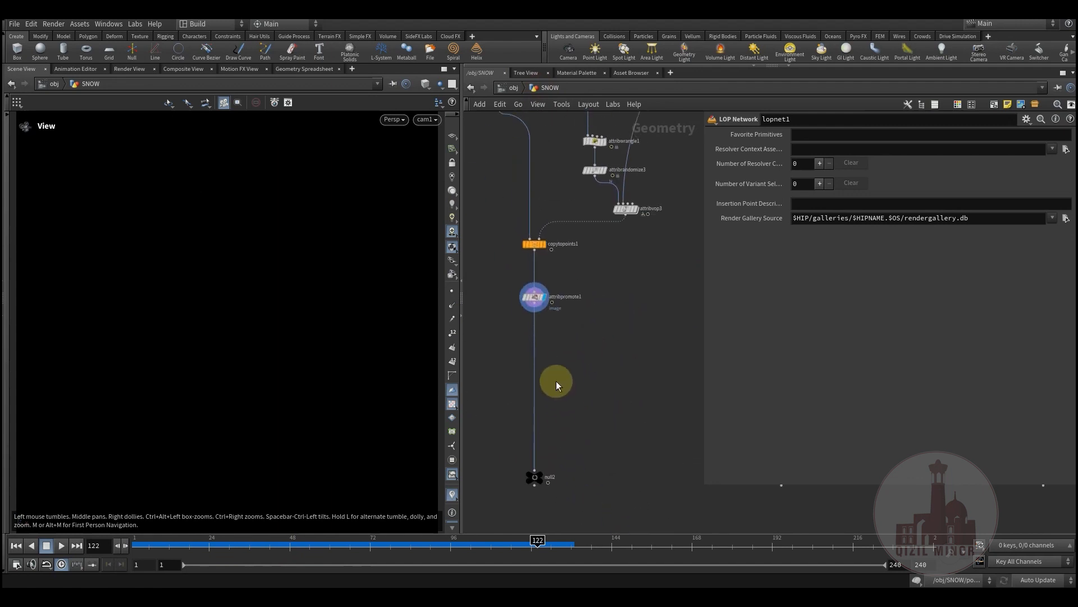
pyautogui.scroll(5, 581, 292)
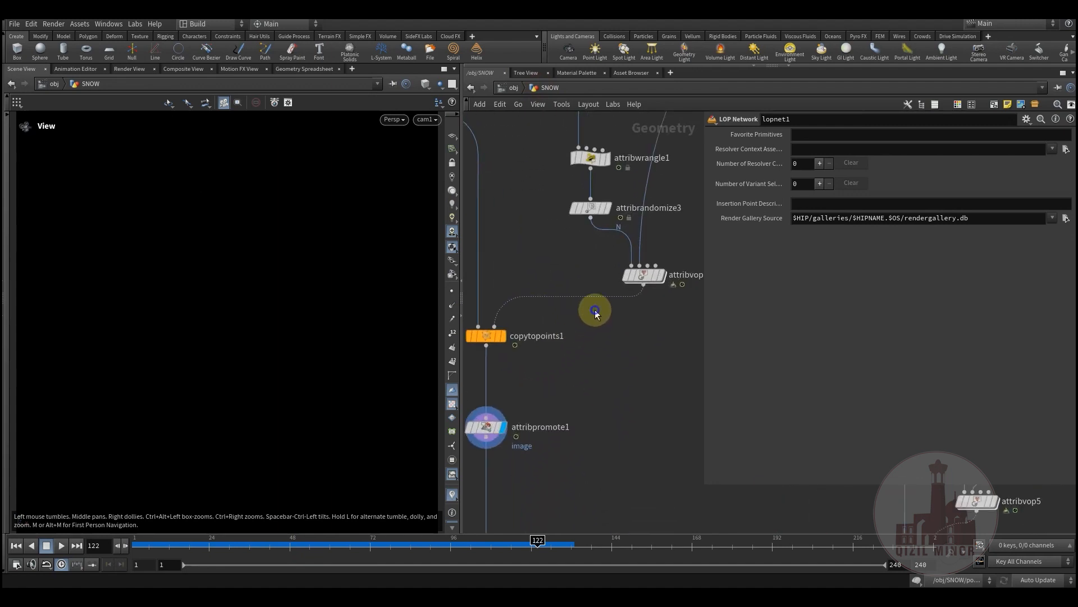
pyautogui.press('Tab')
pyautogui.write('wra')
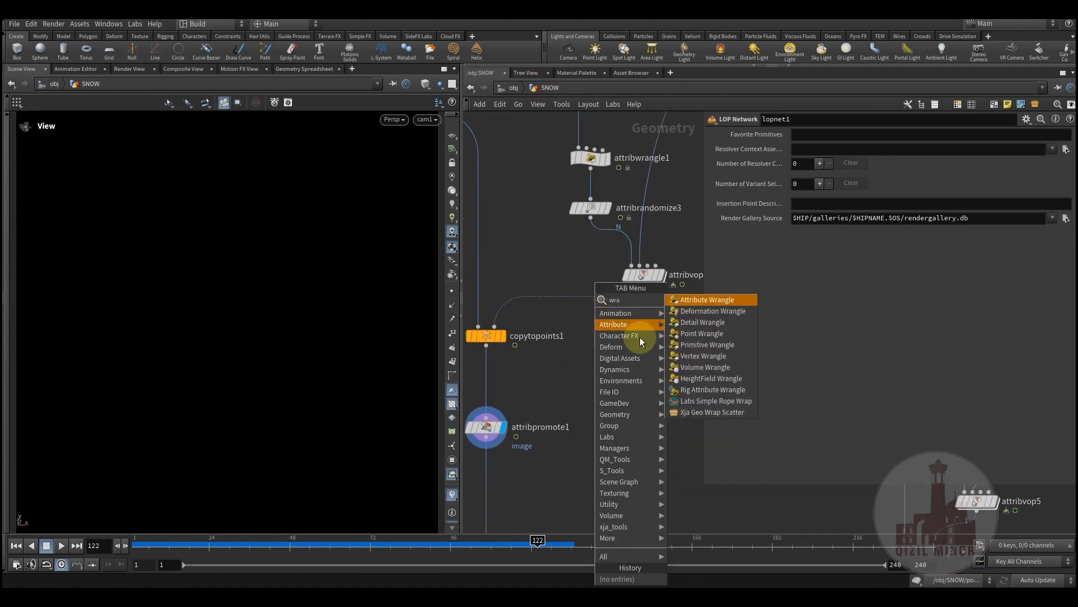
pyautogui.click(728, 300)
pyautogui.click(566, 294)
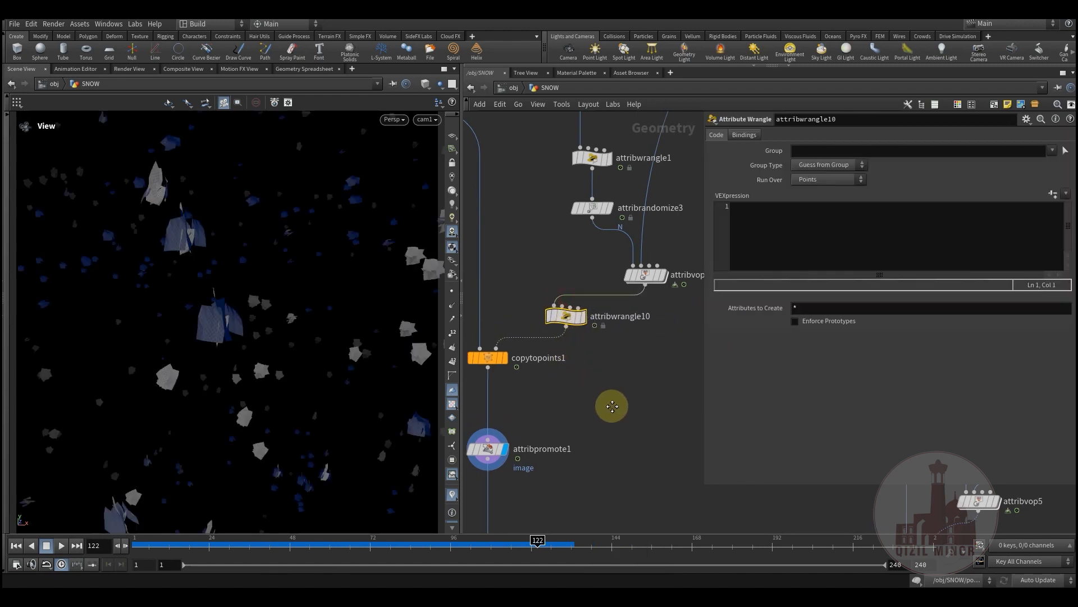
# Step: Enter the VEX expression @v *= ch("mult"); in attribwrangle10
pyautogui.moveTo(612, 405); pyautogui.dragTo(641, 379, button='middle')
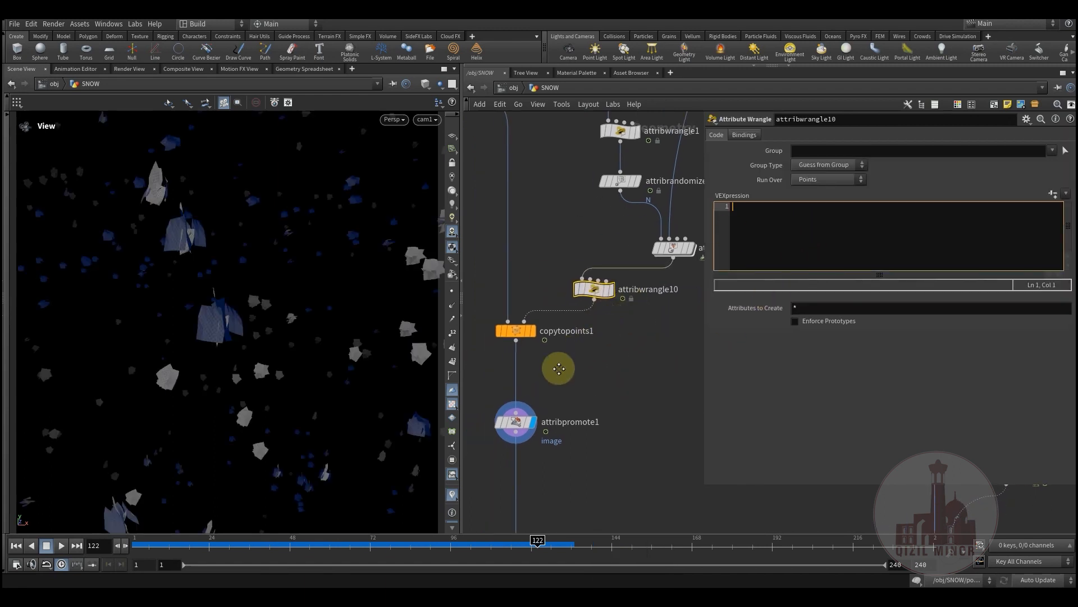
pyautogui.moveTo(559, 367); pyautogui.dragTo(545, 432, button='middle')
pyautogui.click(792, 251)
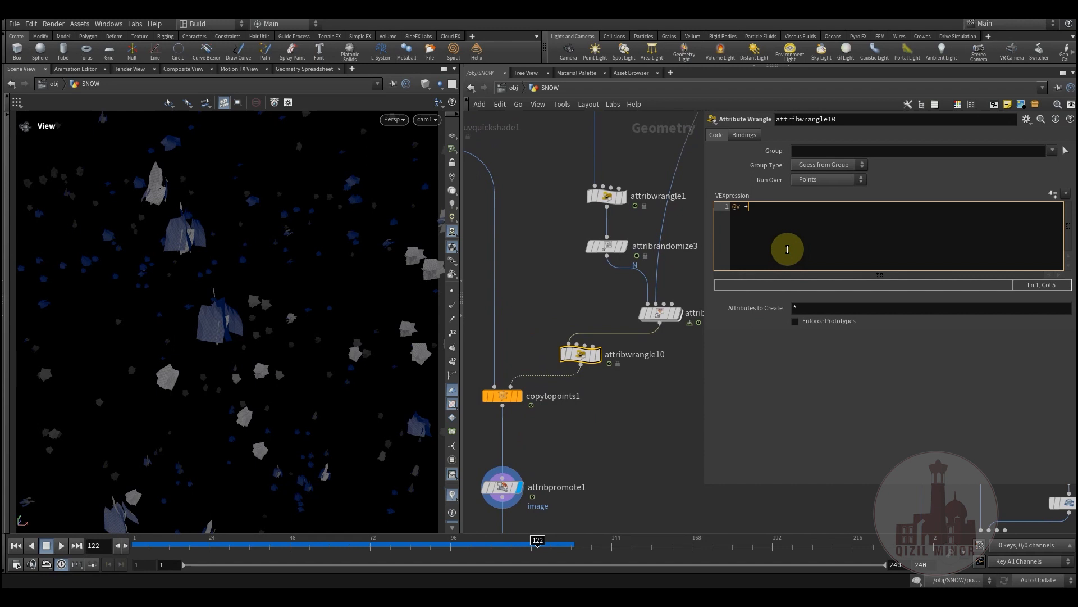
pyautogui.write('ch')
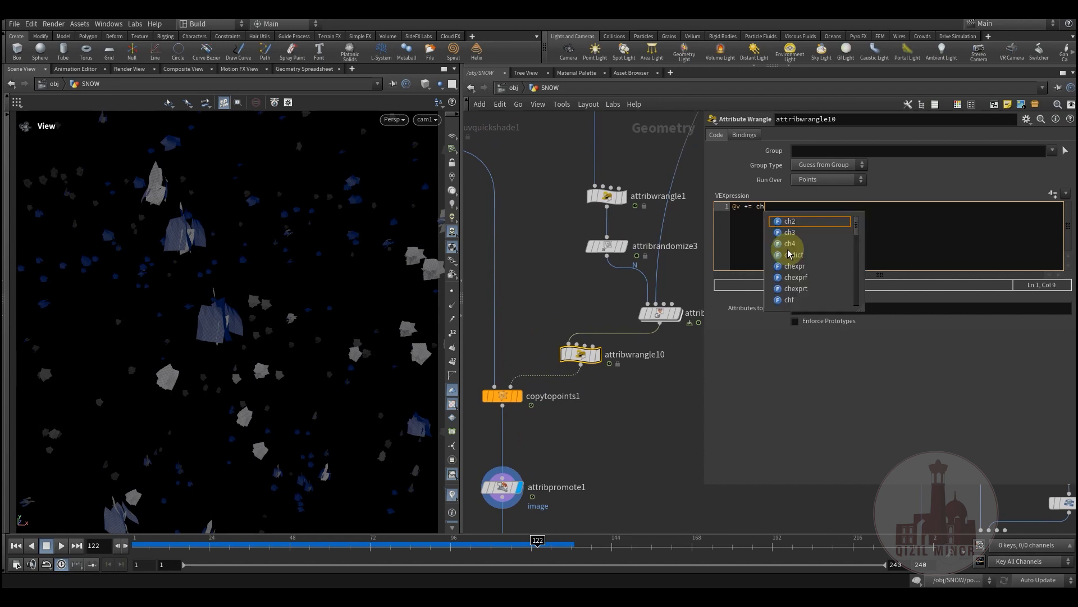
pyautogui.write('()')
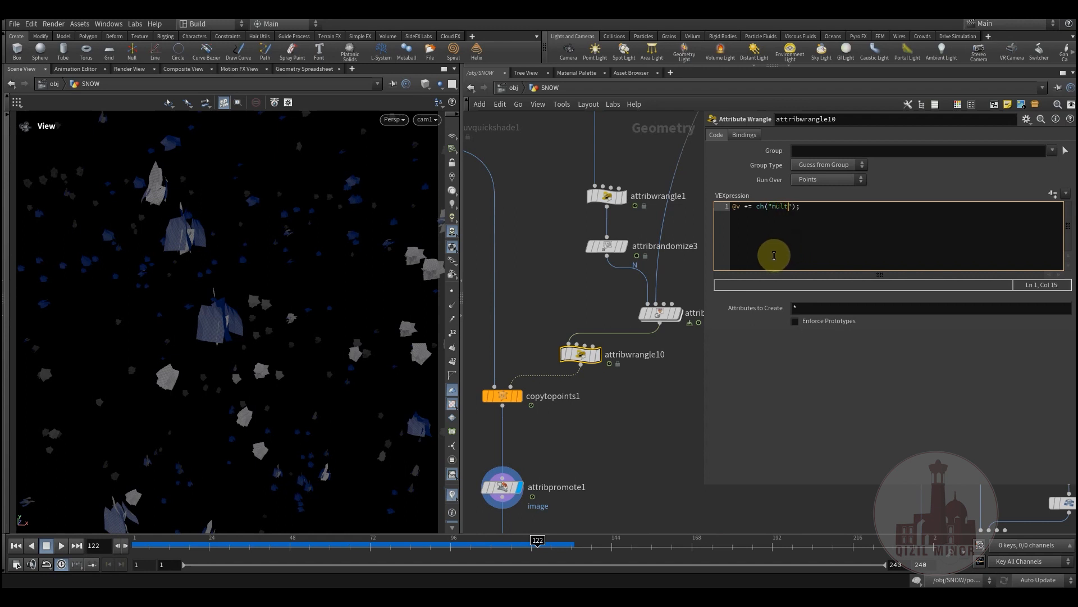
pyautogui.click(644, 433)
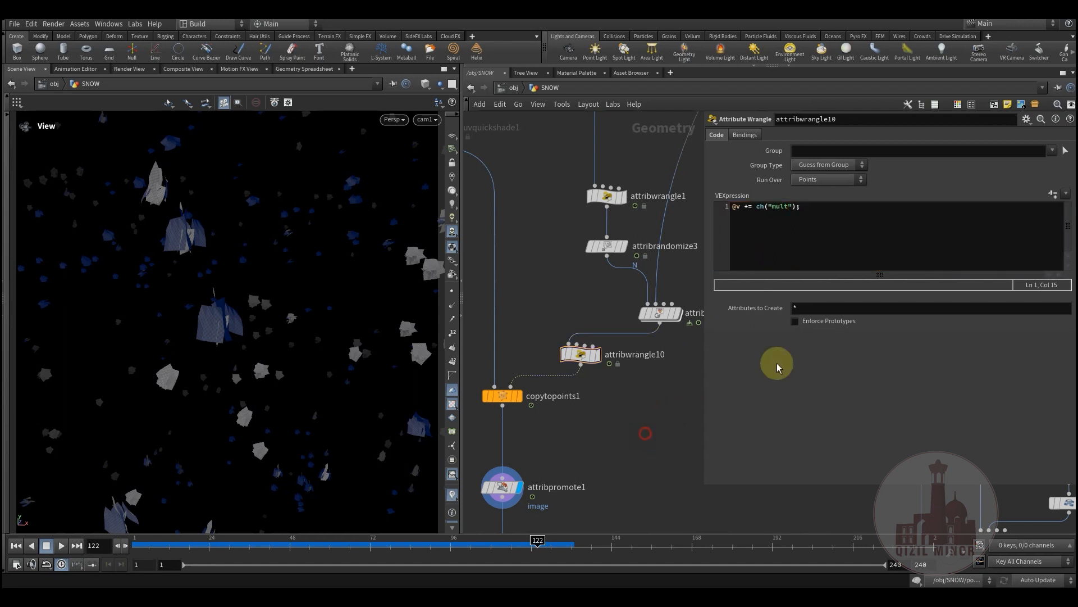
# Step: Create the mult parameter from the VEX expression in attribwrangle10 and set Mult to 0.565
pyautogui.click(1053, 194)
pyautogui.moveTo(855, 198); pyautogui.dragTo(861, 197)
pyautogui.moveTo(634, 430); pyautogui.dragTo(591, 346, button='middle')
pyautogui.moveTo(854, 197); pyautogui.dragTo(969, 192)
# Step: Make null2 at the end of the copy branch the displayed node and enter lopnet1
pyautogui.moveTo(669, 369); pyautogui.dragTo(623, 295, button='middle')
pyautogui.scroll(-2, 623, 290)
pyautogui.moveTo(631, 437); pyautogui.dragTo(597, 310, button='middle')
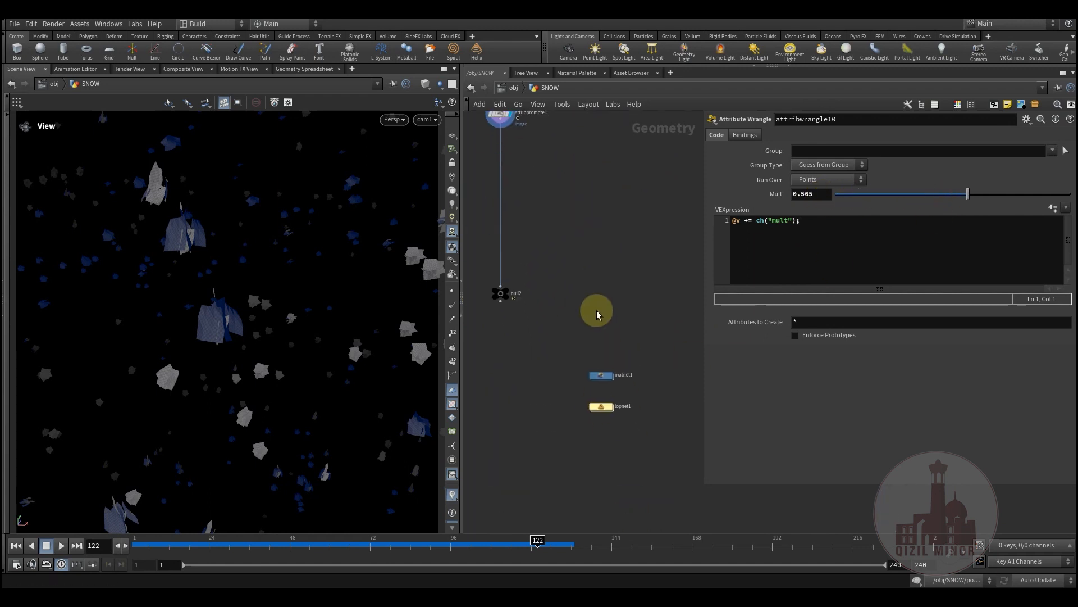
pyautogui.click(514, 281)
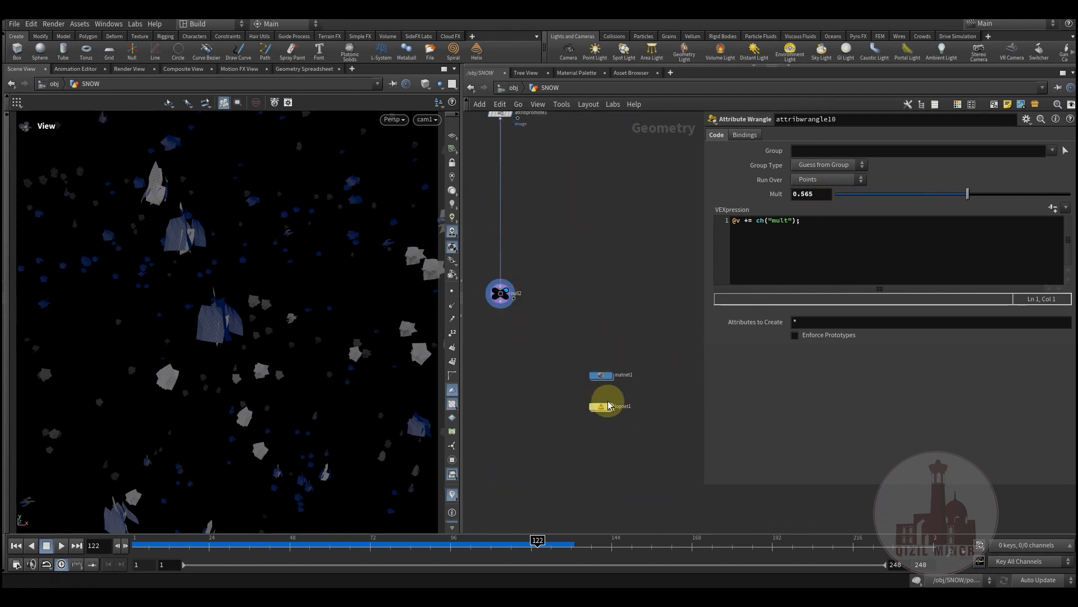
pyautogui.moveTo(597, 327)
pyautogui.mouseDown(button='middle')
pyautogui.moveTo(592, 287)
pyautogui.moveTo(604, 313)
pyautogui.mouseUp(button='middle')
pyautogui.scroll(2, 601, 342)
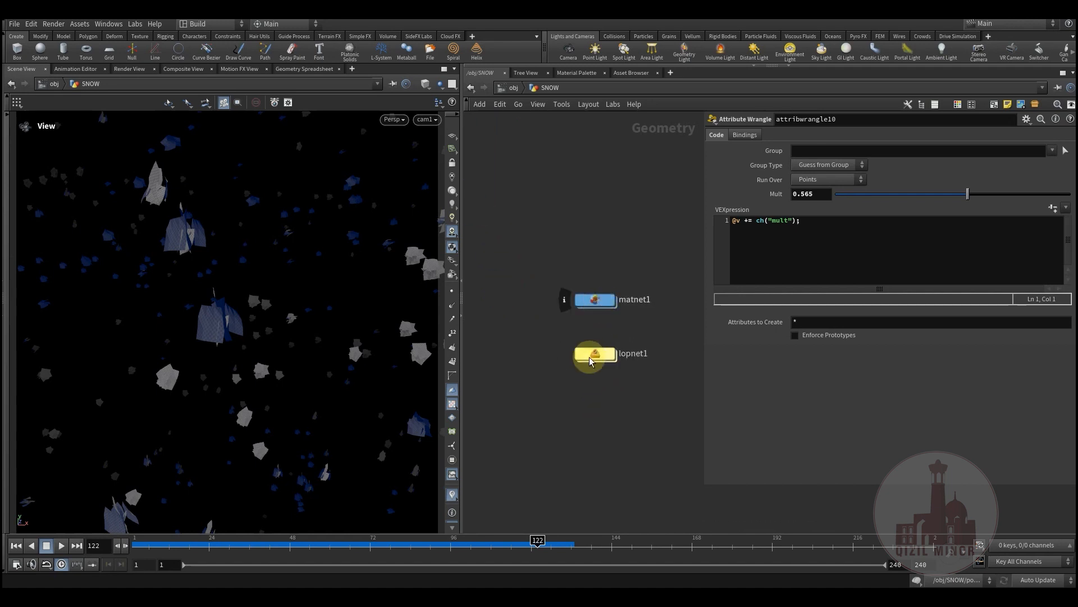
pyautogui.click(595, 355)
pyautogui.doubleClick(595, 355)
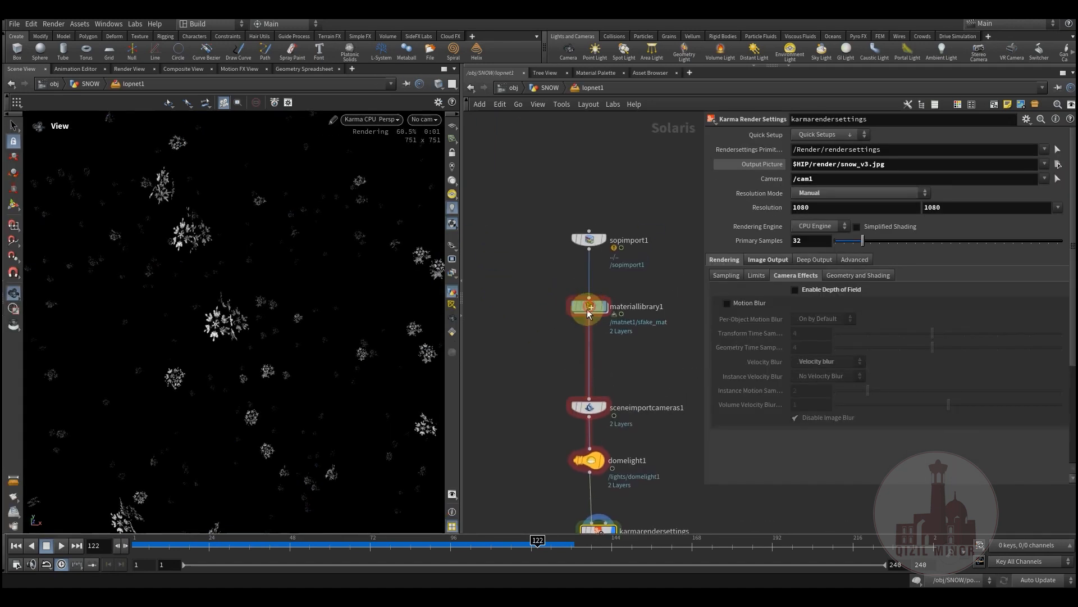
# Step: Examine the Material VOP path assigned in materiallibrary1
pyautogui.click(587, 309)
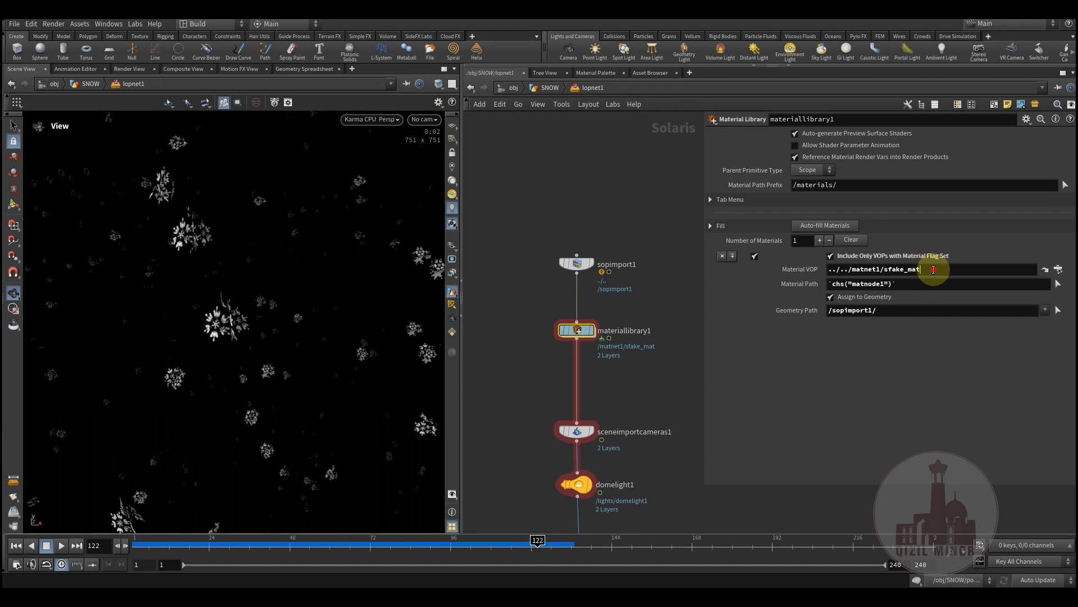
pyautogui.moveTo(934, 269); pyautogui.dragTo(811, 285)
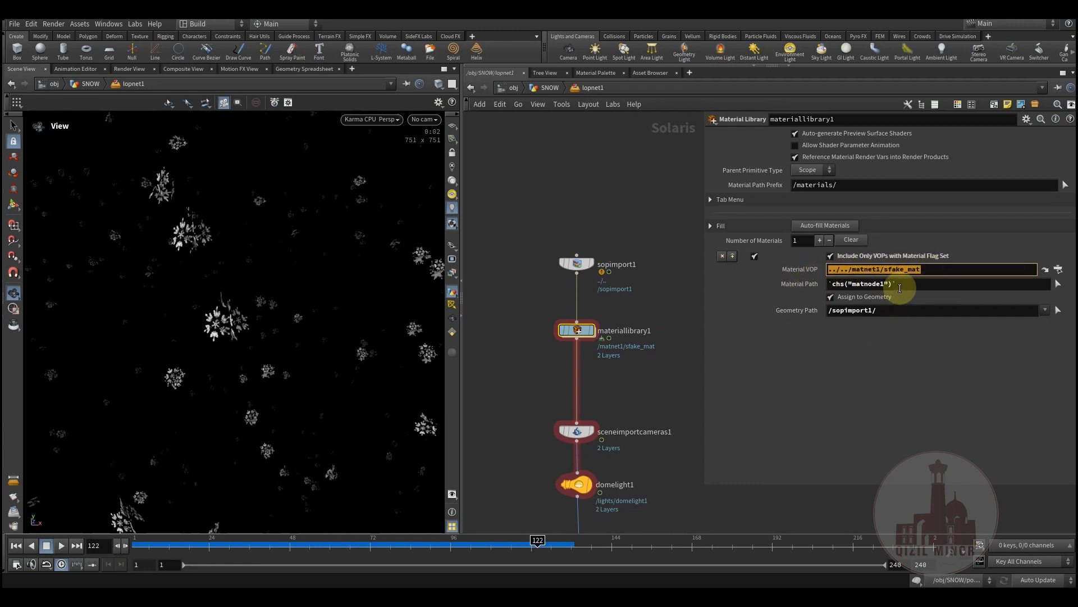
pyautogui.moveTo(531, 286); pyautogui.dragTo(539, 292, button='middle')
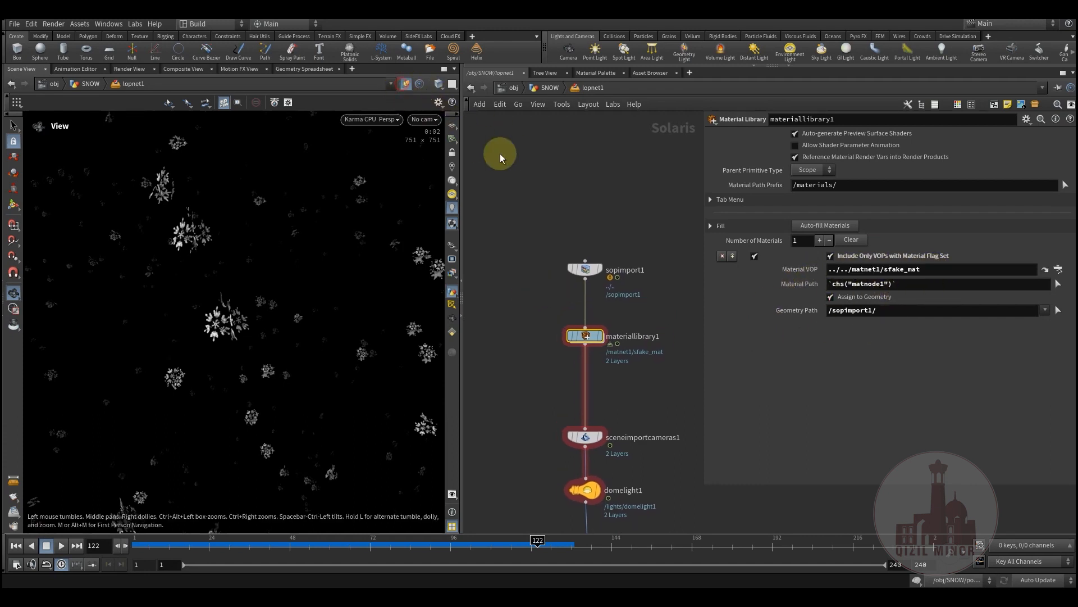
pyautogui.moveTo(500, 154); pyautogui.dragTo(483, 192, button='middle')
# Step: Return to the SNOW network, enter matnet1 and examine the sfake_mat shader with its connected inputs
pyautogui.click(543, 90)
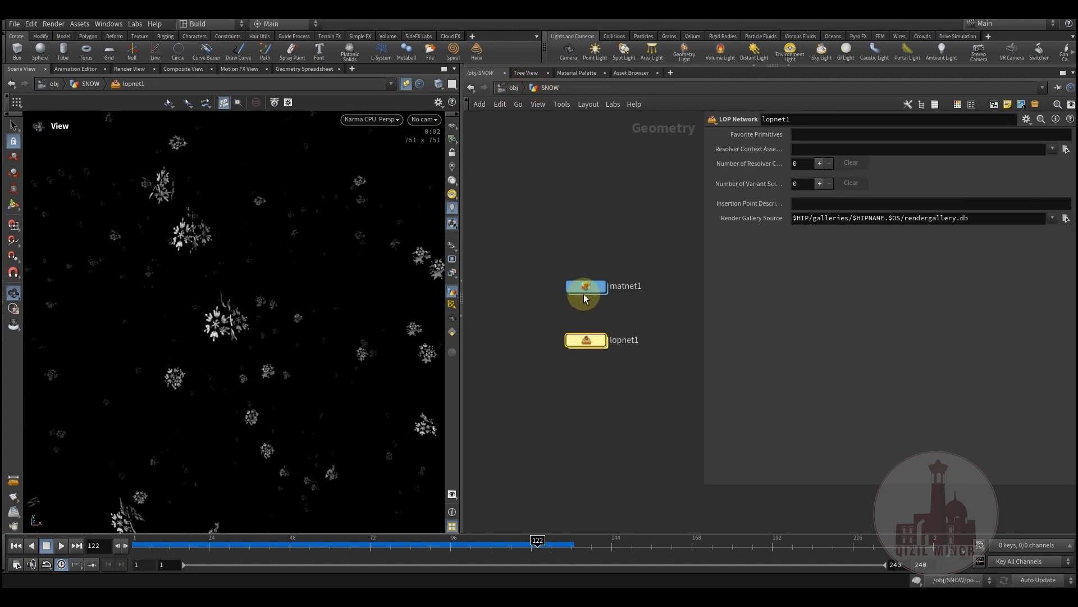
pyautogui.doubleClick(581, 289)
pyautogui.click(545, 303)
pyautogui.moveTo(559, 195); pyautogui.dragTo(528, 324, button='middle')
pyautogui.click(592, 210)
pyautogui.moveTo(512, 259); pyautogui.dragTo(526, 281, button='middle')
pyautogui.scroll(3, 536, 258)
pyautogui.moveTo(537, 354); pyautogui.dragTo(580, 249, button='middle')
# Step: Select the bind1 node that supplies the image attribute and move it beside sfake_mat's basecolor_texture input
pyautogui.moveTo(550, 306); pyautogui.dragTo(546, 326)
pyautogui.click(519, 395)
pyautogui.moveTo(557, 254); pyautogui.dragTo(558, 353, button='middle')
pyautogui.moveTo(554, 422); pyautogui.dragTo(548, 378, button='middle')
pyautogui.scroll(-3, 555, 341)
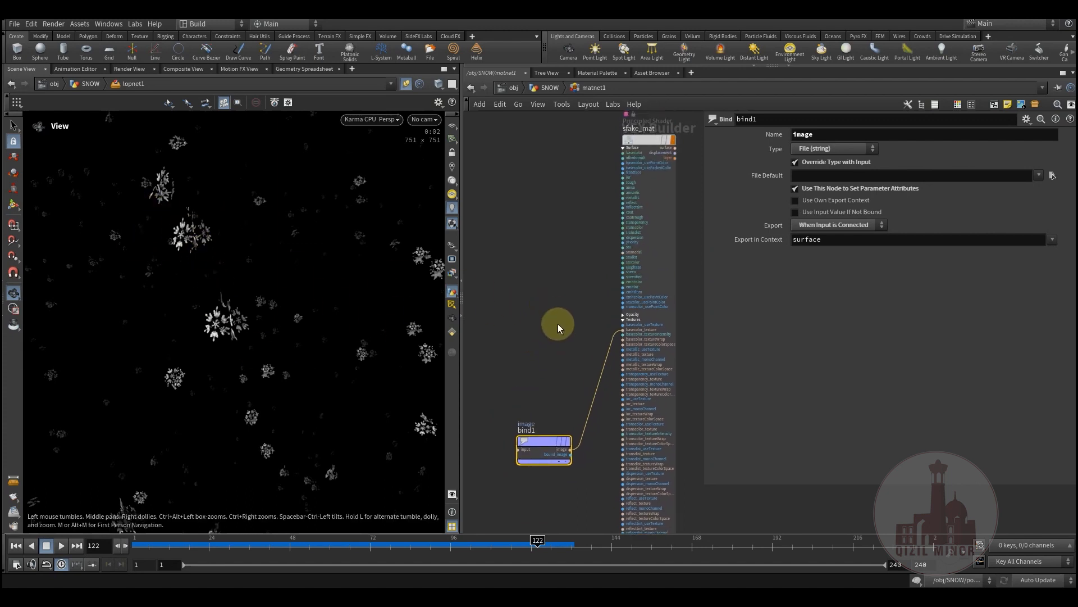
pyautogui.moveTo(538, 433); pyautogui.dragTo(539, 354)
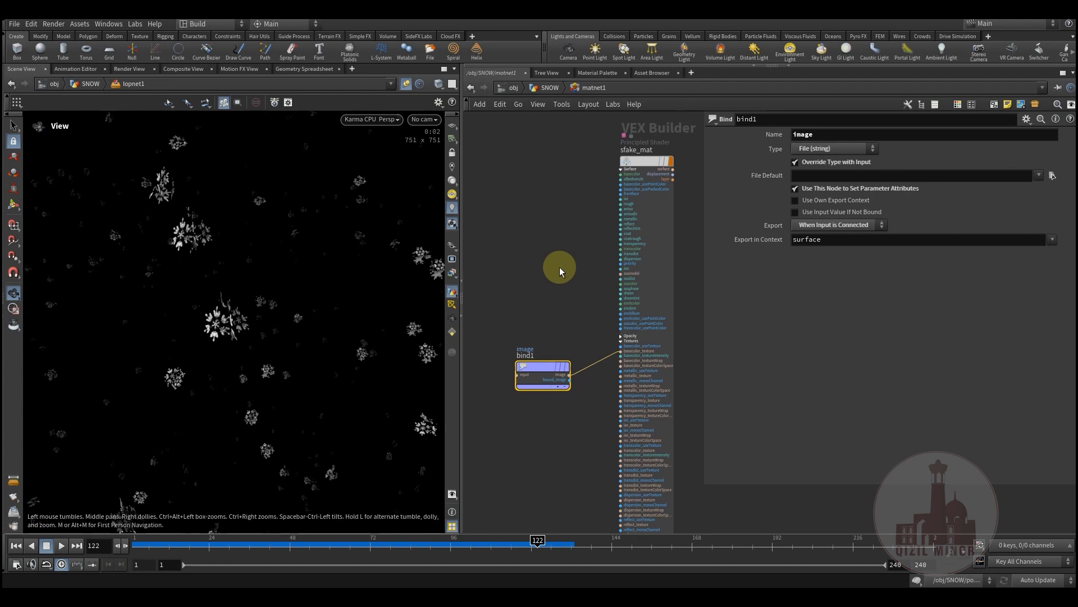
# Step: Switch to FastStone Image Viewer to examine the snowflakes_01.png texture, and return to Houdini
pyautogui.moveTo(543, 320); pyautogui.dragTo(537, 363, button='middle')
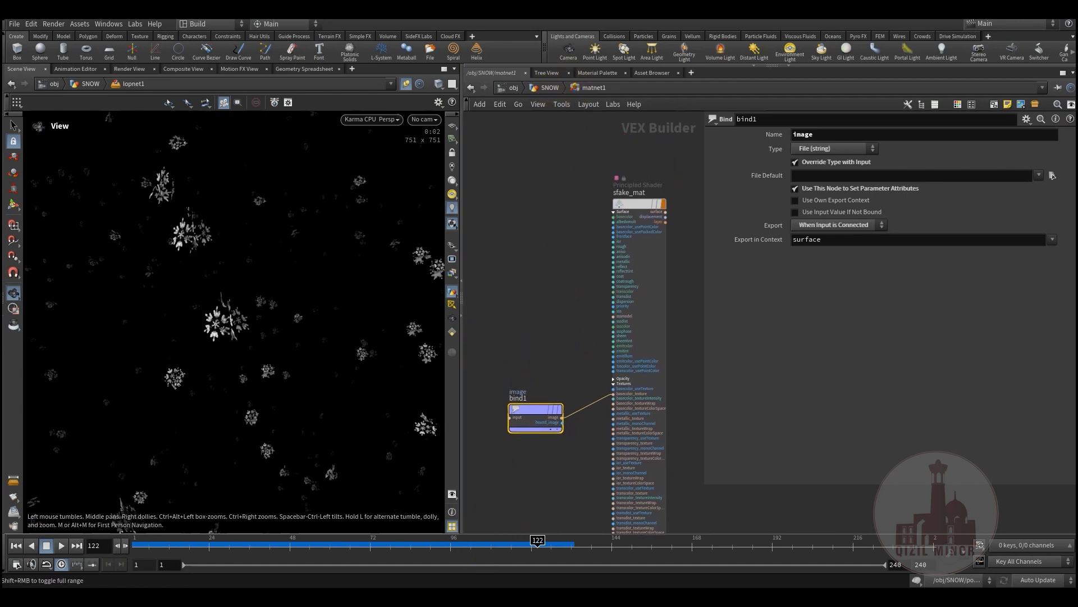
pyautogui.hotkey('alt', 'Tab')
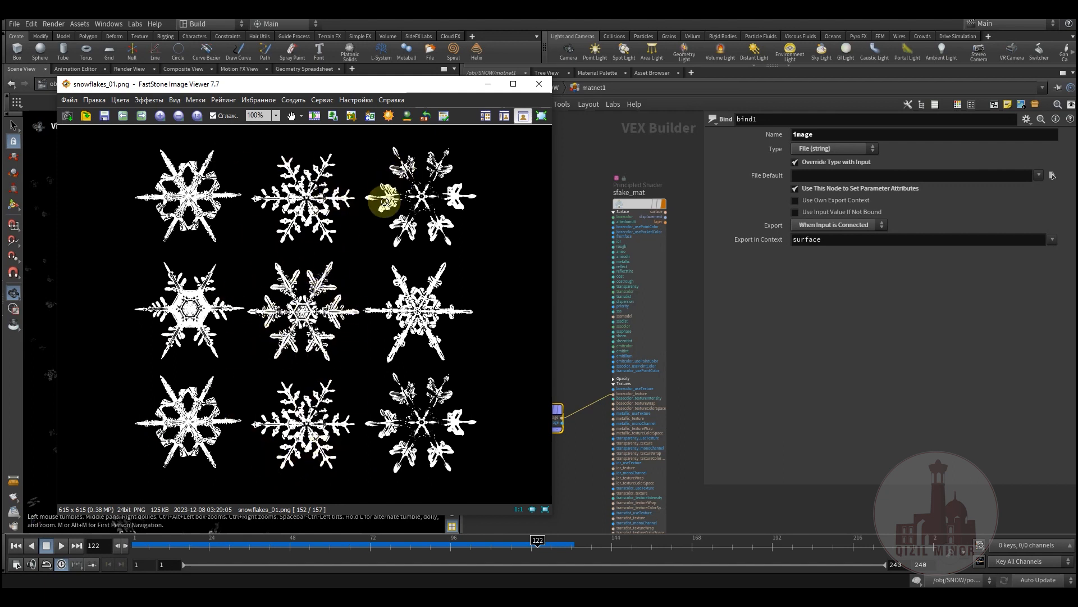
pyautogui.click(487, 86)
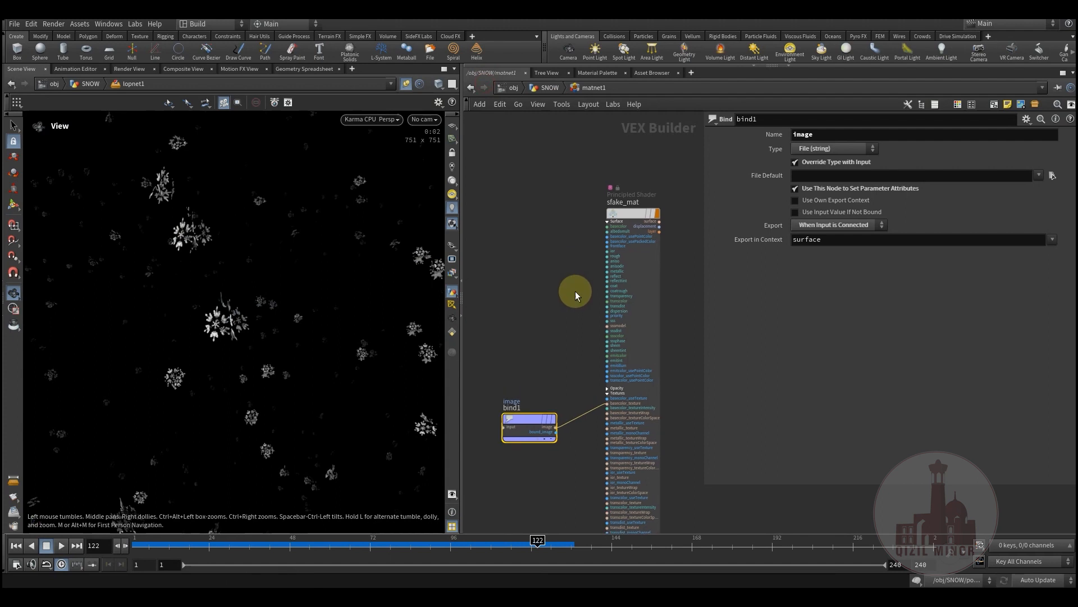
# Step: Go back into lopnet1 and examine materiallibrary1's Material VOP and Geometry Path, plus the sopimport1 settings
pyautogui.click(544, 88)
pyautogui.doubleClick(586, 340)
pyautogui.moveTo(613, 410); pyautogui.dragTo(623, 346, button='middle')
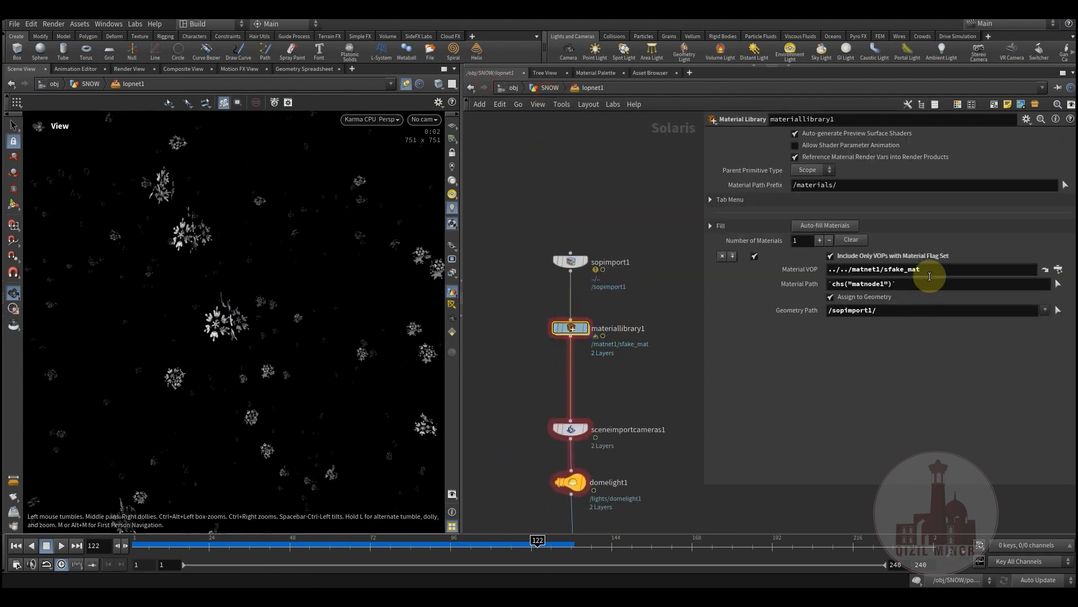
pyautogui.moveTo(588, 348)
pyautogui.moveTo(942, 269); pyautogui.dragTo(802, 268)
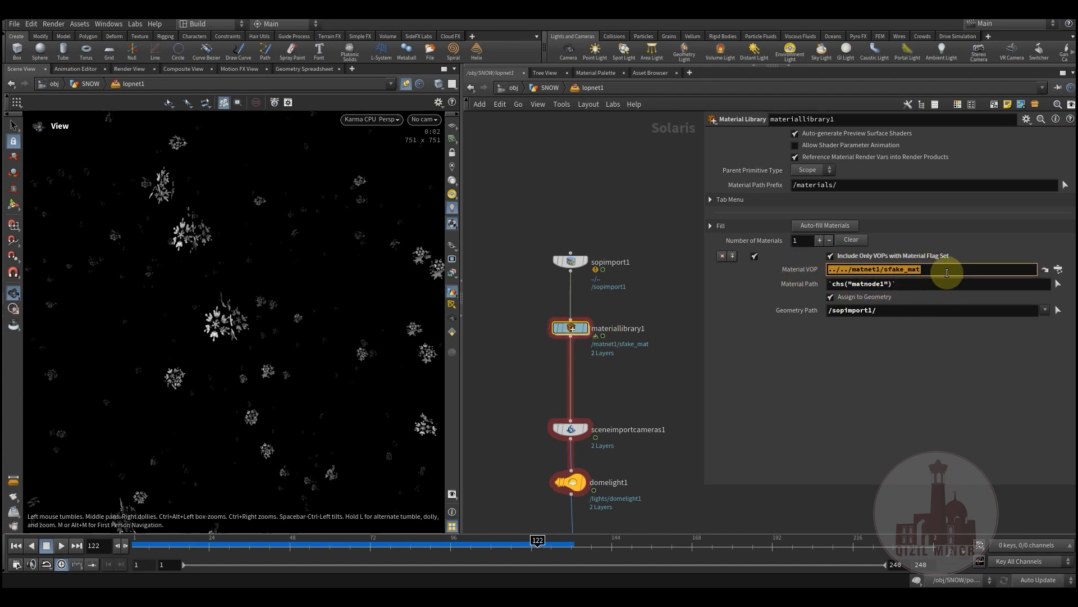
pyautogui.moveTo(938, 268); pyautogui.dragTo(837, 268)
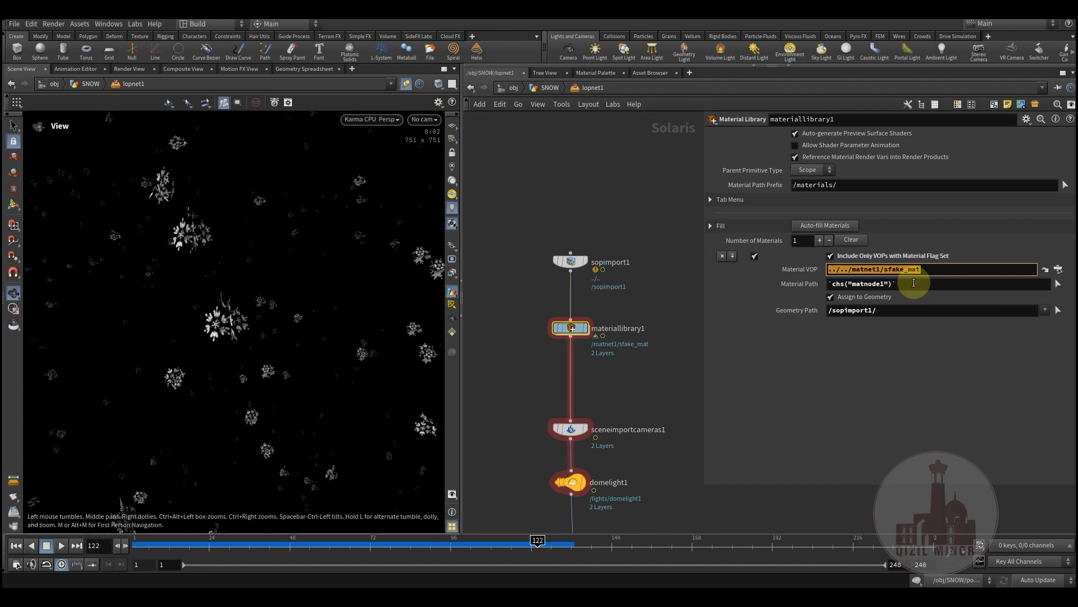
pyautogui.moveTo(890, 315); pyautogui.dragTo(805, 312)
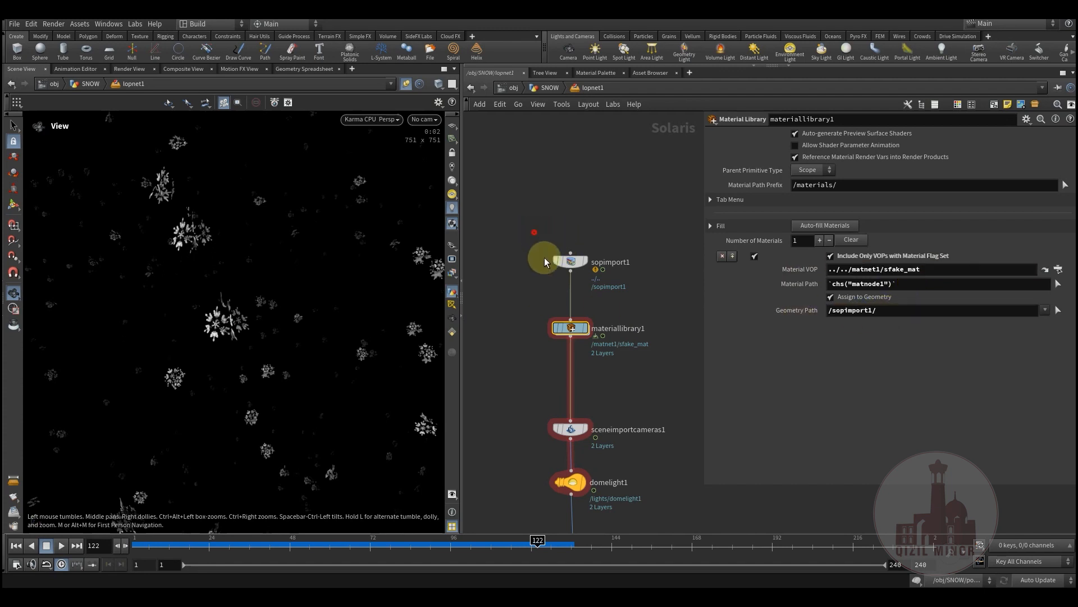
pyautogui.click(561, 259)
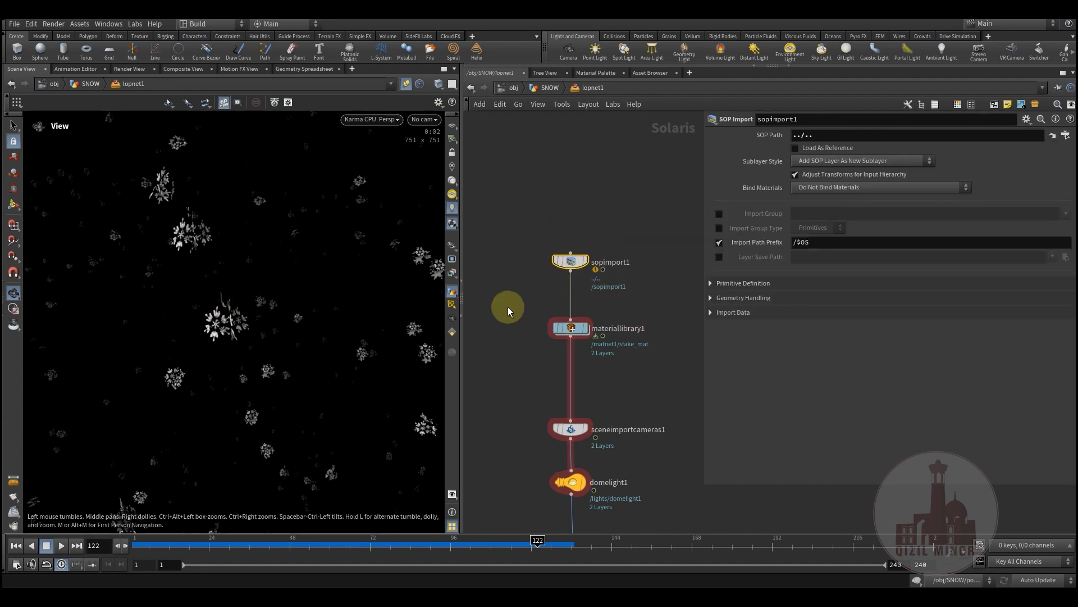
# Step: Enable Motion Blur in the camera effects of karmarendersettings
pyautogui.moveTo(528, 404); pyautogui.dragTo(532, 275, button='middle')
pyautogui.scroll(2, 533, 274)
pyautogui.moveTo(524, 356); pyautogui.dragTo(507, 280, button='middle')
pyautogui.scroll(-2, 508, 283)
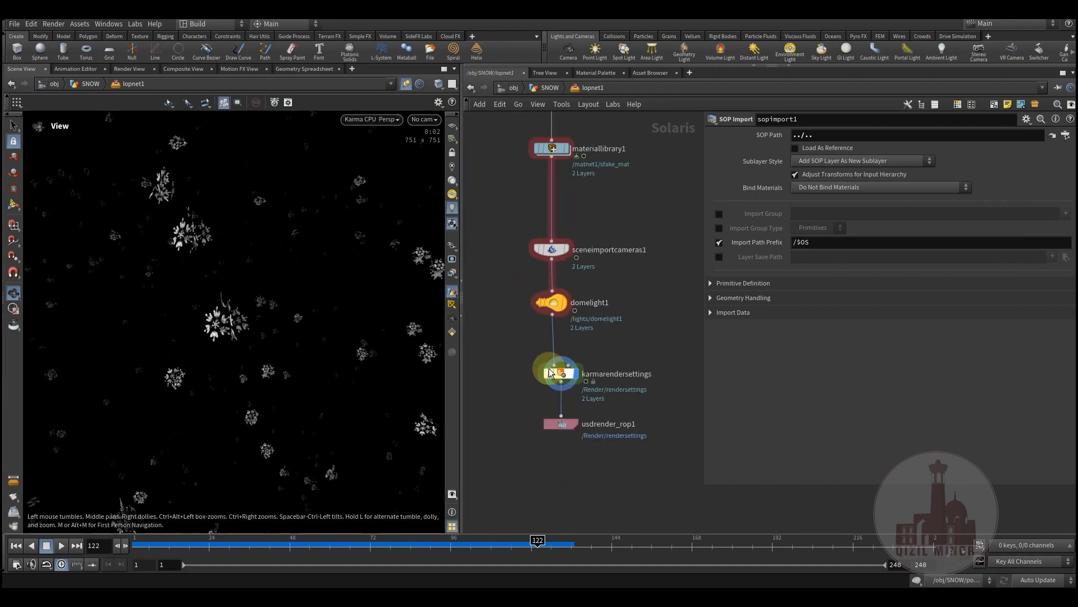
pyautogui.click(562, 377)
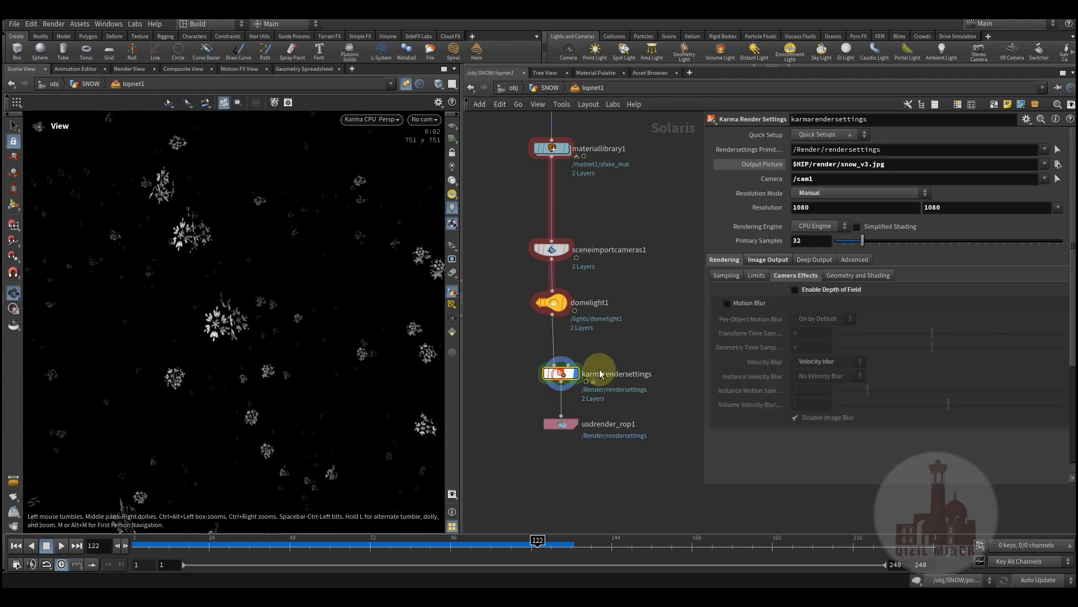
pyautogui.click(726, 304)
pyautogui.scroll(3, 647, 319)
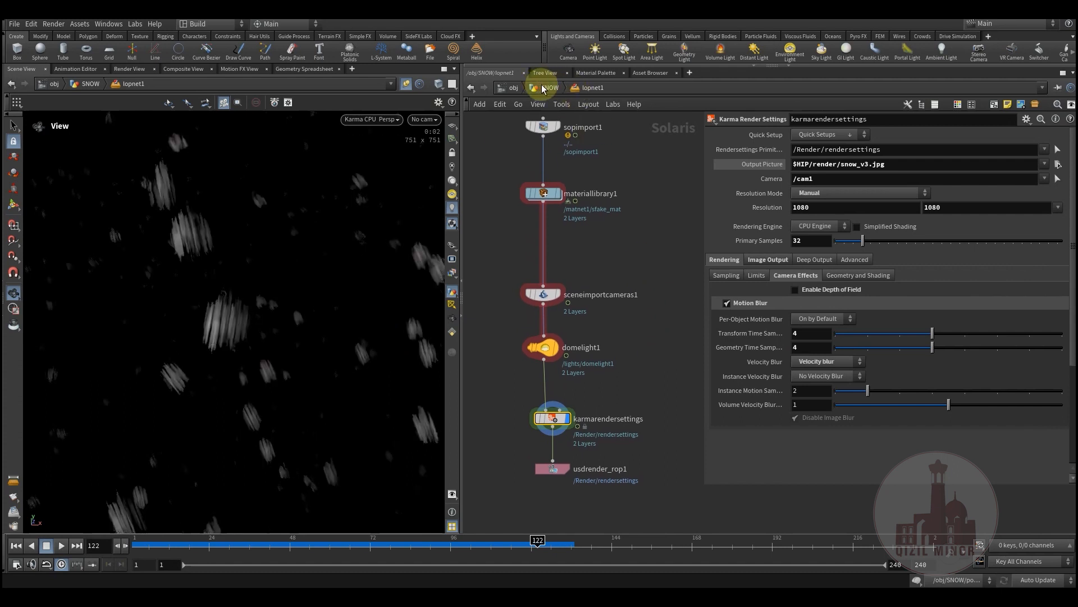
# Step: Return to the SNOW network and set Mult to 0 in attribwrangle10 above copytopoints1
pyautogui.click(543, 88)
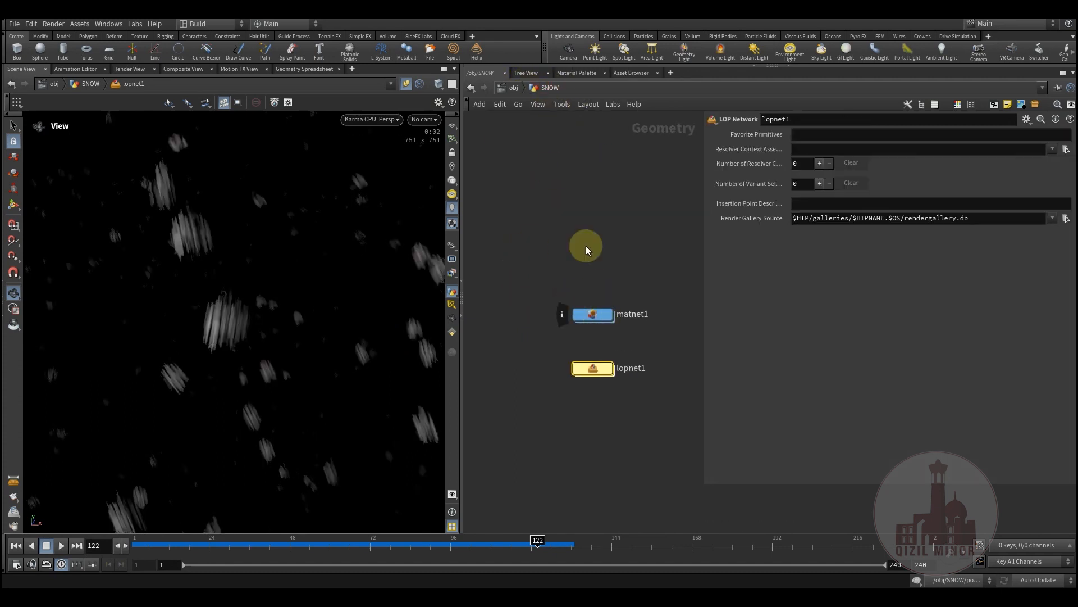
pyautogui.moveTo(587, 249); pyautogui.dragTo(618, 409, button='middle')
pyautogui.scroll(-1, 618, 410)
pyautogui.moveTo(506, 253); pyautogui.dragTo(595, 368, button='middle')
pyautogui.moveTo(624, 327); pyautogui.dragTo(611, 380, button='middle')
pyautogui.scroll(2, 606, 202)
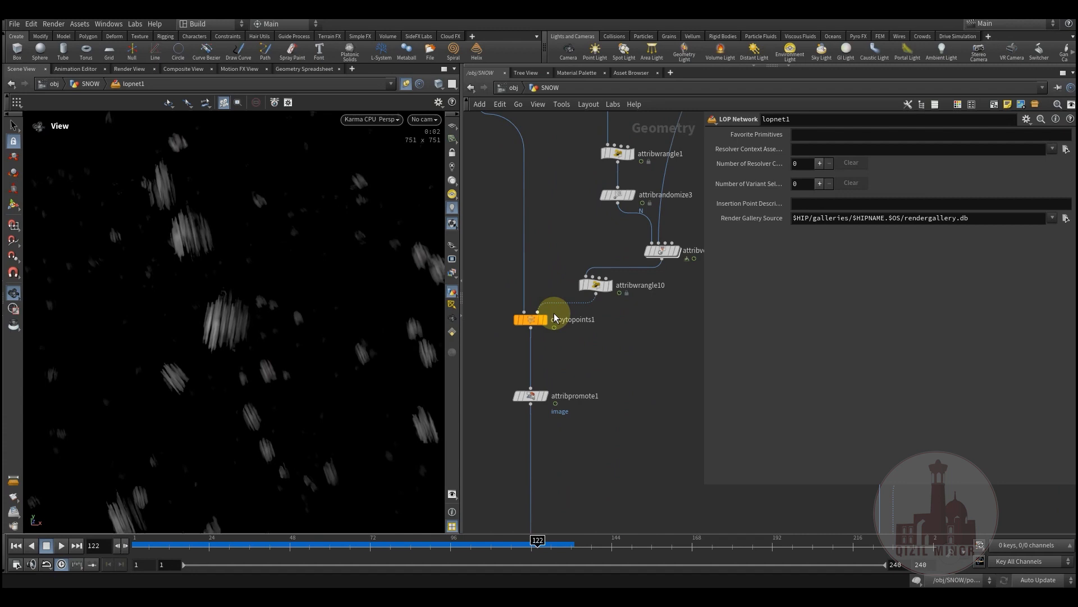
pyautogui.click(594, 283)
pyautogui.moveTo(966, 210); pyautogui.dragTo(843, 194)
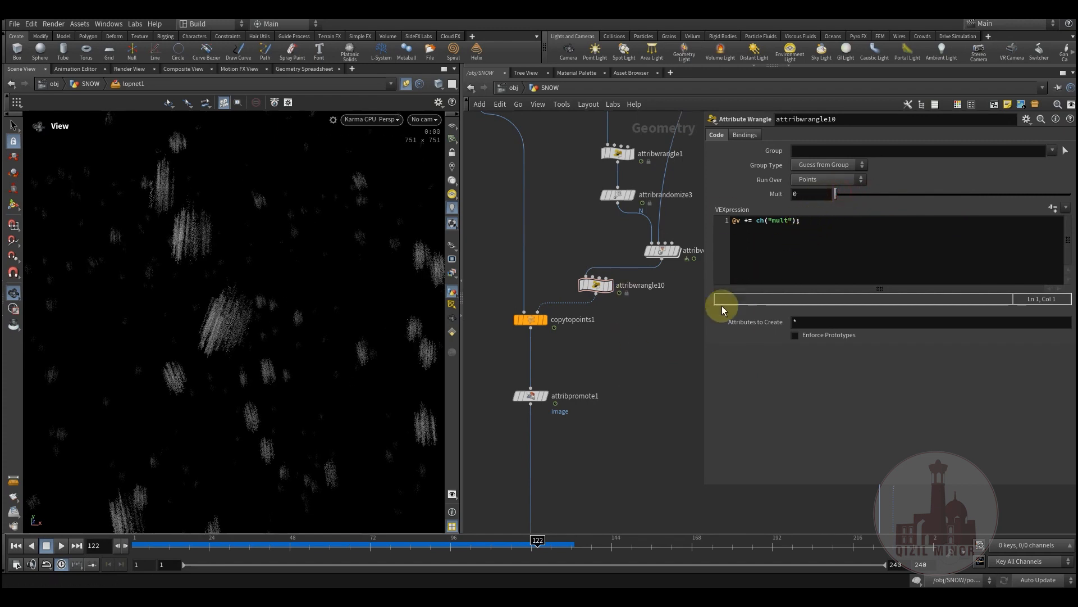
# Step: Move attribpromote1 farther below copytopoints1 and detach attribwrangle10 from the copy branch
pyautogui.scroll(3, 618, 315)
pyautogui.moveTo(569, 308)
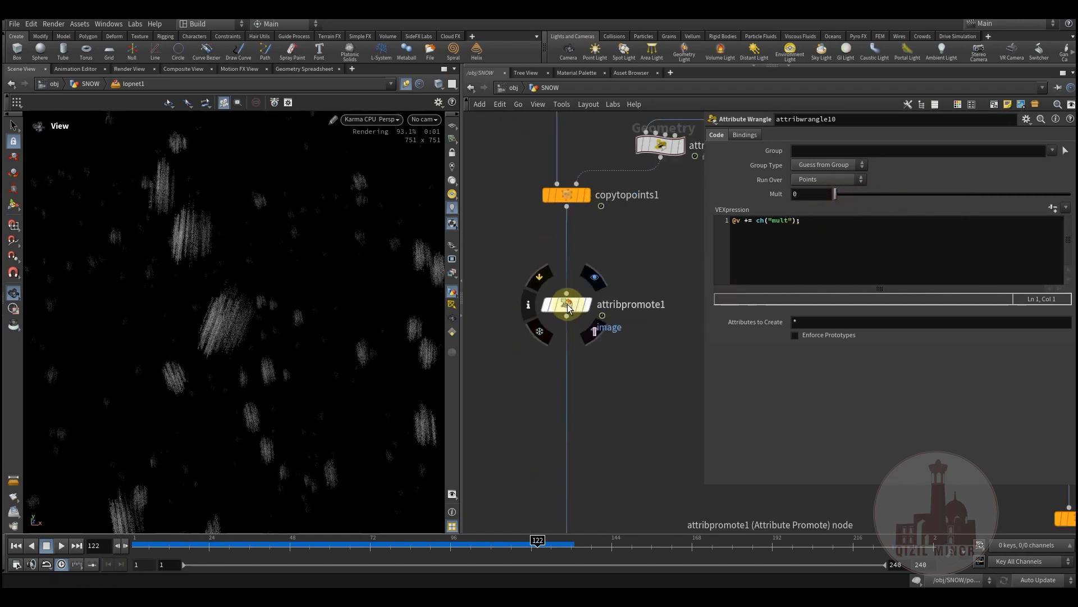
pyautogui.moveTo(569, 307); pyautogui.dragTo(567, 370)
pyautogui.moveTo(622, 223); pyautogui.dragTo(562, 355)
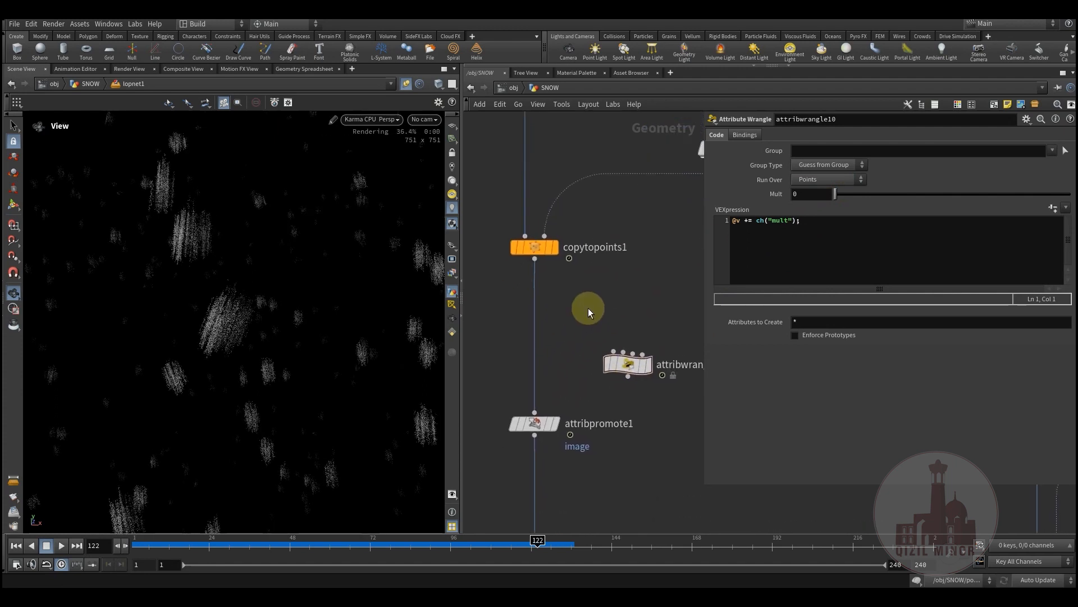
# Step: Insert a Trail node between copytopoints1 and attribpromote1, with Result Type Compute Velocity and Velocity Scale 0.17
pyautogui.press('Tab')
pyautogui.write('tr')
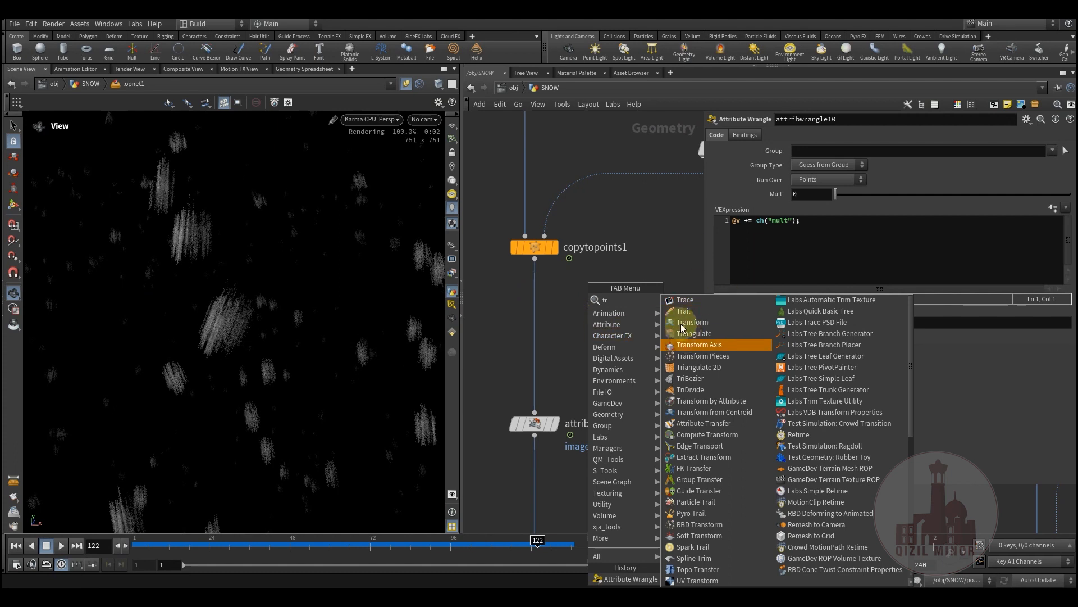
pyautogui.click(683, 311)
pyautogui.click(533, 323)
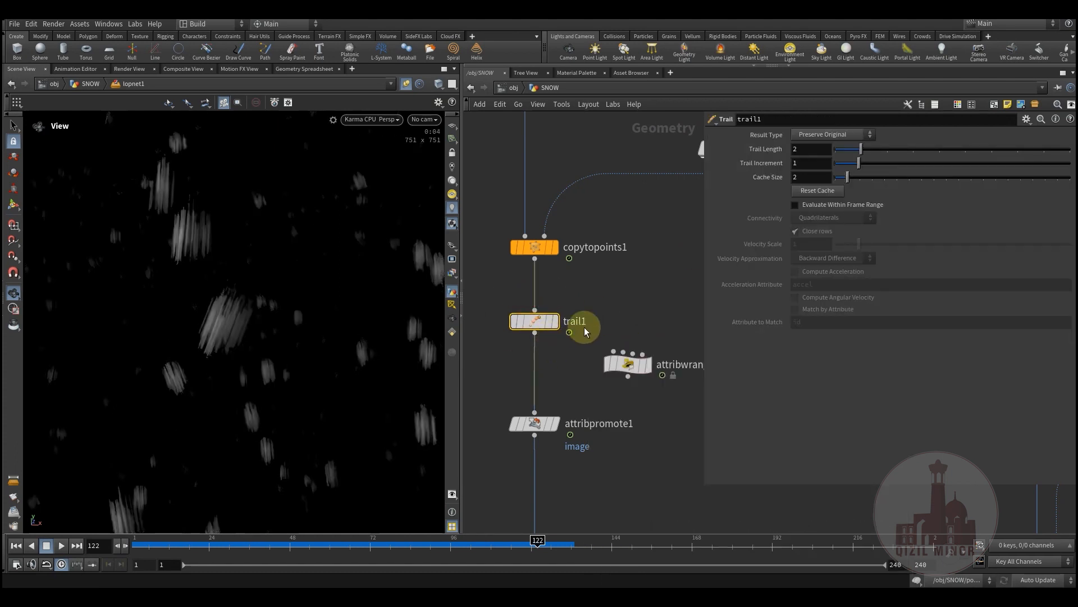
pyautogui.click(848, 136)
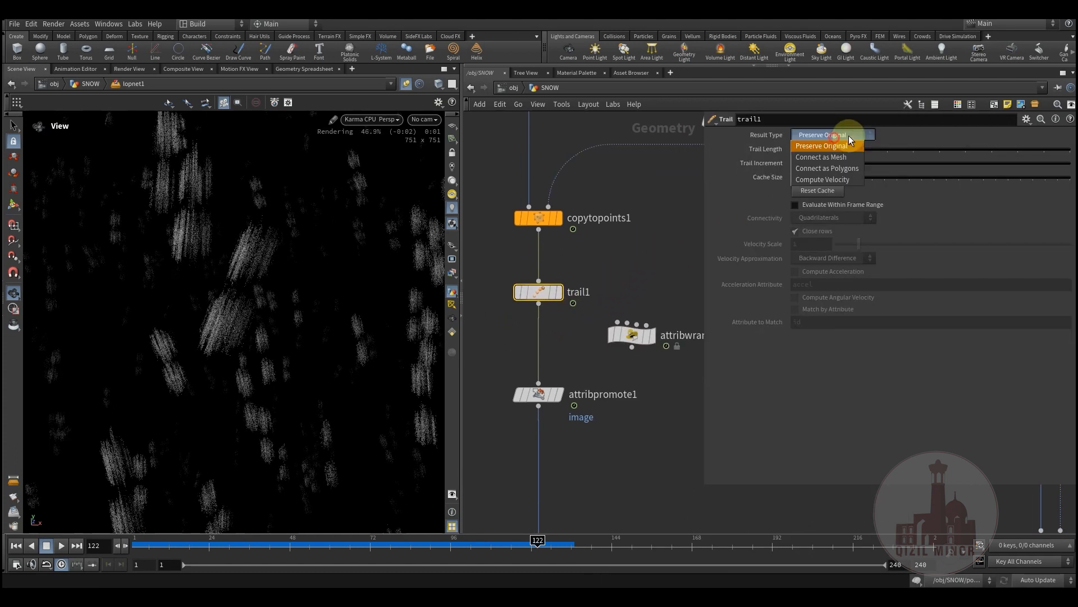
pyautogui.click(837, 178)
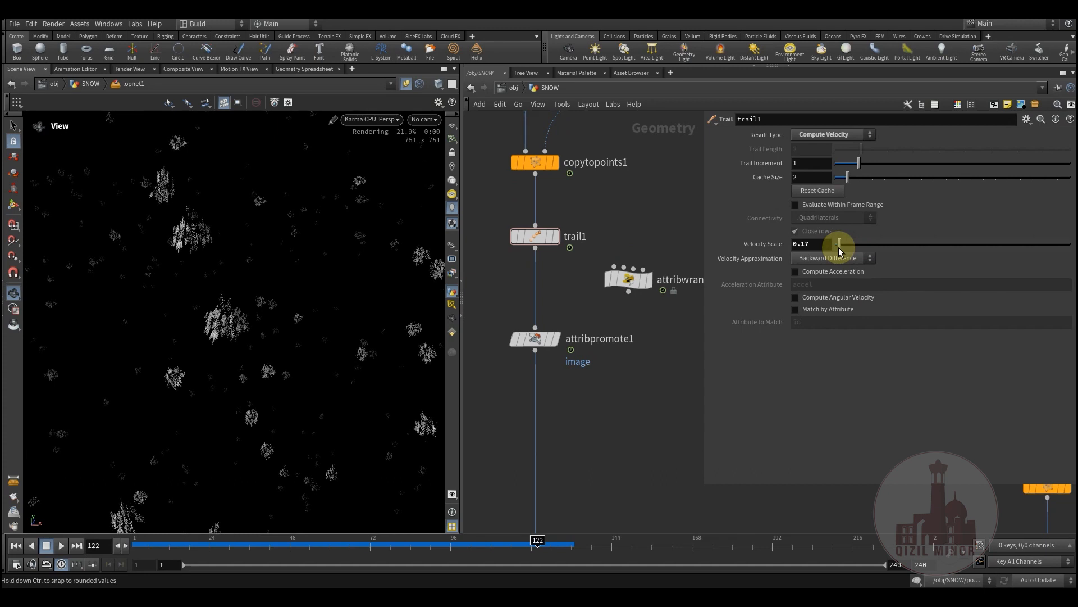
# Step: Delete the detached attribwrangle10 node
pyautogui.click(627, 279)
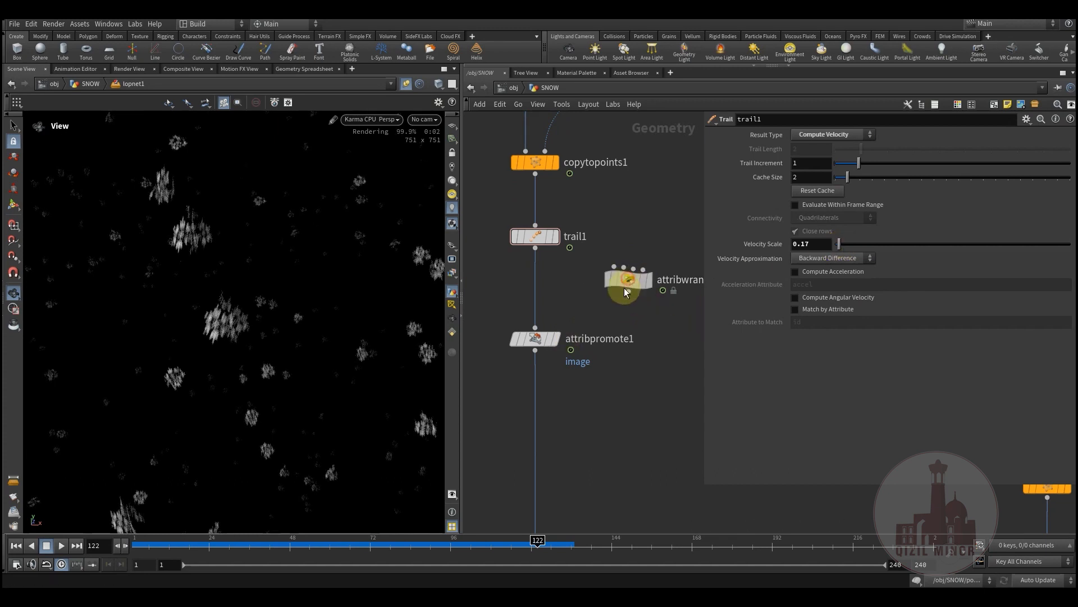
pyautogui.press('Delete')
pyautogui.moveTo(651, 388); pyautogui.dragTo(648, 346, button='middle')
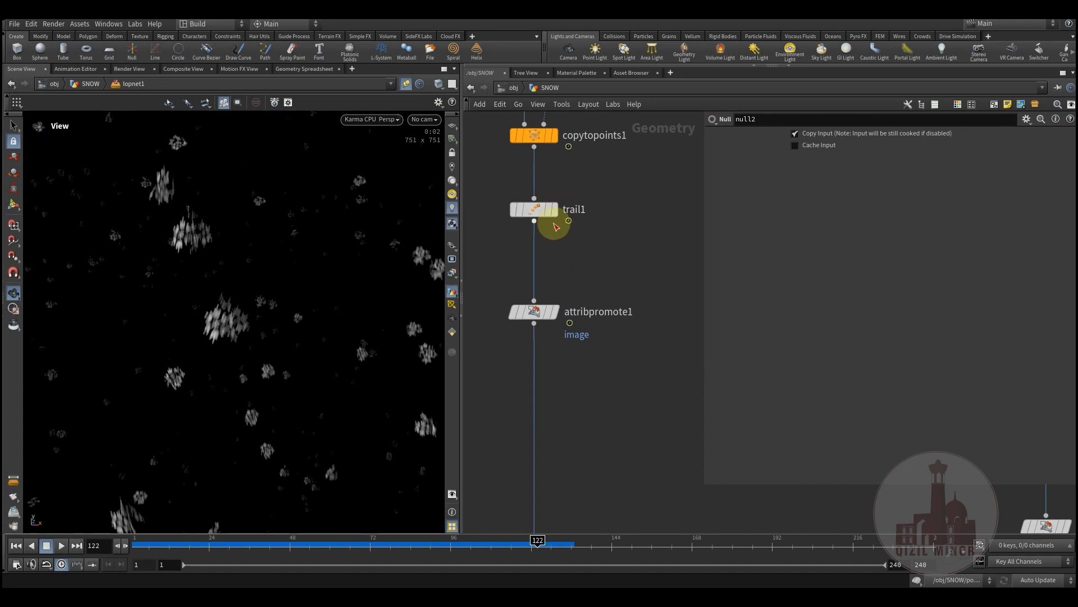
# Step: Set trail1's Velocity Scale to 0.29 and go to frame 85 to check the motion blur there
pyautogui.moveTo(606, 264); pyautogui.dragTo(605, 304, button='middle')
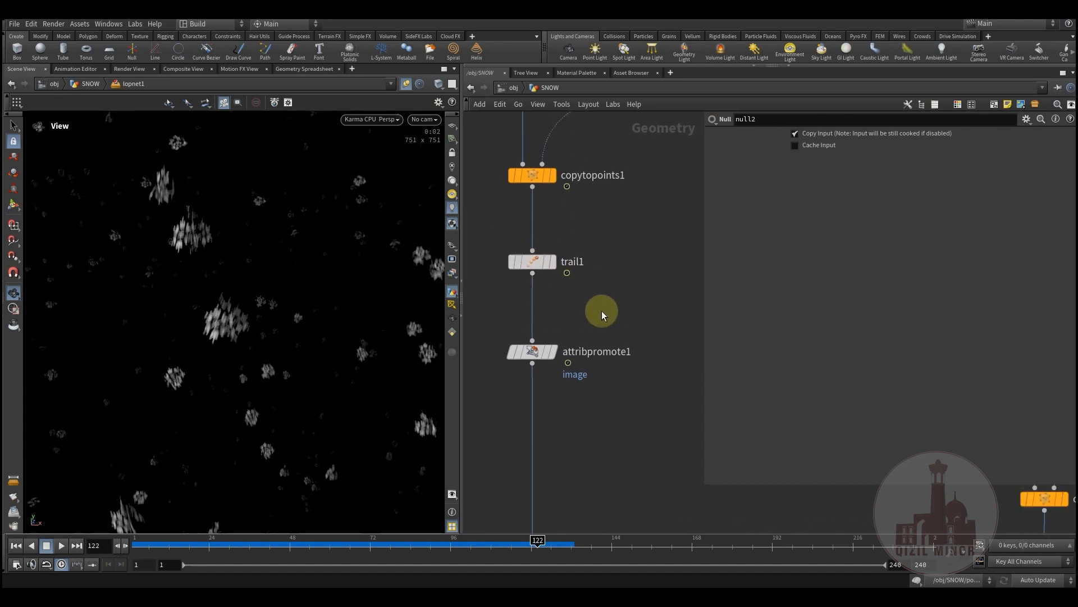
pyautogui.click(531, 261)
pyautogui.moveTo(842, 247); pyautogui.dragTo(846, 249)
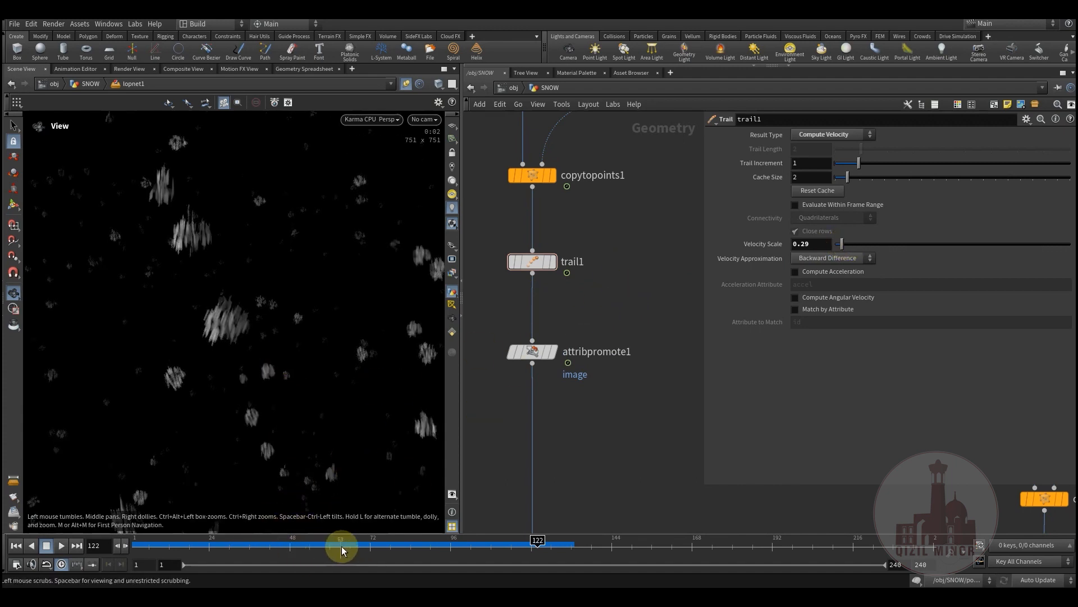
pyautogui.moveTo(379, 554); pyautogui.dragTo(415, 548)
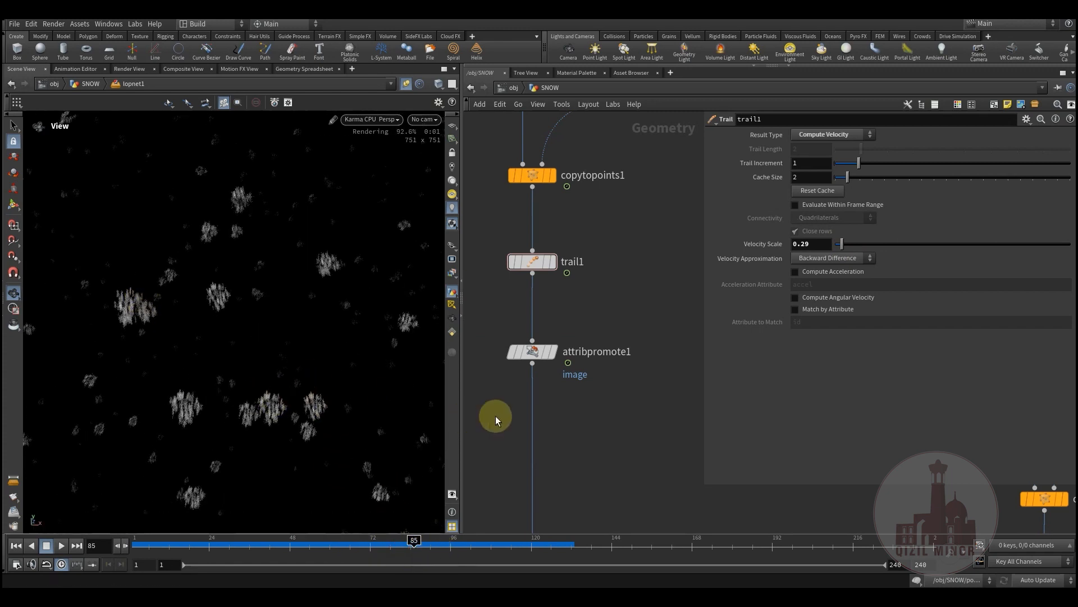
# Step: Review the nodes feeding copytopoints1 and go to frame 127 to check the motion blur in the Karma render
pyautogui.moveTo(558, 413); pyautogui.dragTo(666, 349, button='middle')
pyautogui.scroll(-5, 600, 362)
pyautogui.moveTo(503, 378); pyautogui.dragTo(628, 391, button='middle')
pyautogui.moveTo(521, 194); pyautogui.dragTo(646, 339)
pyautogui.moveTo(650, 380); pyautogui.dragTo(528, 370, button='middle')
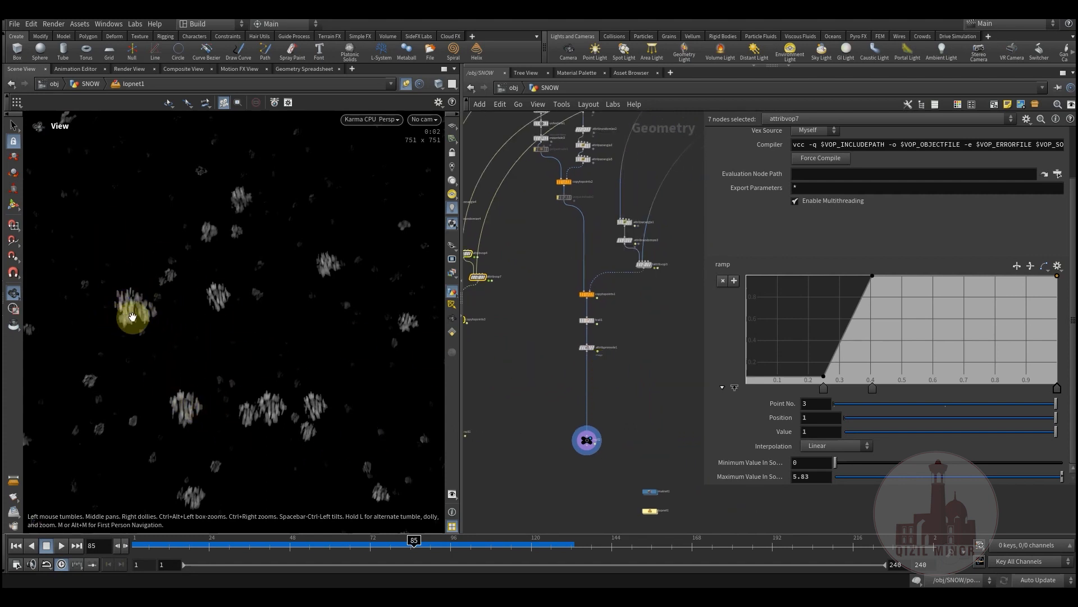
pyautogui.moveTo(357, 547); pyautogui.dragTo(541, 554)
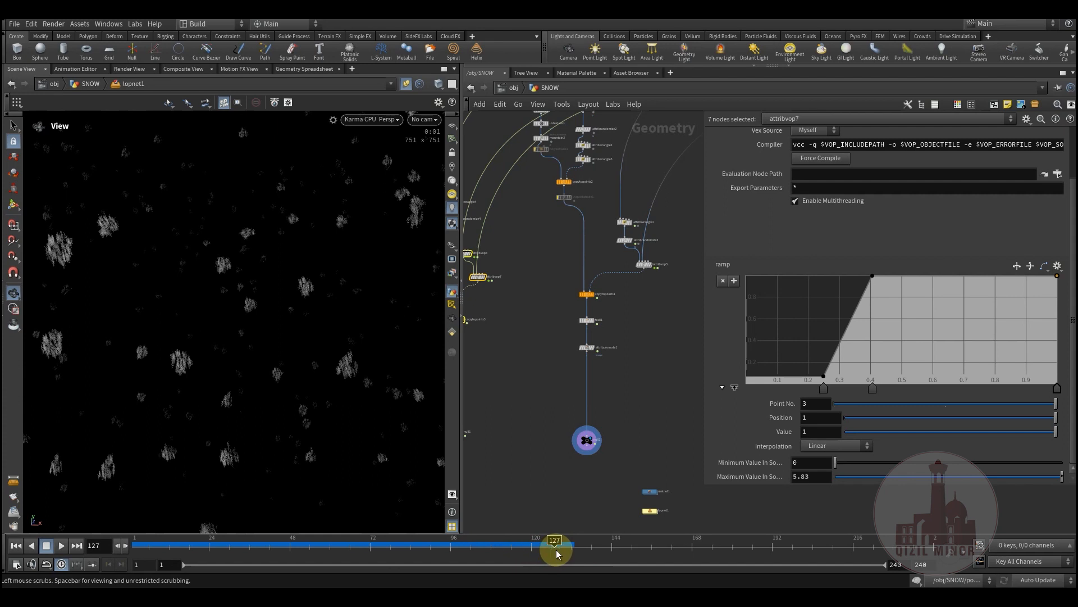
# Step: Examine the second snow branch ending in copytopoints4, attribpromote2 and null4
pyautogui.moveTo(612, 406); pyautogui.dragTo(478, 417, button='middle')
pyautogui.click(543, 331)
pyautogui.scroll(3, 548, 337)
pyautogui.scroll(-3, 506, 312)
pyautogui.scroll(5, 554, 381)
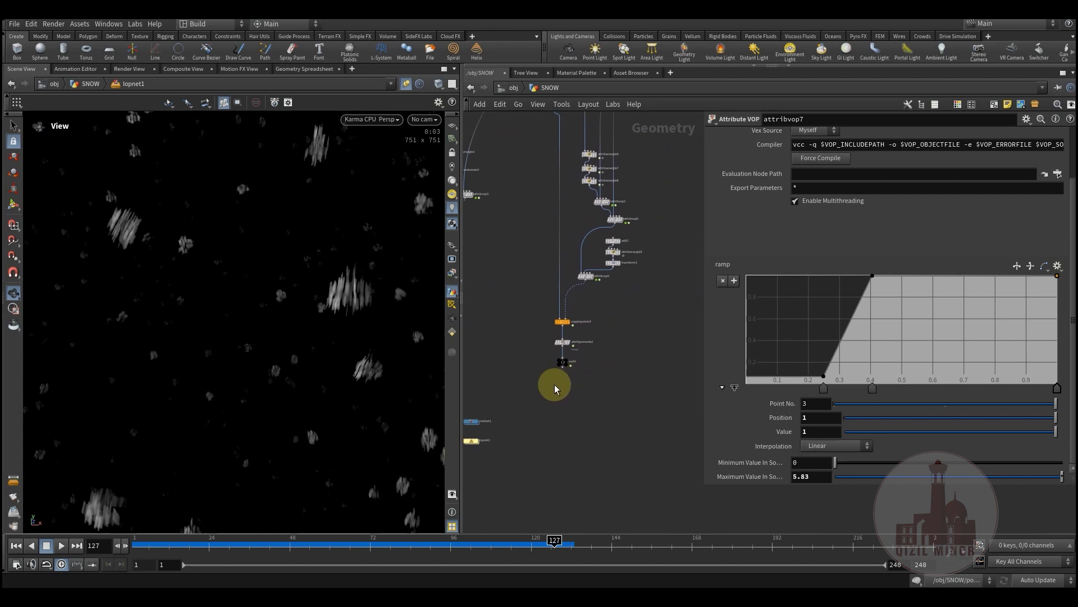
pyautogui.moveTo(614, 314); pyautogui.dragTo(615, 412, button='middle')
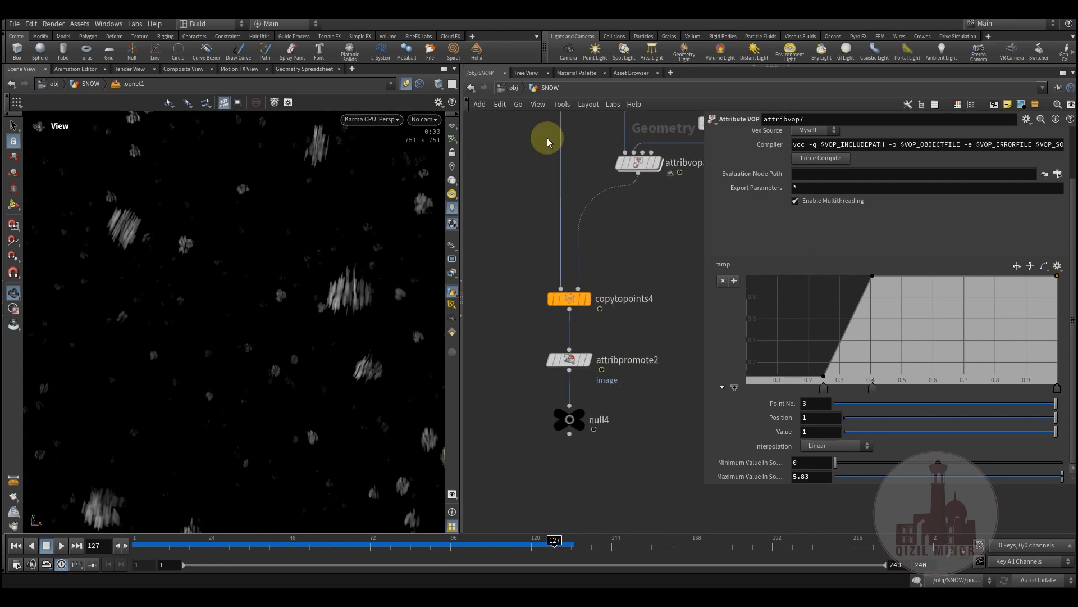
# Step: Return the network and scene view to the object level and hide the testgeometry_tommy1 character
pyautogui.click(406, 85)
pyautogui.click(512, 89)
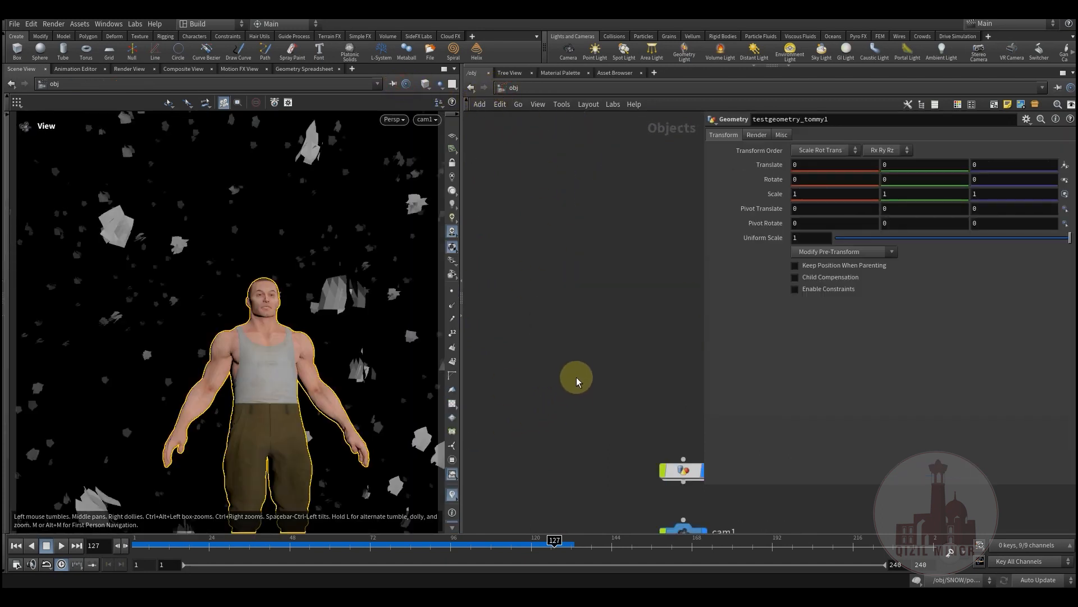
pyautogui.moveTo(617, 387)
pyautogui.mouseDown(button='middle')
pyautogui.moveTo(597, 328)
pyautogui.moveTo(510, 303)
pyautogui.mouseUp(button='middle')
pyautogui.click(612, 326)
pyautogui.moveTo(553, 247); pyautogui.dragTo(634, 268, button='middle')
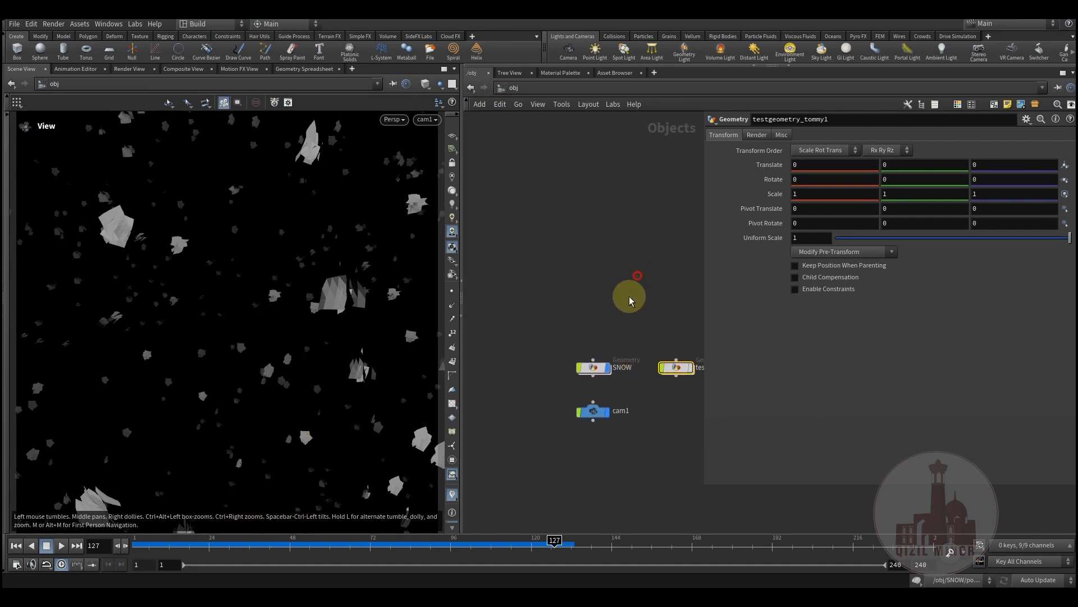
# Step: Enter the SNOW network and display the null4 output below attribpromote2
pyautogui.doubleClick(593, 365)
pyautogui.scroll(-10, 600, 264)
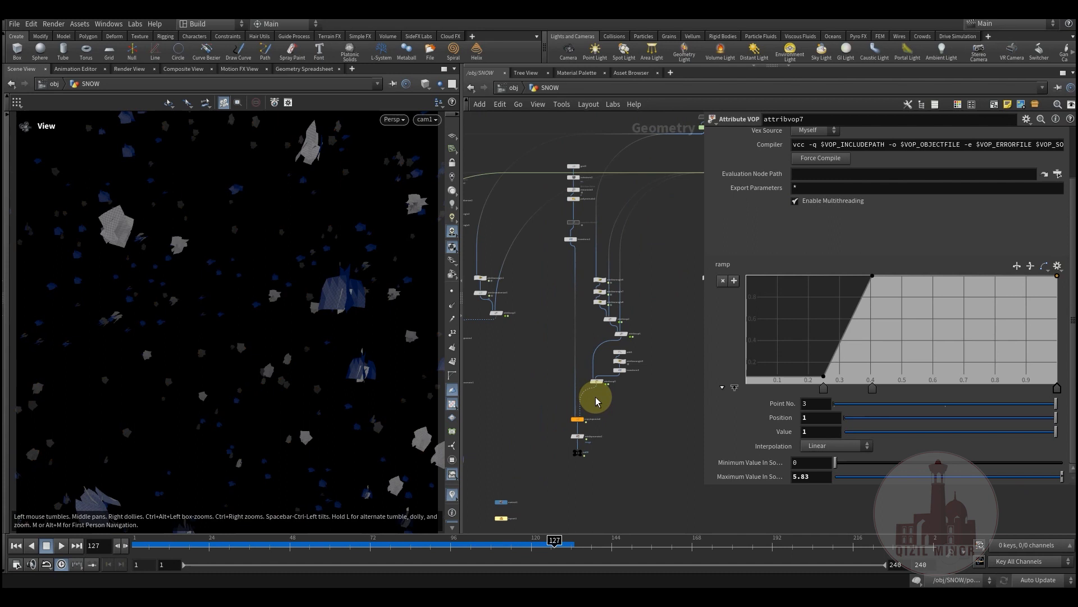
pyautogui.scroll(3, 572, 396)
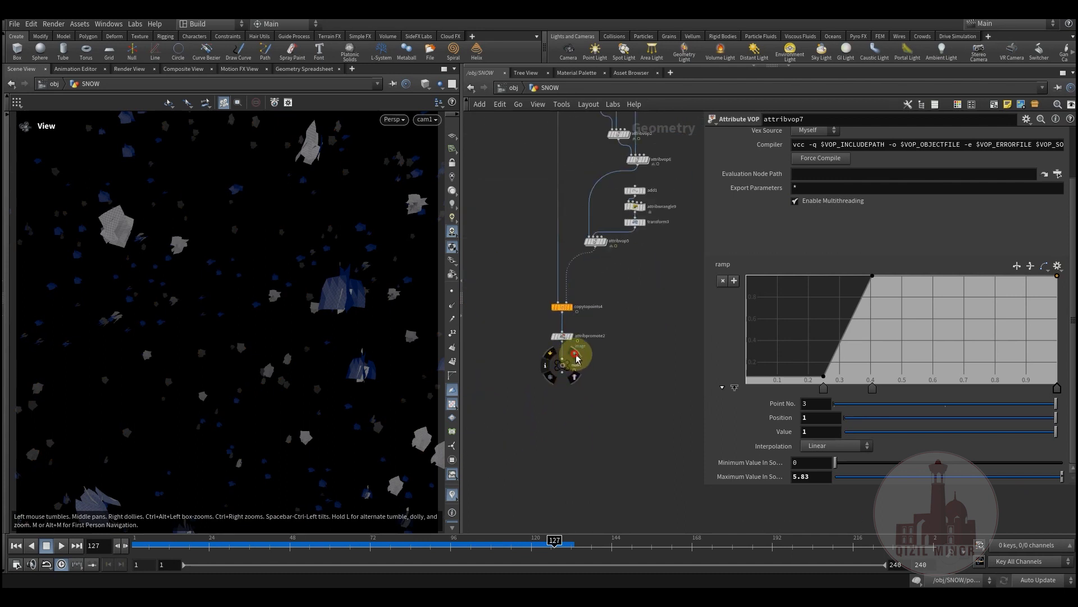
pyautogui.click(576, 358)
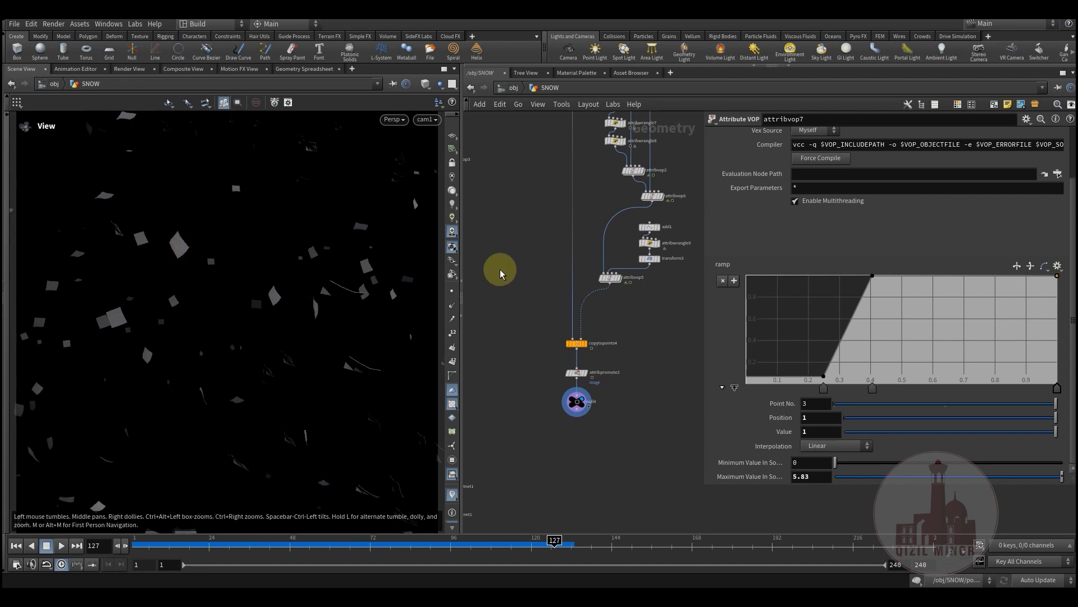
# Step: Display grid3 at the start of the copytopoints4 branch and frame it in the viewport
pyautogui.moveTo(515, 243); pyautogui.dragTo(520, 372, button='middle')
pyautogui.scroll(-3, 521, 354)
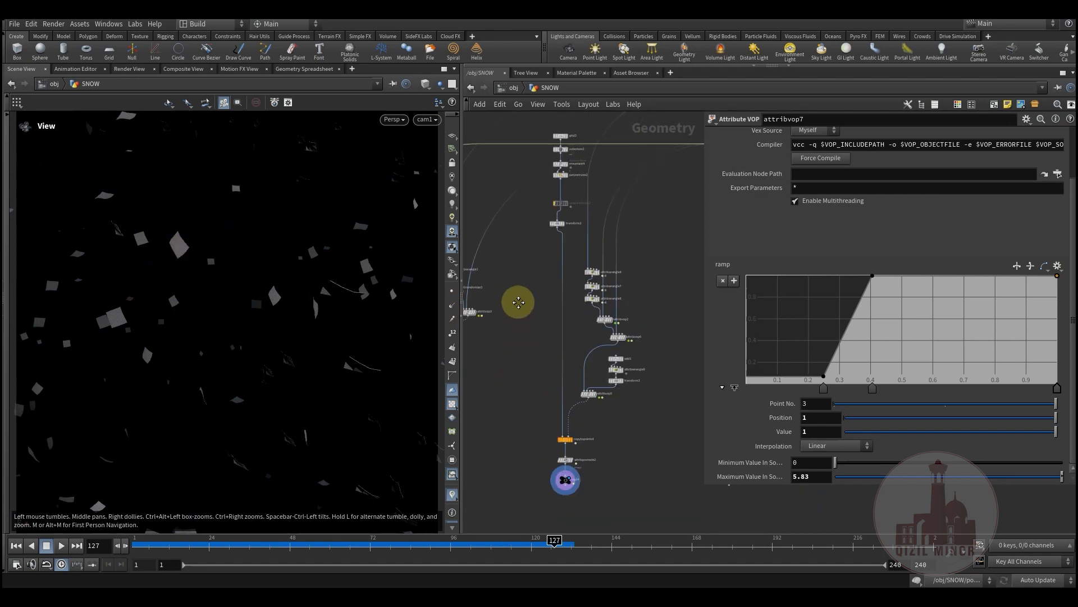
pyautogui.moveTo(515, 303); pyautogui.dragTo(533, 339, button='middle')
pyautogui.scroll(5, 549, 320)
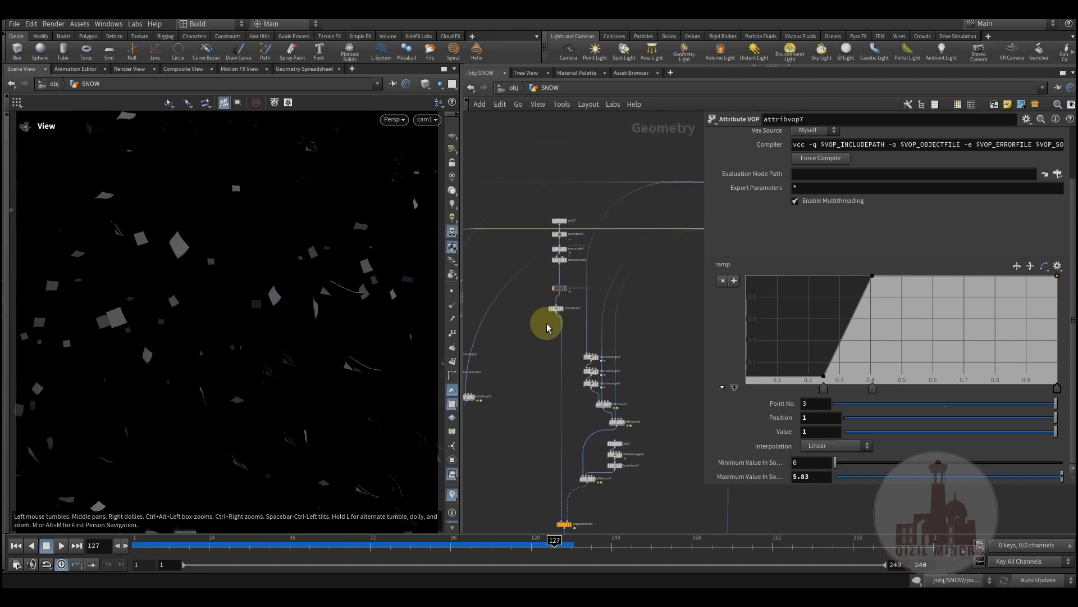
pyautogui.click(584, 189)
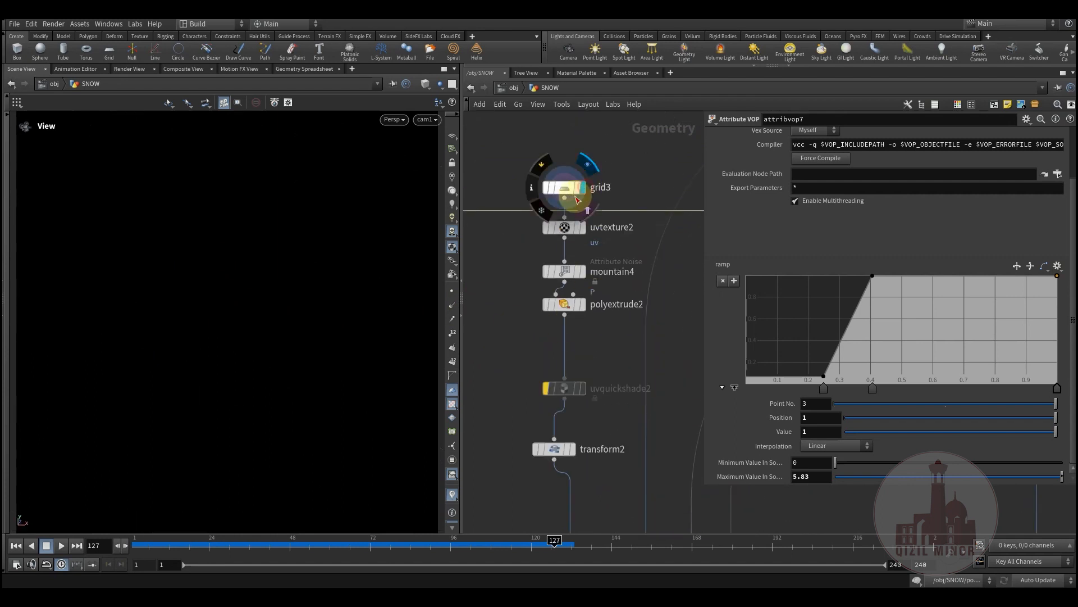
pyautogui.hotkey('space', 'g')
pyautogui.moveTo(298, 347); pyautogui.dragTo(265, 361)
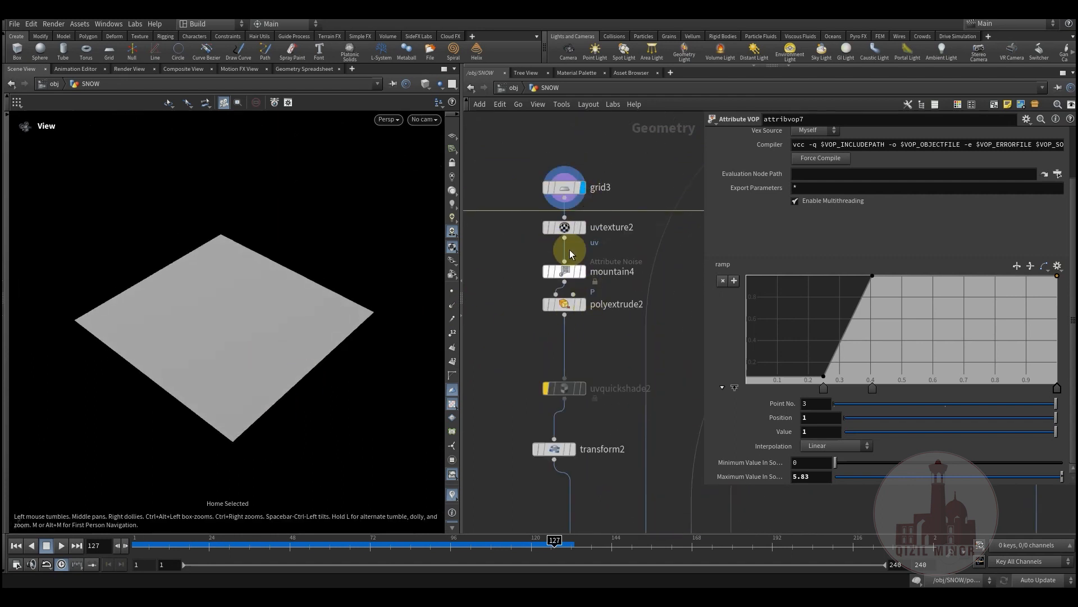
# Step: Display uvtexture2 and mountain4 in turn to inspect the grid's UVs and surface noise
pyautogui.click(580, 228)
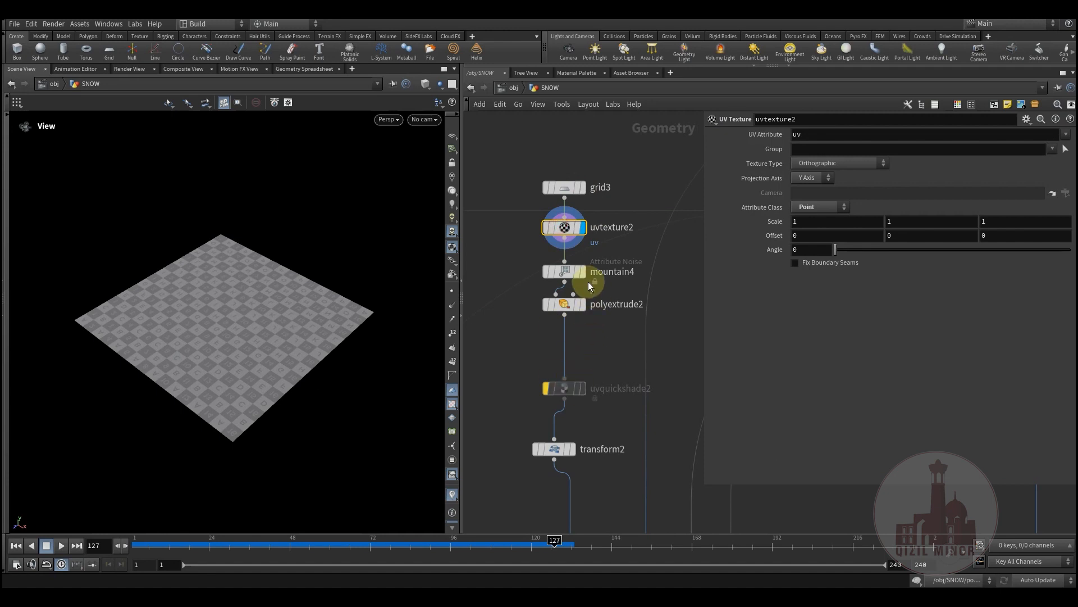
pyautogui.click(588, 282)
pyautogui.moveTo(234, 298)
pyautogui.mouseDown()
pyautogui.moveTo(288, 229)
pyautogui.moveTo(224, 315)
pyautogui.mouseUp()
# Step: Move polyextrude2 slightly farther below mountain4, inspect its extruded result, and bypass the node
pyautogui.moveTo(569, 309); pyautogui.dragTo(571, 350)
pyautogui.moveTo(243, 343); pyautogui.dragTo(273, 353)
pyautogui.click(584, 337)
pyautogui.moveTo(197, 281); pyautogui.dragTo(222, 337)
pyautogui.click(548, 313)
pyautogui.moveTo(285, 345); pyautogui.dragTo(428, 364)
# Step: Enable the bypassed uvquickshade2 node and display its snowflake texture on the grid
pyautogui.moveTo(517, 393); pyautogui.dragTo(525, 315, button='middle')
pyautogui.click(568, 297)
pyautogui.click(598, 303)
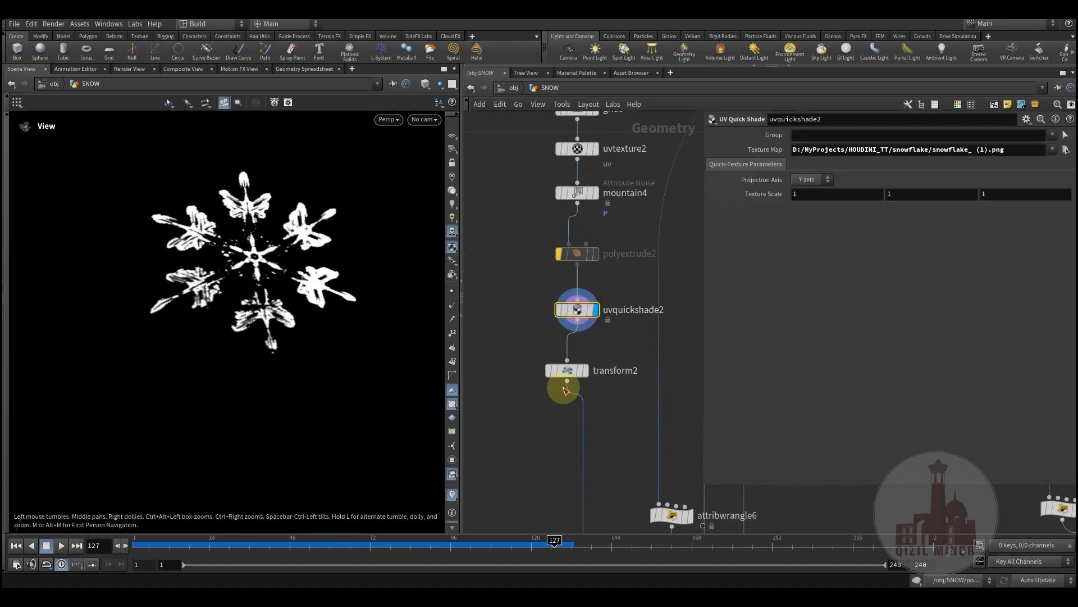
# Step: Display transform2 and align its node directly beneath uvquickshade2
pyautogui.click(585, 370)
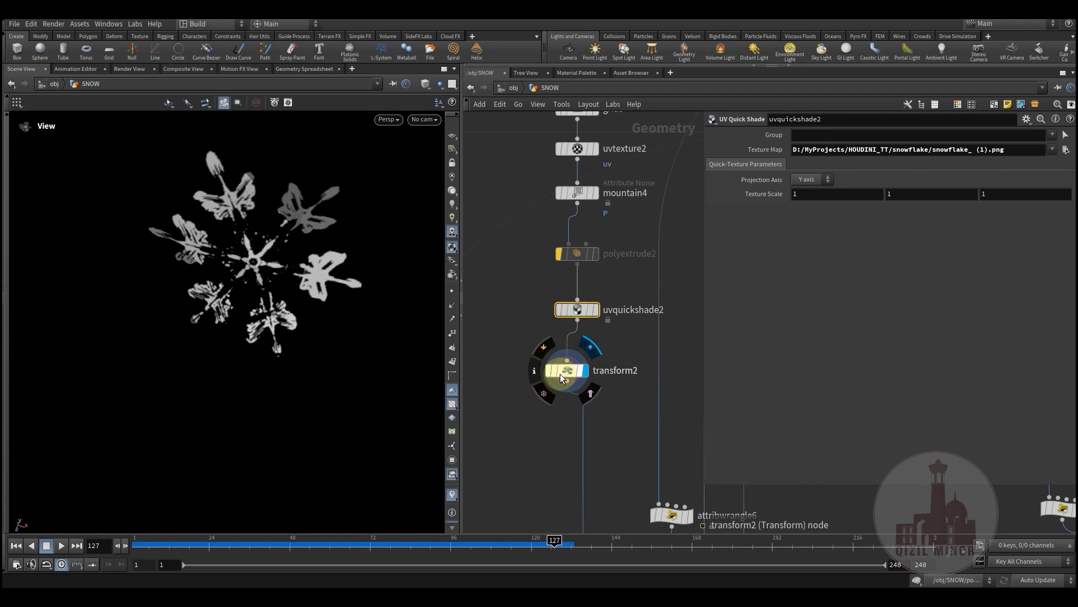
pyautogui.moveTo(561, 373); pyautogui.dragTo(574, 362)
pyautogui.moveTo(236, 269); pyautogui.dragTo(216, 221)
# Step: Display copytopoints4 and look at the copied snowflakes through cam1
pyautogui.moveTo(629, 470); pyautogui.dragTo(537, 202, button='middle')
pyautogui.moveTo(590, 420); pyautogui.dragTo(598, 340, button='middle')
pyautogui.click(564, 404)
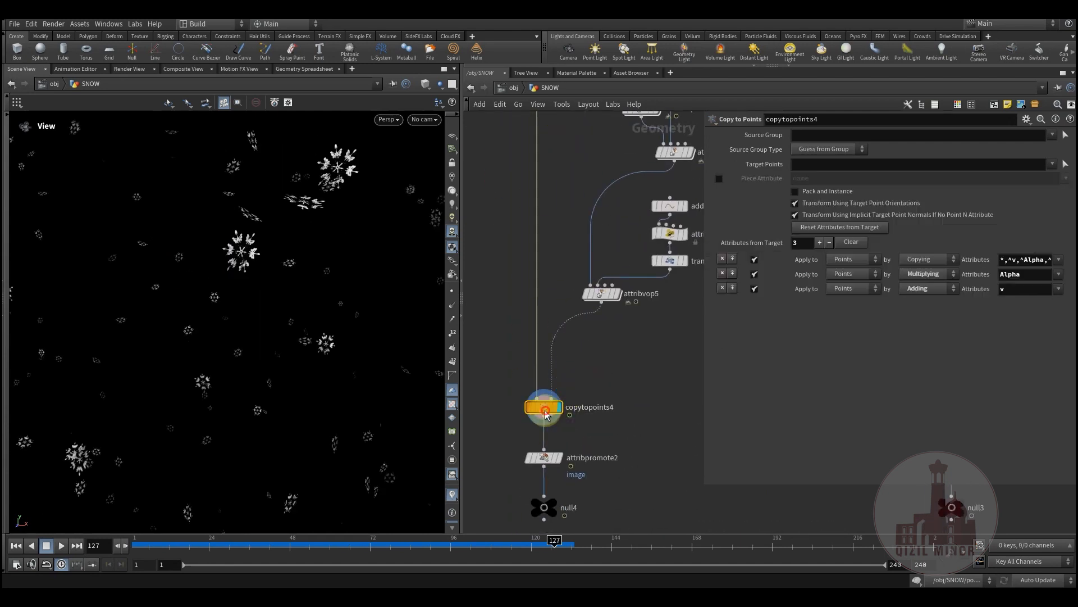
pyautogui.click(425, 120)
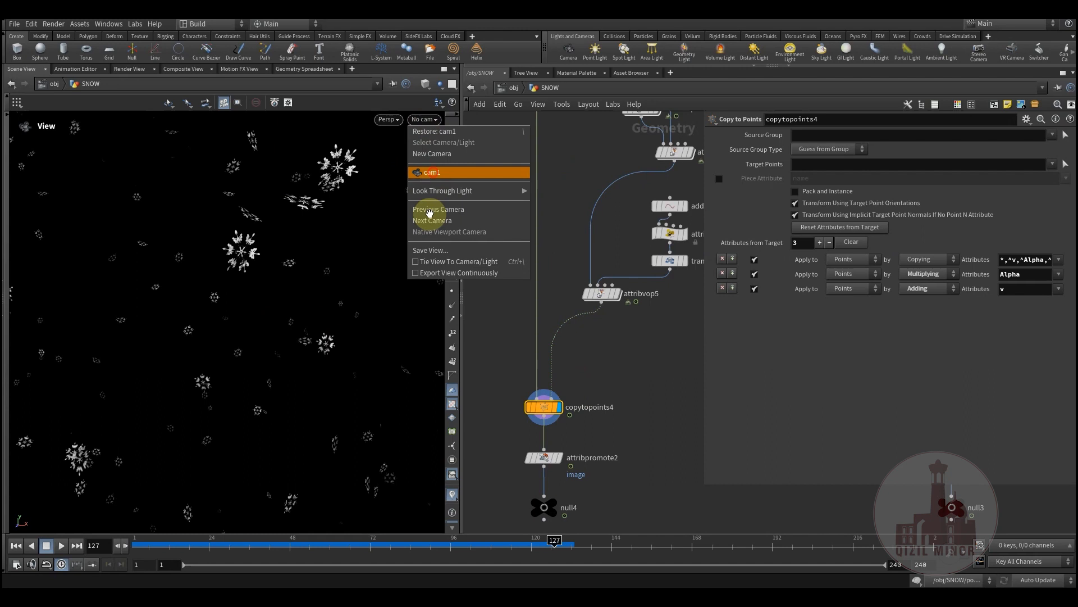
pyautogui.click(430, 209)
# Step: Scrub through the timeline to preview the falling snowflakes, ending at frame 104
pyautogui.moveTo(236, 545); pyautogui.dragTo(322, 545)
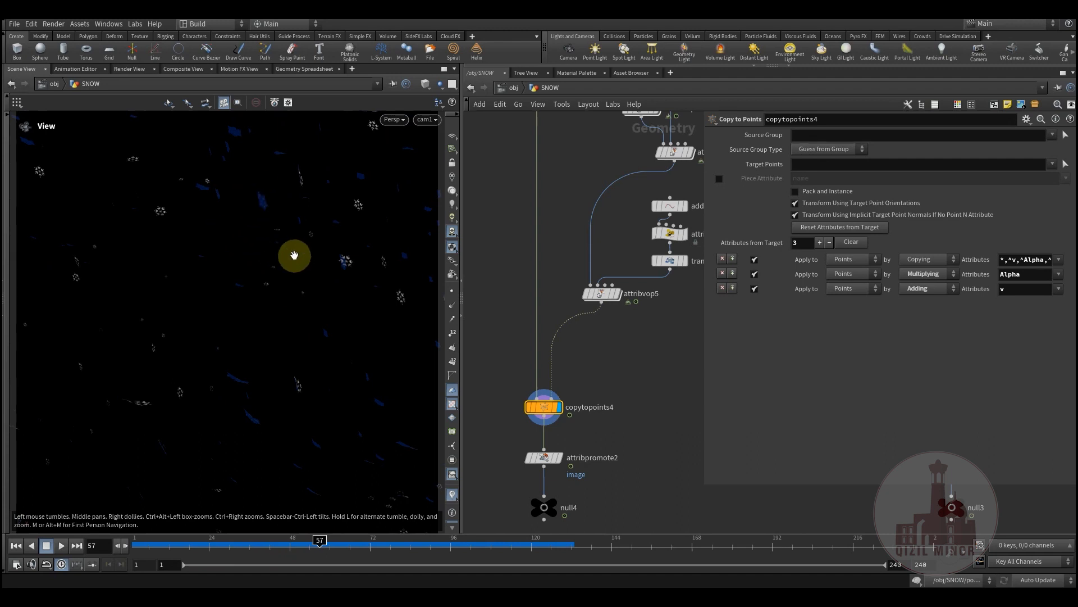
pyautogui.moveTo(228, 557); pyautogui.dragTo(369, 548)
pyautogui.moveTo(186, 544); pyautogui.dragTo(478, 560)
# Step: Set the Mult value of attribwrangle6's pscale expression to 0.136
pyautogui.moveTo(570, 174); pyautogui.dragTo(546, 88, button='middle')
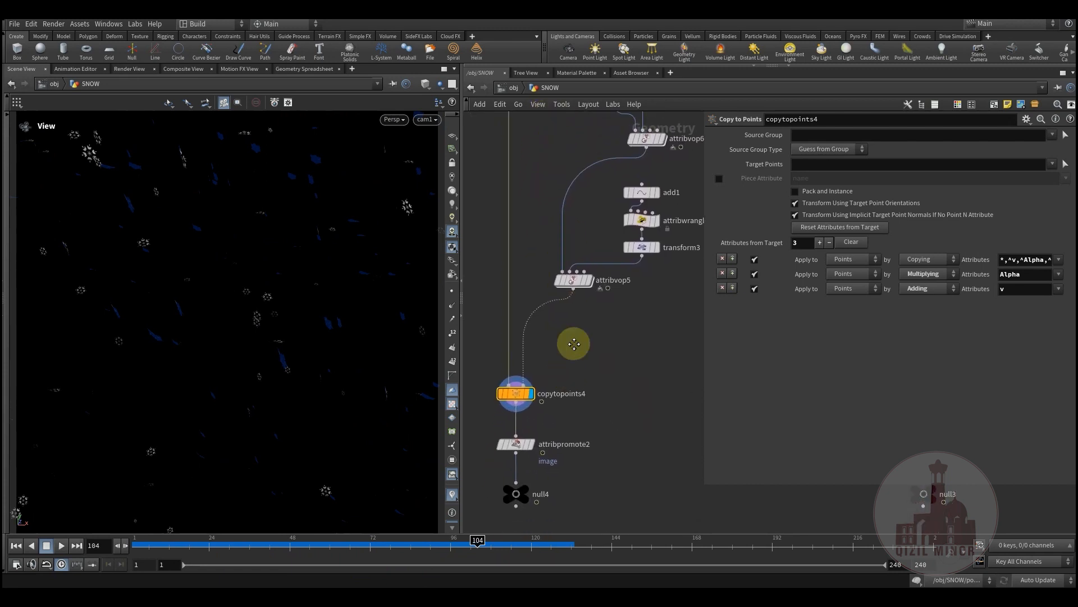
pyautogui.moveTo(573, 344); pyautogui.dragTo(598, 256, button='middle')
pyautogui.moveTo(612, 325); pyautogui.dragTo(530, 546, button='middle')
pyautogui.click(578, 334)
pyautogui.moveTo(532, 394); pyautogui.dragTo(530, 316, button='middle')
pyautogui.moveTo(581, 257)
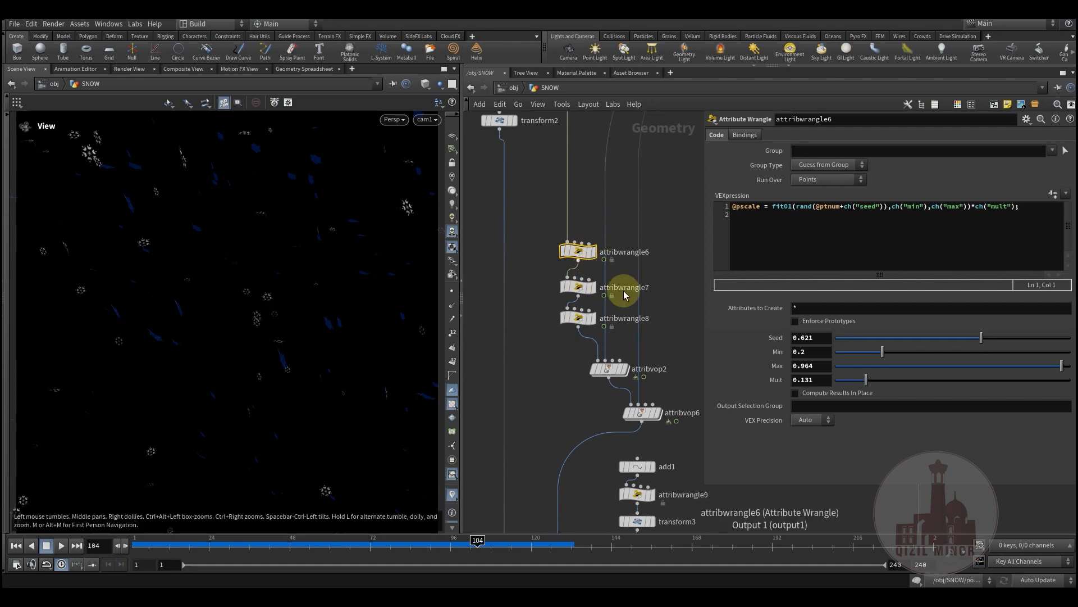
pyautogui.moveTo(866, 380); pyautogui.dragTo(864, 381)
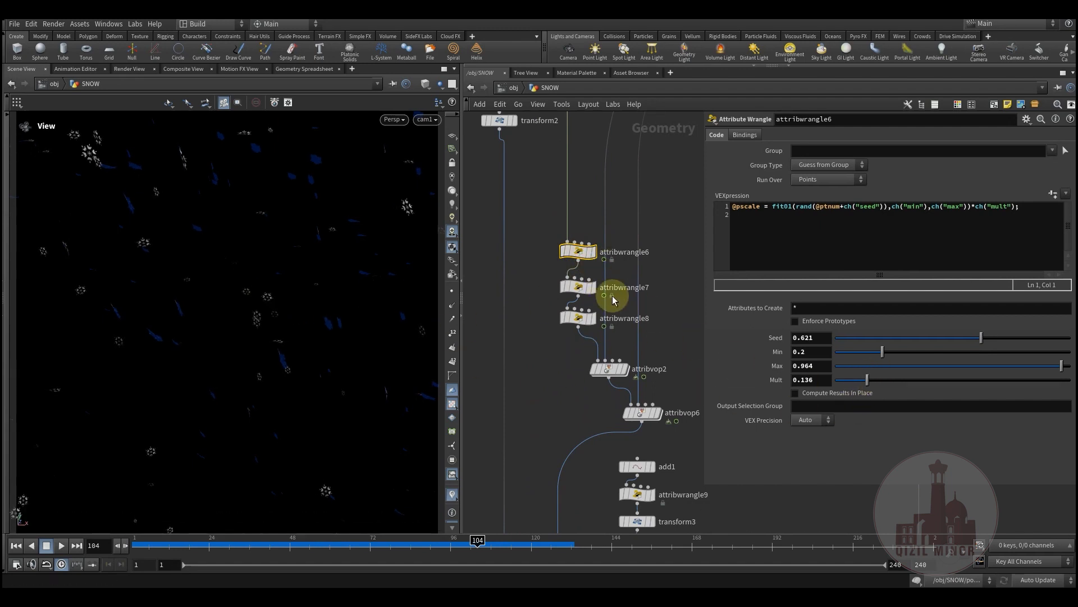
# Step: Review attribwrangle7's normal and up vectors, then bypass transform2 and check the flake orientation at frame 61
pyautogui.click(579, 287)
pyautogui.moveTo(549, 356); pyautogui.dragTo(548, 346, button='middle')
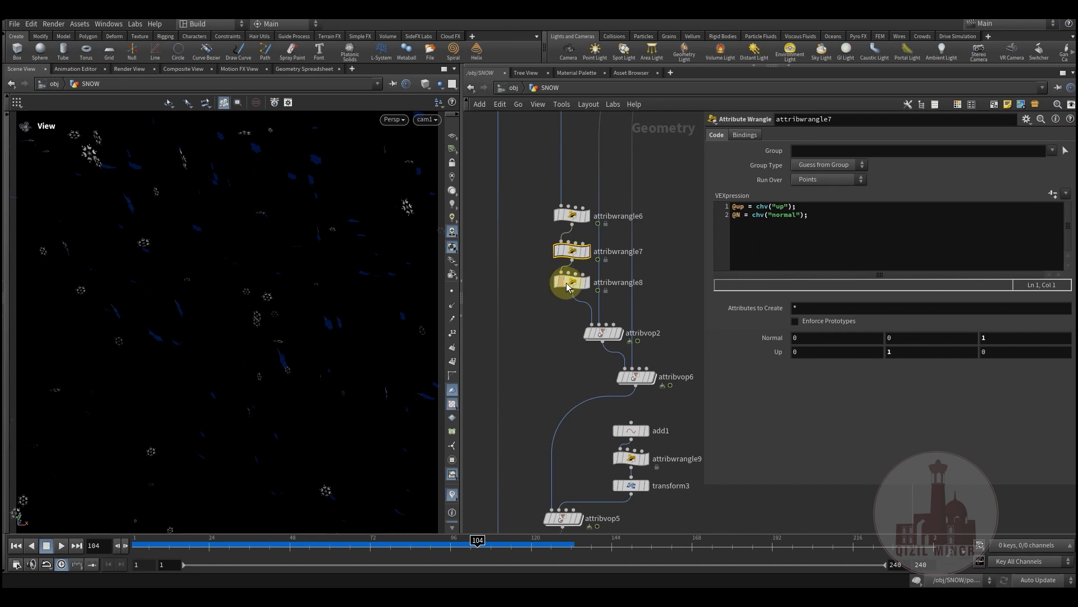
pyautogui.moveTo(548, 296); pyautogui.dragTo(604, 502, button='middle')
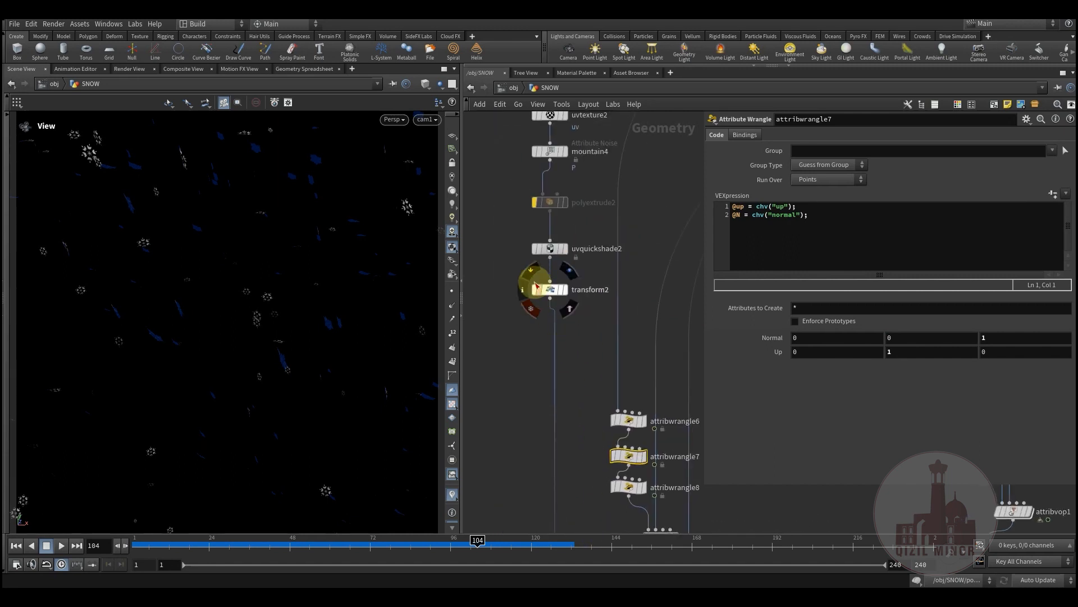
pyautogui.click(531, 273)
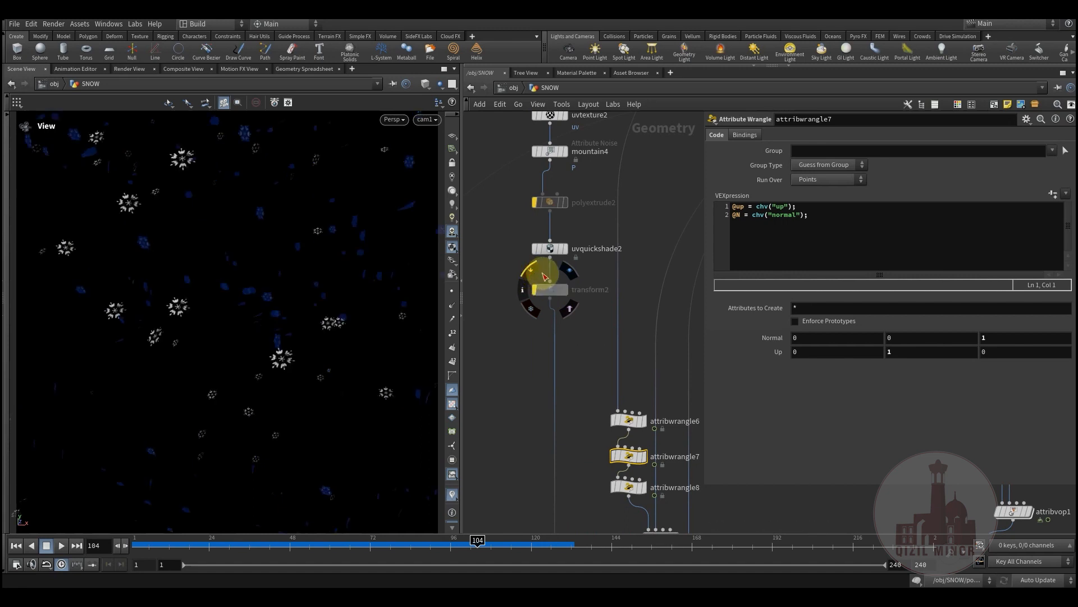
pyautogui.moveTo(378, 542); pyautogui.dragTo(333, 545)
# Step: Examine attribwrangle8's FileDir path and its full VEX expression that assigns a random snowflake image per point
pyautogui.moveTo(600, 437); pyautogui.dragTo(580, 252, button='middle')
pyautogui.moveTo(599, 354); pyautogui.dragTo(568, 292, button='middle')
pyautogui.scroll(3, 569, 291)
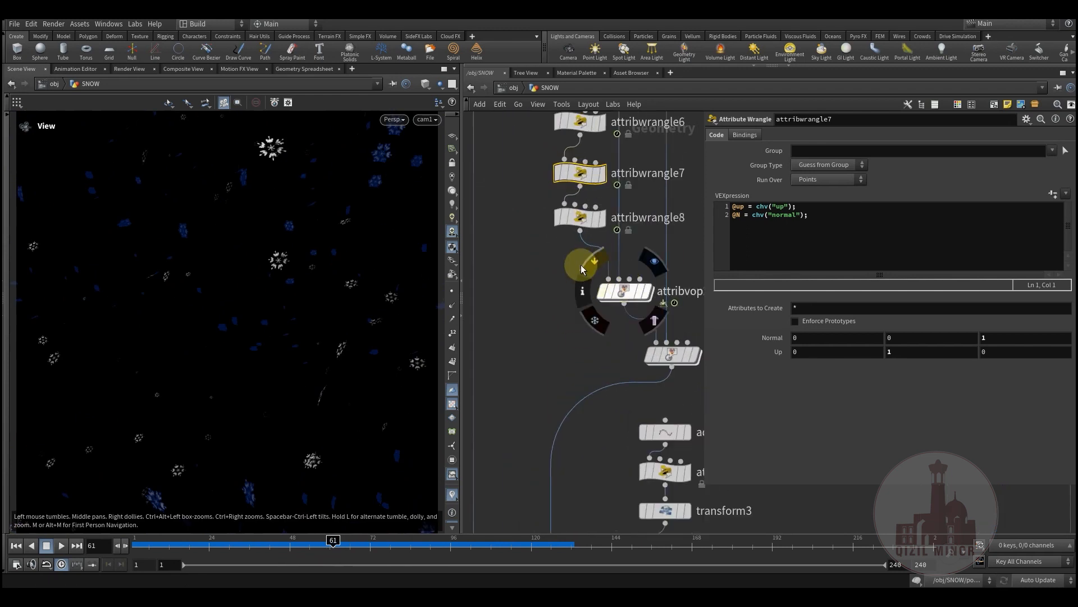
pyautogui.moveTo(596, 146); pyautogui.dragTo(579, 280, button='middle')
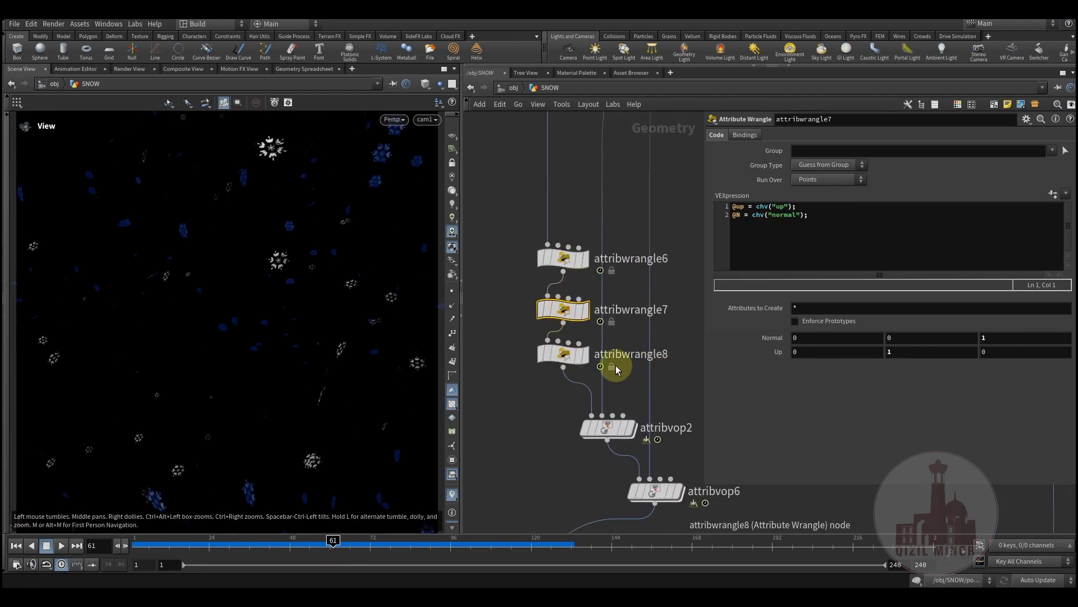
pyautogui.click(562, 359)
pyautogui.moveTo(522, 414); pyautogui.dragTo(527, 343, button='middle')
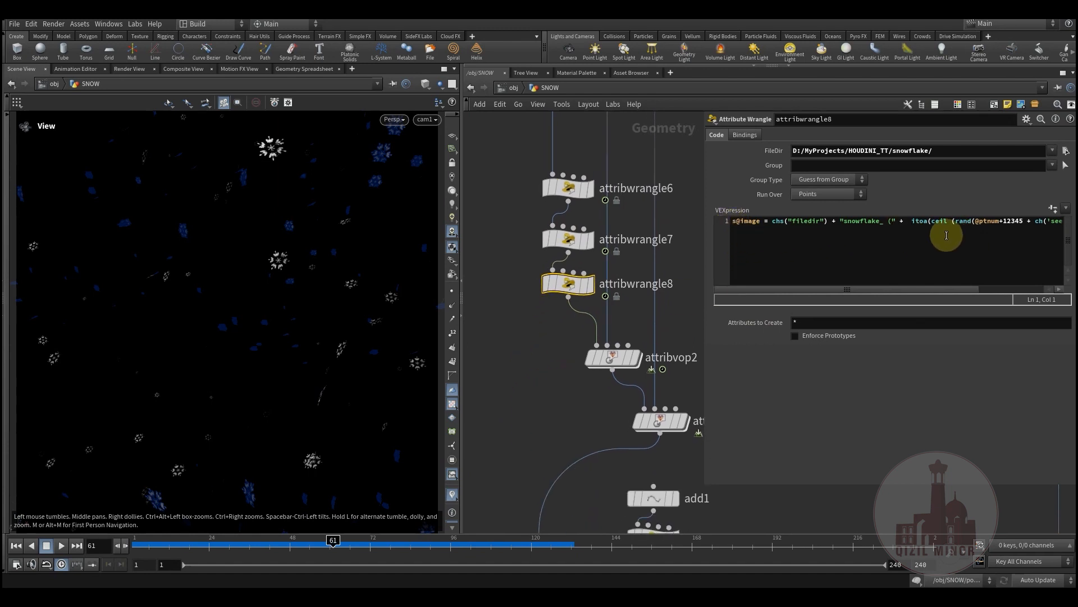
pyautogui.moveTo(702, 261); pyautogui.dragTo(561, 277)
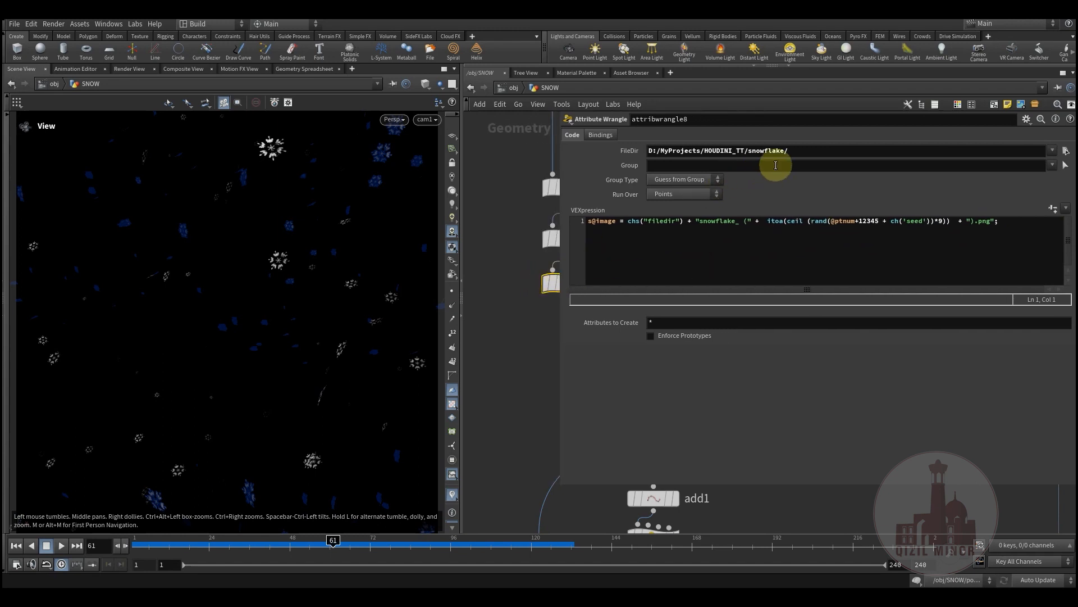
pyautogui.moveTo(641, 157); pyautogui.dragTo(633, 158)
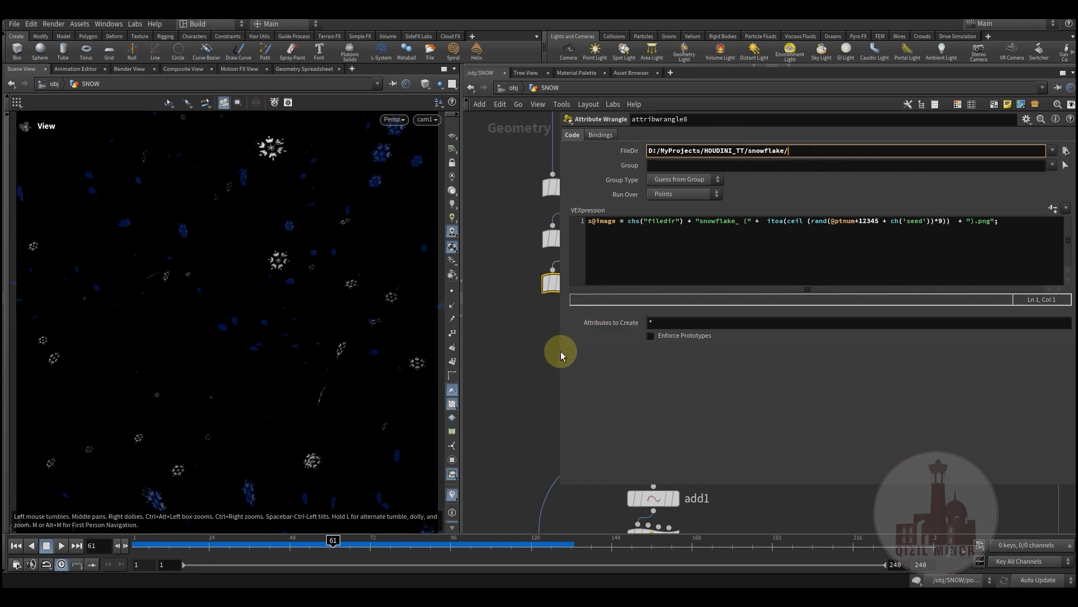
pyautogui.moveTo(557, 355); pyautogui.dragTo(764, 354)
# Step: Display attribvop2 and examine its ramp settings and the connections feeding it
pyautogui.click(644, 318)
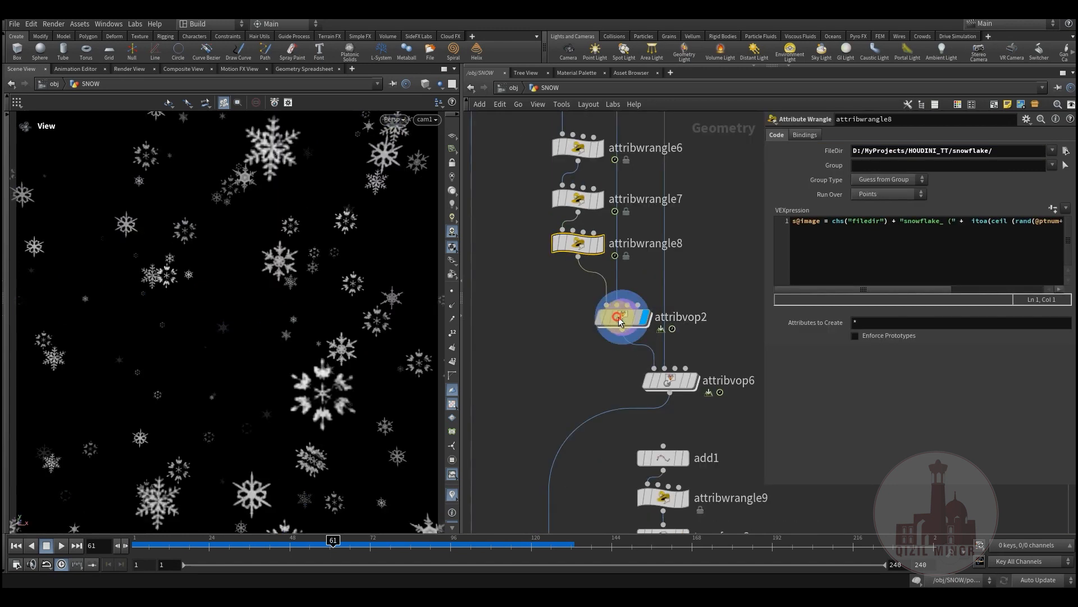
pyautogui.click(612, 317)
pyautogui.moveTo(520, 364); pyautogui.dragTo(542, 402, button='middle')
pyautogui.scroll(3, 620, 323)
pyautogui.moveTo(626, 326)
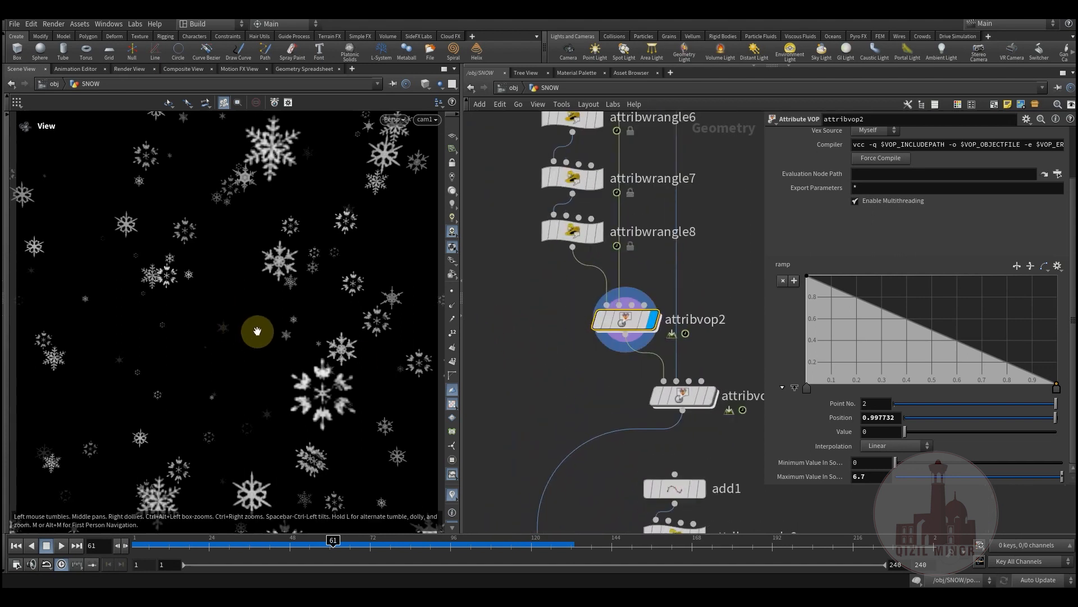
pyautogui.moveTo(503, 349); pyautogui.dragTo(472, 529, button='middle')
pyautogui.scroll(-5, 508, 492)
pyautogui.moveTo(640, 443); pyautogui.dragTo(687, 295, button='middle')
pyautogui.scroll(5, 561, 345)
pyautogui.moveTo(548, 378); pyautogui.dragTo(534, 332, button='middle')
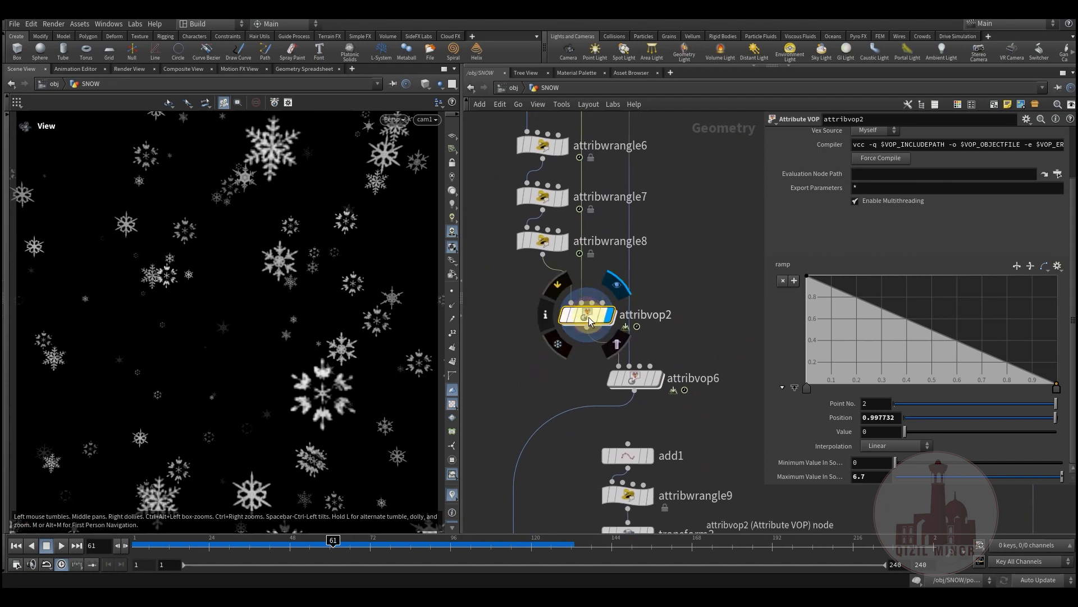
# Step: Go to frame 80 and display attribvop6 to compare its snowflakes with those of attribvop2
pyautogui.moveTo(310, 552); pyautogui.dragTo(397, 554)
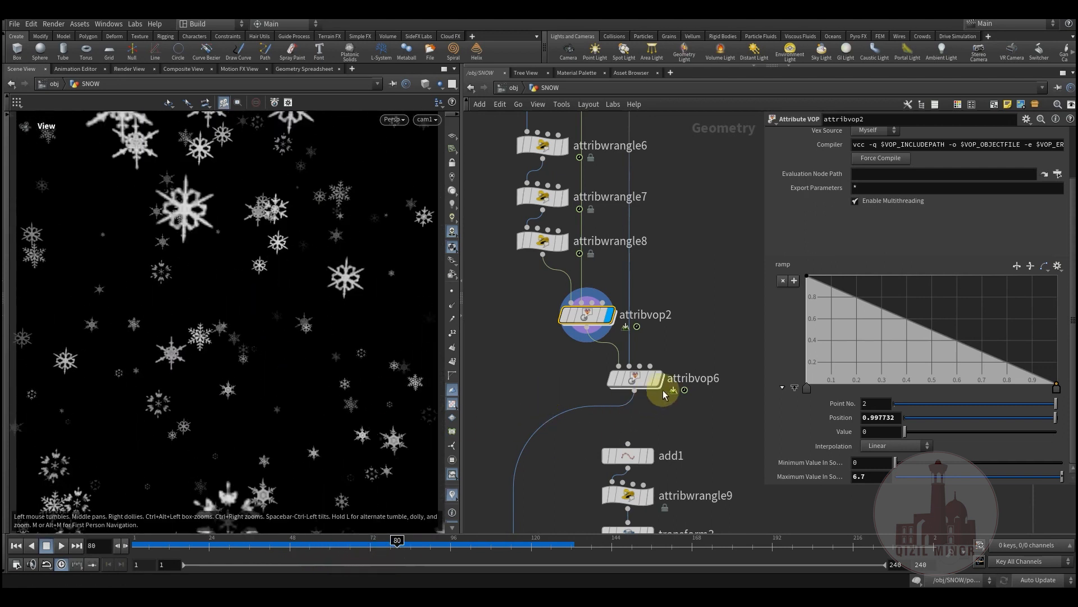
pyautogui.click(673, 357)
pyautogui.click(643, 386)
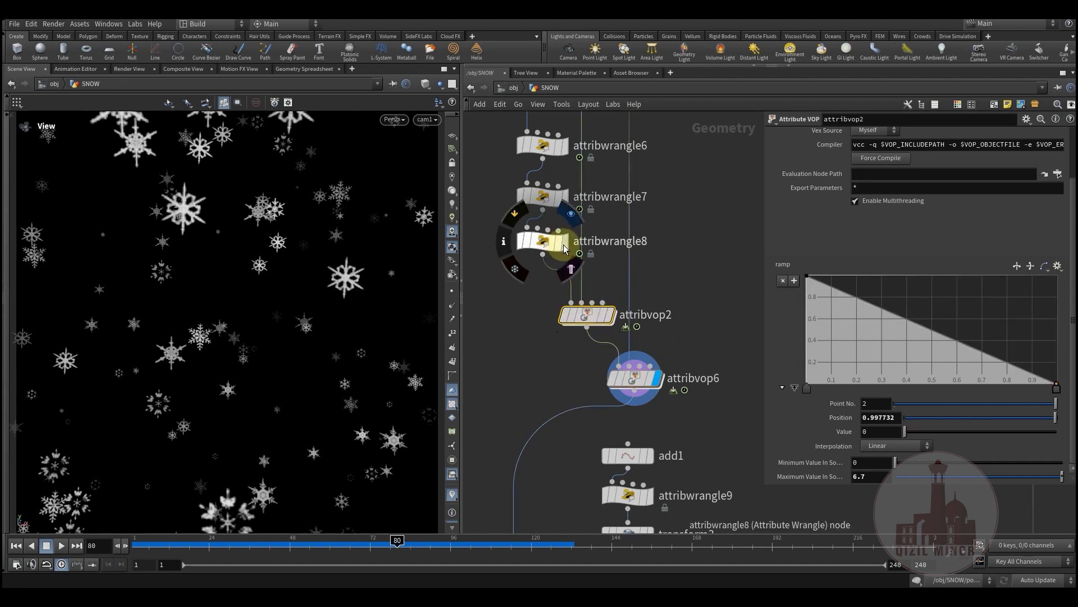
# Step: Display attribwrangle8 and review it together with attribwrangle6 and attribwrangle7 in the point setup chain
pyautogui.click(563, 242)
pyautogui.click(541, 241)
pyautogui.moveTo(531, 344); pyautogui.dragTo(577, 261, button='middle')
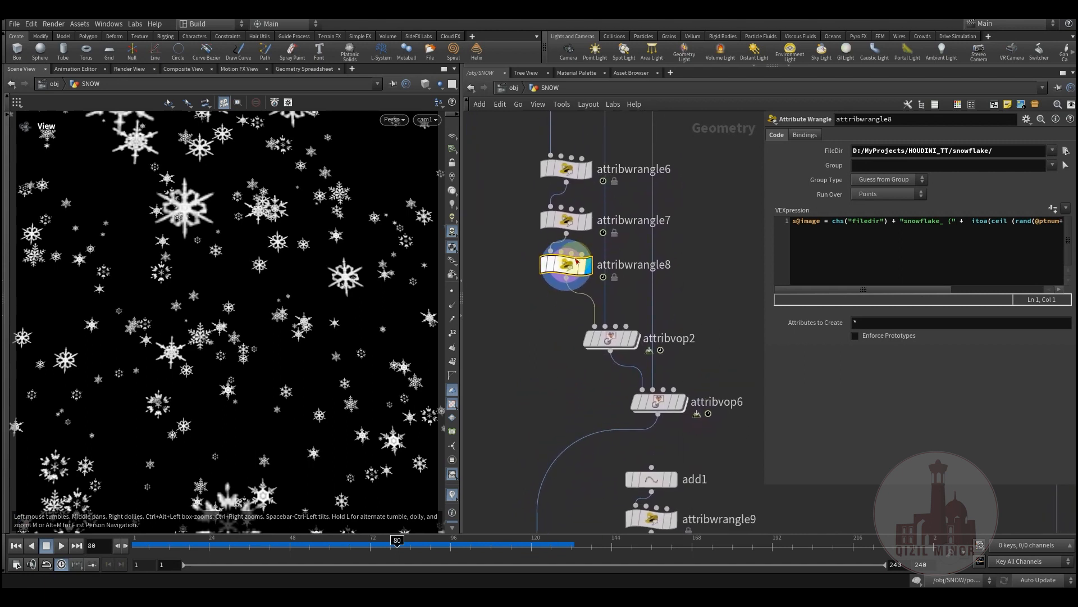
pyautogui.moveTo(502, 135); pyautogui.dragTo(559, 293)
pyautogui.click(539, 331)
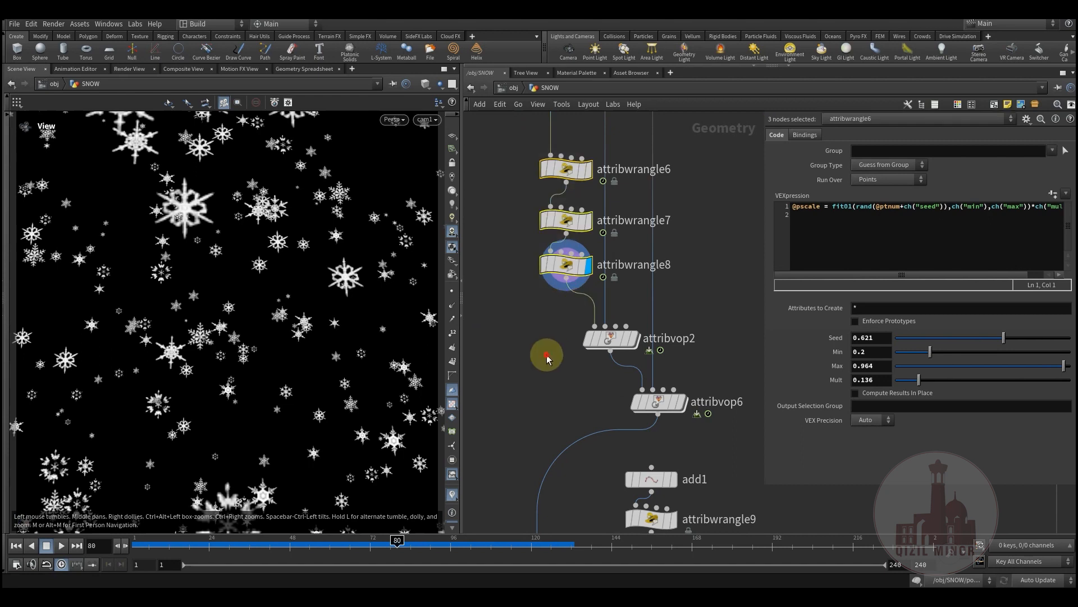
# Step: Display attribvop2 and attribvop6 in turn to compare their snowflakes, and look inside attribvop6's network
pyautogui.moveTo(639, 313)
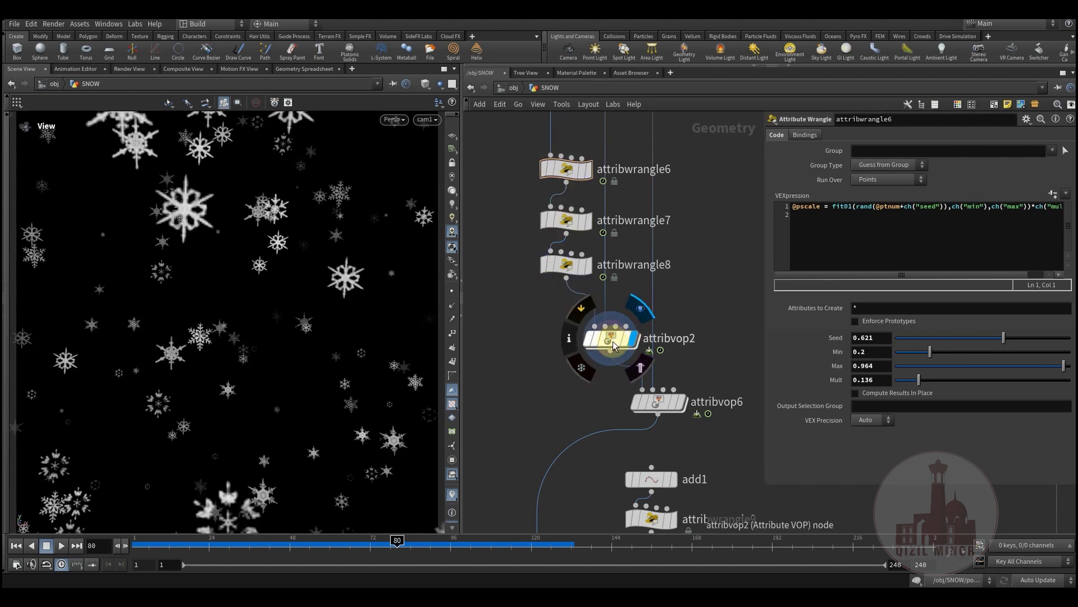
pyautogui.click(611, 339)
pyautogui.moveTo(593, 403); pyautogui.dragTo(541, 293, button='middle')
pyautogui.moveTo(625, 352)
pyautogui.click(647, 329)
pyautogui.click(613, 363)
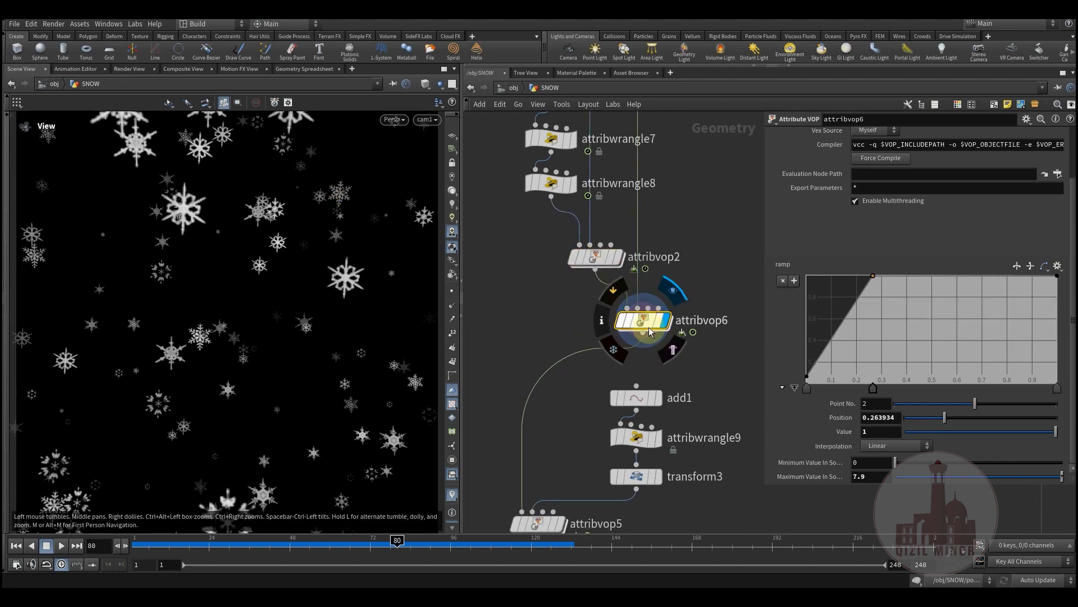
pyautogui.doubleClick(645, 324)
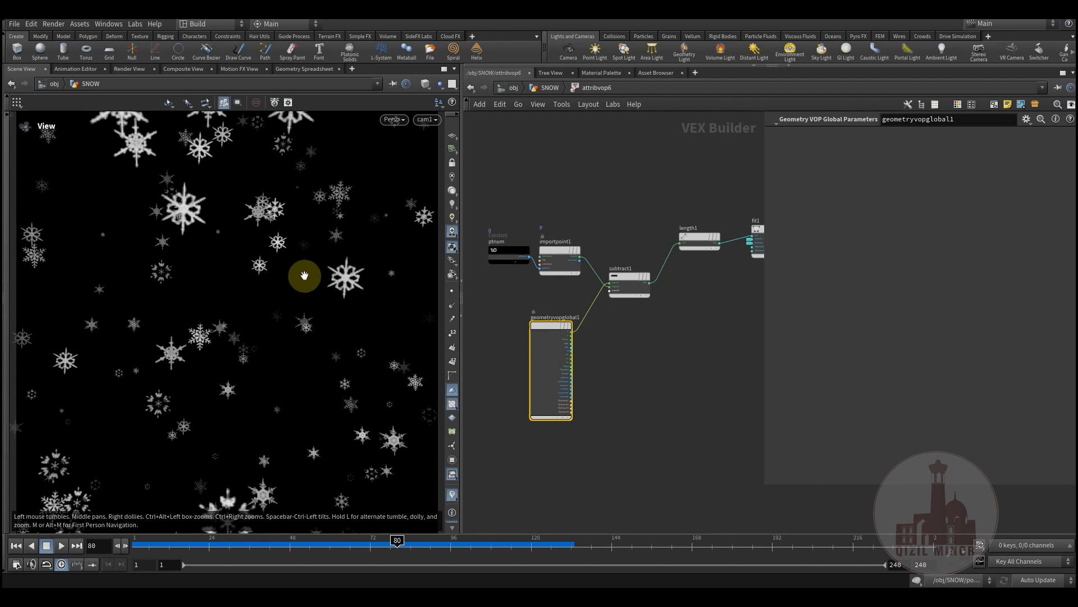
pyautogui.click(548, 89)
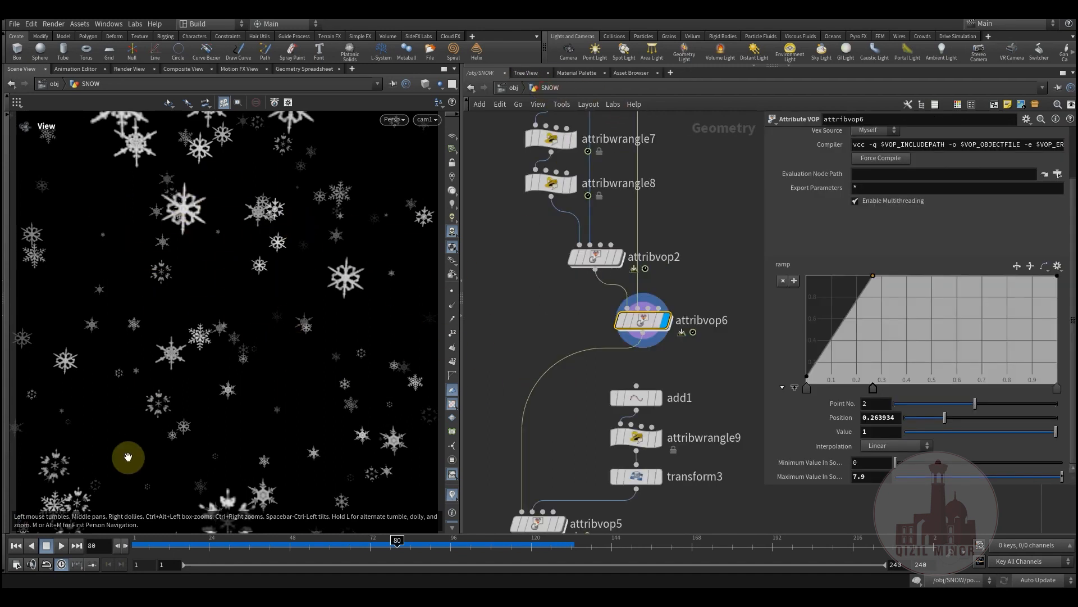
# Step: Display copytopoints4 below attribvop5 and review which attributes it takes from the target points
pyautogui.moveTo(549, 314); pyautogui.dragTo(549, 161, button='middle')
pyautogui.moveTo(572, 281); pyautogui.dragTo(598, 224, button='middle')
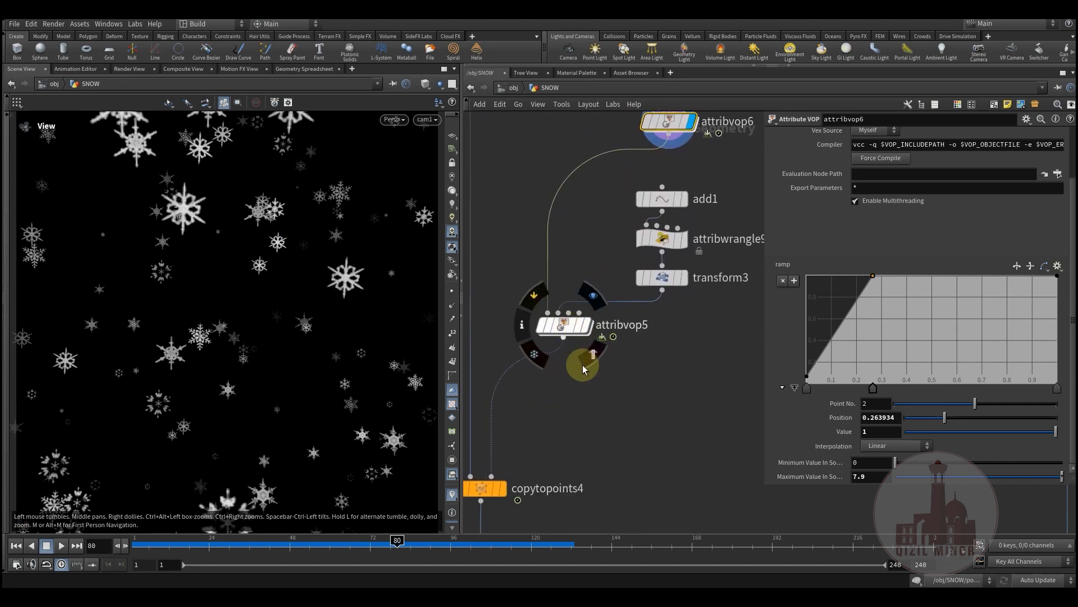
pyautogui.moveTo(590, 372); pyautogui.dragTo(580, 406, button='middle')
pyautogui.moveTo(581, 272); pyautogui.dragTo(603, 292, button='middle')
pyautogui.moveTo(561, 463); pyautogui.dragTo(583, 335, button='middle')
pyautogui.click(540, 366)
pyautogui.click(527, 366)
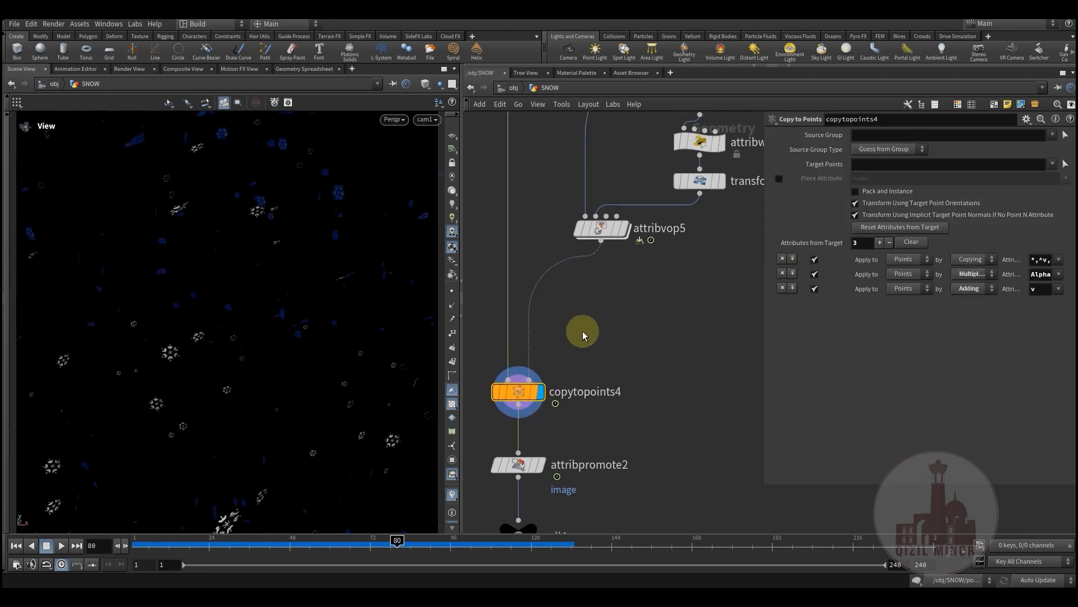
# Step: Display add1 and attribwrangle9 in turn, reviewing the single point and its up and normal vector expressions
pyautogui.moveTo(629, 302); pyautogui.dragTo(609, 402, button='middle')
pyautogui.moveTo(553, 339); pyautogui.dragTo(534, 376, button='middle')
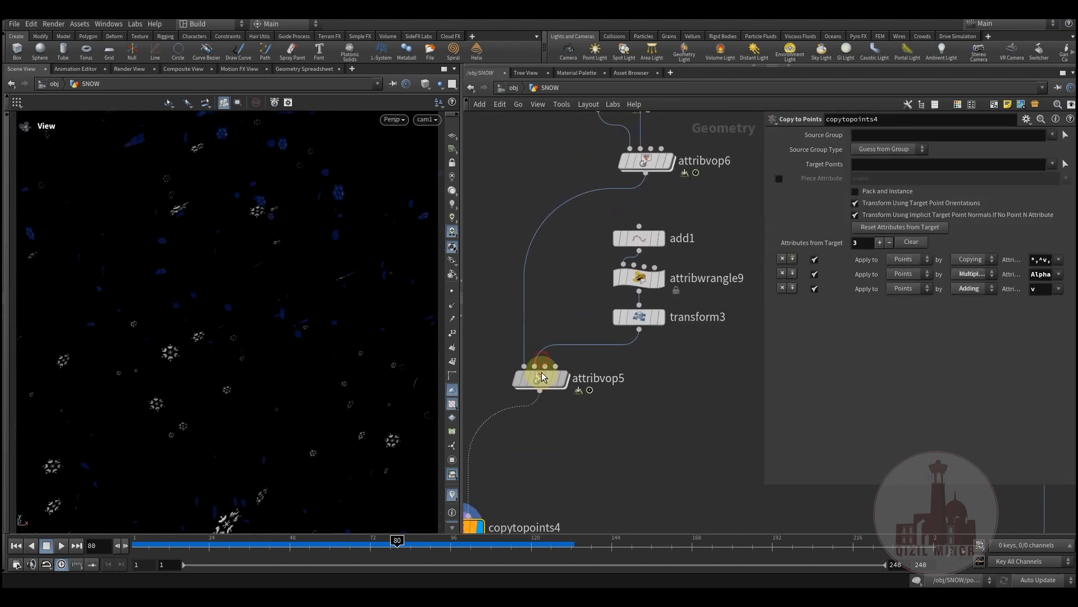
pyautogui.click(660, 237)
pyautogui.click(641, 243)
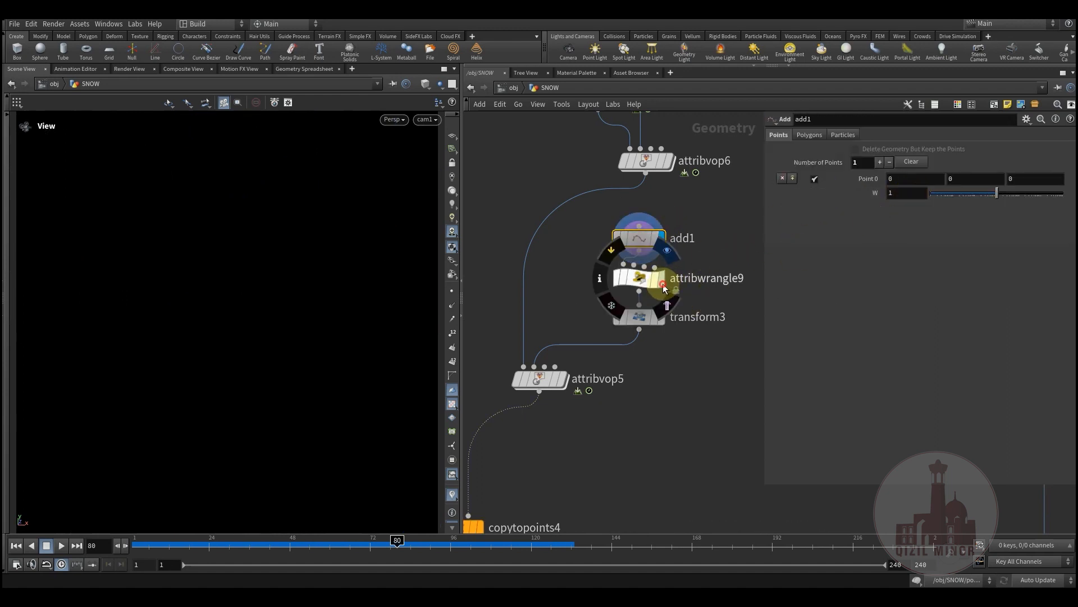
pyautogui.click(664, 285)
pyautogui.click(649, 293)
pyautogui.moveTo(693, 373); pyautogui.dragTo(692, 344, button='middle')
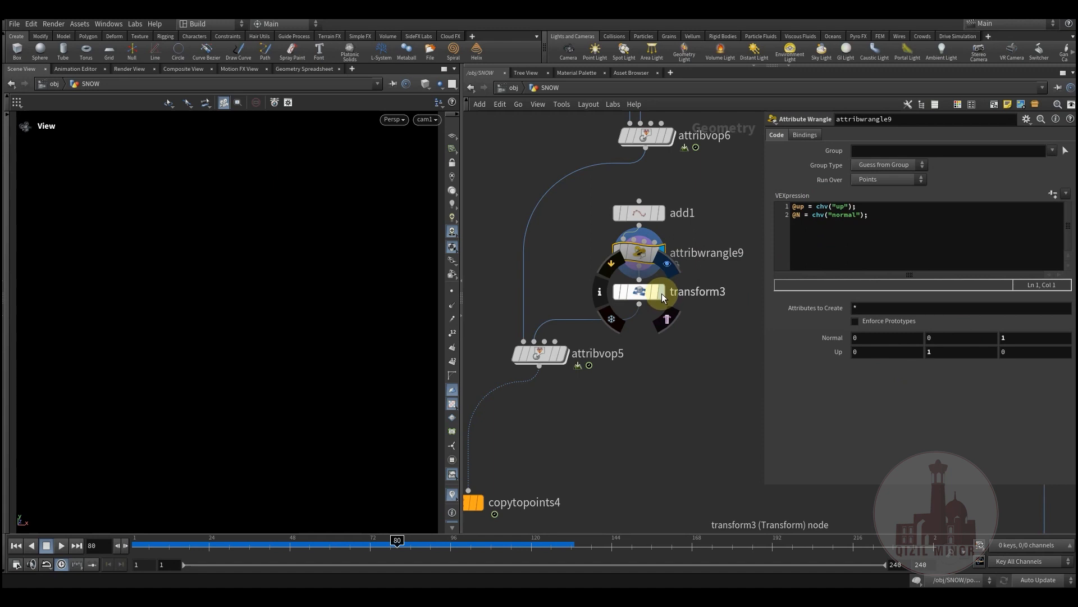
# Step: Display transform3 and examine the full translate and rotate expressions that reference the camera path /obj/cam1
pyautogui.click(658, 292)
pyautogui.moveTo(755, 339); pyautogui.dragTo(751, 305, button='middle')
pyautogui.moveTo(763, 312); pyautogui.dragTo(566, 340)
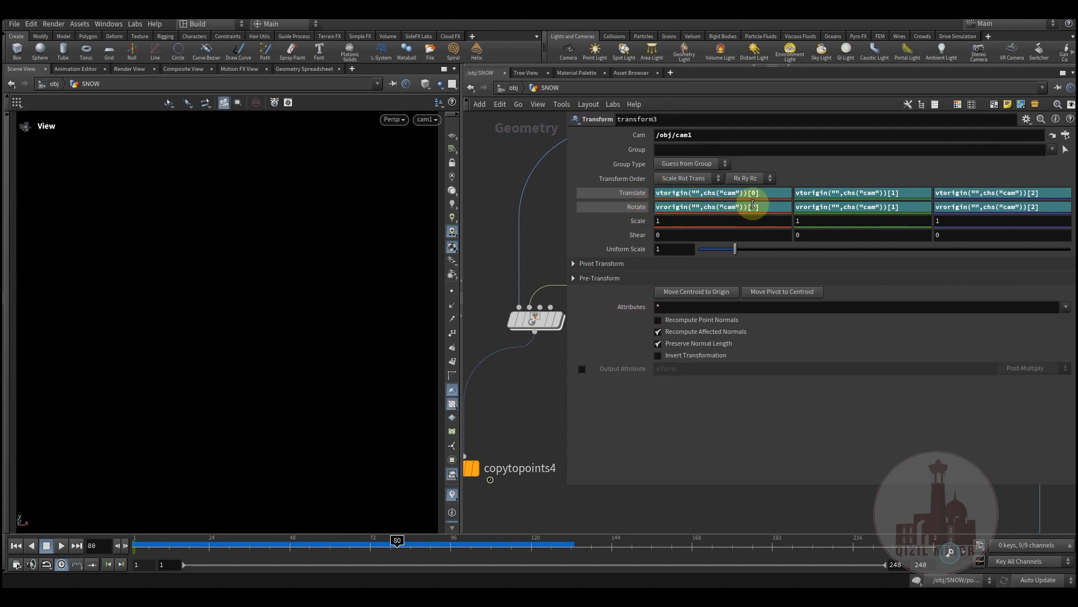
pyautogui.moveTo(761, 194); pyautogui.dragTo(663, 196)
pyautogui.moveTo(760, 208); pyautogui.dragTo(731, 208)
pyautogui.moveTo(660, 205); pyautogui.dragTo(643, 223)
pyautogui.moveTo(564, 375); pyautogui.dragTo(732, 345)
pyautogui.moveTo(643, 193); pyautogui.dragTo(630, 228, button='middle')
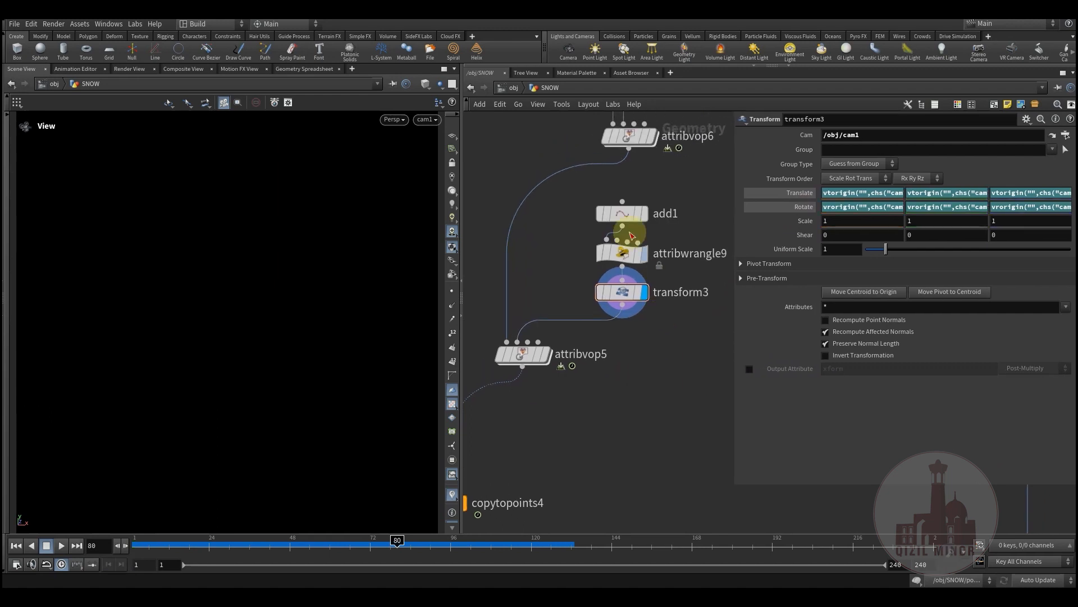
# Step: Leave the camera view and visualize the normal and up vectors of transform3's point
pyautogui.click(629, 292)
pyautogui.moveTo(283, 345); pyautogui.dragTo(283, 342)
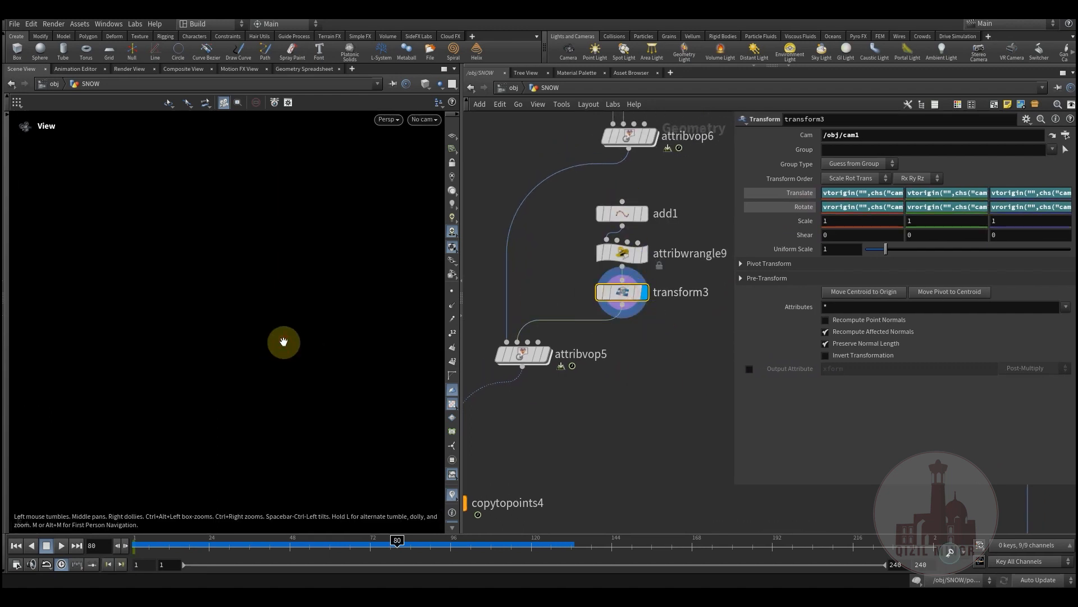
pyautogui.click(451, 305)
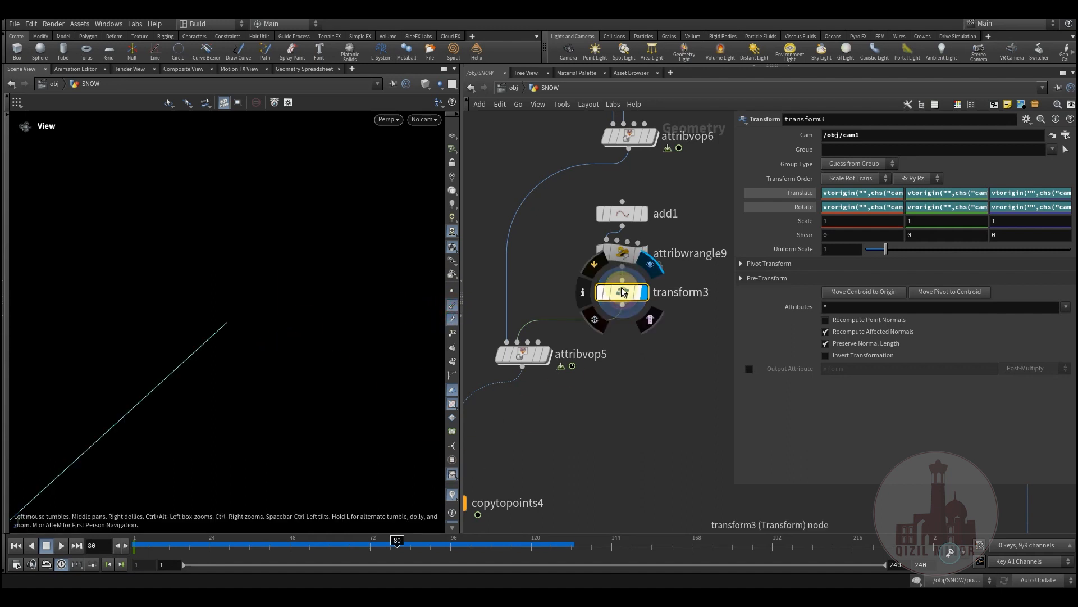
pyautogui.click(585, 293)
pyautogui.click(752, 273)
pyautogui.click(879, 113)
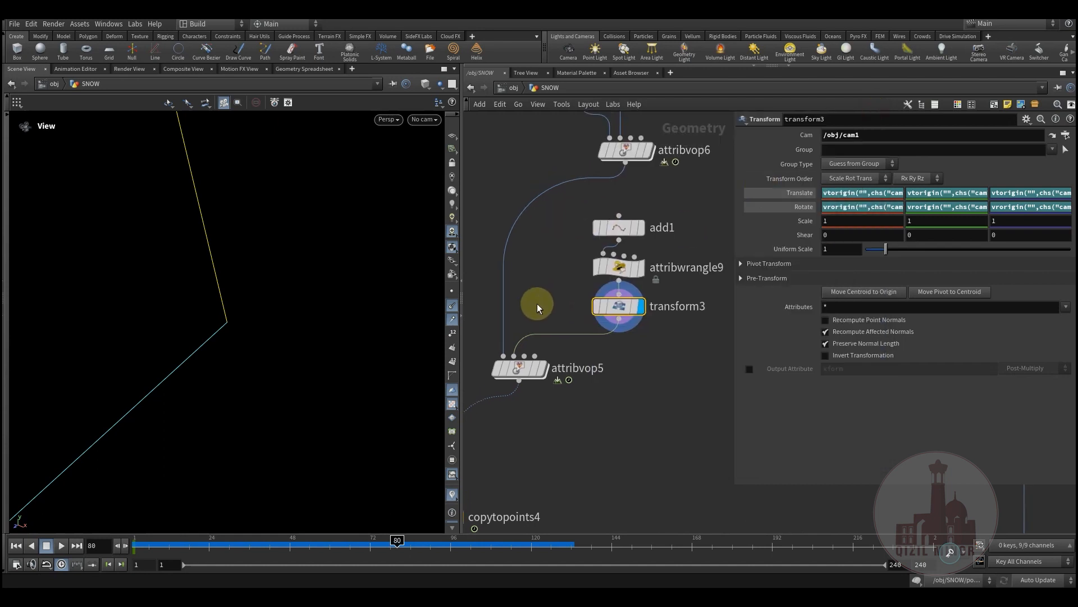
# Step: Show the other scene objects and inspect the point's vectors against the camera model's position and direction
pyautogui.click(434, 86)
pyautogui.click(458, 108)
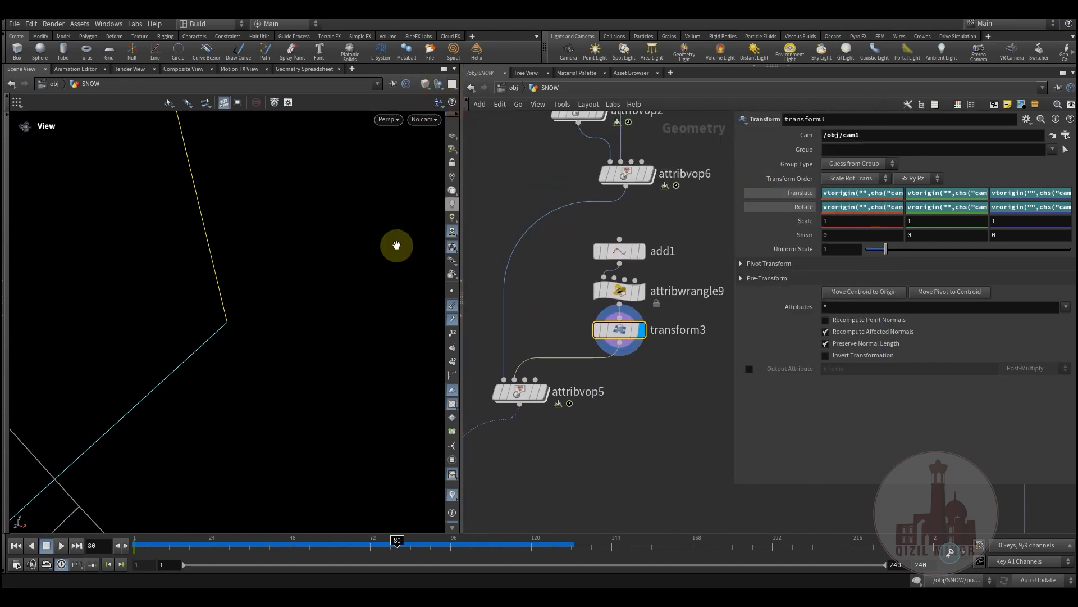
pyautogui.moveTo(263, 320); pyautogui.dragTo(275, 356)
pyautogui.moveTo(275, 356); pyautogui.dragTo(281, 322, button='right')
pyautogui.moveTo(289, 325)
pyautogui.mouseDown()
pyautogui.moveTo(353, 308)
pyautogui.moveTo(273, 293)
pyautogui.moveTo(303, 336)
pyautogui.mouseUp()
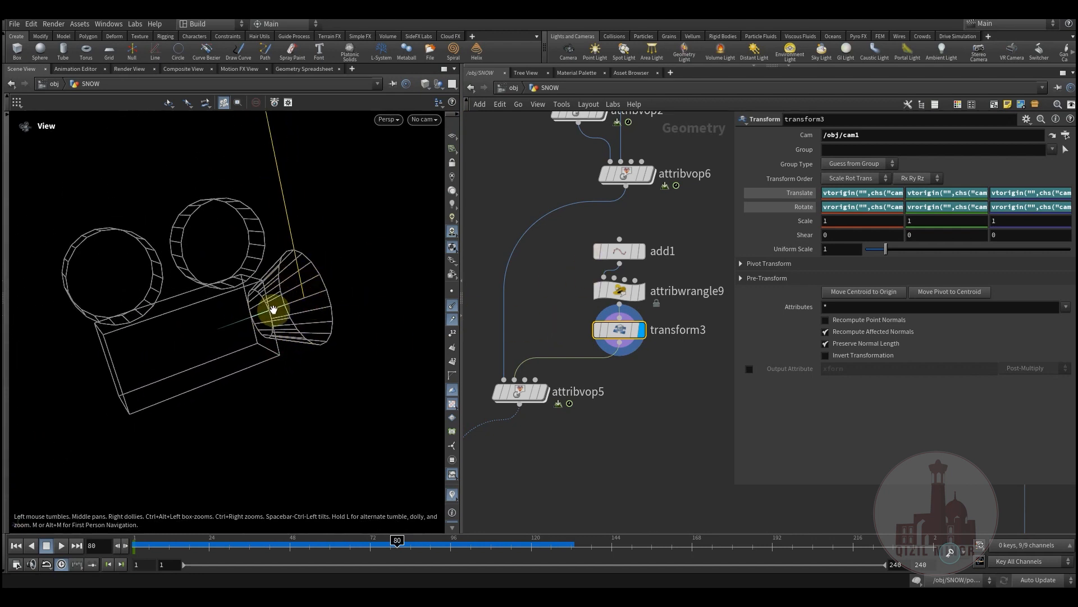
pyautogui.moveTo(264, 310)
pyautogui.mouseDown()
pyautogui.moveTo(277, 335)
pyautogui.moveTo(301, 293)
pyautogui.moveTo(209, 309)
pyautogui.moveTo(304, 296)
pyautogui.moveTo(145, 337)
pyautogui.moveTo(277, 318)
pyautogui.mouseUp()
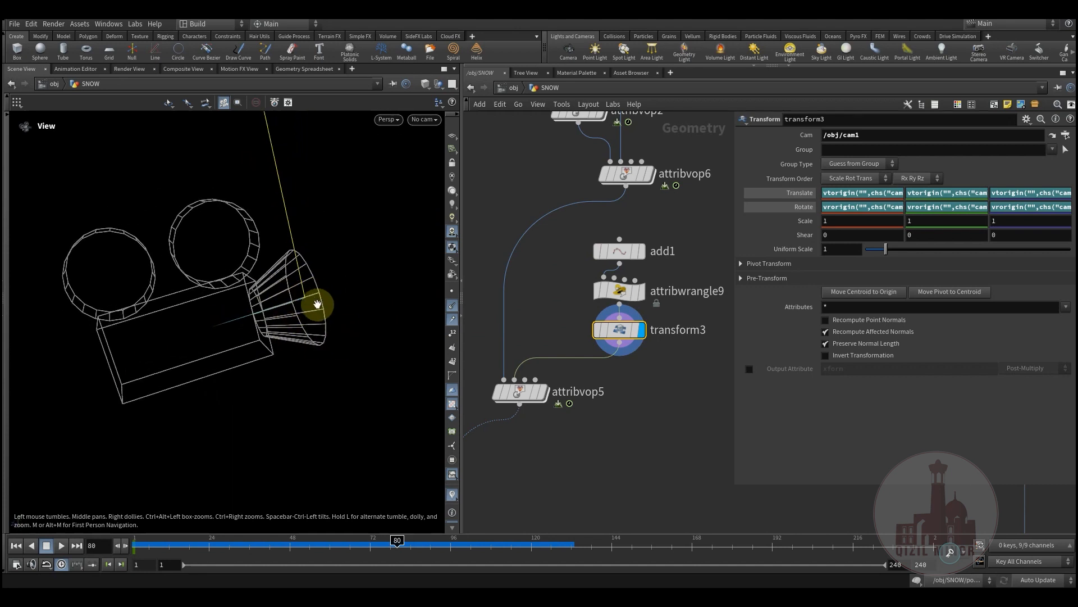
# Step: Display attribvop5 and inspect the snowflakes' normal and up vectors around the camera
pyautogui.moveTo(592, 427); pyautogui.dragTo(613, 411, button='middle')
pyautogui.click(569, 348)
pyautogui.click(541, 377)
pyautogui.moveTo(295, 328)
pyautogui.mouseDown()
pyautogui.moveTo(321, 320)
pyautogui.moveTo(309, 328)
pyautogui.mouseUp()
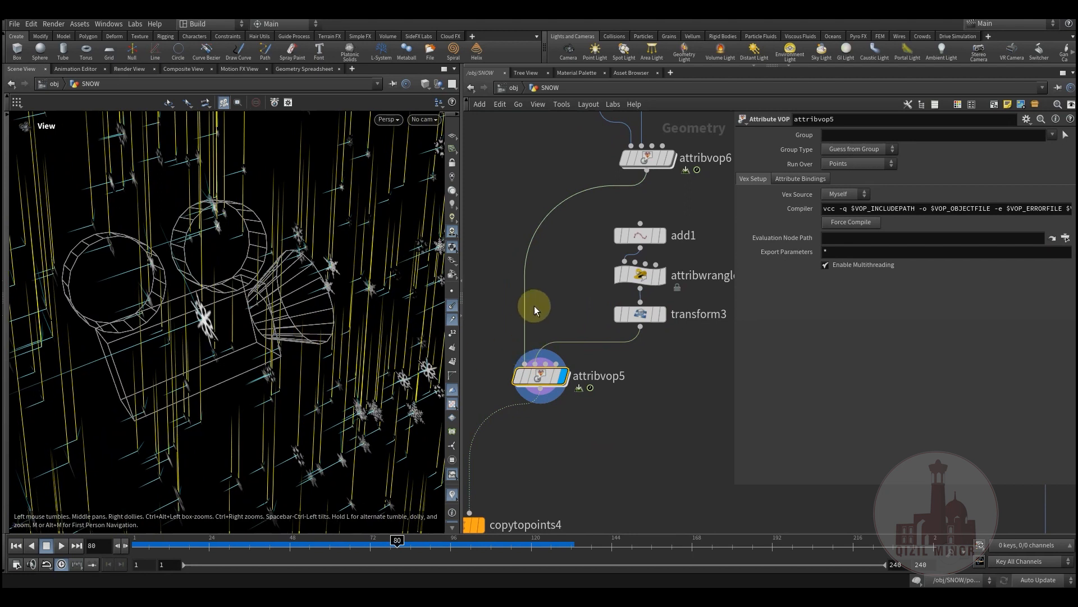
pyautogui.moveTo(546, 353); pyautogui.dragTo(549, 414, button='middle')
pyautogui.moveTo(254, 315)
pyautogui.mouseDown()
pyautogui.moveTo(293, 296)
pyautogui.moveTo(269, 318)
pyautogui.mouseUp()
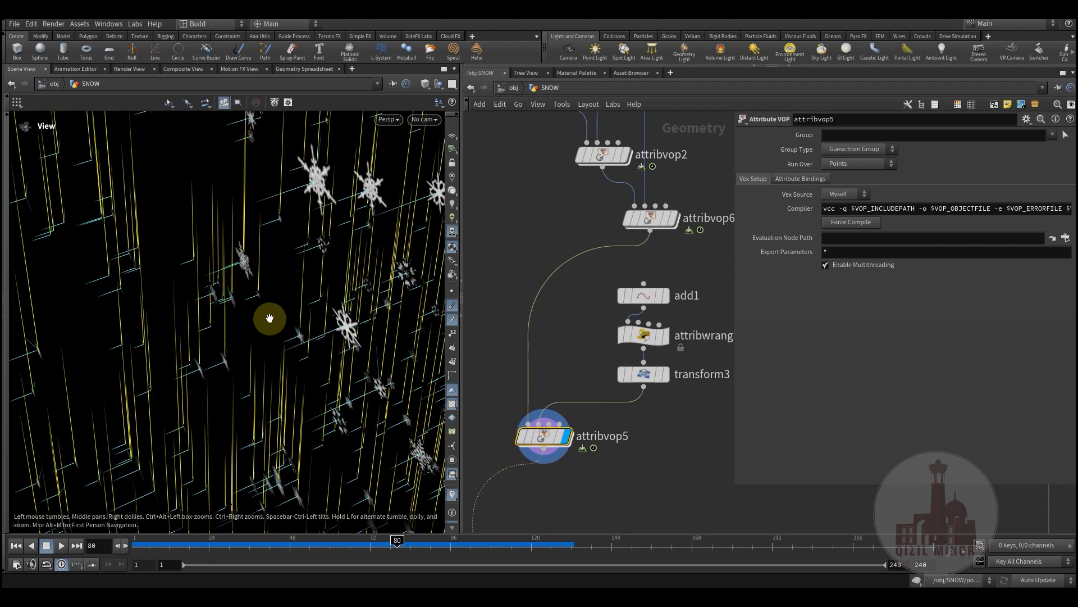
# Step: Look inside attribvop6's VOP network and return to the SNOW geometry network
pyautogui.moveTo(525, 332); pyautogui.dragTo(514, 388, button='middle')
pyautogui.moveTo(568, 348); pyautogui.dragTo(540, 341, button='middle')
pyautogui.doubleClick(612, 271)
pyautogui.moveTo(657, 326); pyautogui.dragTo(546, 372, button='middle')
pyautogui.click(547, 89)
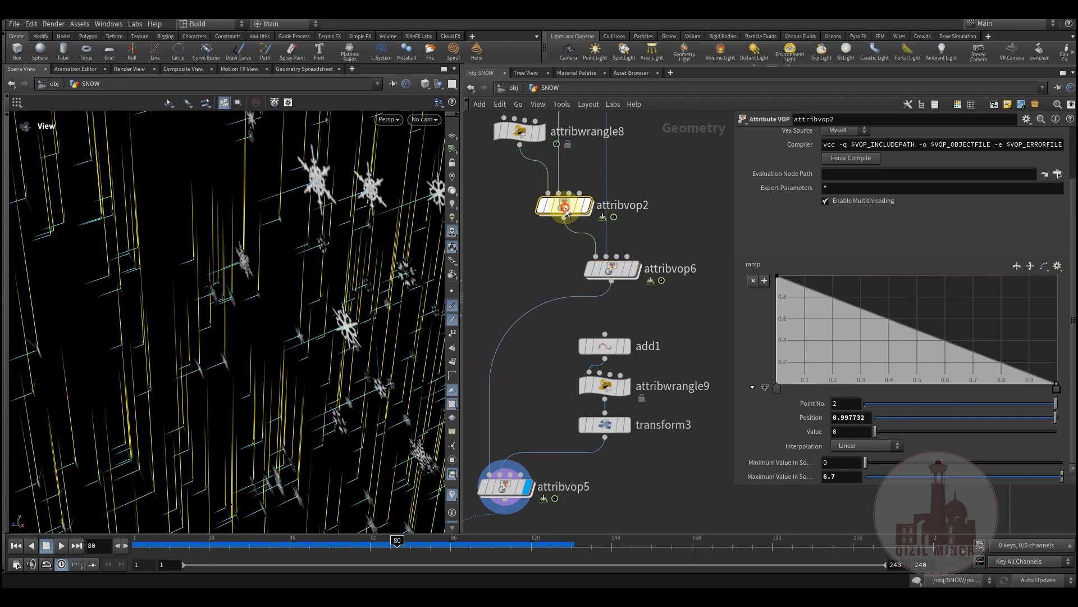
# Step: Examine the node connections inside attribvop2's VOP network, including its ramp and multiply nodes, and return to SNOW
pyautogui.doubleClick(564, 221)
pyautogui.moveTo(648, 362); pyautogui.dragTo(613, 386, button='middle')
pyautogui.scroll(5, 606, 309)
pyautogui.scroll(1, 610, 304)
pyautogui.moveTo(626, 305); pyautogui.dragTo(558, 342, button='middle')
pyautogui.scroll(-6, 647, 325)
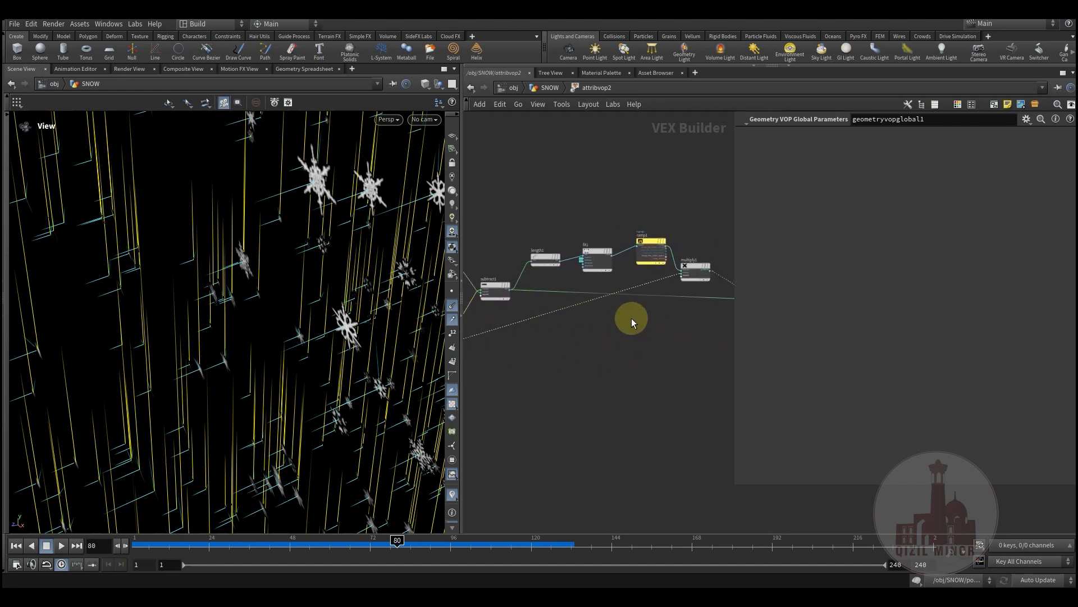
pyautogui.click(549, 89)
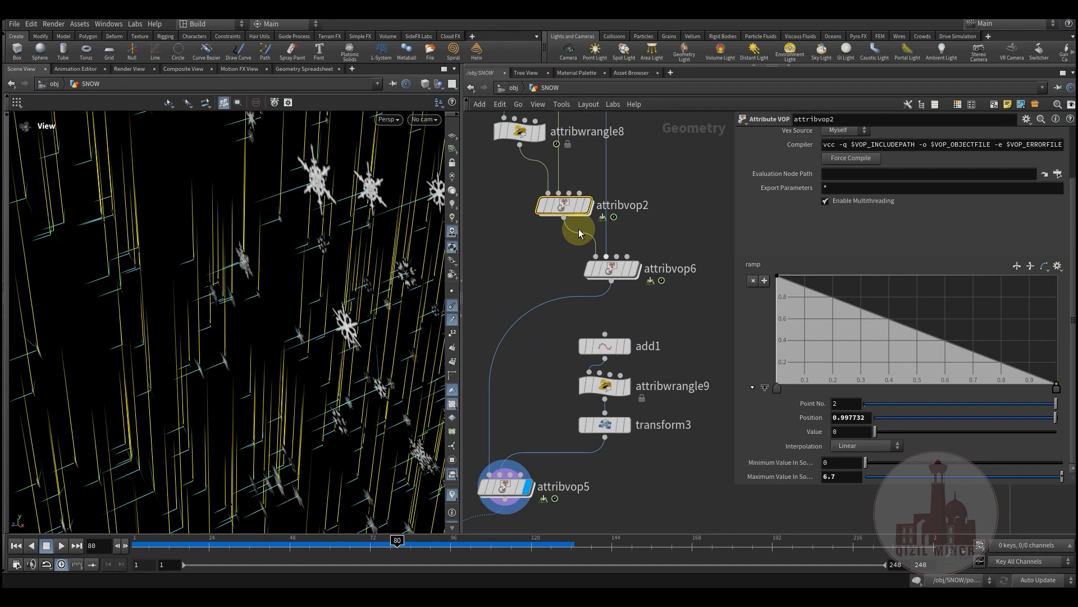
# Step: Display attribvop2 and orbit around its snowflakes to check their vectors without camera-based orientation
pyautogui.click(587, 206)
pyautogui.moveTo(545, 264); pyautogui.dragTo(567, 279, button='middle')
pyautogui.moveTo(264, 378); pyautogui.dragTo(229, 338)
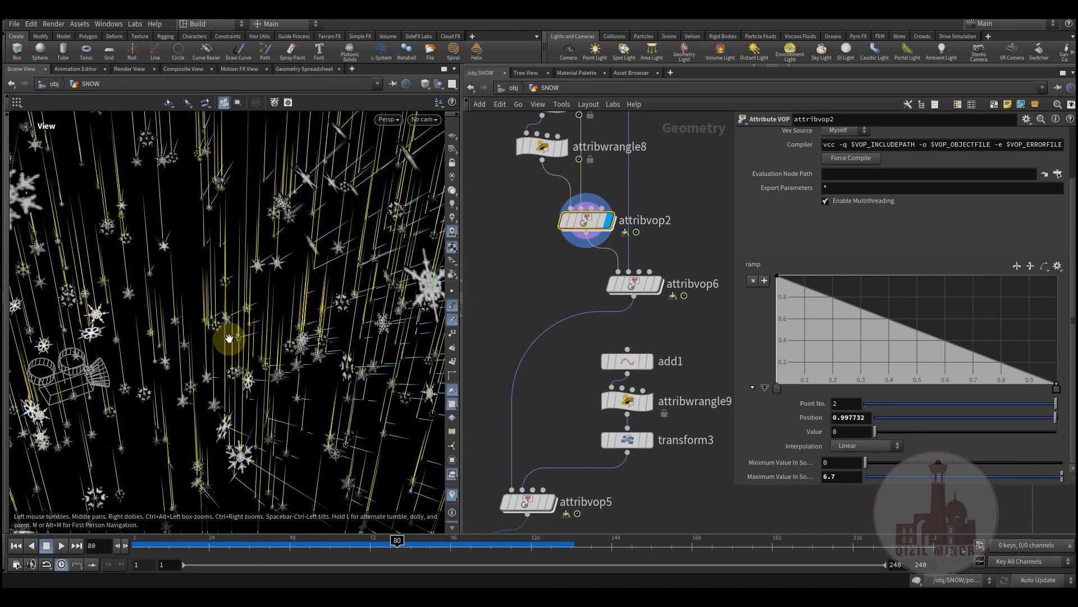
# Step: Trace the branch above attribvop2 and check attribwrangle6's node information for its point attributes
pyautogui.moveTo(534, 284); pyautogui.dragTo(517, 420, button='middle')
pyautogui.scroll(-6, 535, 409)
pyautogui.moveTo(681, 296); pyautogui.dragTo(676, 305, button='middle')
pyautogui.moveTo(507, 400); pyautogui.dragTo(605, 314, button='middle')
pyautogui.scroll(2, 604, 314)
pyautogui.scroll(3, 604, 315)
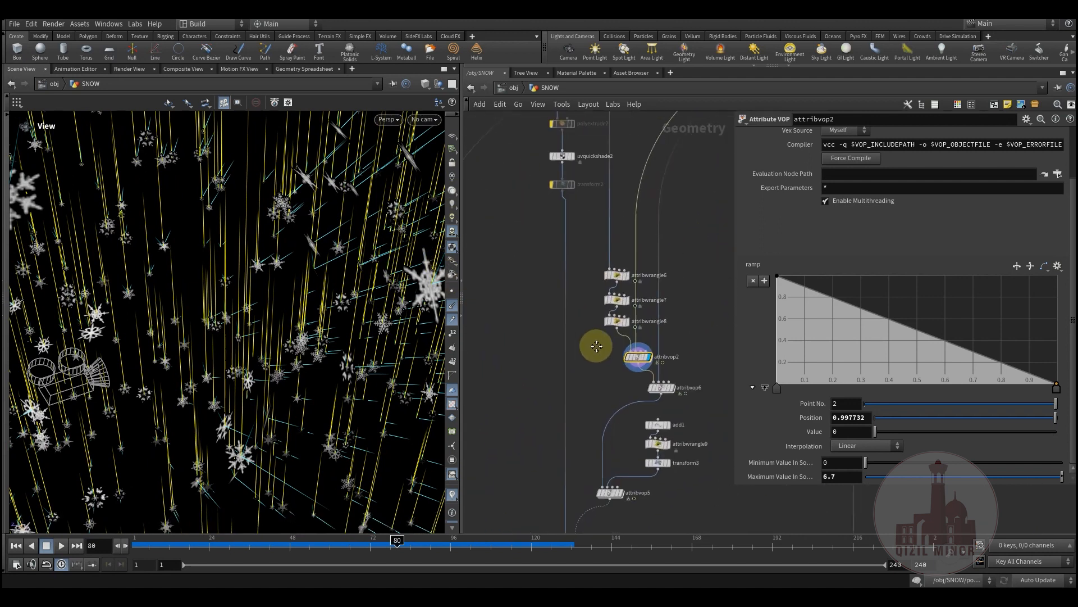
pyautogui.middleClick(614, 292)
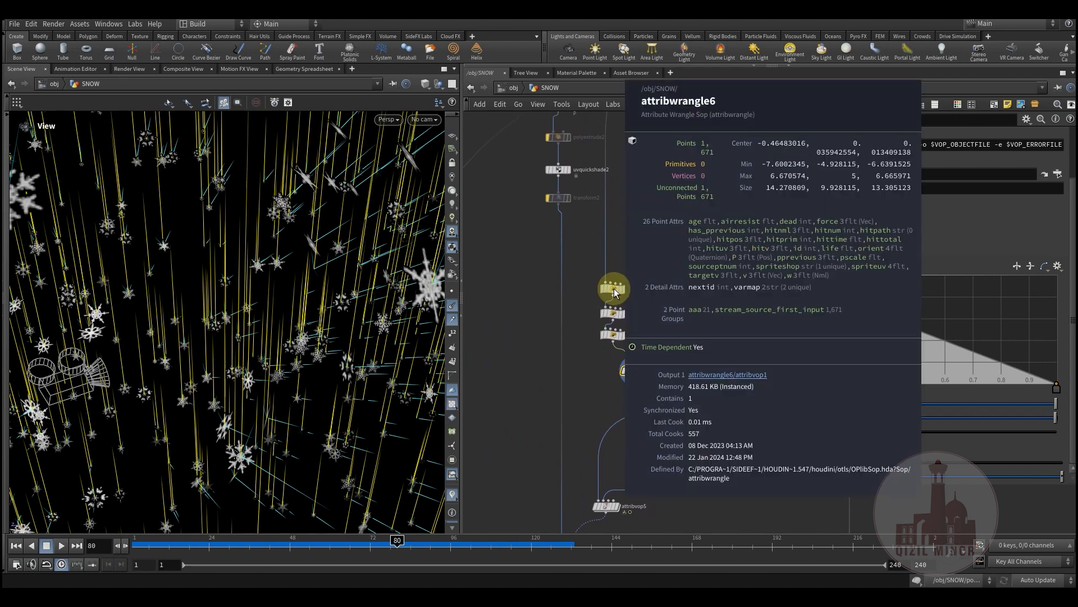
pyautogui.scroll(3, 584, 337)
# Step: Examine from several angles how attribvop2's snowflake vectors point relative to the camera
pyautogui.moveTo(273, 365)
pyautogui.mouseDown()
pyautogui.moveTo(251, 306)
pyautogui.moveTo(214, 311)
pyautogui.moveTo(203, 340)
pyautogui.mouseUp()
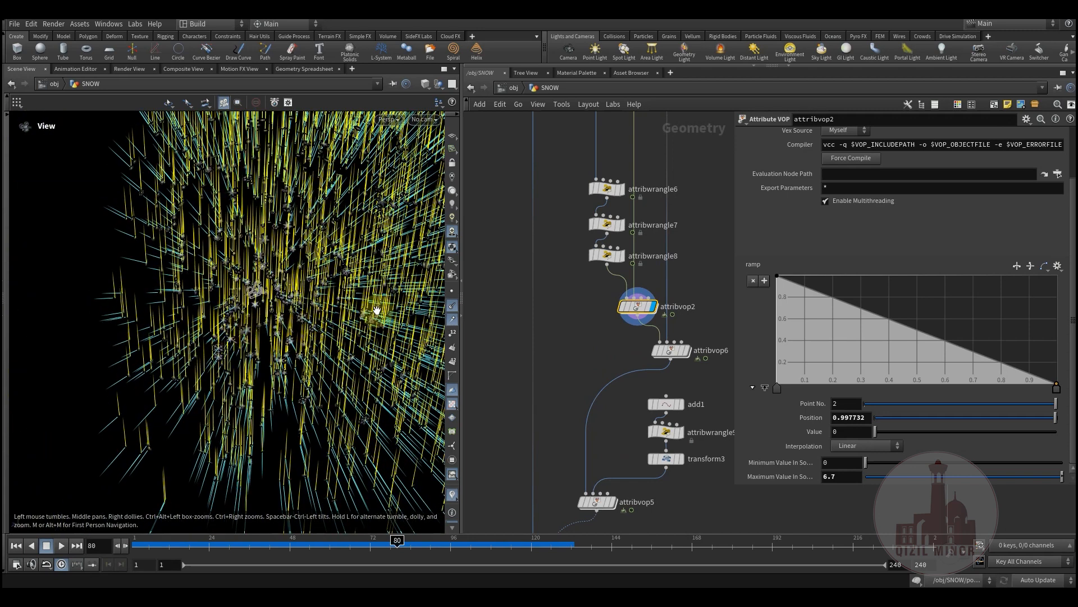
pyautogui.moveTo(265, 303); pyautogui.dragTo(333, 252)
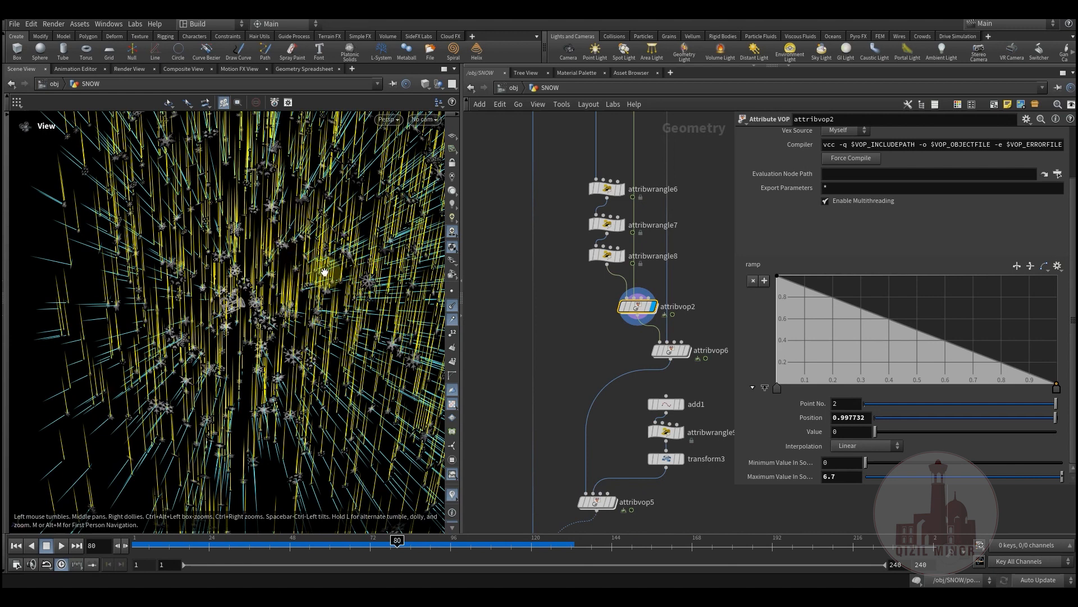
pyautogui.moveTo(323, 252); pyautogui.dragTo(360, 291)
pyautogui.moveTo(251, 261); pyautogui.dragTo(206, 206)
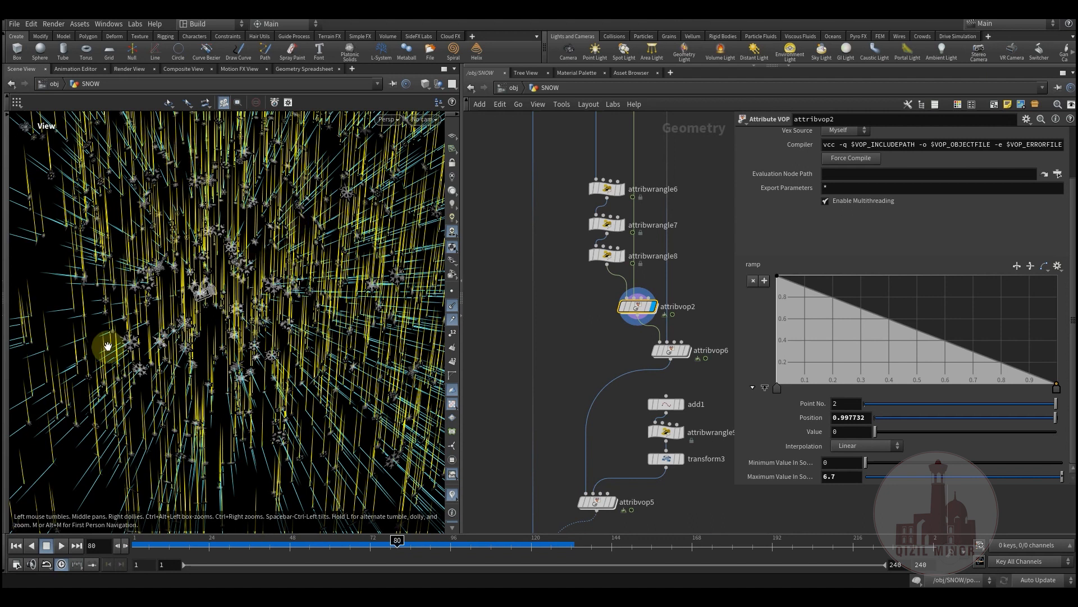
# Step: Display transform3 again to check its single oriented point at the camera
pyautogui.moveTo(574, 320); pyautogui.dragTo(559, 222, button='middle')
pyautogui.scroll(3, 608, 381)
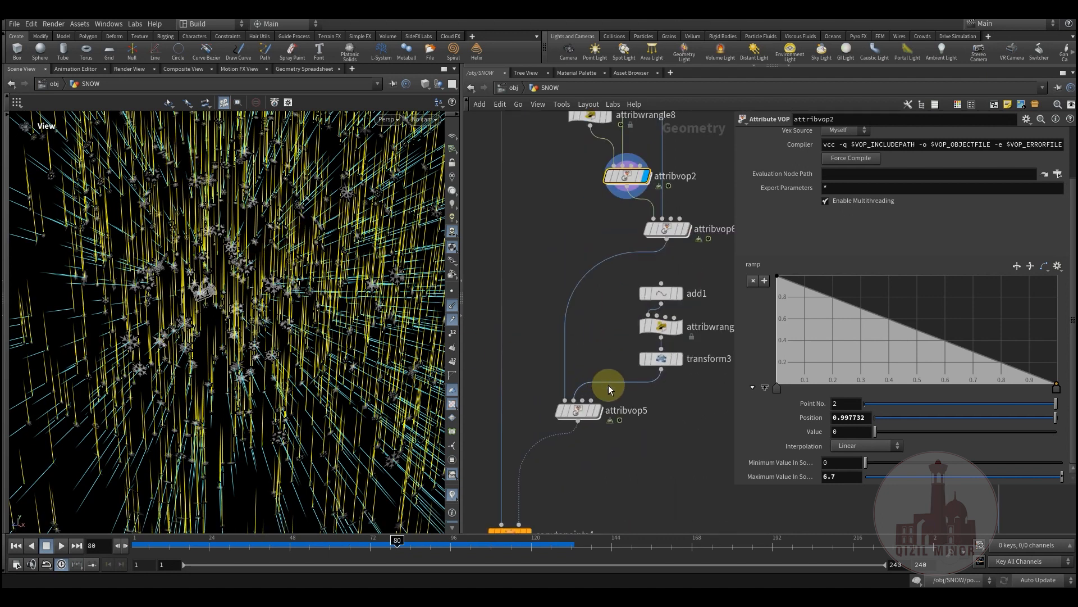
pyautogui.moveTo(645, 409); pyautogui.dragTo(592, 408, button='middle')
pyautogui.click(657, 351)
pyautogui.click(641, 355)
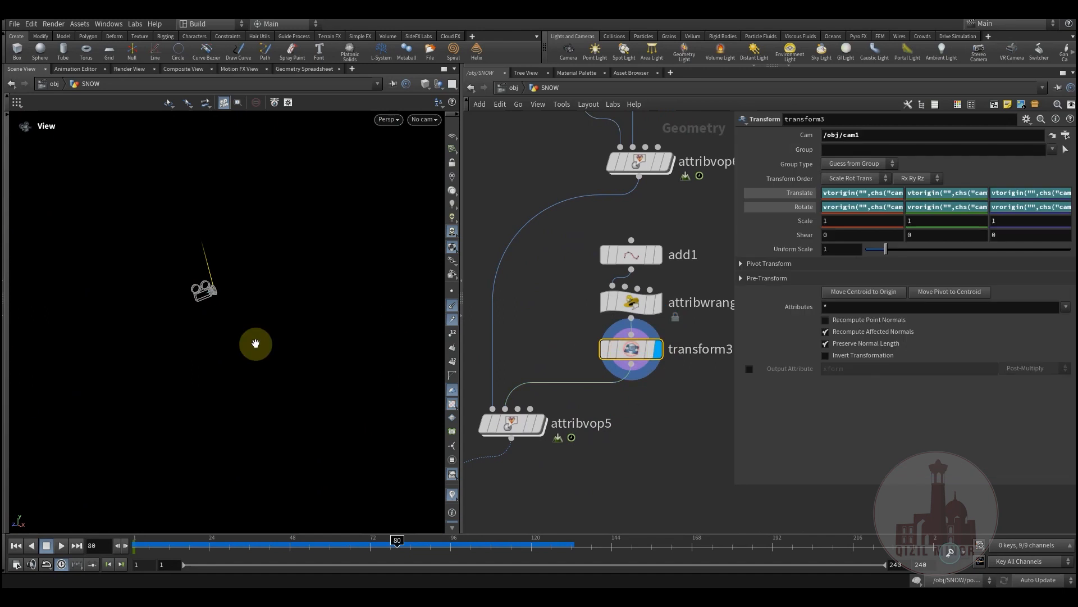
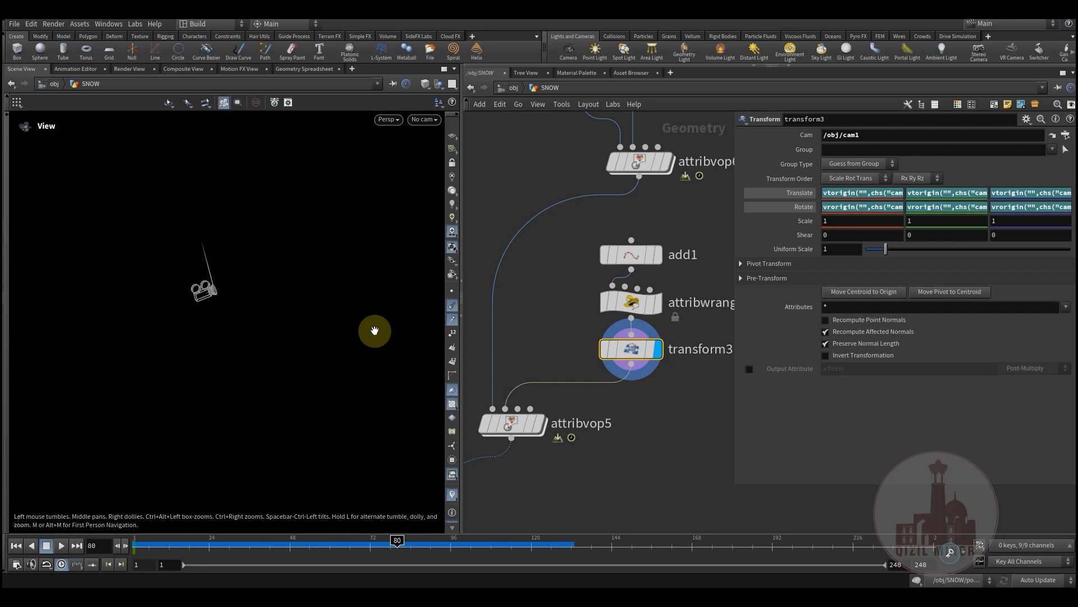
# Step: Display attribvop5 again and check how its snowflakes are oriented around the camera
pyautogui.click(553, 438)
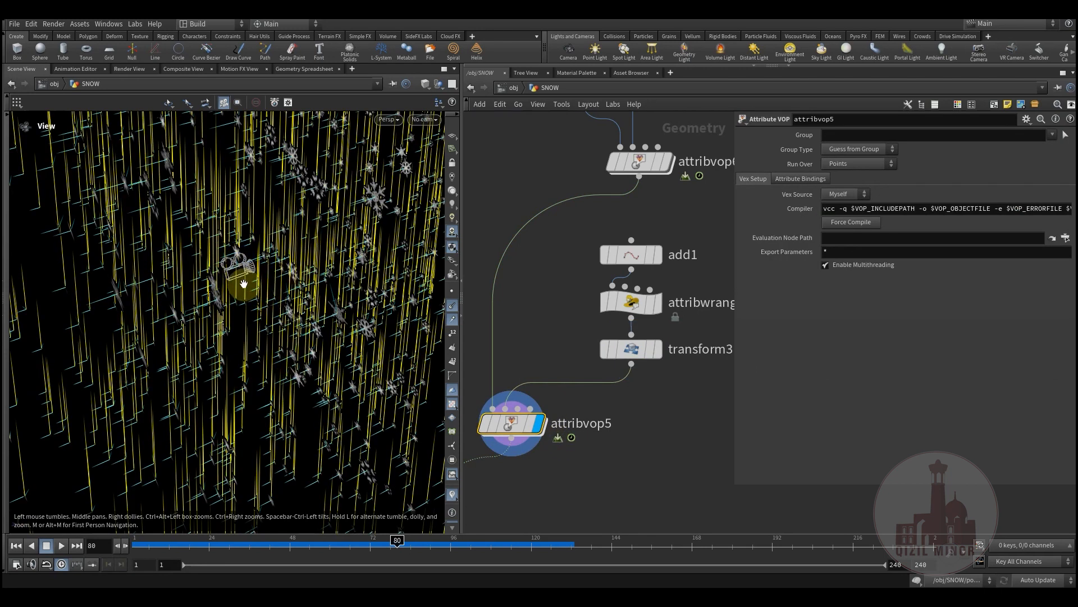
pyautogui.moveTo(260, 270); pyautogui.dragTo(237, 329, button='middle')
pyautogui.moveTo(534, 307); pyautogui.dragTo(534, 395, button='middle')
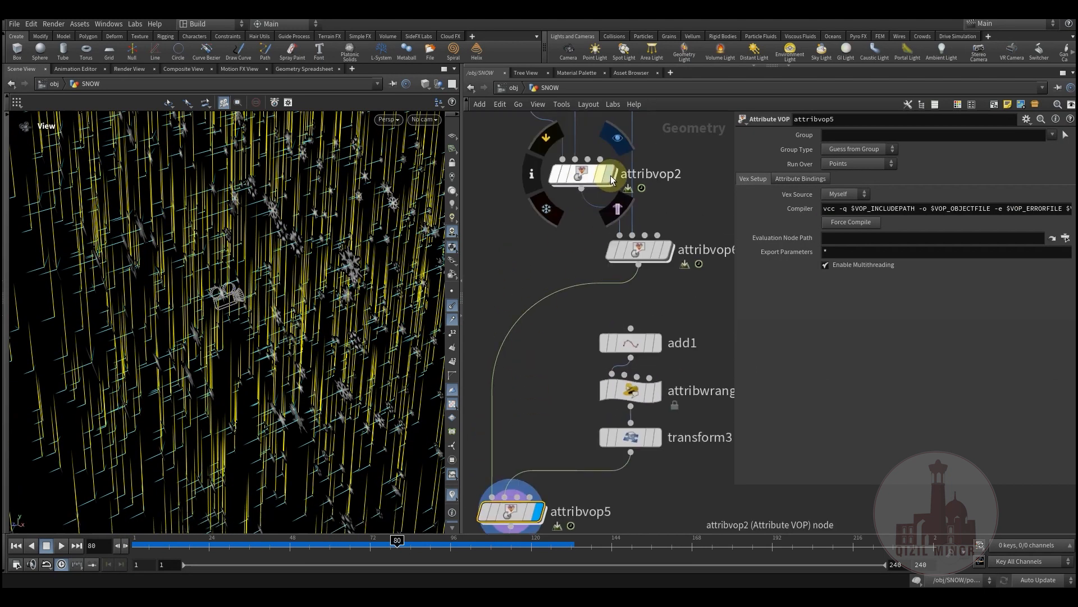
# Step: Display attribvop2 and attribvop5 in turn and compare how their snowflakes are oriented around the camera
pyautogui.click(611, 177)
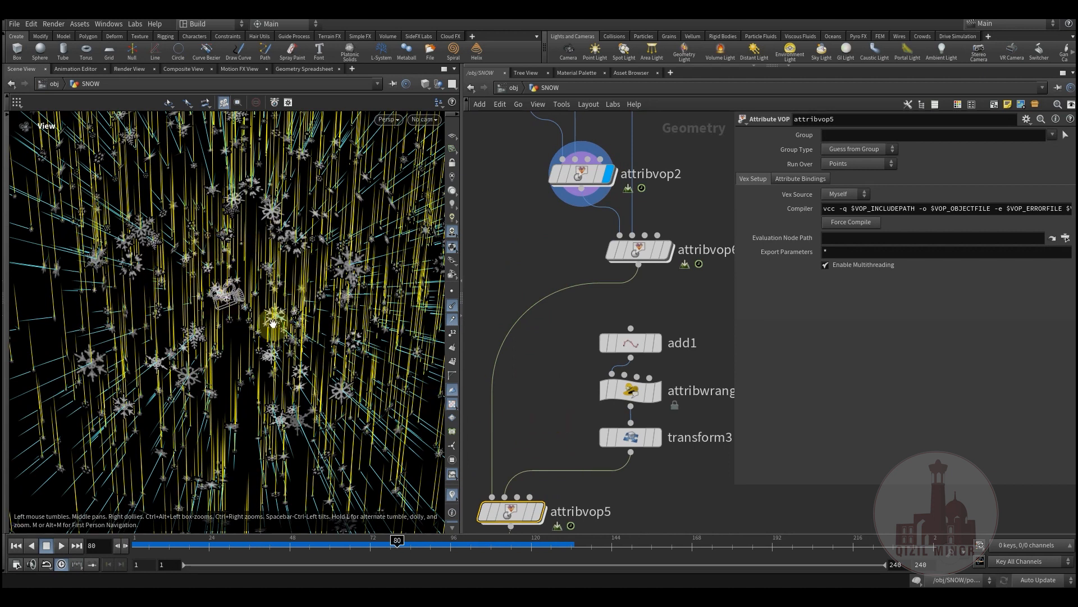
pyautogui.moveTo(467, 407); pyautogui.dragTo(547, 319, button='middle')
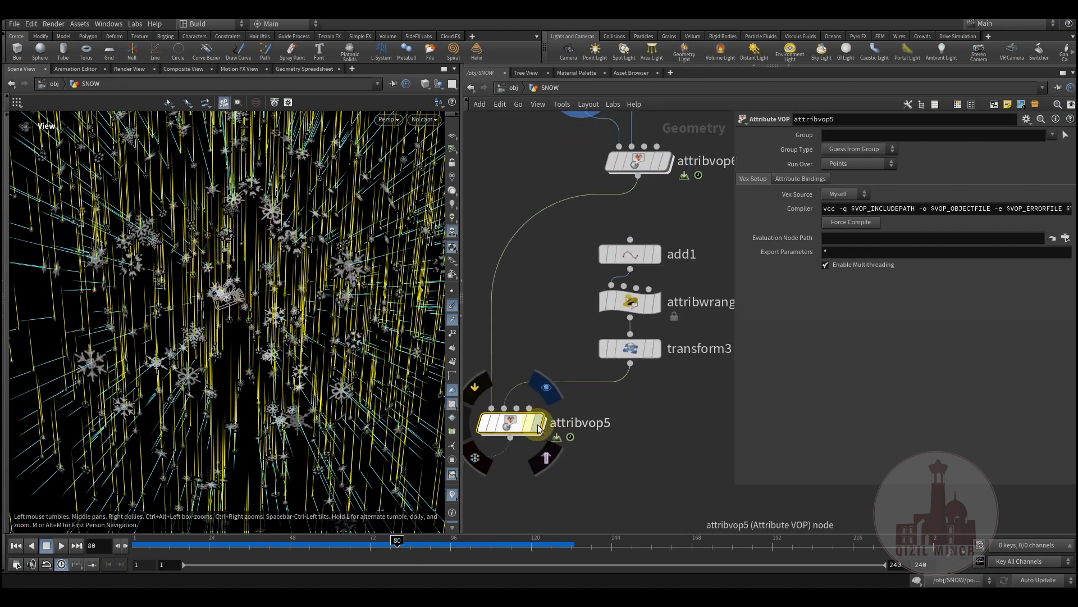
pyautogui.click(537, 422)
pyautogui.moveTo(246, 276); pyautogui.dragTo(210, 300)
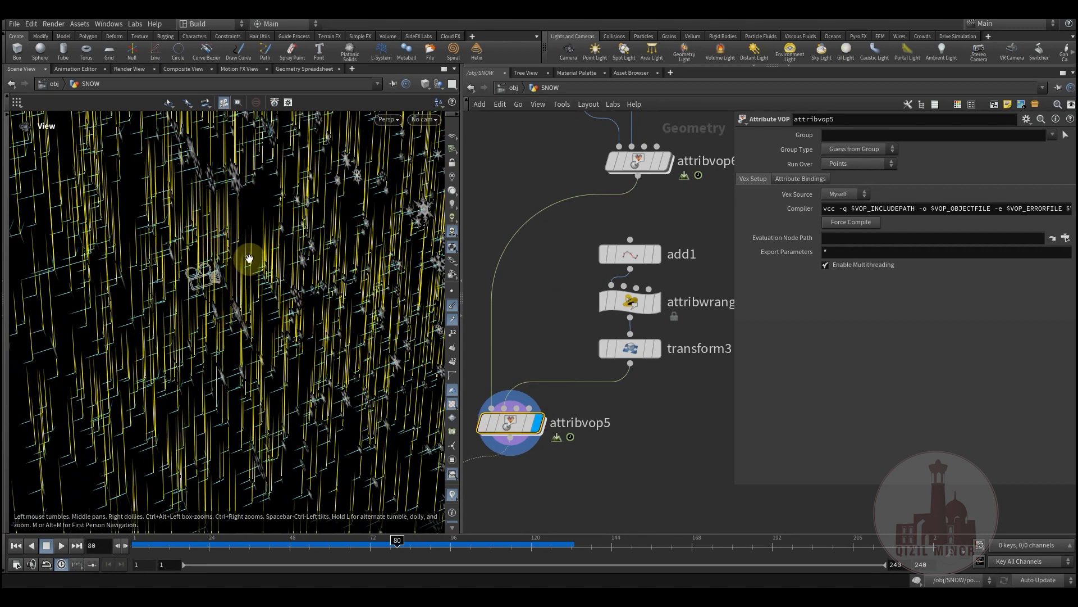
# Step: Display copytopoints4 and hide the point vectors in the viewport to inspect the copied snowflakes
pyautogui.moveTo(595, 464); pyautogui.dragTo(645, 341, button='middle')
pyautogui.scroll(-2, 646, 341)
pyautogui.moveTo(596, 389); pyautogui.dragTo(625, 362, button='middle')
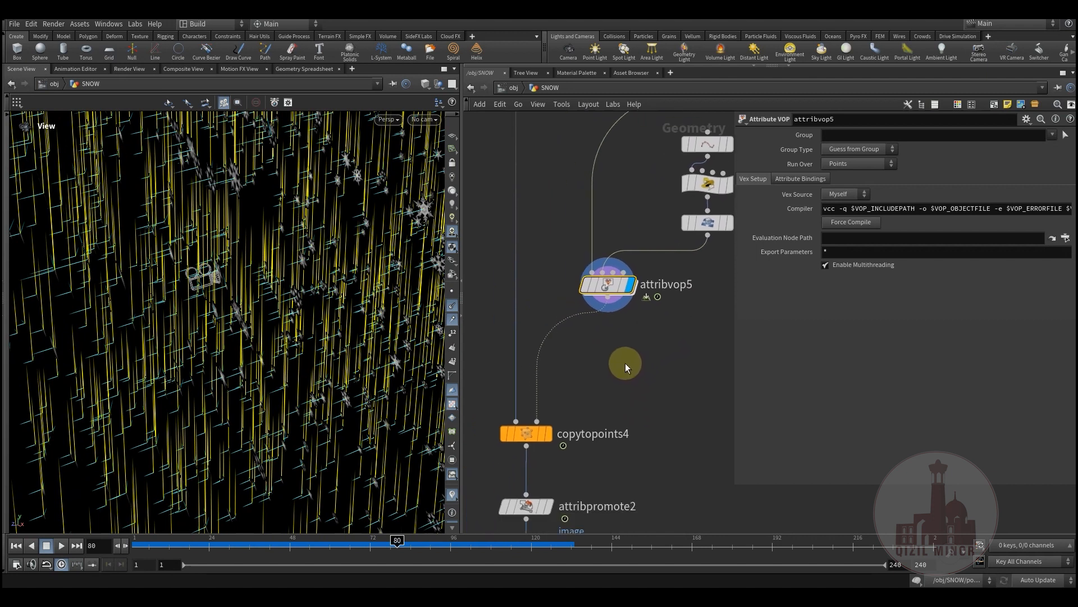
pyautogui.click(549, 437)
pyautogui.click(531, 436)
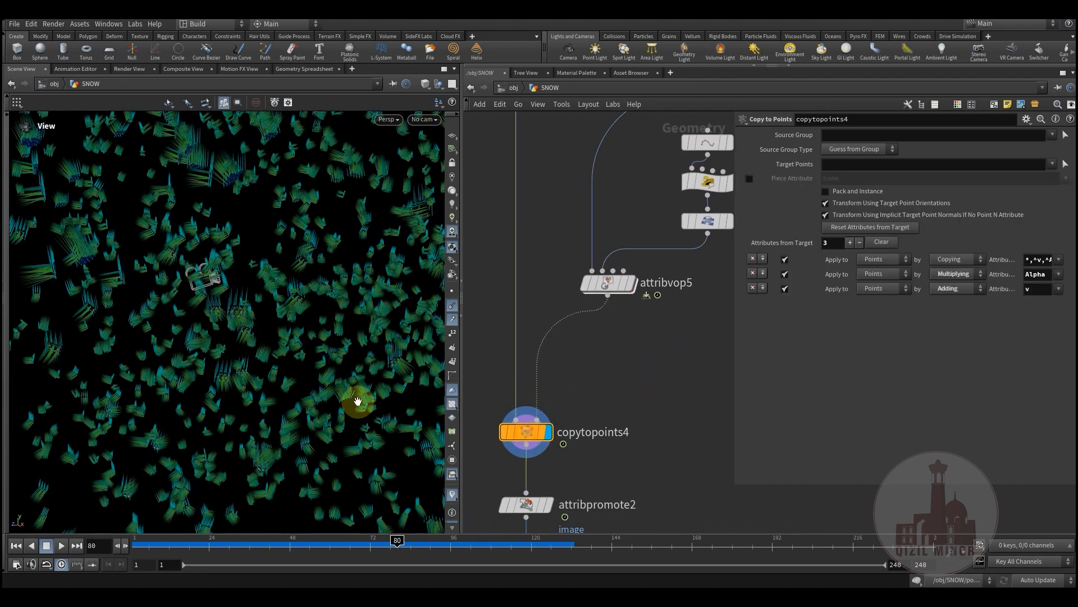
pyautogui.click(452, 306)
pyautogui.click(450, 318)
pyautogui.moveTo(305, 320); pyautogui.dragTo(402, 356)
pyautogui.moveTo(341, 262); pyautogui.dragTo(292, 331)
# Step: Bypass popspin1 inside the popnet simulation and return to the SNOW network
pyautogui.moveTo(559, 372); pyautogui.dragTo(555, 452, button='middle')
pyautogui.scroll(-8, 571, 341)
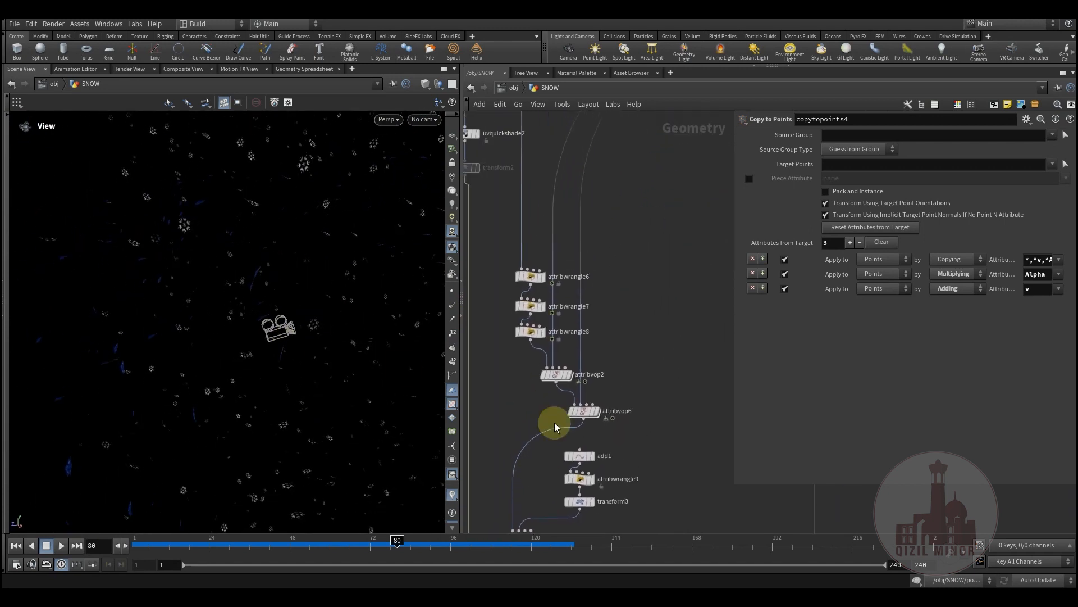
pyautogui.scroll(6, 569, 344)
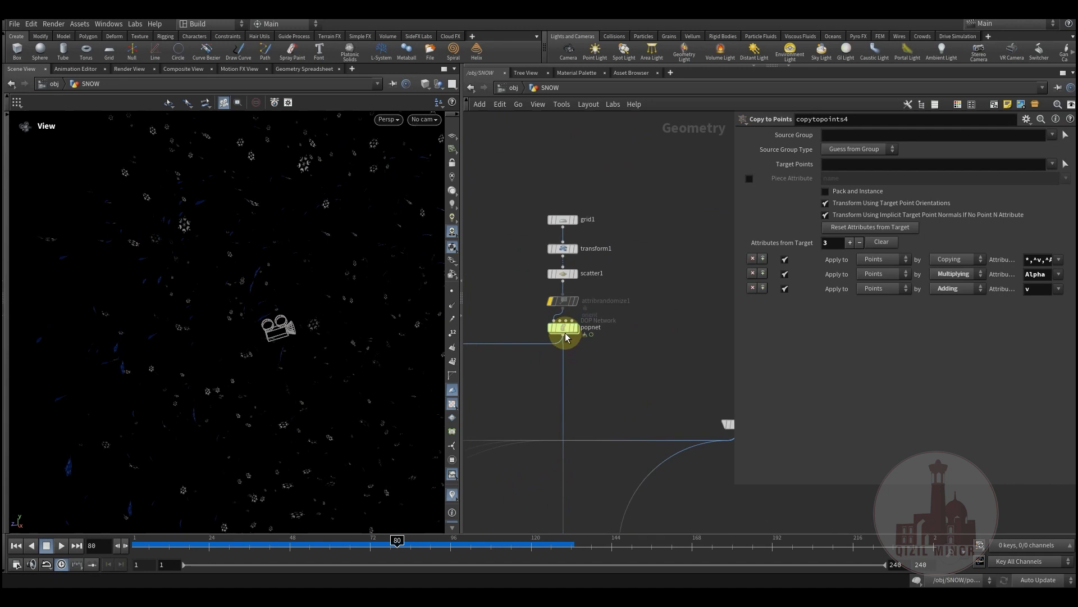
pyautogui.doubleClick(569, 330)
pyautogui.moveTo(564, 337); pyautogui.dragTo(524, 332, button='middle')
pyautogui.moveTo(650, 272); pyautogui.dragTo(654, 323, button='middle')
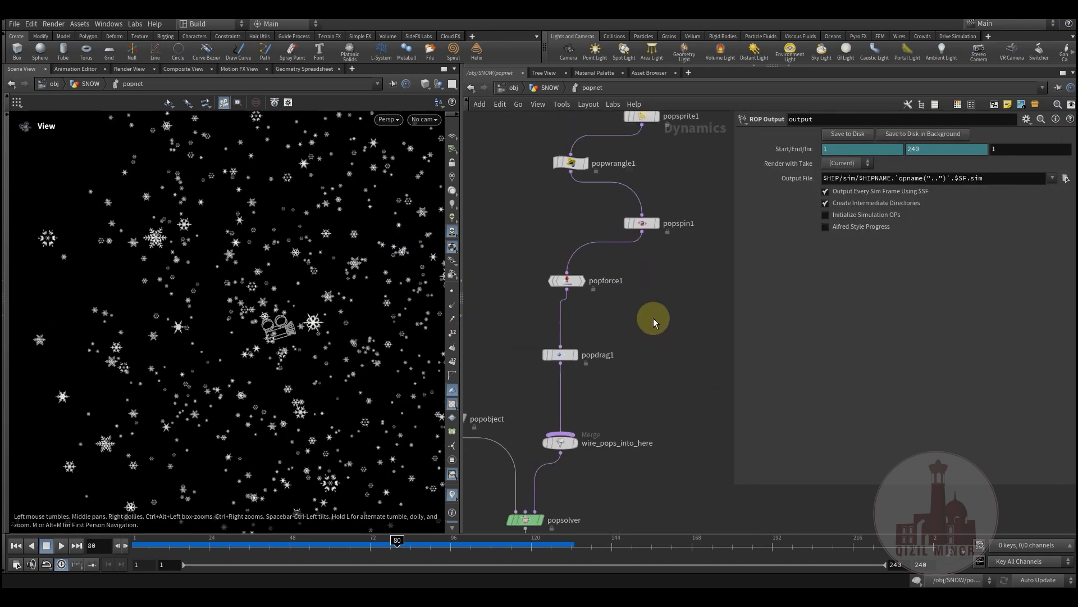
pyautogui.moveTo(678, 261); pyautogui.dragTo(657, 360, button='middle')
pyautogui.moveTo(642, 292)
pyautogui.click(621, 264)
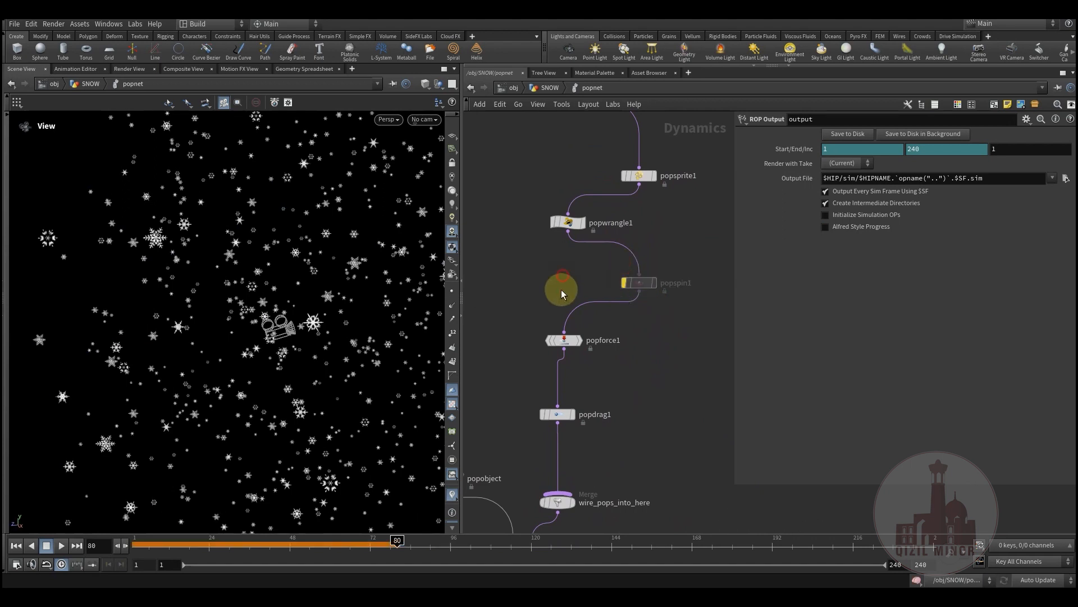
pyautogui.moveTo(519, 103); pyautogui.dragTo(548, 128, button='middle')
pyautogui.click(538, 90)
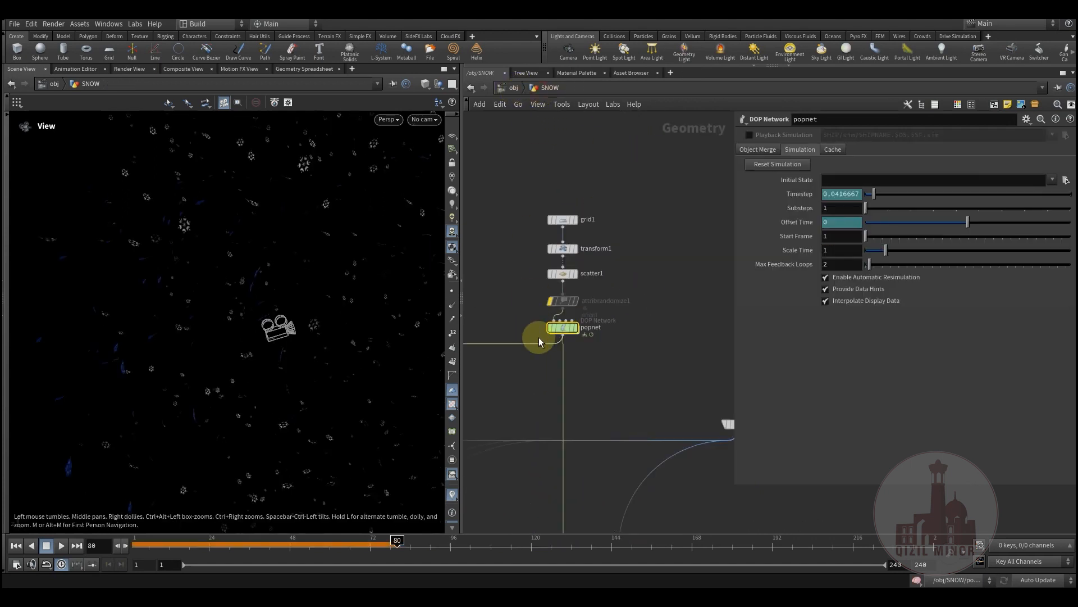
# Step: Look through cam1 and preview the falling snowflakes at frames 53 and 69
pyautogui.click(425, 119)
pyautogui.click(433, 173)
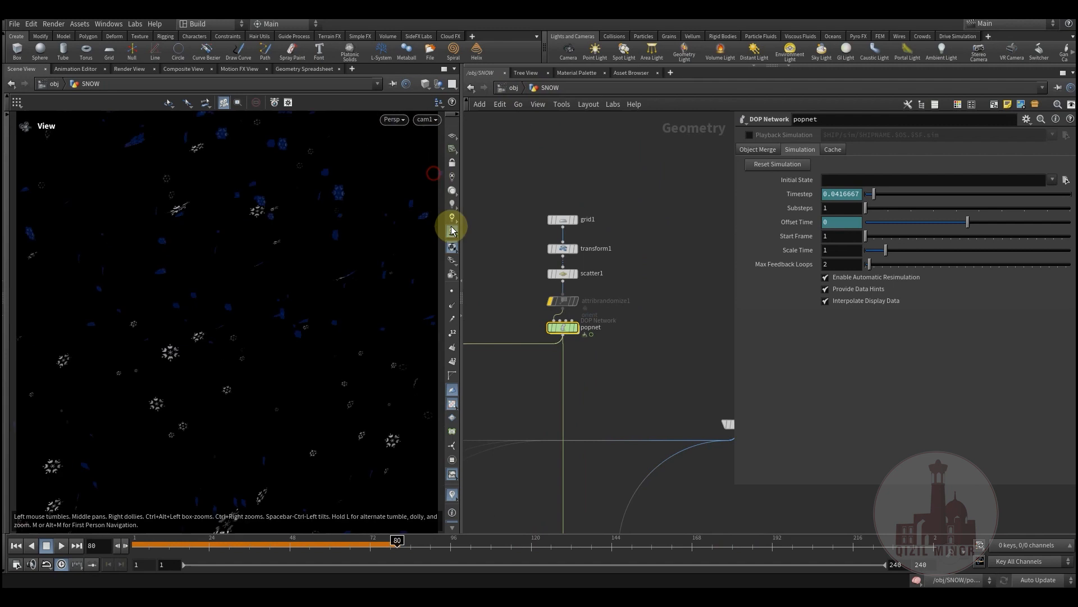
pyautogui.click(47, 546)
pyautogui.moveTo(179, 551); pyautogui.dragTo(306, 560)
pyautogui.moveTo(622, 373); pyautogui.dragTo(453, 428, button='middle')
pyautogui.scroll(4, 574, 260)
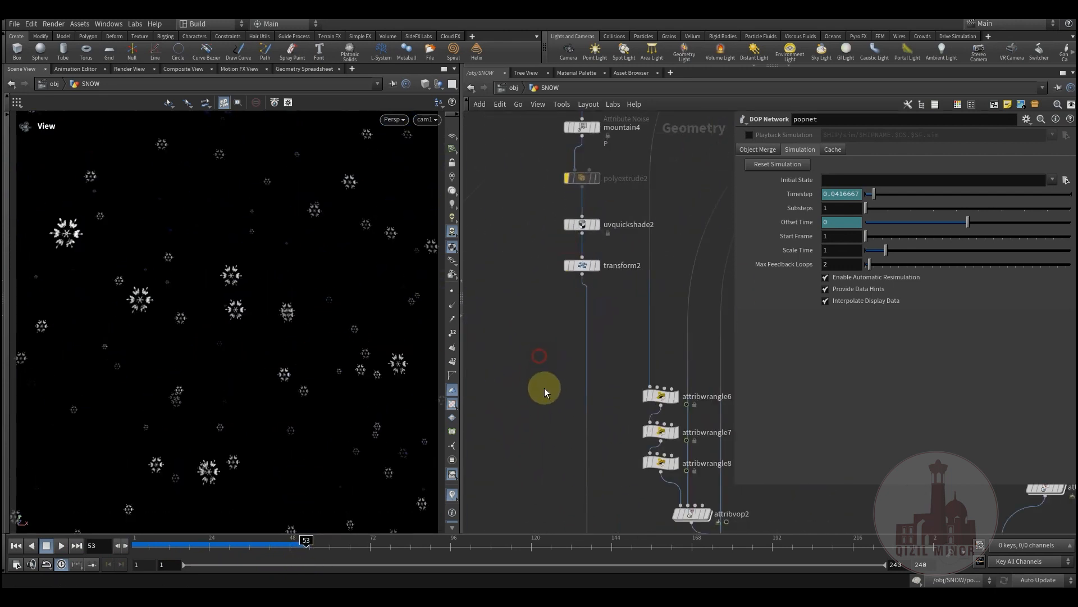
pyautogui.moveTo(544, 385); pyautogui.dragTo(549, 342, button='middle')
pyautogui.moveTo(241, 547); pyautogui.dragTo(357, 557)
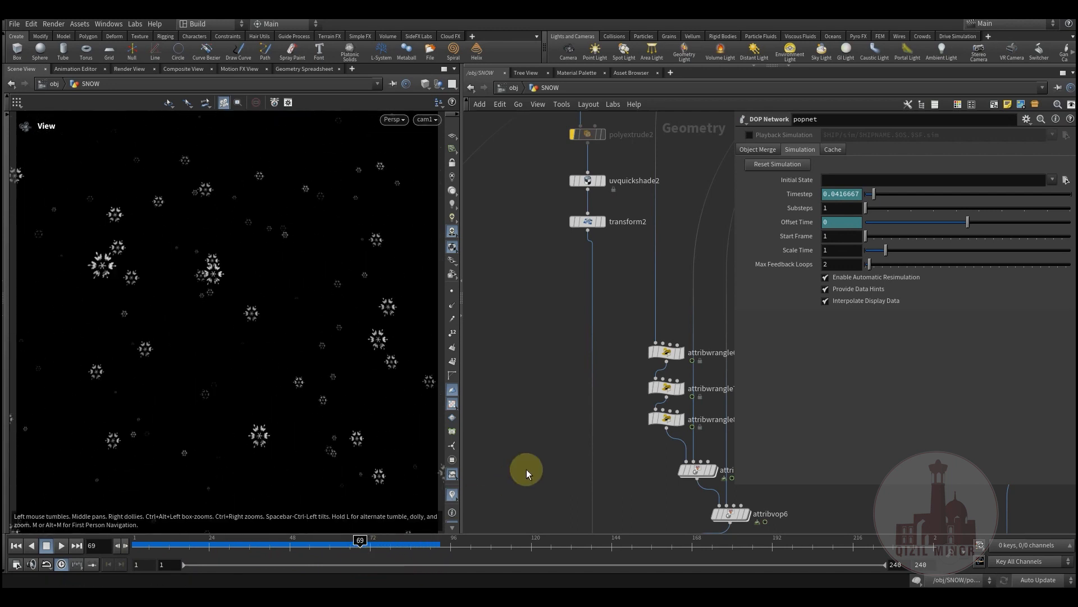
# Step: Display null4 at the end of the copytopoints4 branch
pyautogui.moveTo(569, 465); pyautogui.dragTo(528, 257, button='middle')
pyautogui.scroll(-3, 545, 189)
pyautogui.moveTo(612, 390); pyautogui.dragTo(592, 194, button='middle')
pyautogui.scroll(3, 537, 279)
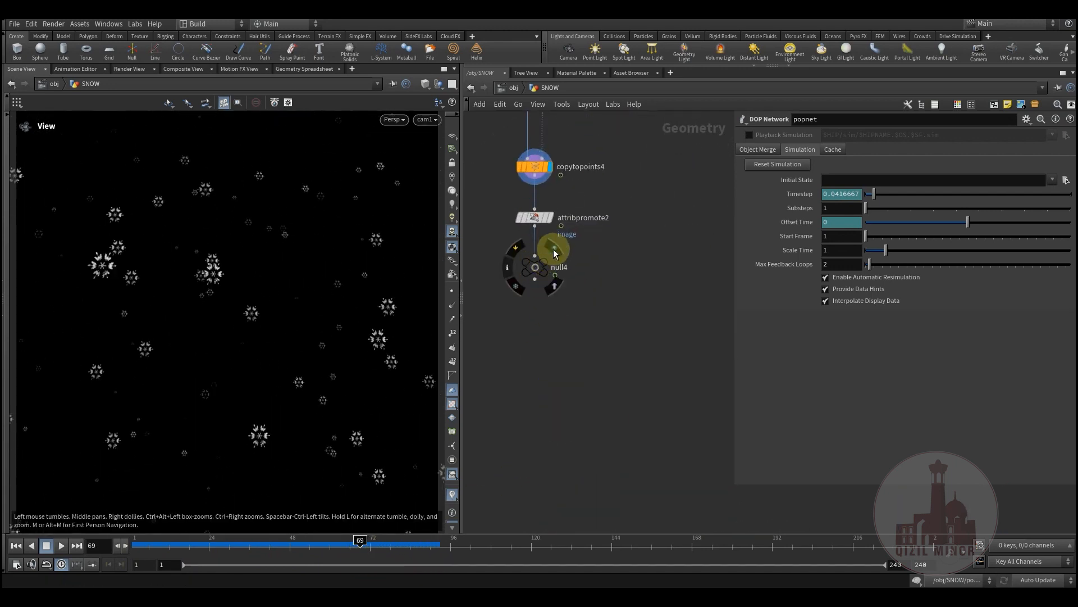
pyautogui.moveTo(605, 239); pyautogui.dragTo(697, 412, button='middle')
pyautogui.click(606, 279)
# Step: Bypass uvquickshade2 directly above transform2 in the snowflake geometry branch
pyautogui.scroll(-3, 697, 412)
pyautogui.moveTo(591, 116); pyautogui.dragTo(561, 292, button='middle')
pyautogui.scroll(3, 561, 291)
pyautogui.moveTo(567, 250); pyautogui.dragTo(548, 319, button='middle')
pyautogui.moveTo(590, 206)
pyautogui.click(568, 191)
# Step: Open the lopnet1 network to view the snow rendered with Karma
pyautogui.scroll(-3, 554, 443)
pyautogui.moveTo(553, 521); pyautogui.dragTo(550, 339, button='middle')
pyautogui.scroll(-2, 550, 344)
pyautogui.moveTo(629, 472); pyautogui.dragTo(635, 135, button='middle')
pyautogui.scroll(3, 602, 359)
pyautogui.moveTo(472, 393); pyautogui.dragTo(665, 328, button='middle')
pyautogui.doubleClick(593, 345)
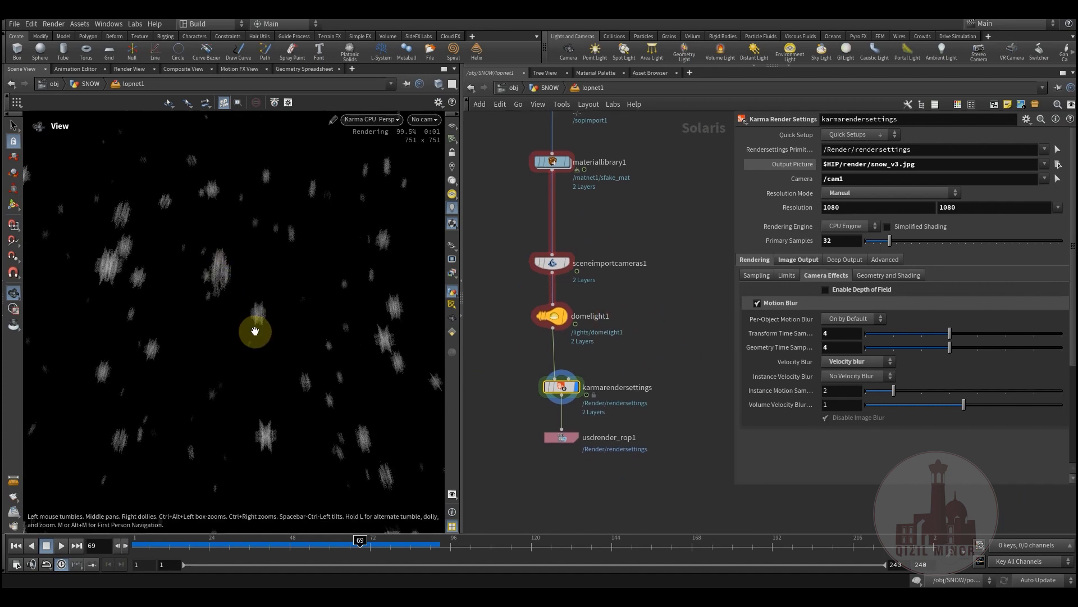
# Step: Check the motion-blurred Karma render at frames 53 and 77 and go back up to the SNOW network
pyautogui.moveTo(305, 549)
pyautogui.mouseDown()
pyautogui.moveTo(407, 549)
pyautogui.moveTo(306, 548)
pyautogui.mouseUp()
pyautogui.moveTo(639, 322); pyautogui.dragTo(664, 406, button='middle')
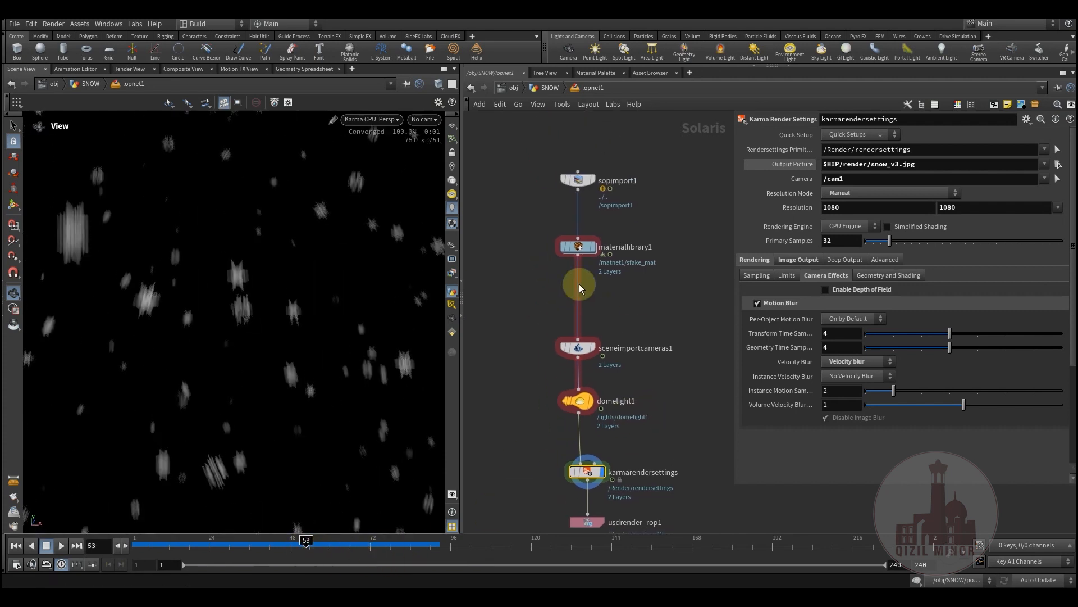
pyautogui.moveTo(306, 542); pyautogui.dragTo(387, 545)
pyautogui.press('u')
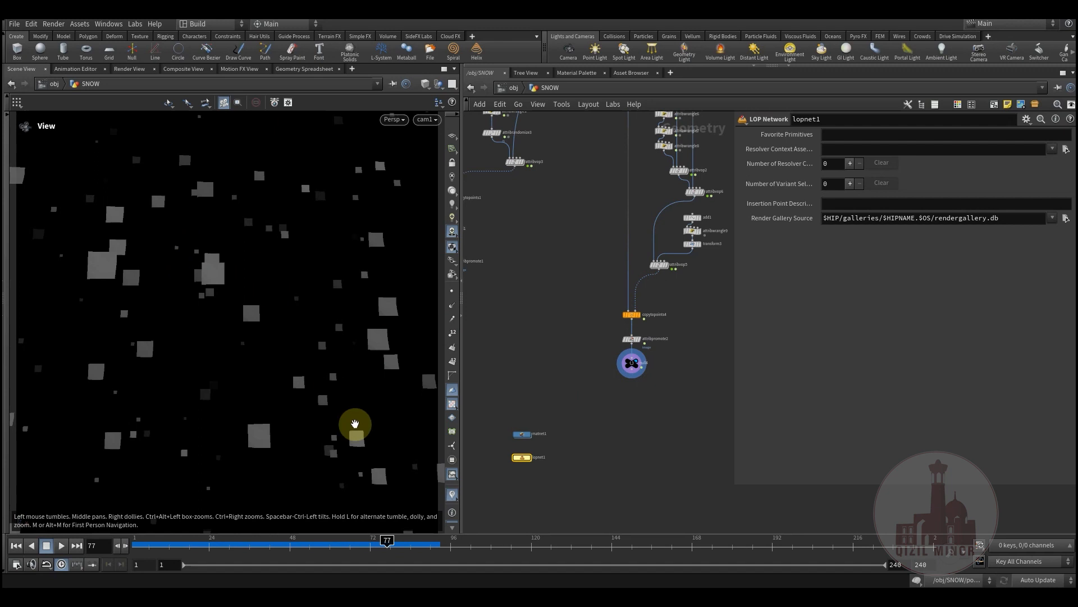
# Step: Examine the null3 branch, the null4 branch and the material and LOP network nodes below them
pyautogui.moveTo(635, 435); pyautogui.dragTo(516, 484, button='middle')
pyautogui.scroll(-2, 578, 455)
pyautogui.moveTo(615, 436); pyautogui.dragTo(588, 404, button='middle')
pyautogui.moveTo(616, 362); pyautogui.dragTo(624, 435)
pyautogui.moveTo(624, 436); pyautogui.dragTo(691, 388, button='middle')
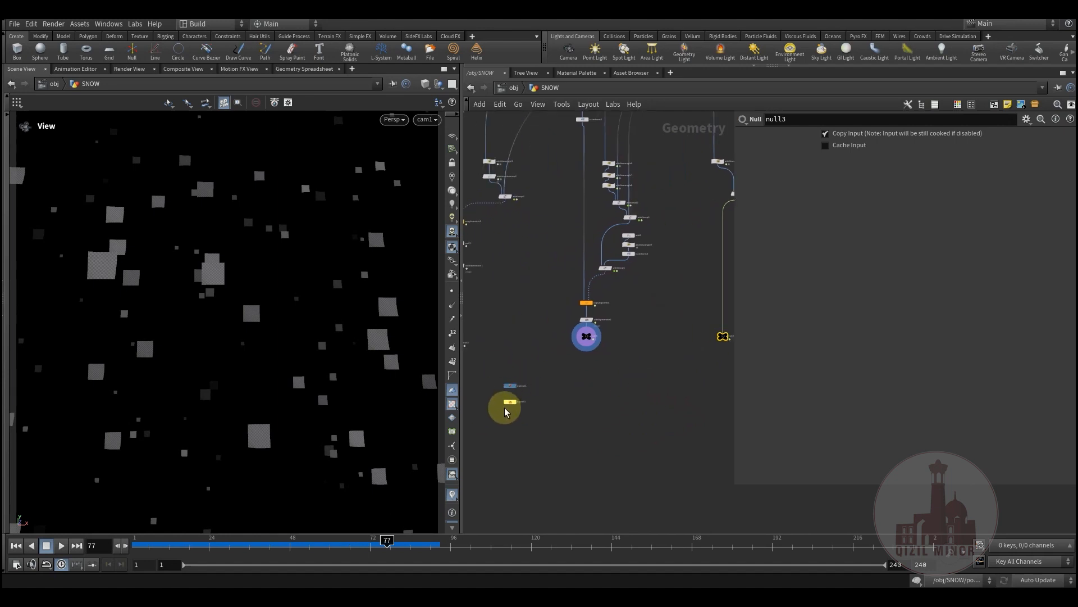
pyautogui.moveTo(484, 361); pyautogui.dragTo(528, 416)
pyautogui.moveTo(654, 402); pyautogui.dragTo(567, 354, button='middle')
pyautogui.moveTo(567, 352); pyautogui.dragTo(647, 412)
pyautogui.moveTo(588, 363); pyautogui.dragTo(557, 380, button='middle')
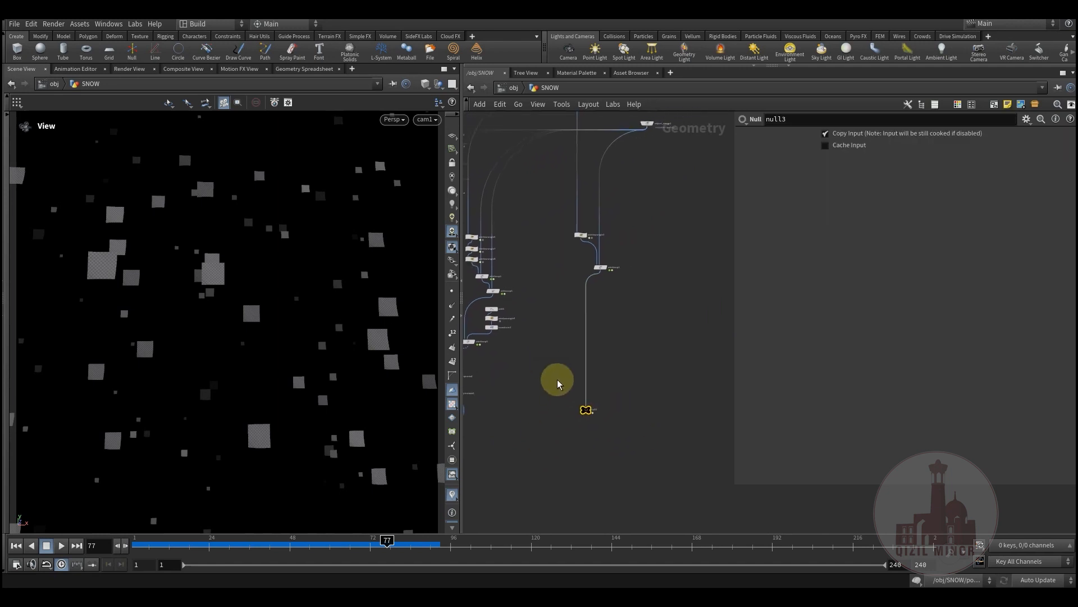
pyautogui.moveTo(600, 434); pyautogui.dragTo(583, 426, button='middle')
pyautogui.scroll(5, 585, 426)
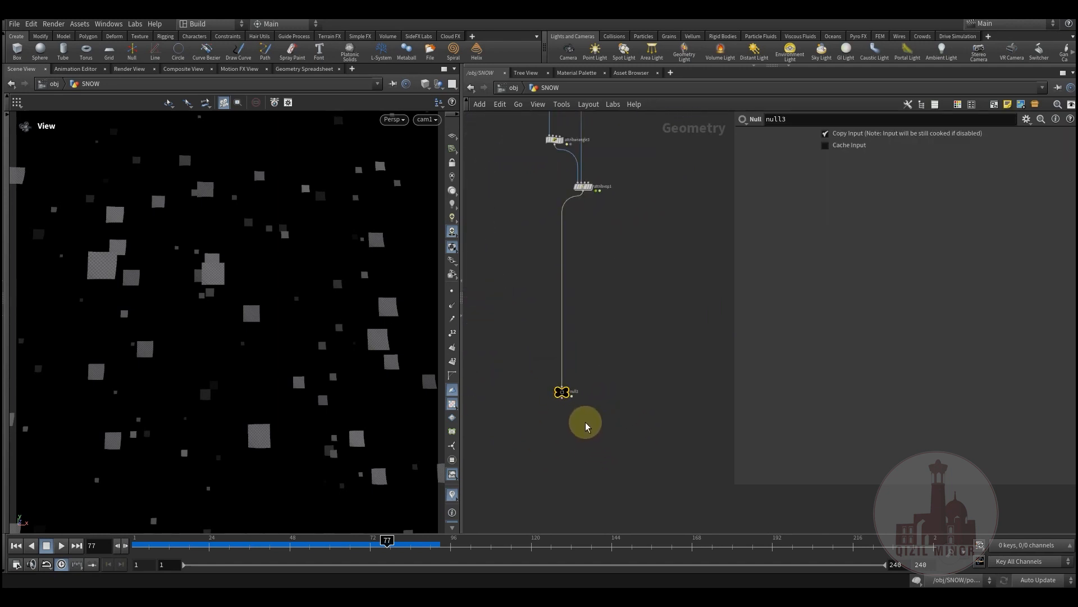
pyautogui.moveTo(580, 342); pyautogui.dragTo(670, 363, button='middle')
pyautogui.scroll(-5, 636, 426)
pyautogui.scroll(5, 598, 386)
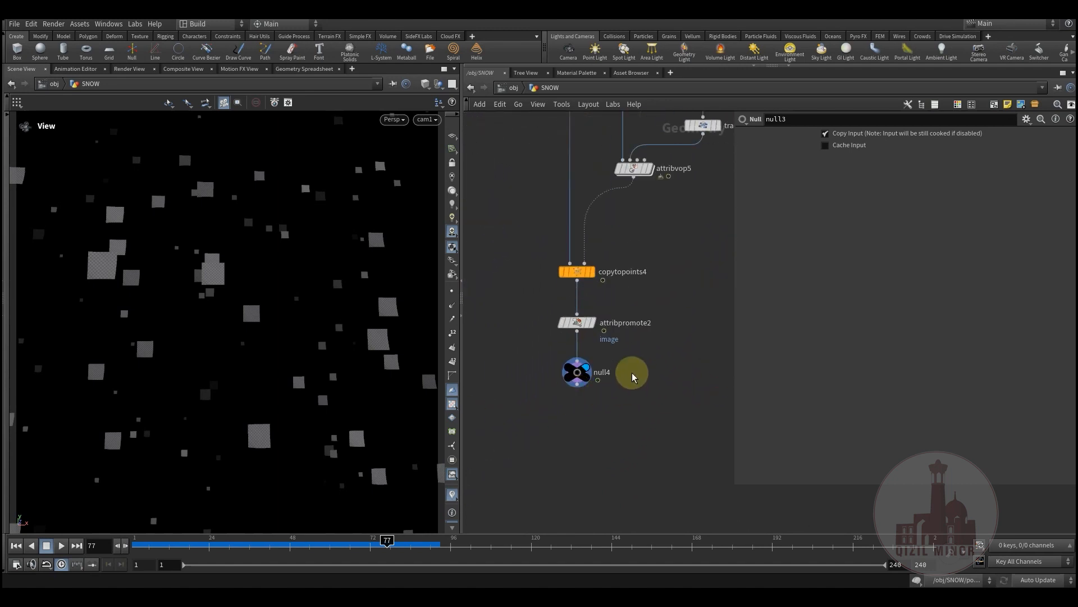
# Step: Select the nodes of the branch leading to null4 to point them out, and clear the selection
pyautogui.moveTo(654, 410); pyautogui.dragTo(595, 500, button='middle')
pyautogui.scroll(-5, 616, 459)
pyautogui.click(532, 183)
pyautogui.moveTo(548, 238); pyautogui.dragTo(653, 490)
pyautogui.scroll(3, 640, 428)
pyautogui.click(621, 416)
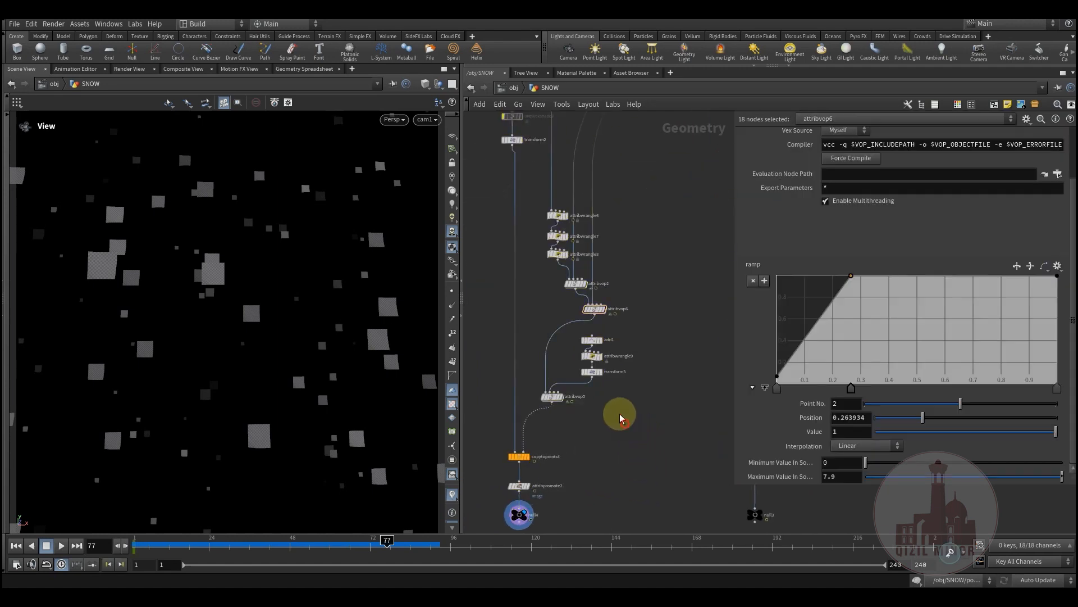
# Step: Move add1, attribwrangle9, transform3 and attribvop5 together slightly to the right of their place below attribvop6
pyautogui.moveTo(614, 404); pyautogui.dragTo(622, 441, button='middle')
pyautogui.scroll(5, 622, 445)
pyautogui.click(657, 467)
pyautogui.moveTo(657, 467); pyautogui.dragTo(508, 323)
pyautogui.moveTo(527, 430); pyautogui.dragTo(571, 439)
pyautogui.click(633, 502)
# Step: Review the attribwrangle7 and attribwrangle8 nodes, including the snowflake image path expression
pyautogui.moveTo(529, 311); pyautogui.dragTo(541, 349, button='middle')
pyautogui.click(549, 337)
pyautogui.click(547, 262)
pyautogui.click(549, 293)
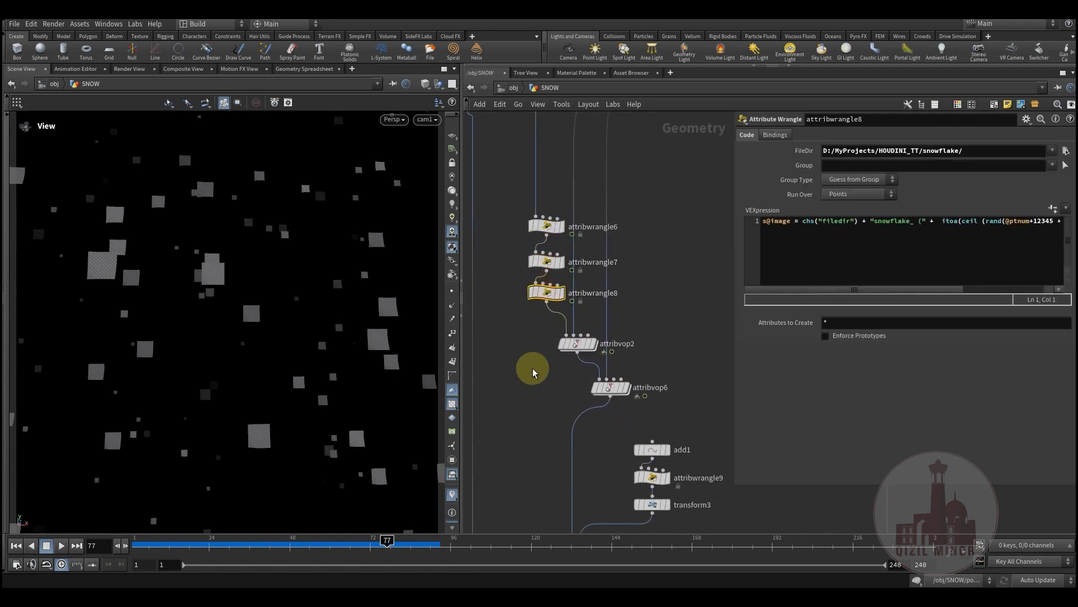
pyautogui.moveTo(542, 398); pyautogui.dragTo(526, 375, button='middle')
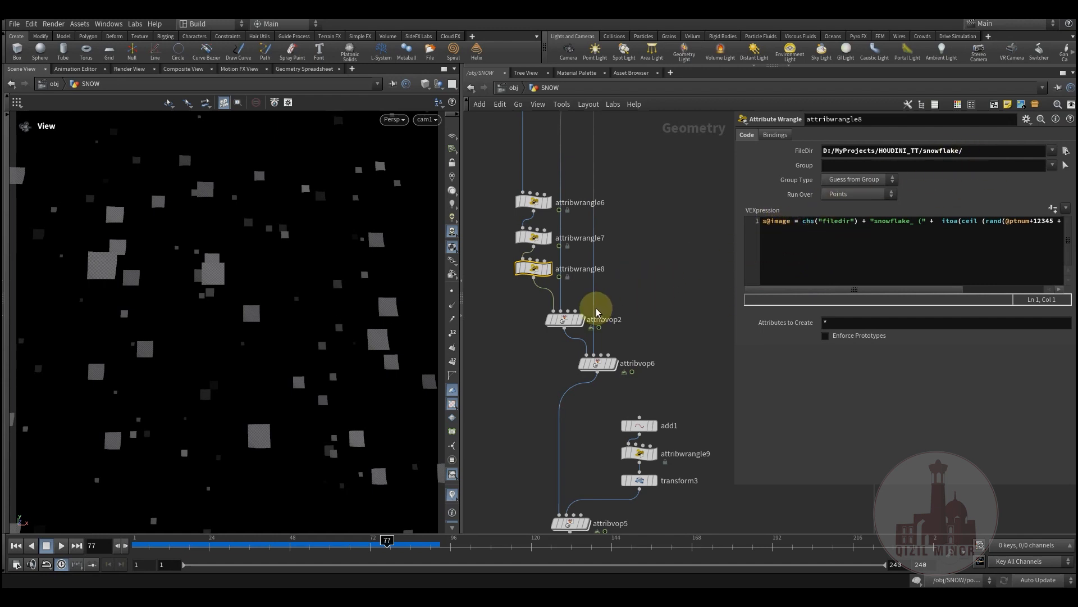
# Step: Display attribvop2 and hide the yellow velocity lines in the camera view
pyautogui.click(562, 325)
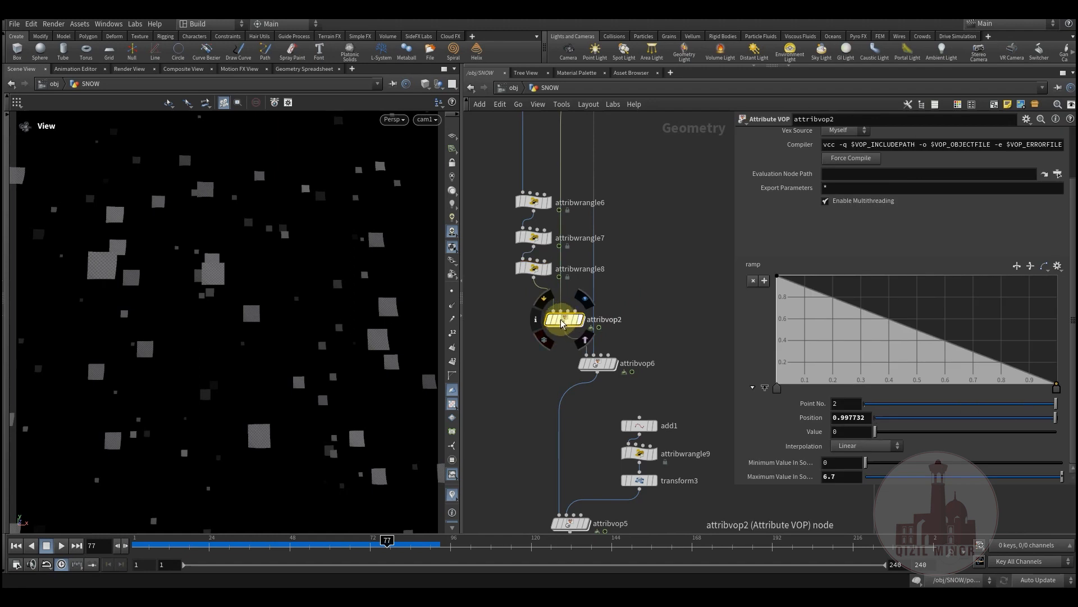
pyautogui.click(584, 306)
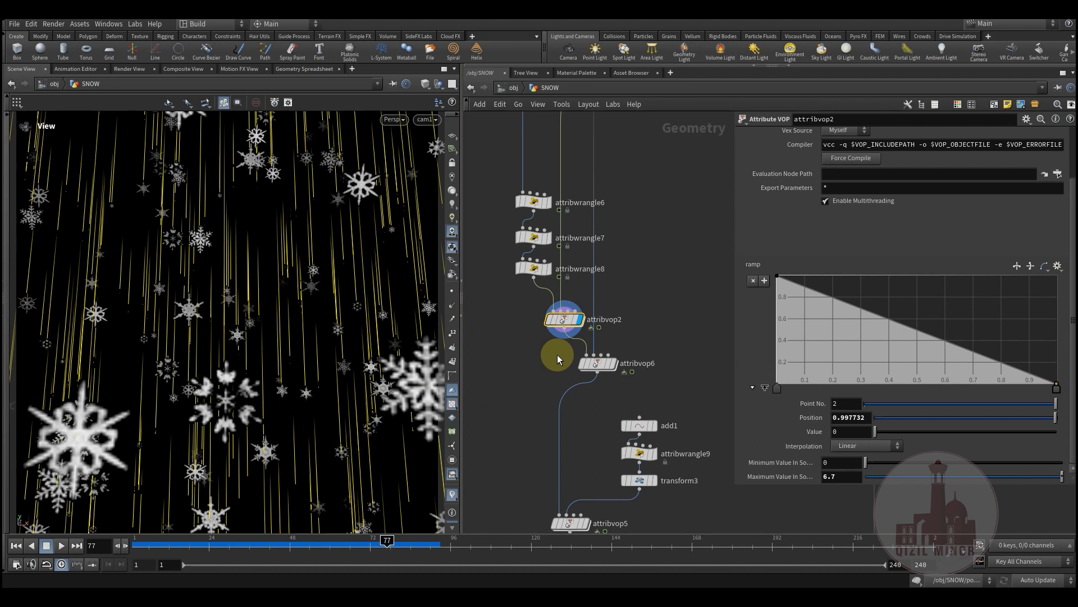
pyautogui.click(451, 496)
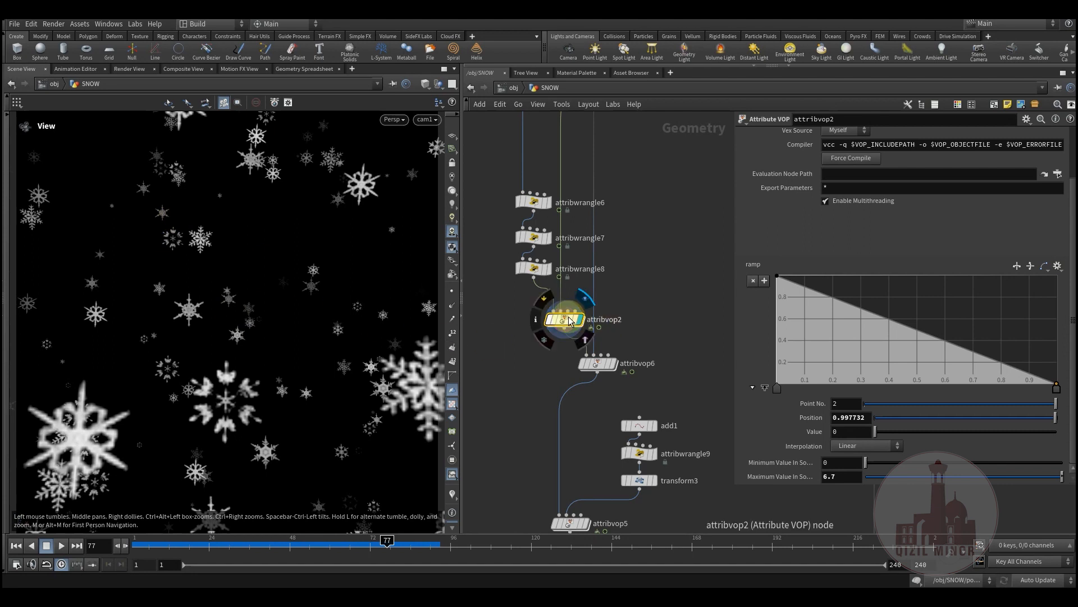
# Step: Reposition attribvop6 slightly farther right of attribvop2 and display its snowflakes
pyautogui.moveTo(597, 364); pyautogui.dragTo(628, 372)
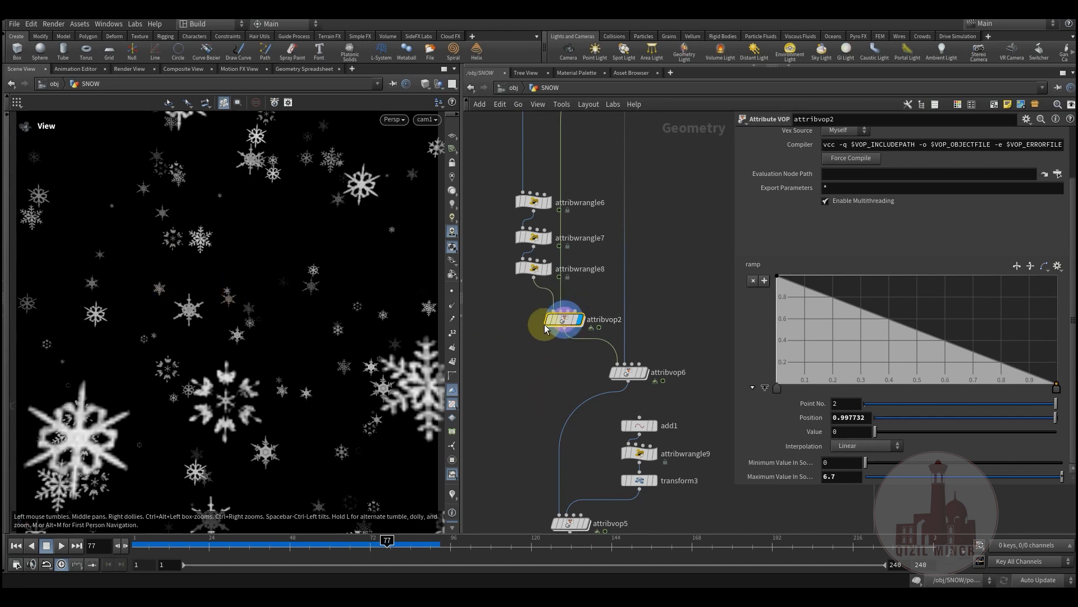
pyautogui.moveTo(597, 382); pyautogui.dragTo(536, 348, button='middle')
pyautogui.moveTo(566, 344); pyautogui.dragTo(551, 335)
pyautogui.click(574, 312)
pyautogui.click(551, 332)
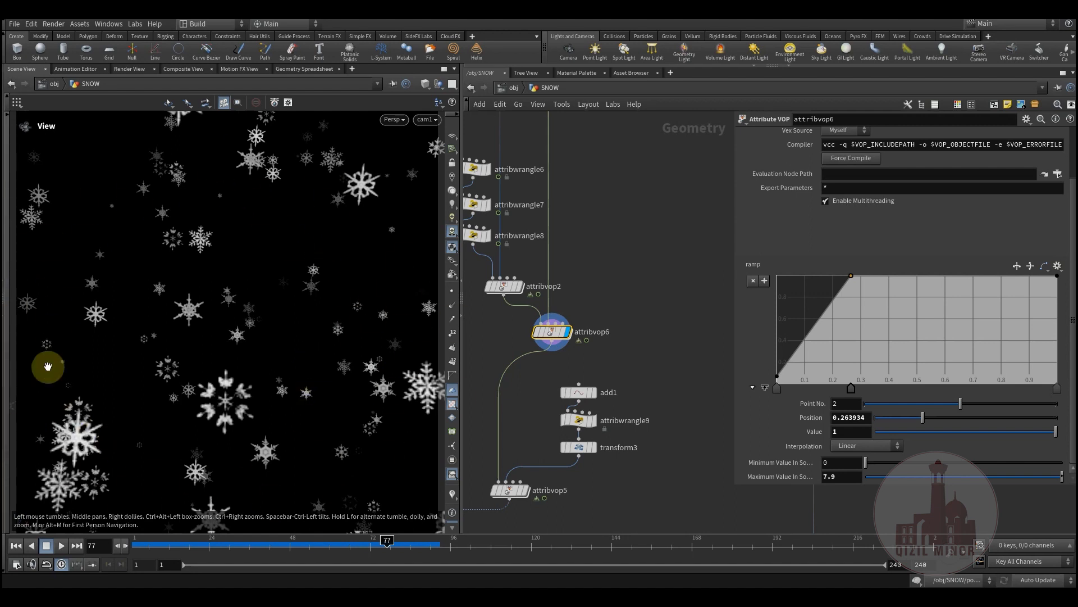
pyautogui.click(558, 336)
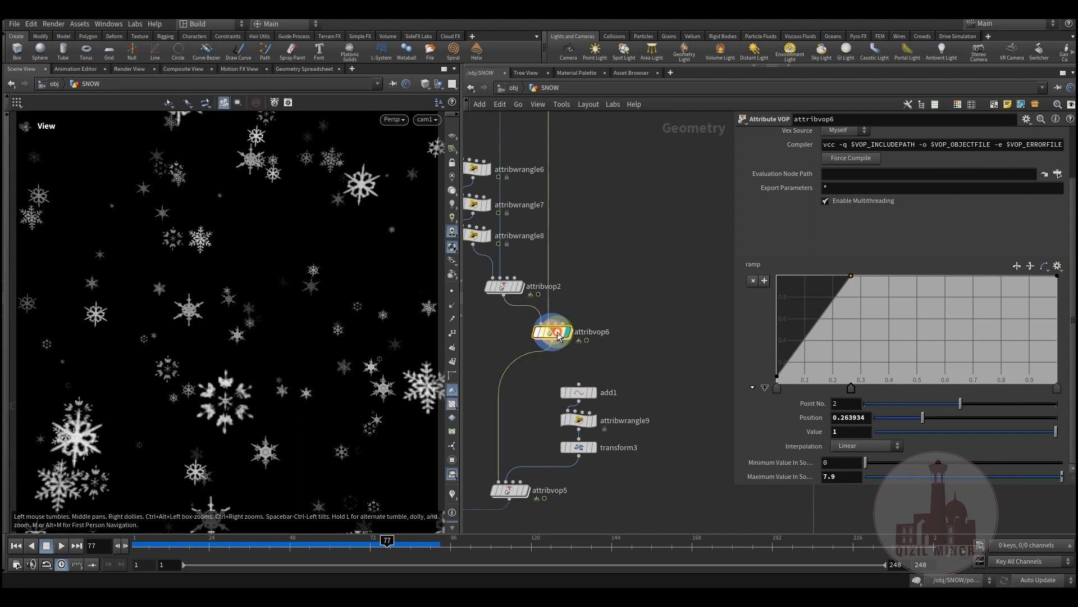
# Step: Display attribvop5 and check its snowflakes through the camera
pyautogui.moveTo(630, 363); pyautogui.dragTo(651, 247, button='middle')
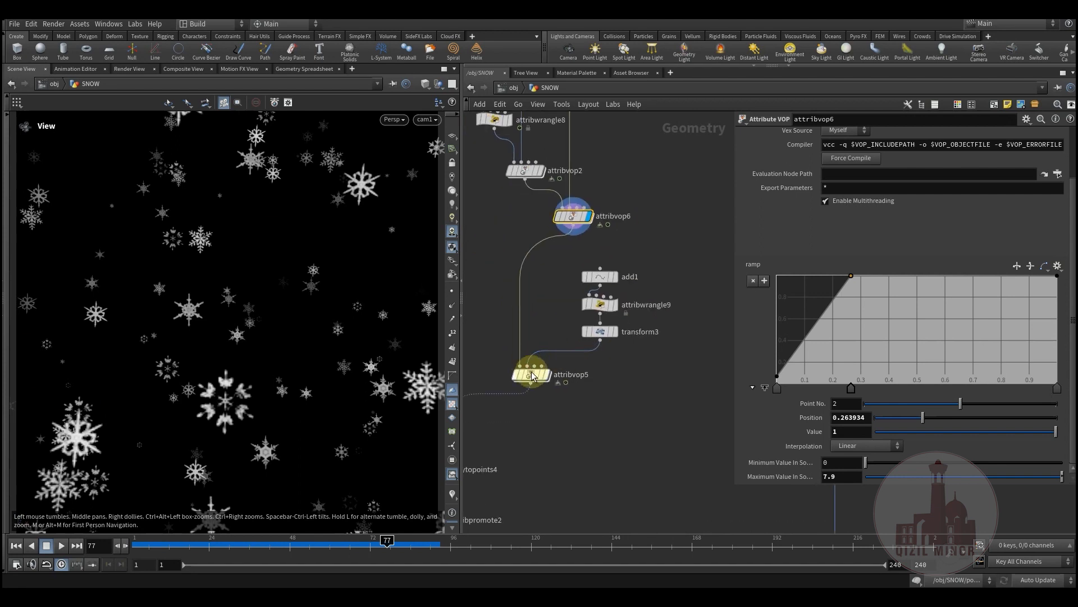
pyautogui.moveTo(536, 382)
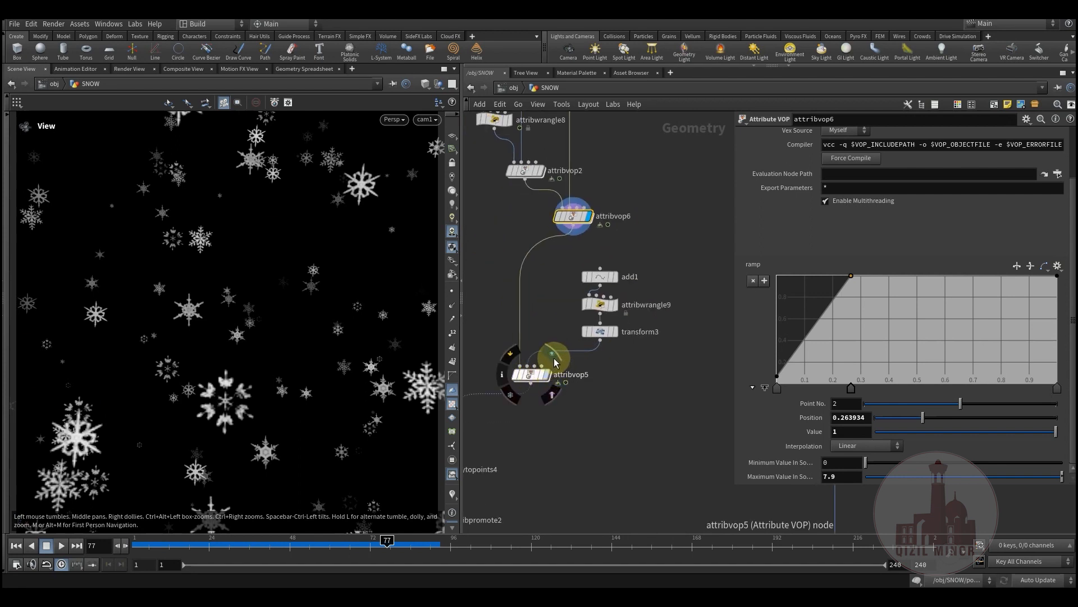
pyautogui.click(529, 381)
pyautogui.click(552, 353)
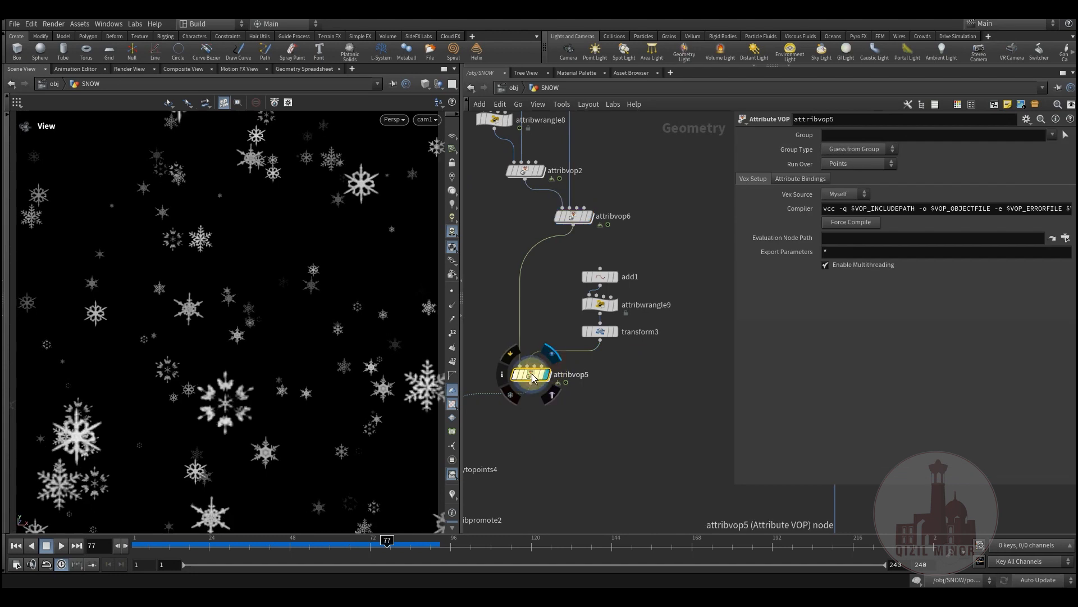
pyautogui.moveTo(532, 373); pyautogui.dragTo(533, 376)
# Step: Display copytopoints4 and bypass attribvop5 to compare the orientation of the copied planes
pyautogui.moveTo(565, 419); pyautogui.dragTo(576, 470, button='middle')
pyautogui.moveTo(528, 406)
pyautogui.click(542, 390)
pyautogui.click(527, 407)
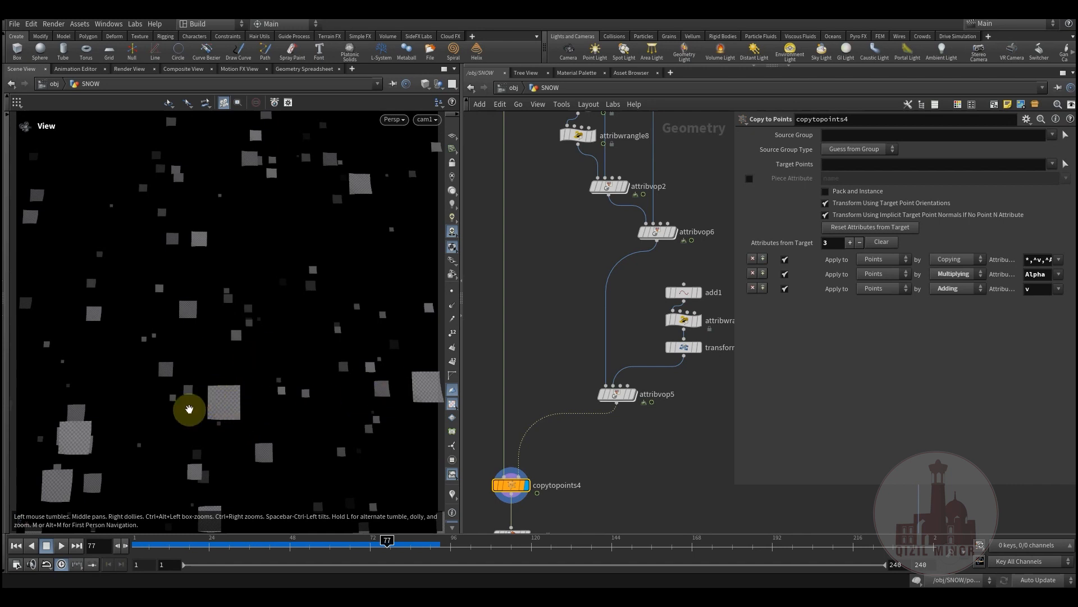
pyautogui.moveTo(623, 399)
pyautogui.click(600, 380)
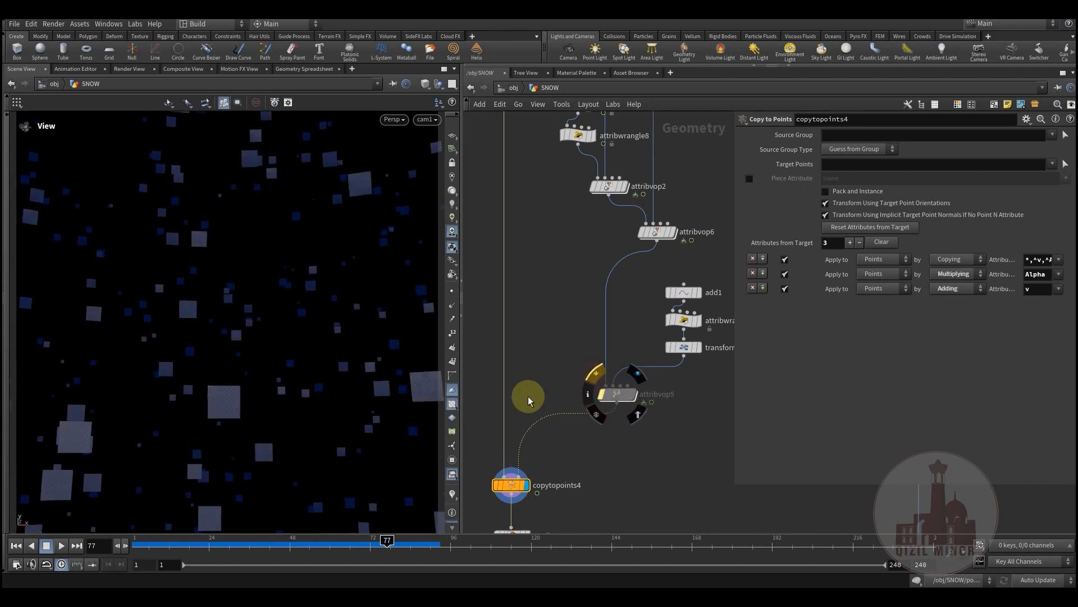
# Step: Re-enable uvquickshade2 and scrub the timeline to check the textured snowflakes from a free perspective view
pyautogui.moveTo(174, 317); pyautogui.dragTo(230, 309, button='middle')
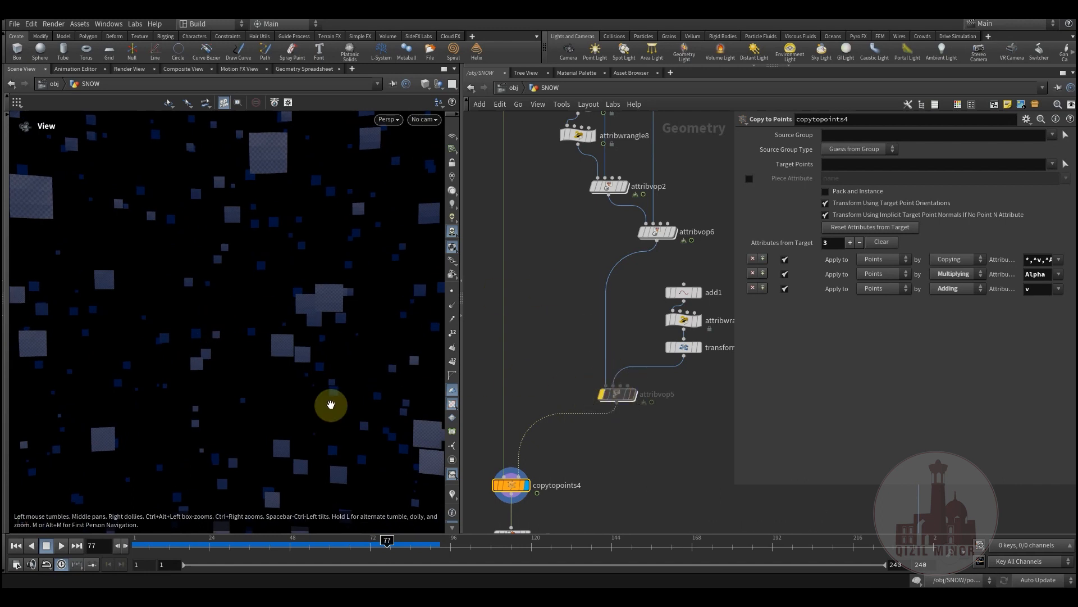
pyautogui.moveTo(555, 429); pyautogui.dragTo(609, 584, button='middle')
pyautogui.moveTo(520, 207); pyautogui.dragTo(535, 303, button='middle')
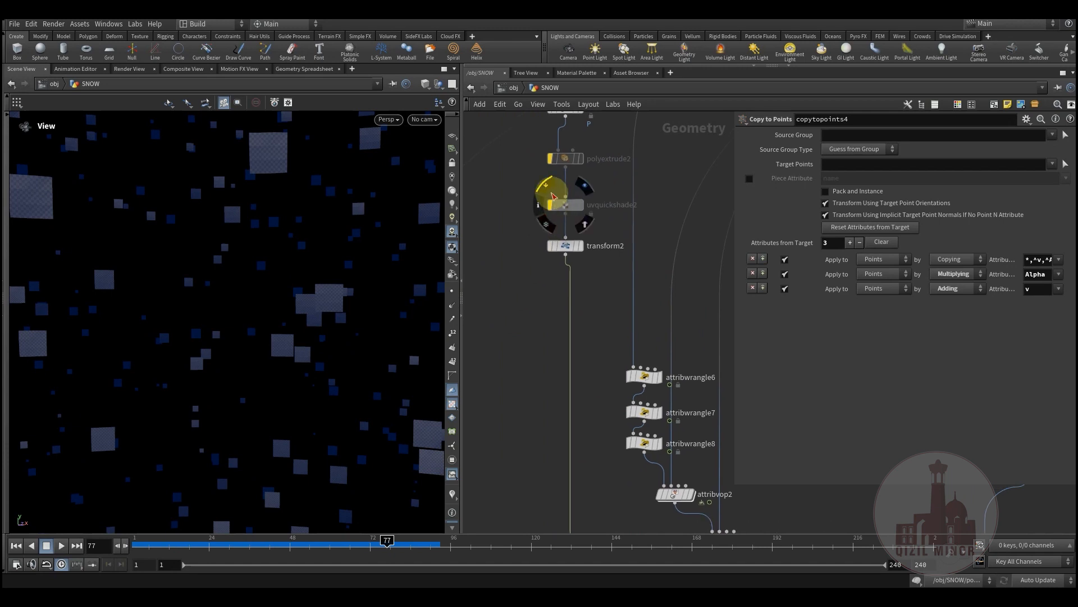
pyautogui.click(552, 194)
pyautogui.moveTo(289, 542); pyautogui.dragTo(397, 554)
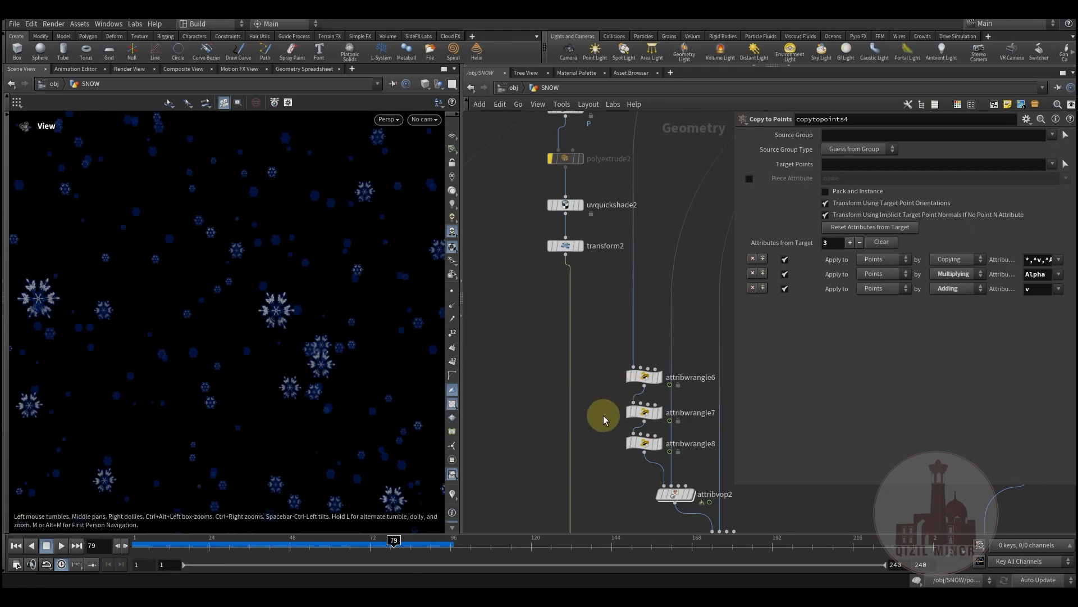
# Step: Examine the VOP network inside attribvop2 and return to the SNOW geometry network
pyautogui.moveTo(624, 484); pyautogui.dragTo(561, 409, button='middle')
pyautogui.doubleClick(617, 424)
pyautogui.moveTo(623, 375); pyautogui.dragTo(551, 386, button='middle')
pyautogui.moveTo(496, 340); pyautogui.dragTo(637, 368, button='middle')
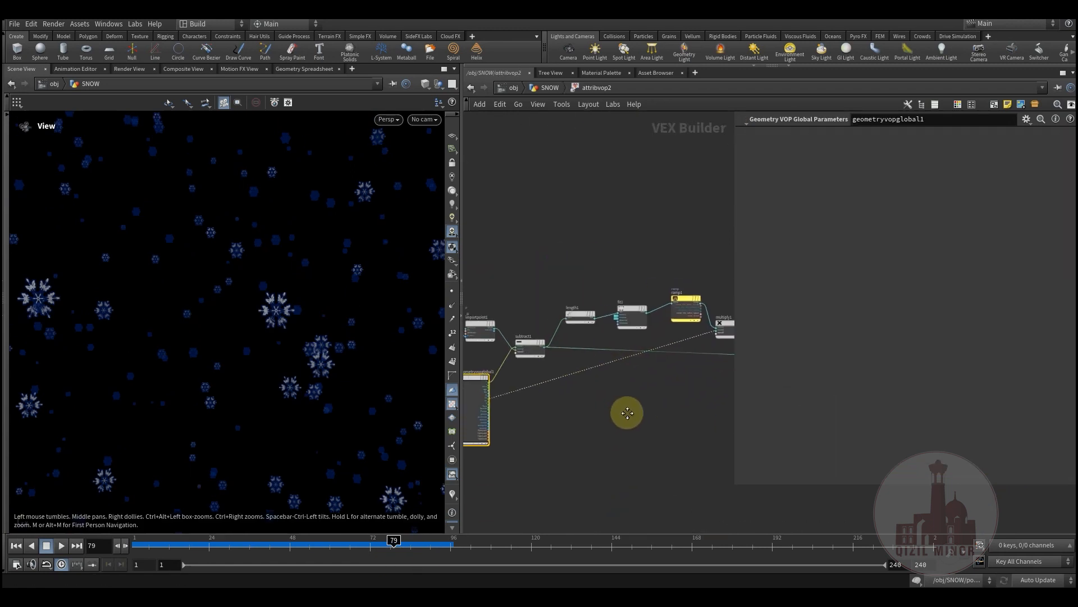
pyautogui.click(547, 88)
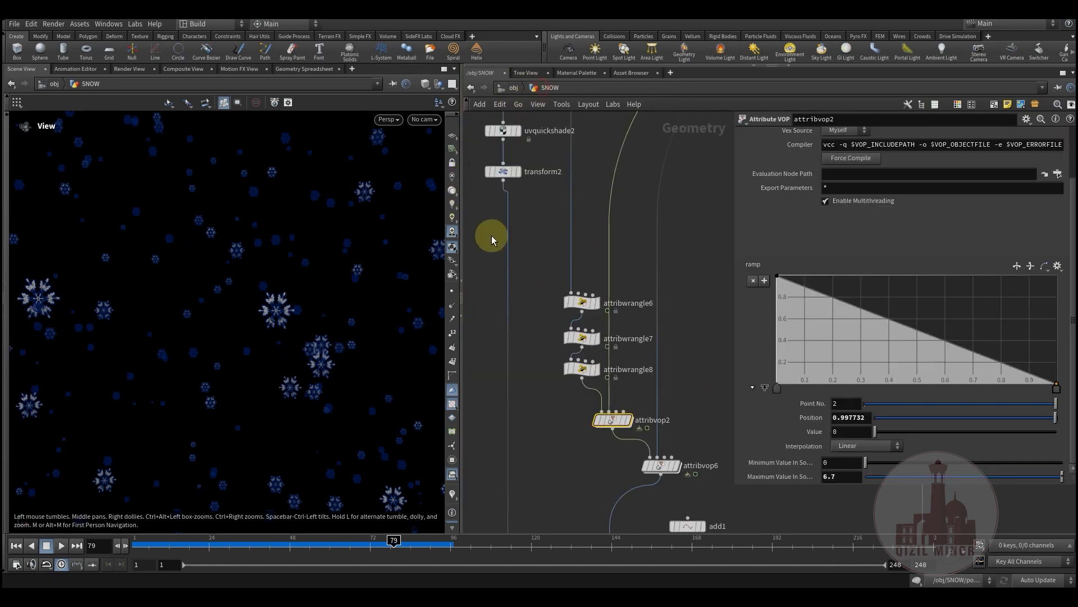
# Step: Bypass transform2 to compare the snowflakes' orientation across frames, and re-enable it
pyautogui.click(505, 196)
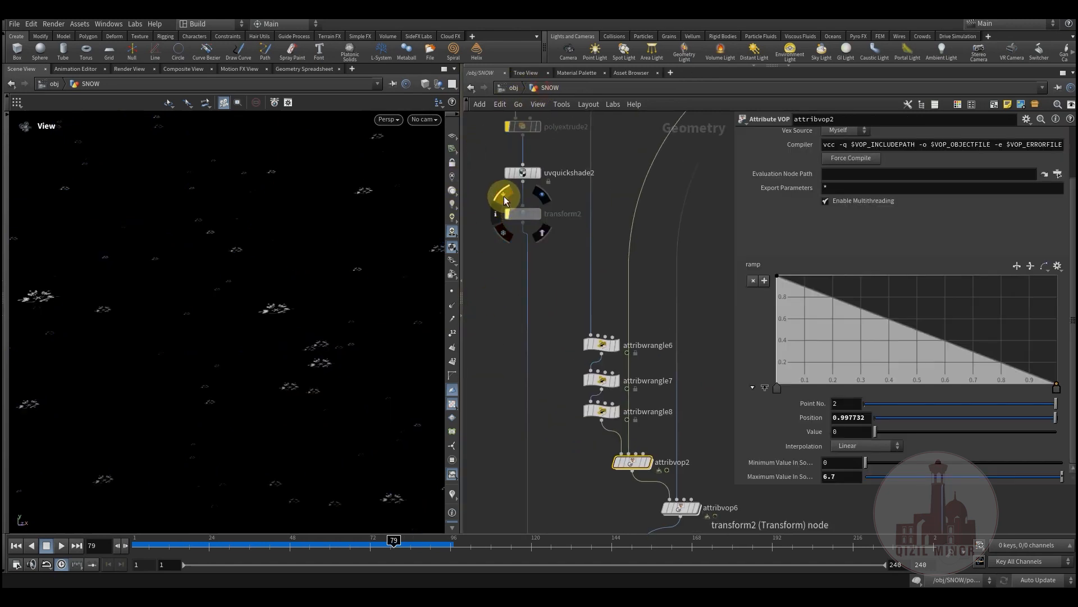
pyautogui.moveTo(312, 541); pyautogui.dragTo(362, 552)
pyautogui.click(510, 195)
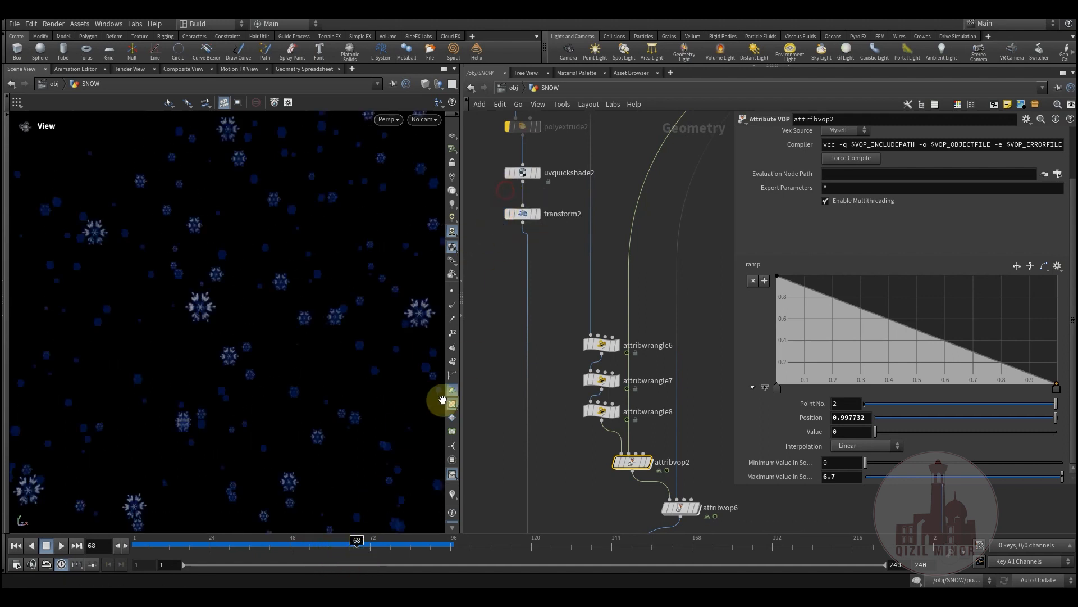
pyautogui.moveTo(298, 542); pyautogui.dragTo(350, 573)
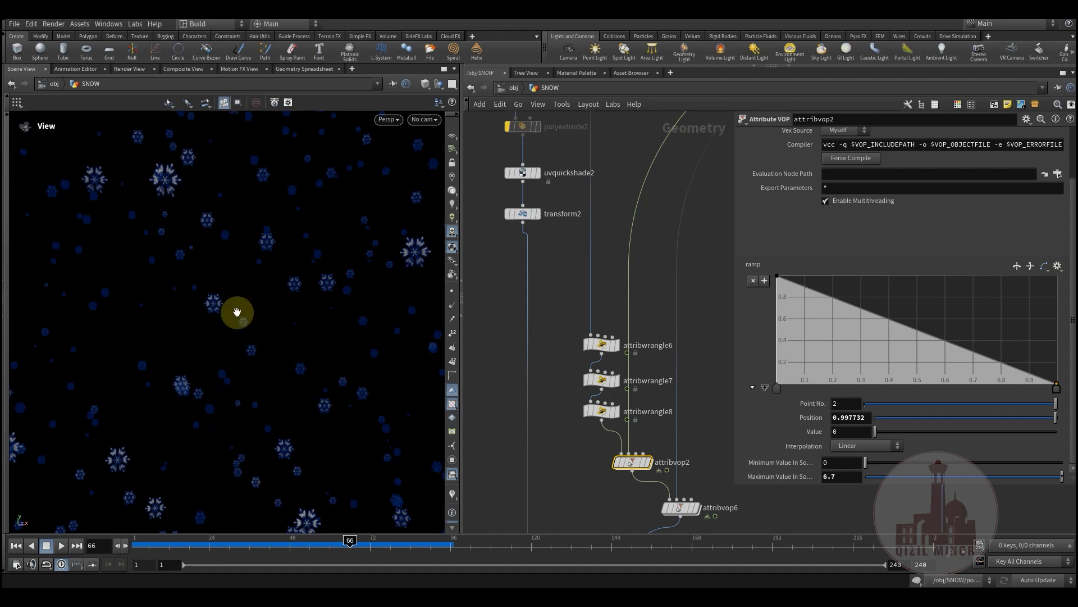
# Step: Re-enable attribvop5 and scrub to frame 73 to check the snowflakes' orientation
pyautogui.moveTo(569, 473); pyautogui.dragTo(498, 195, button='middle')
pyautogui.moveTo(536, 381); pyautogui.dragTo(529, 342, button='middle')
pyautogui.click(550, 347)
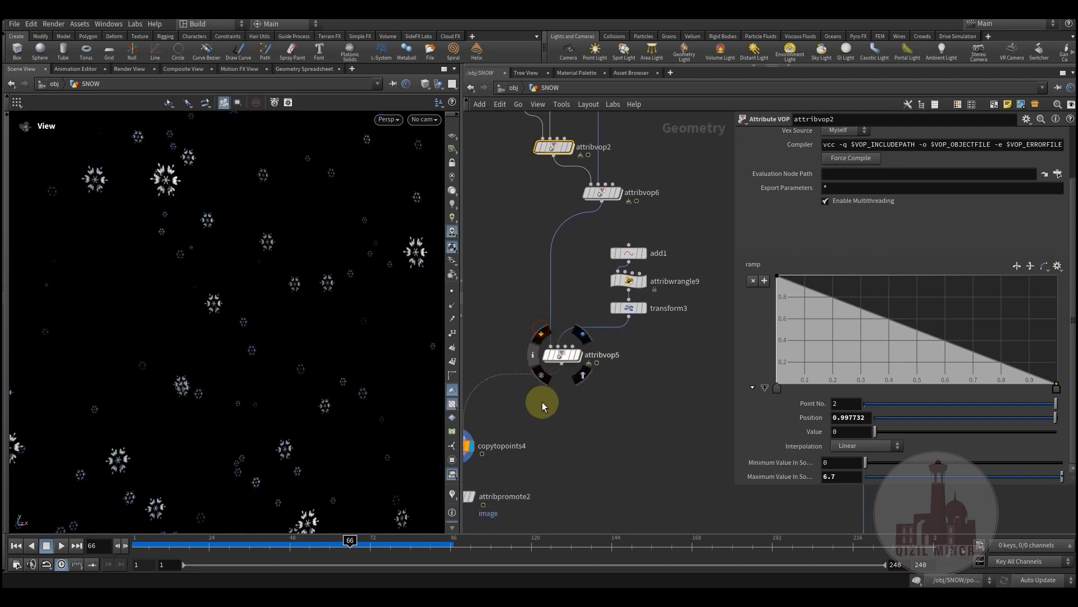
pyautogui.moveTo(157, 542); pyautogui.dragTo(373, 556)
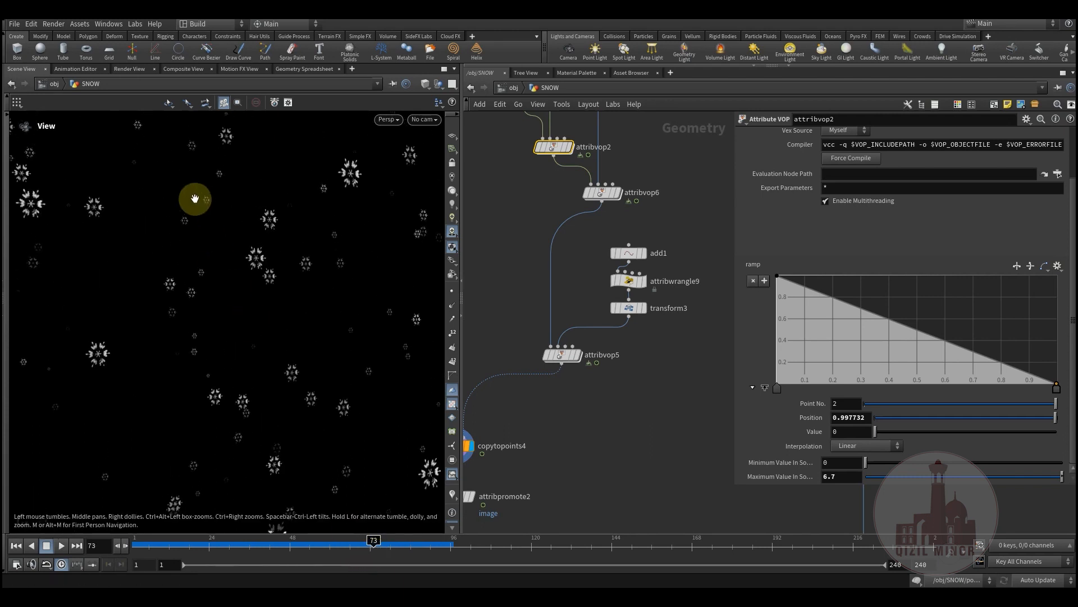
# Step: Display the null4 output below copytopoints4 and attribpromote2
pyautogui.moveTo(580, 424); pyautogui.dragTo(635, 277, button='middle')
pyautogui.scroll(2, 522, 345)
pyautogui.moveTo(525, 423)
pyautogui.click(536, 396)
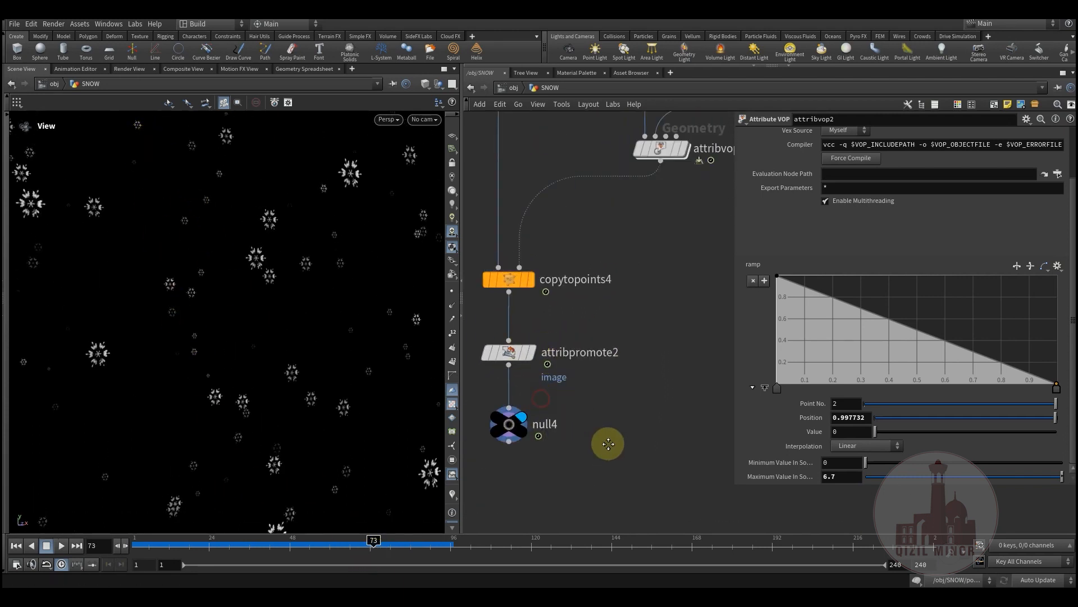
# Step: Open lopnet1 and scrub through the frames to check the motion-blurred snowflakes in the Karma render
pyautogui.moveTo(607, 443); pyautogui.dragTo(612, 224, button='middle')
pyautogui.scroll(-2, 613, 224)
pyautogui.moveTo(594, 369); pyautogui.dragTo(676, 285, button='middle')
pyautogui.scroll(-3, 651, 318)
pyautogui.moveTo(630, 319); pyautogui.dragTo(662, 385, button='middle')
pyautogui.scroll(2, 547, 382)
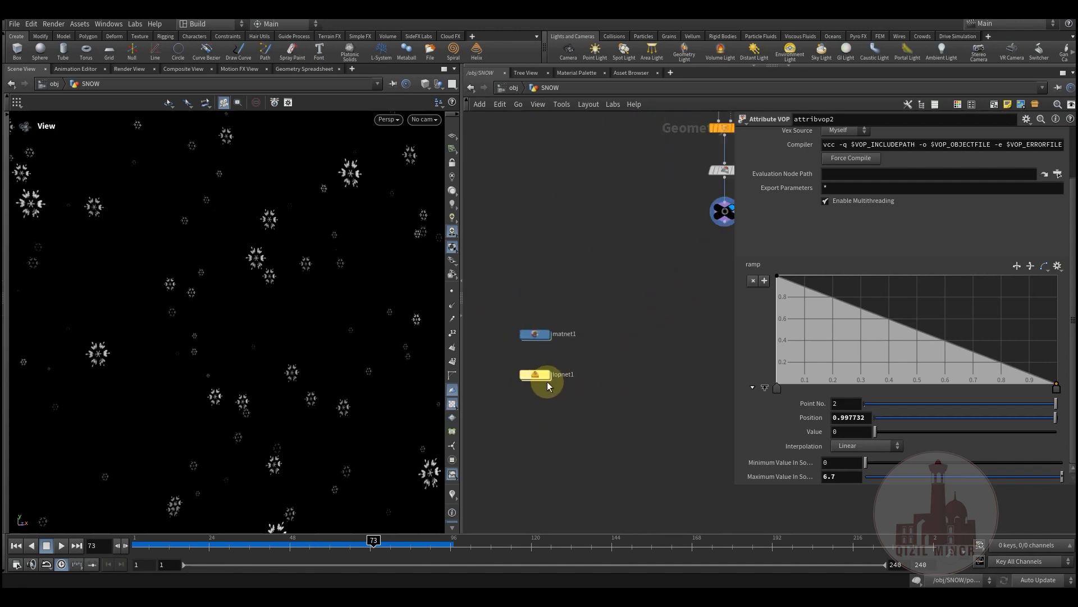
pyautogui.doubleClick(538, 378)
pyautogui.moveTo(250, 544); pyautogui.dragTo(394, 545)
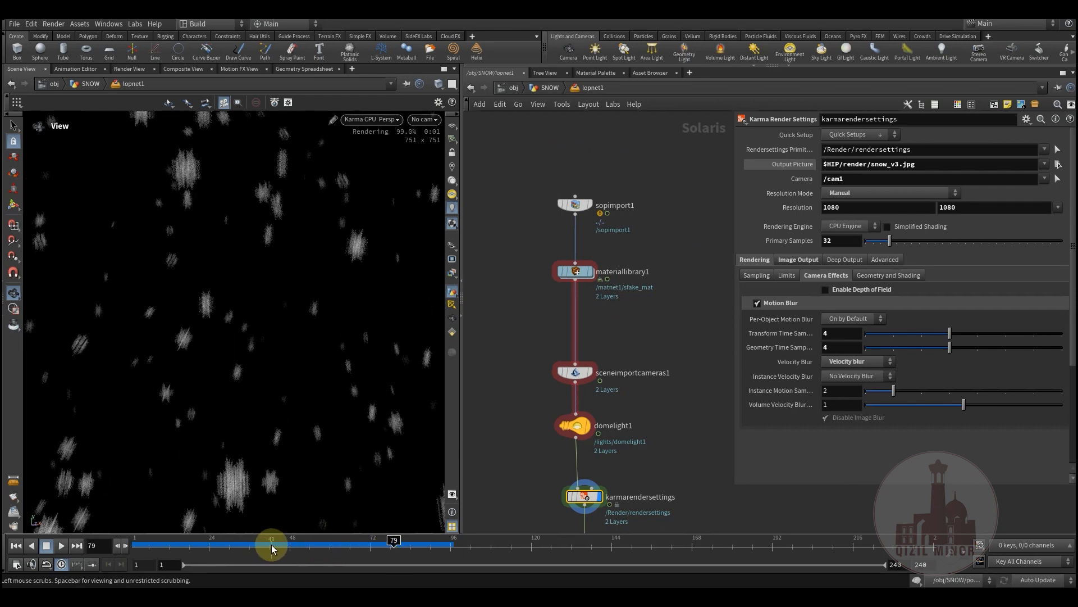
pyautogui.moveTo(253, 543); pyautogui.dragTo(326, 543)
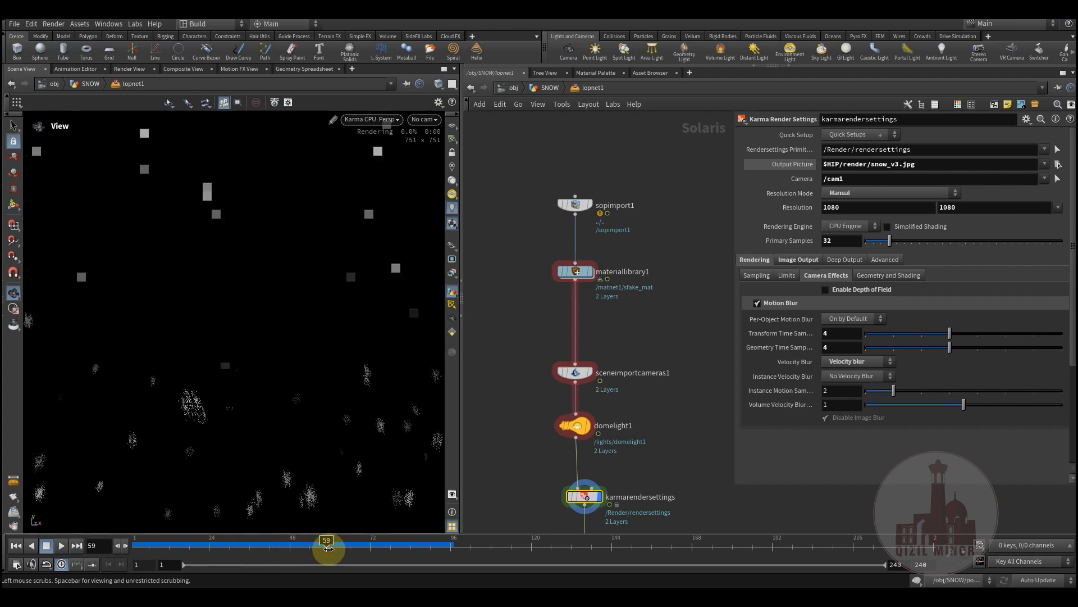
pyautogui.moveTo(244, 548); pyautogui.dragTo(311, 545)
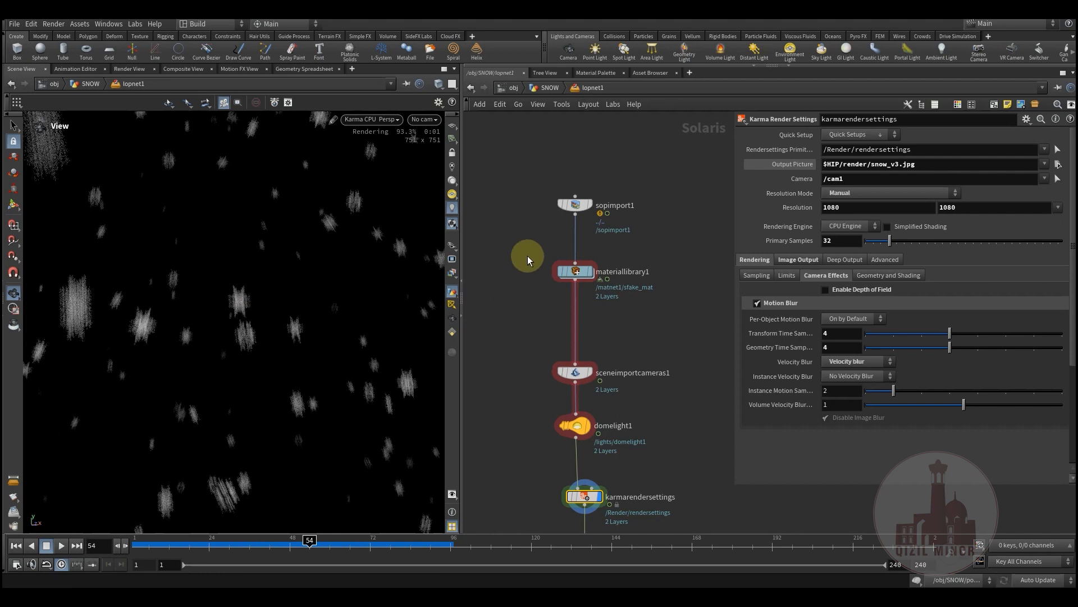
# Step: Return to the SNOW network and display the null at the end of the attribwrangle3 and attribvop1 branch
pyautogui.click(546, 88)
pyautogui.moveTo(672, 265); pyautogui.dragTo(563, 419, button='middle')
pyautogui.scroll(-5, 580, 435)
pyautogui.moveTo(709, 417); pyautogui.dragTo(603, 425, button='middle')
pyautogui.scroll(2, 603, 425)
pyautogui.scroll(1, 603, 425)
pyautogui.click(611, 411)
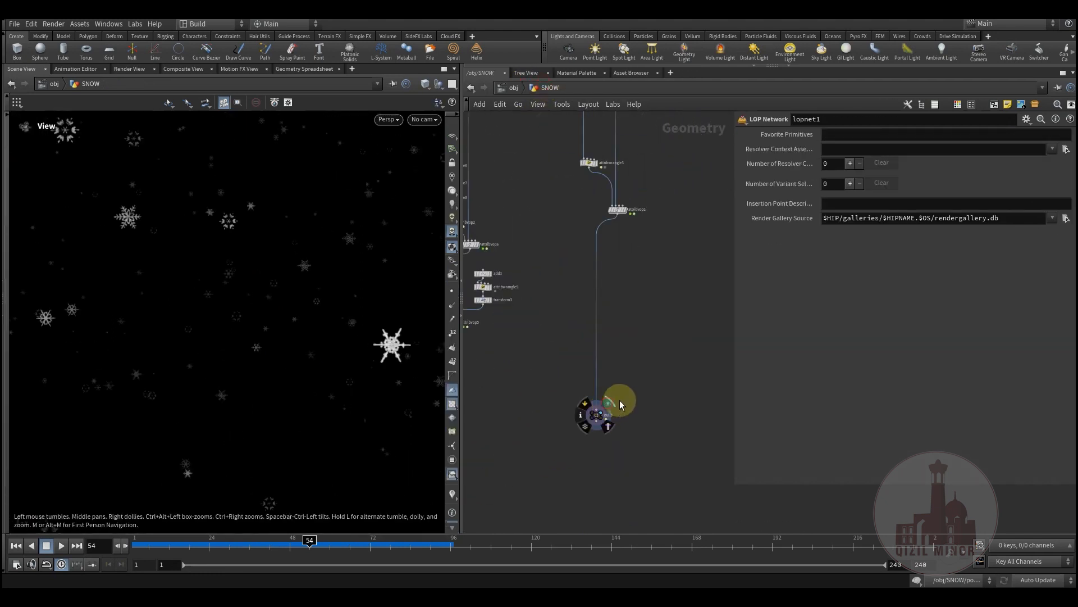
# Step: Review the settings of attribwrangle3 and attribvop1, and scrub to frame 118 to check this branch's snowflakes
pyautogui.moveTo(644, 375); pyautogui.dragTo(620, 362, button='middle')
pyautogui.moveTo(622, 272); pyautogui.dragTo(609, 450, button='middle')
pyautogui.scroll(-3, 609, 450)
pyautogui.scroll(3, 609, 451)
pyautogui.moveTo(605, 331); pyautogui.dragTo(628, 307, button='middle')
pyautogui.scroll(3, 597, 410)
pyautogui.click(541, 341)
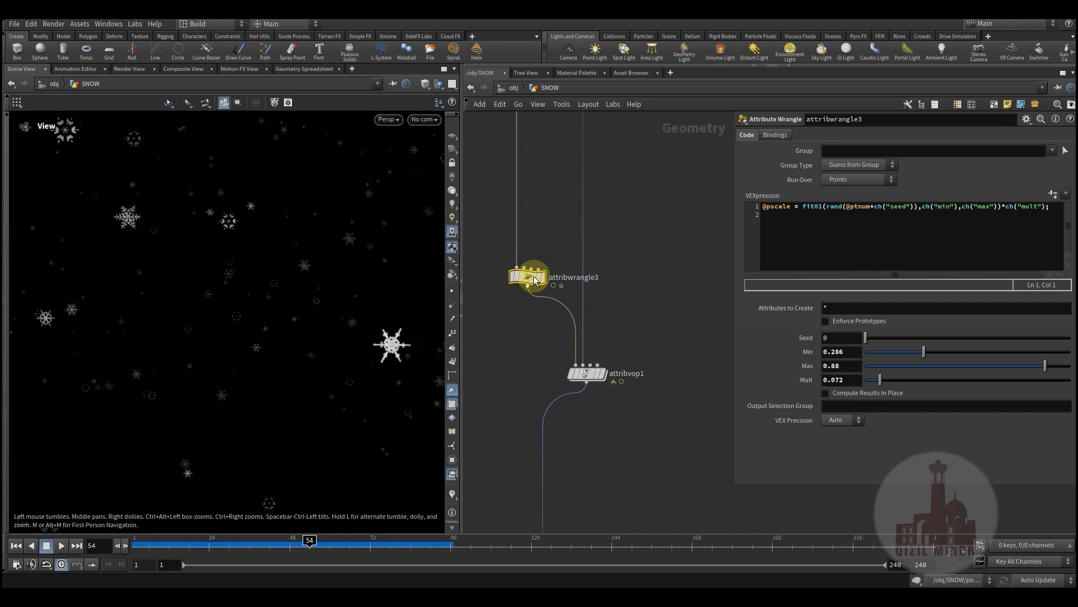
pyautogui.click(586, 383)
pyautogui.moveTo(625, 444); pyautogui.dragTo(597, 382, button='middle')
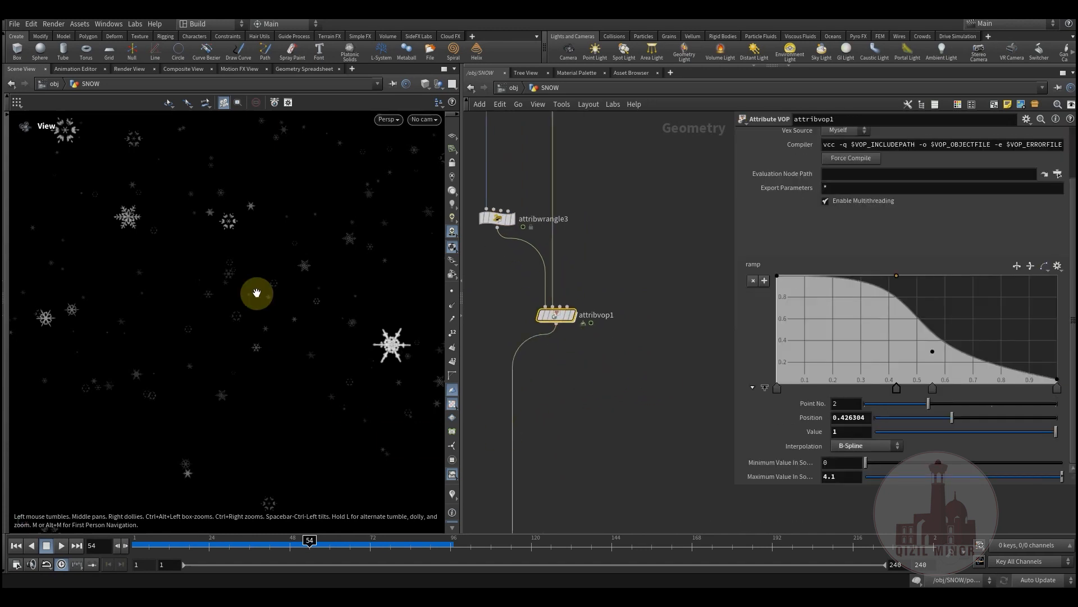
pyautogui.moveTo(310, 544); pyautogui.dragTo(525, 544)
# Step: Display grid1, transform1 and scatter1 in turn to inspect the particle source geometry
pyautogui.moveTo(585, 251); pyautogui.dragTo(626, 375, button='middle')
pyautogui.scroll(-3, 584, 393)
pyautogui.moveTo(592, 326); pyautogui.dragTo(622, 373, button='middle')
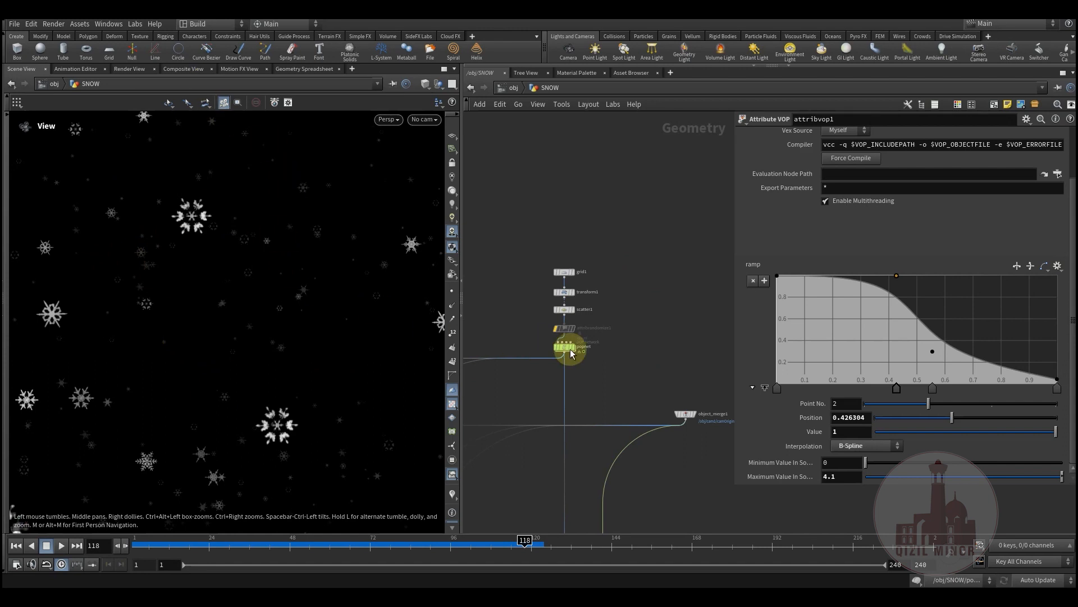
pyautogui.scroll(4, 616, 359)
pyautogui.scroll(2, 637, 306)
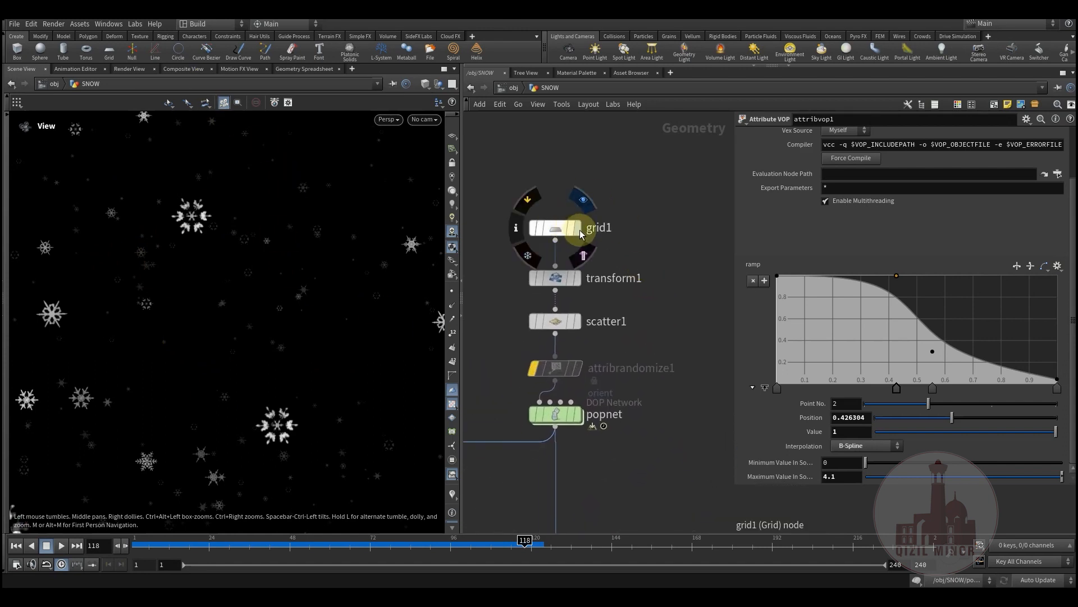
pyautogui.click(582, 234)
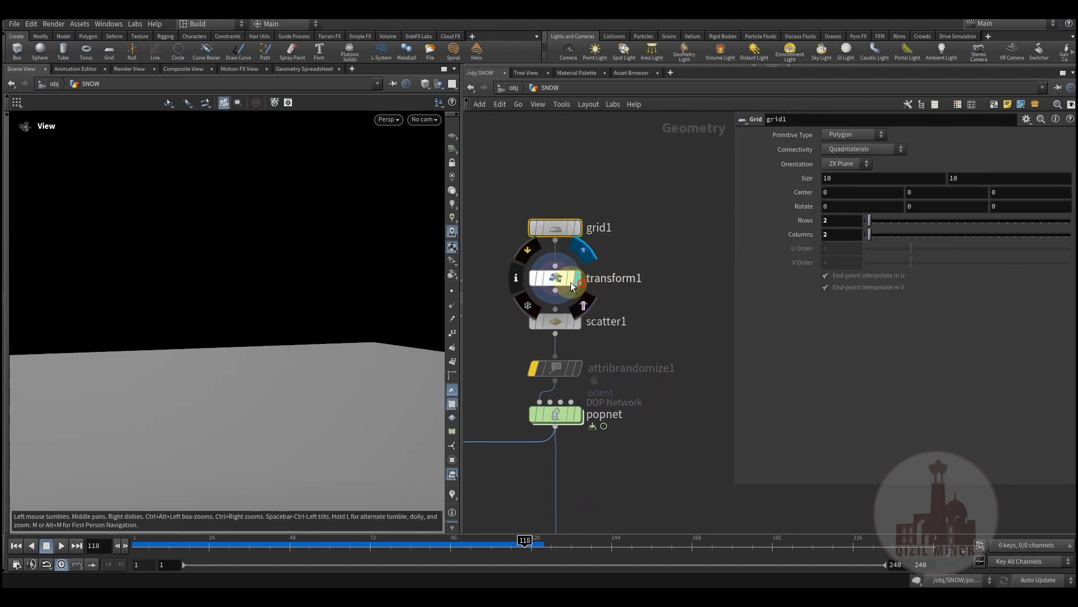
pyautogui.click(574, 284)
pyautogui.click(585, 324)
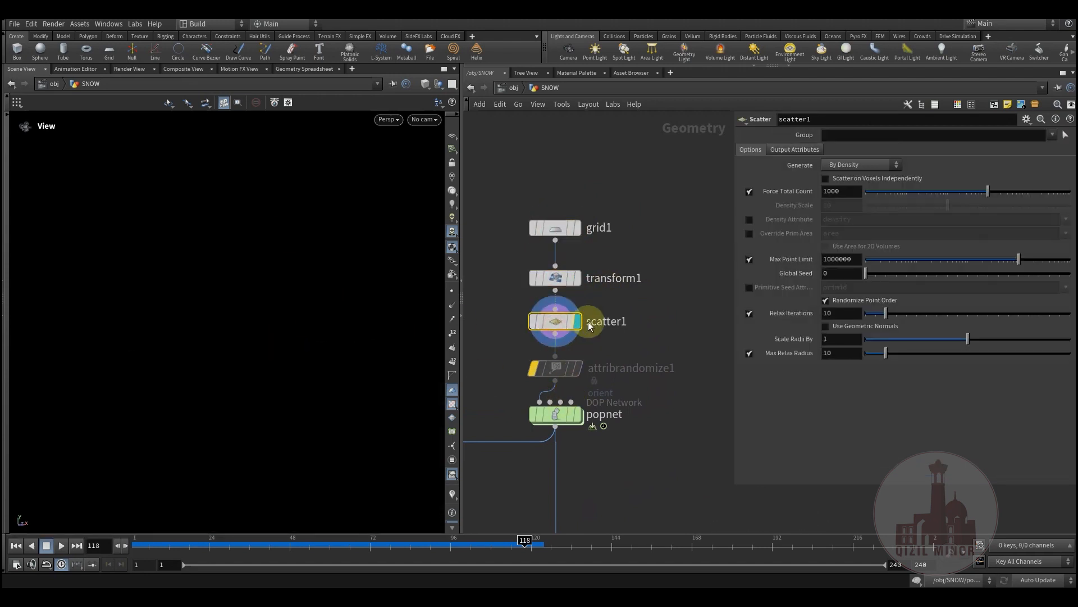
# Step: Scrub the timeline with scatter1 displayed and return to frame 1
pyautogui.moveTo(694, 224); pyautogui.dragTo(695, 255, button='middle')
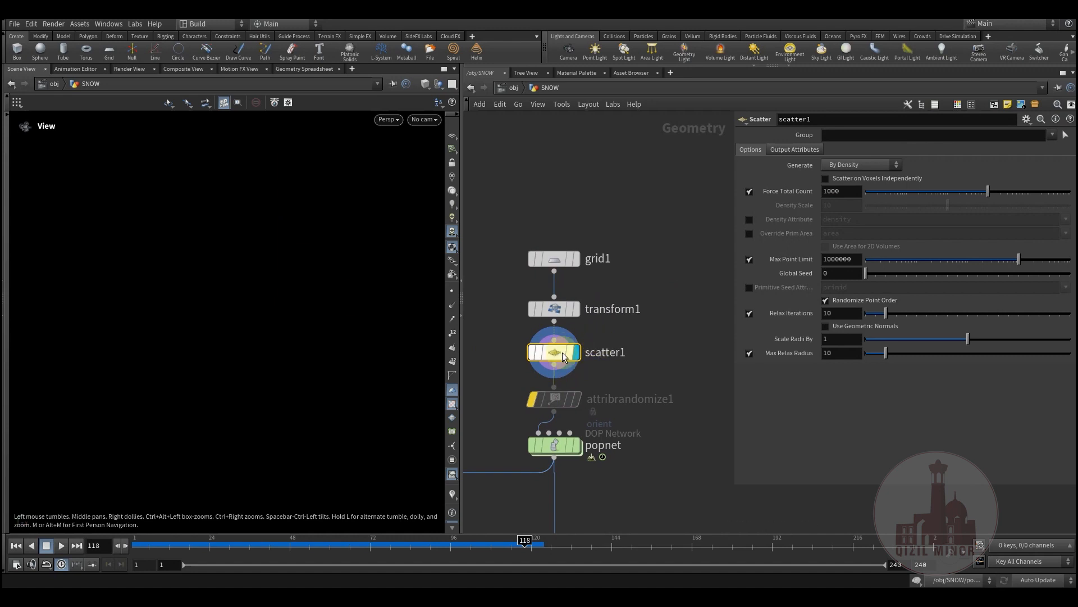
pyautogui.moveTo(271, 546); pyautogui.dragTo(306, 545)
pyautogui.moveTo(584, 307)
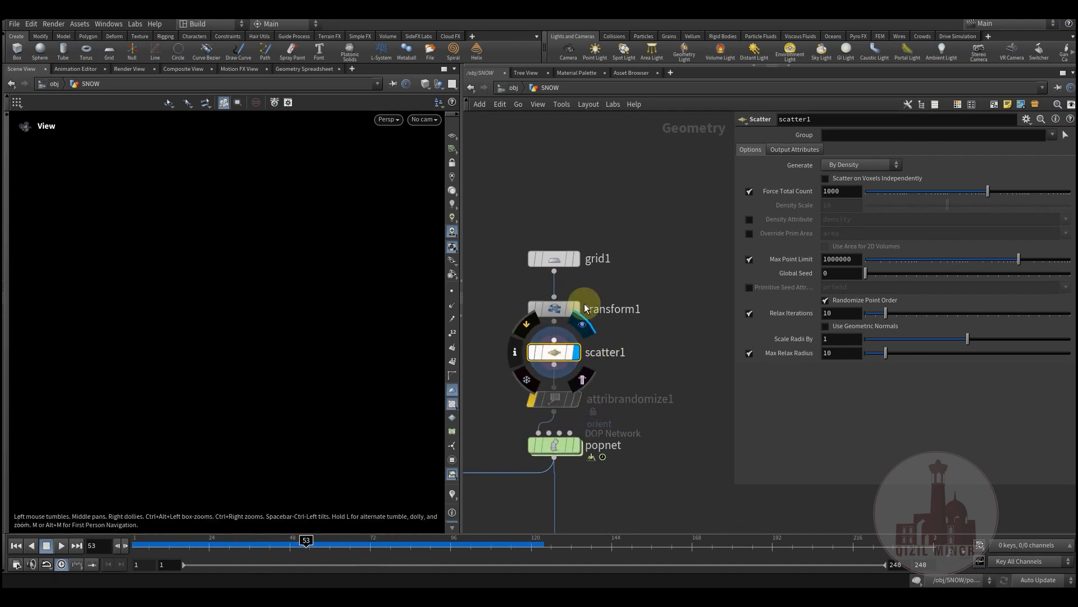
pyautogui.click(139, 545)
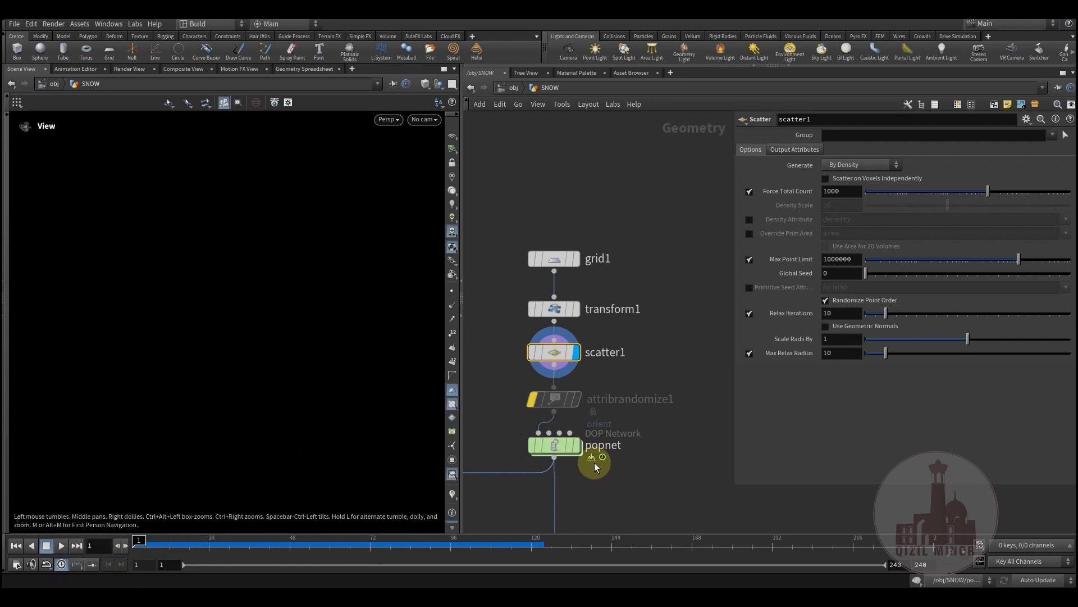
# Step: Display popnet and open its network at the source_first_input node
pyautogui.click(561, 446)
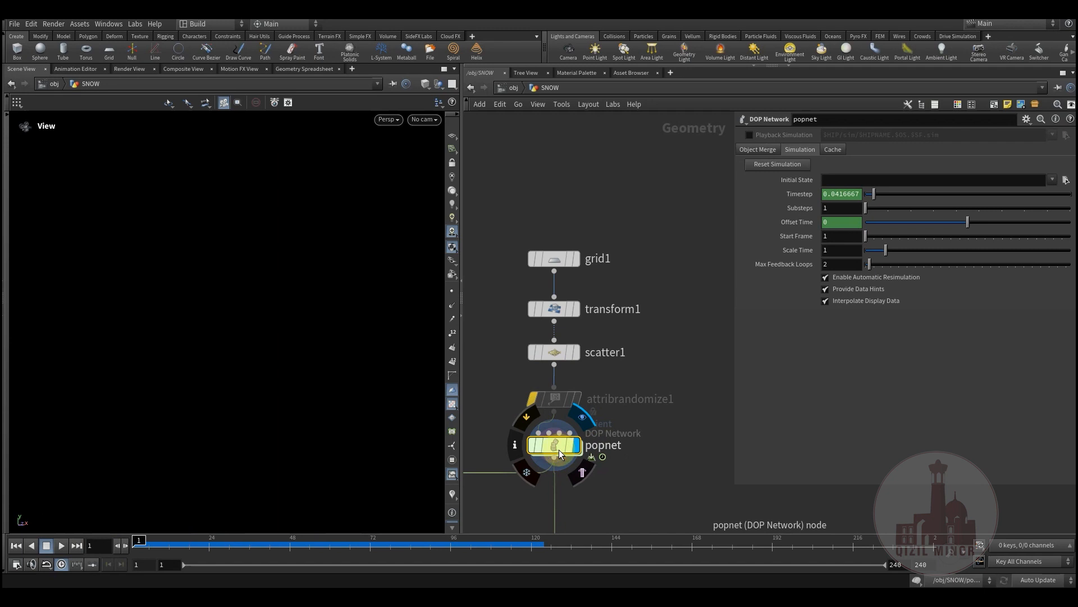
pyautogui.doubleClick(556, 445)
pyautogui.scroll(-2, 608, 488)
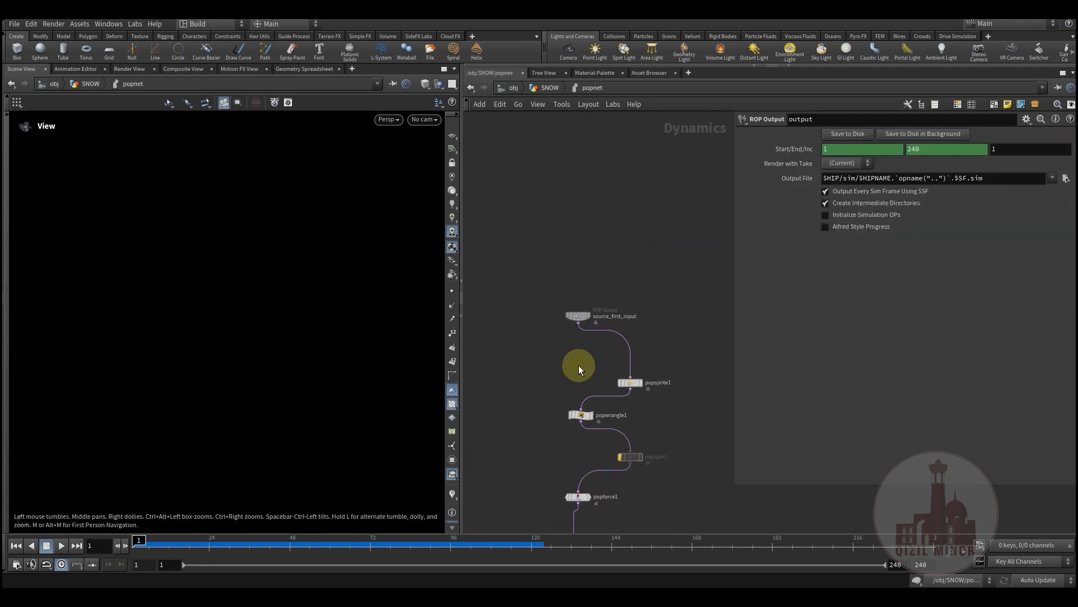
pyautogui.scroll(3, 575, 327)
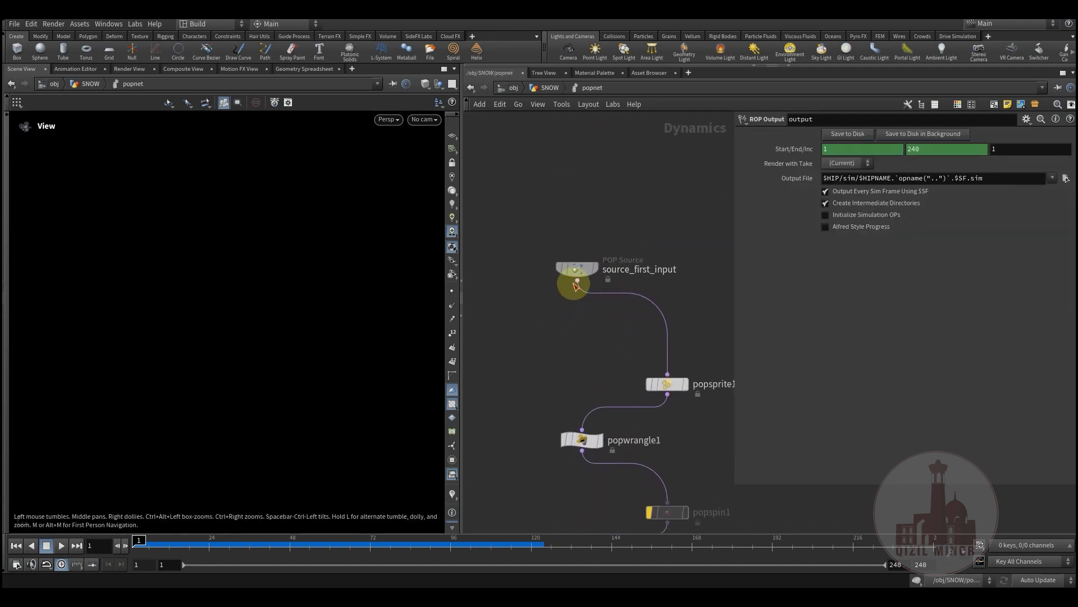
# Step: Review source_first_input's Source and Birth settings and clear its Just Born Group name
pyautogui.click(573, 274)
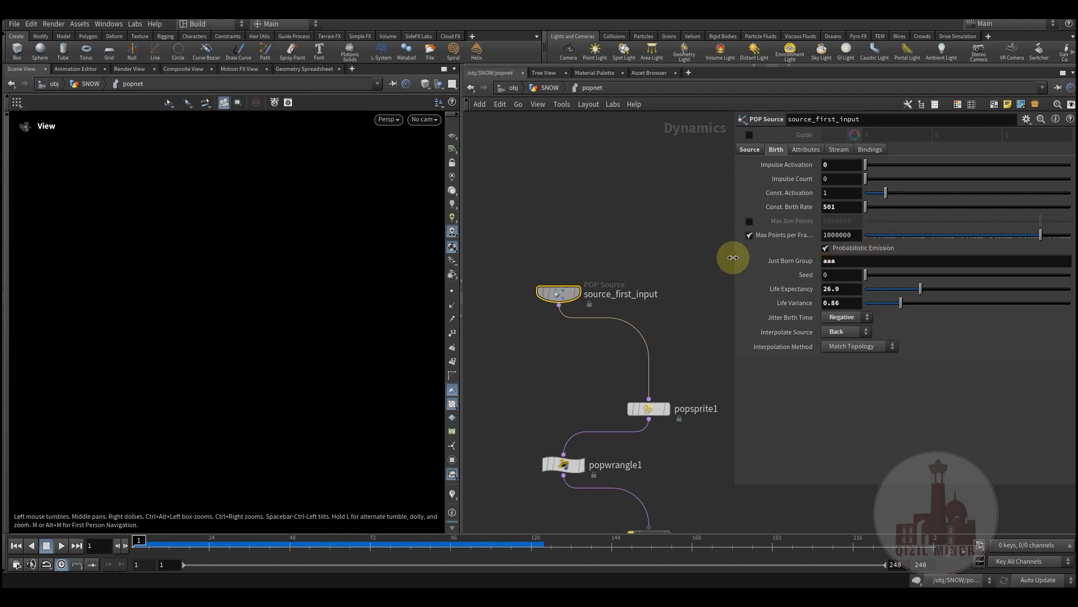
pyautogui.click(749, 149)
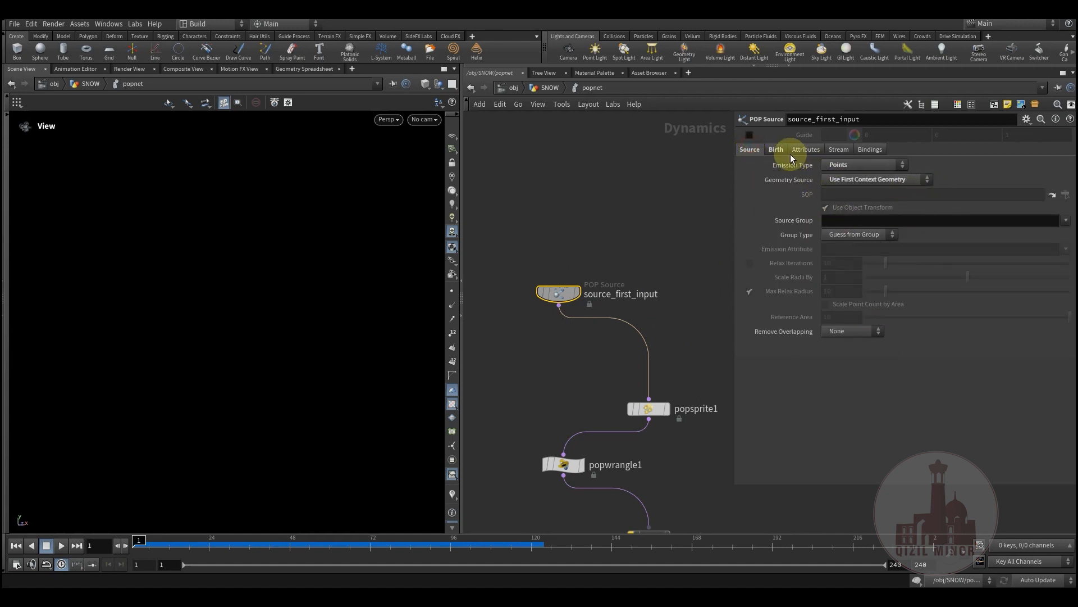
pyautogui.click(776, 150)
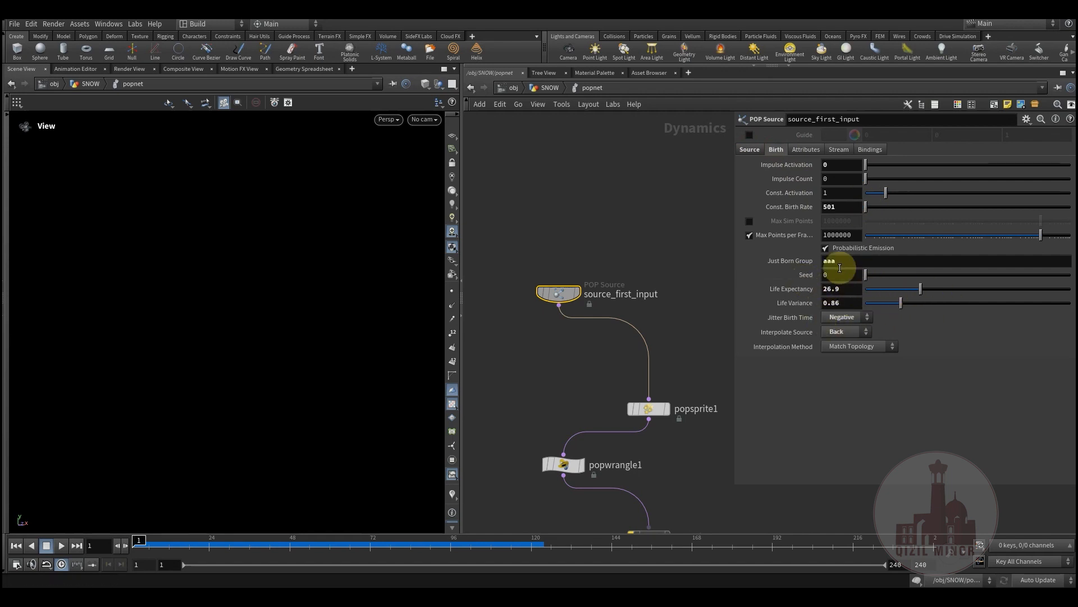
pyautogui.hotkey('ctrl', 'z')
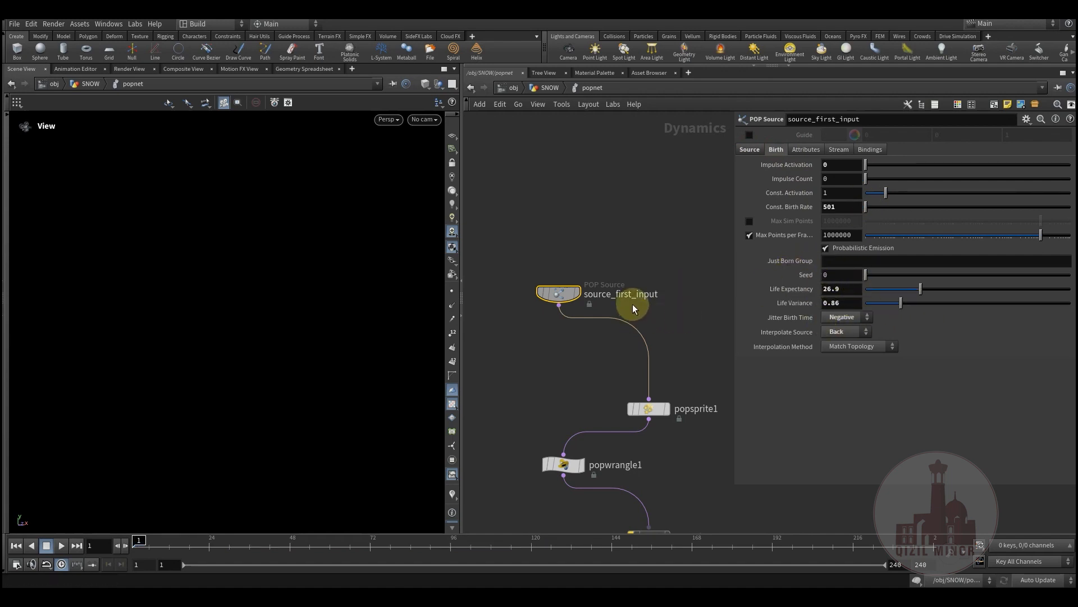
pyautogui.moveTo(848, 302); pyautogui.dragTo(815, 303)
# Step: Review popwrangle1's pscale expression and scrub to frame 78 to check the resimulated snowflakes
pyautogui.scroll(-4, 534, 350)
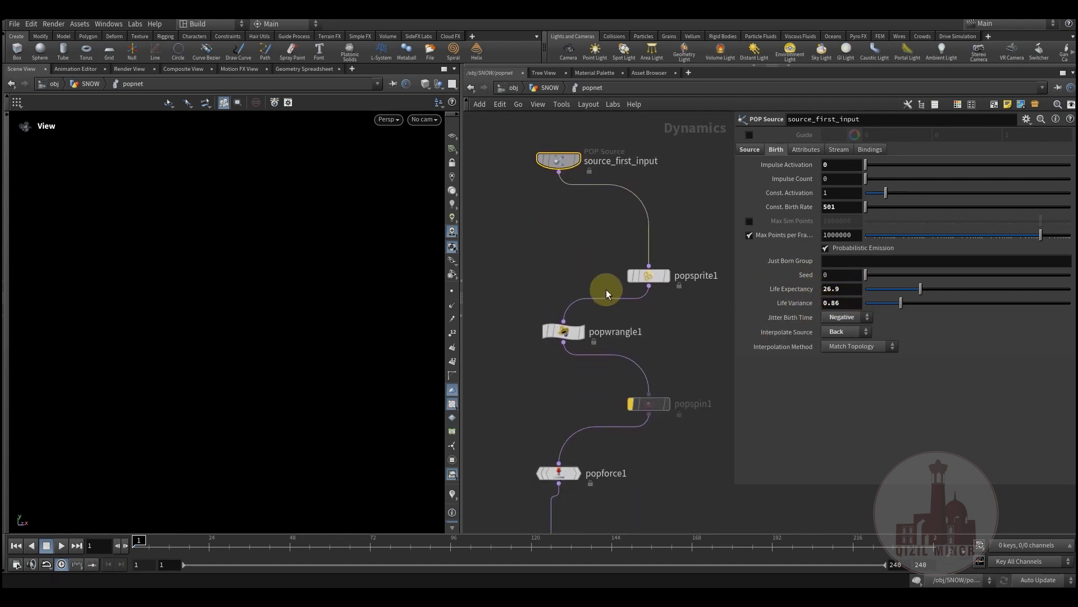
pyautogui.click(564, 337)
pyautogui.scroll(-2, 561, 388)
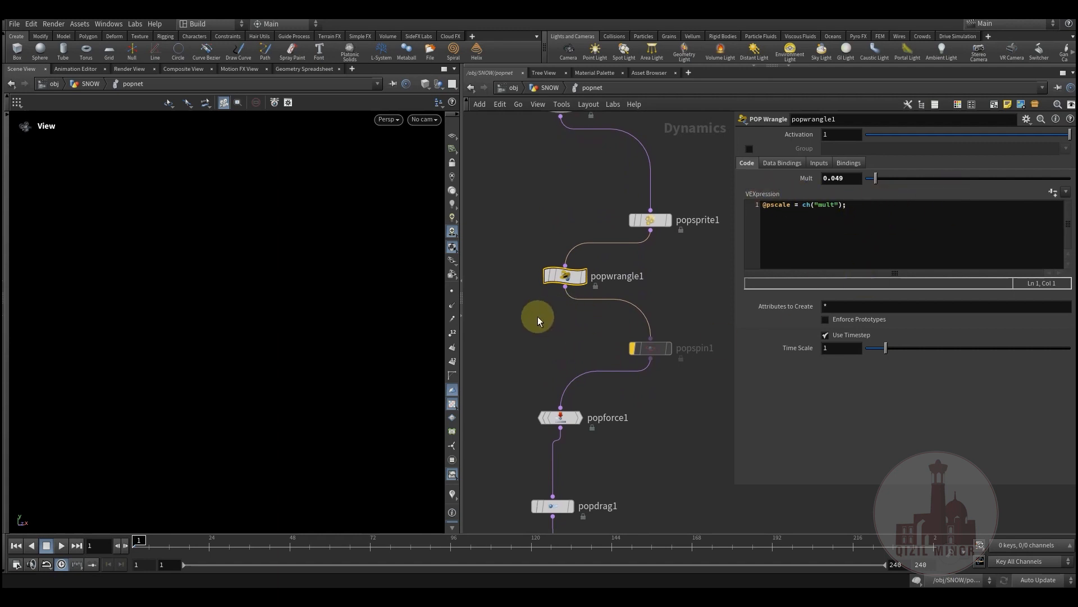
pyautogui.moveTo(204, 549); pyautogui.dragTo(390, 542)
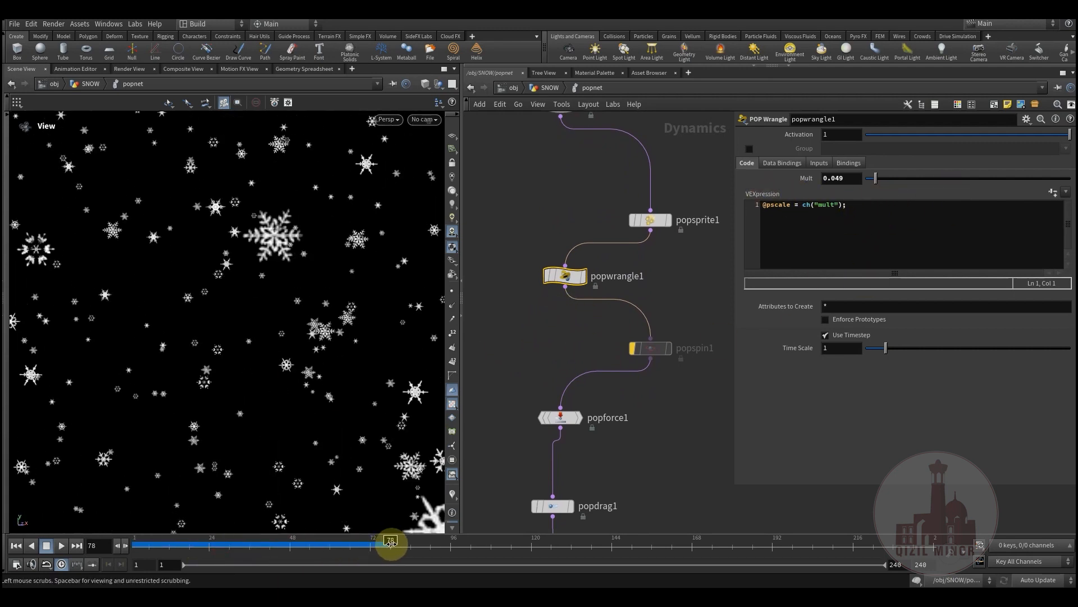
# Step: Bypass popwrangle1, scrub the simulation to about frame 71 to compare, and re-enable the node back at frame 1
pyautogui.click(546, 257)
pyautogui.moveTo(172, 545); pyautogui.dragTo(367, 544)
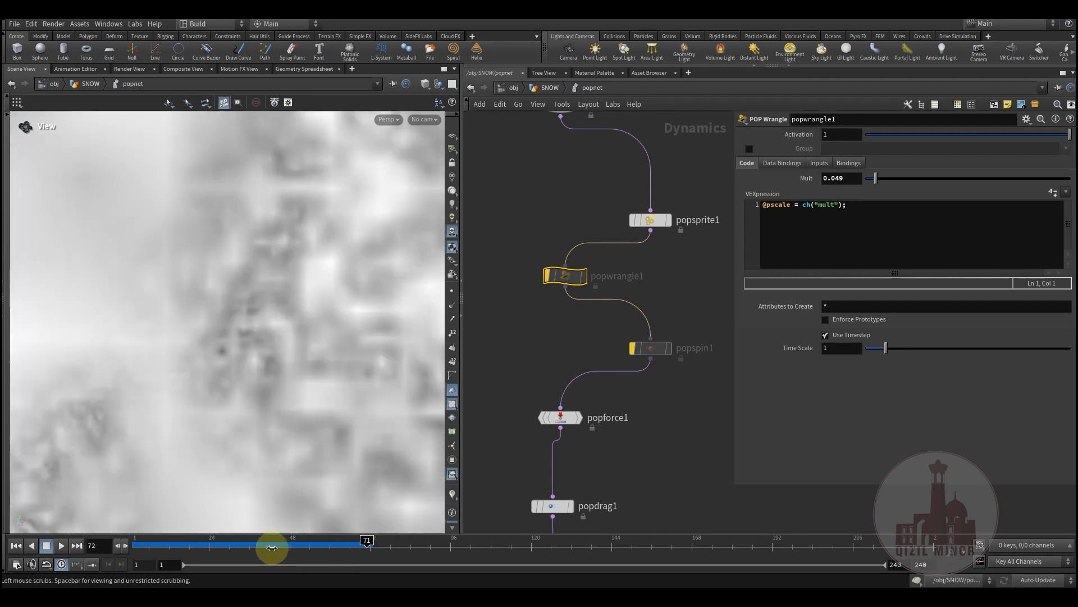
pyautogui.moveTo(272, 547); pyautogui.dragTo(132, 545)
pyautogui.moveTo(576, 279)
pyautogui.click(546, 253)
pyautogui.click(568, 187)
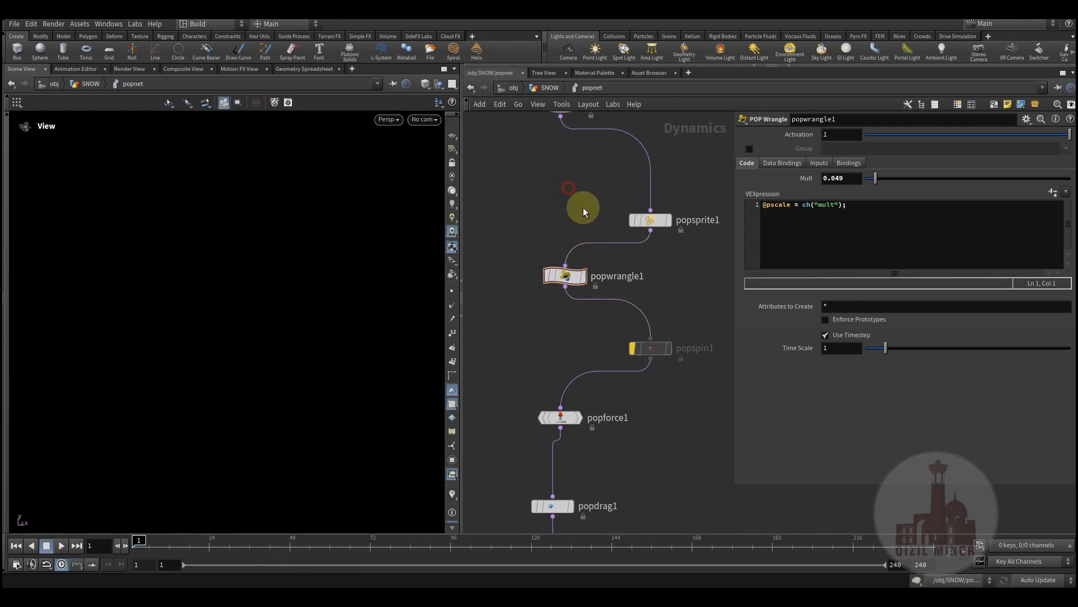
# Step: Review popforce1's force and noise settings and popdrag1 while scrubbing the simulation to frame 92
pyautogui.moveTo(583, 211); pyautogui.dragTo(561, 248, button='middle')
pyautogui.moveTo(561, 354); pyautogui.dragTo(578, 205, button='middle')
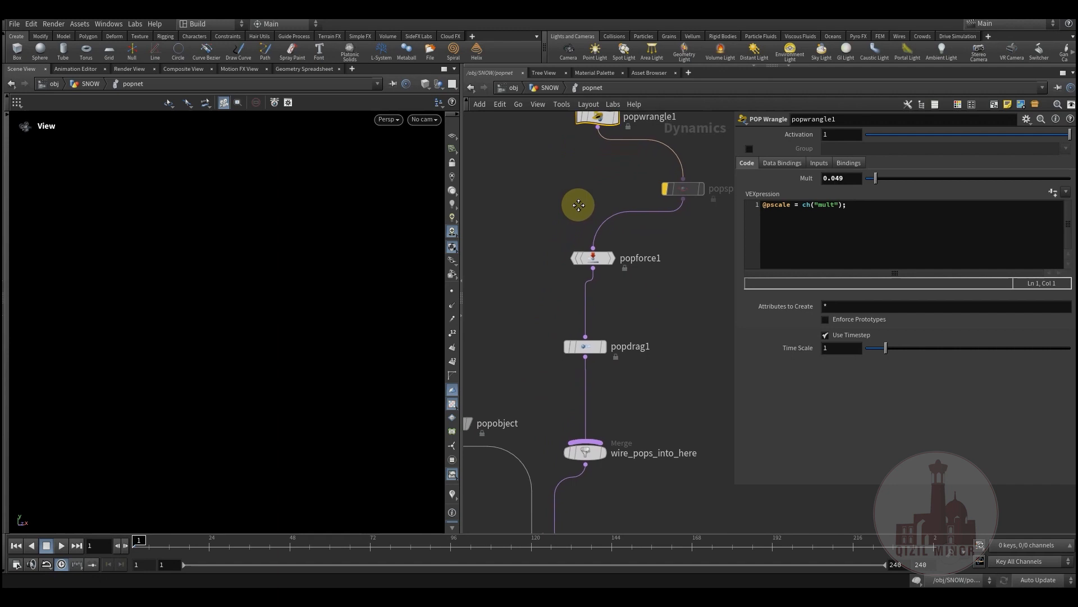
pyautogui.click(587, 258)
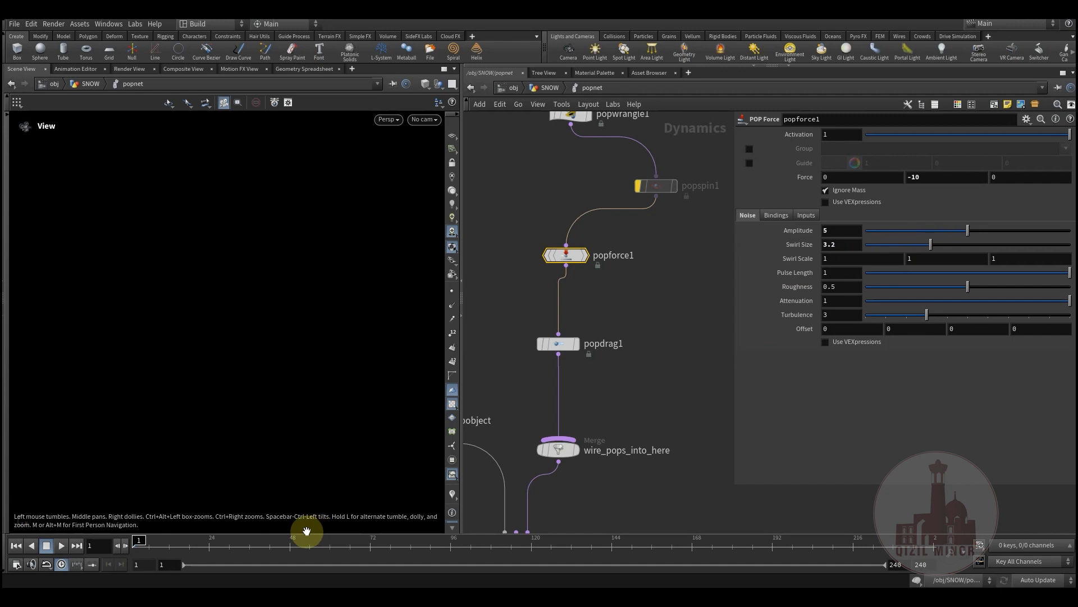
pyautogui.moveTo(139, 540); pyautogui.dragTo(487, 539)
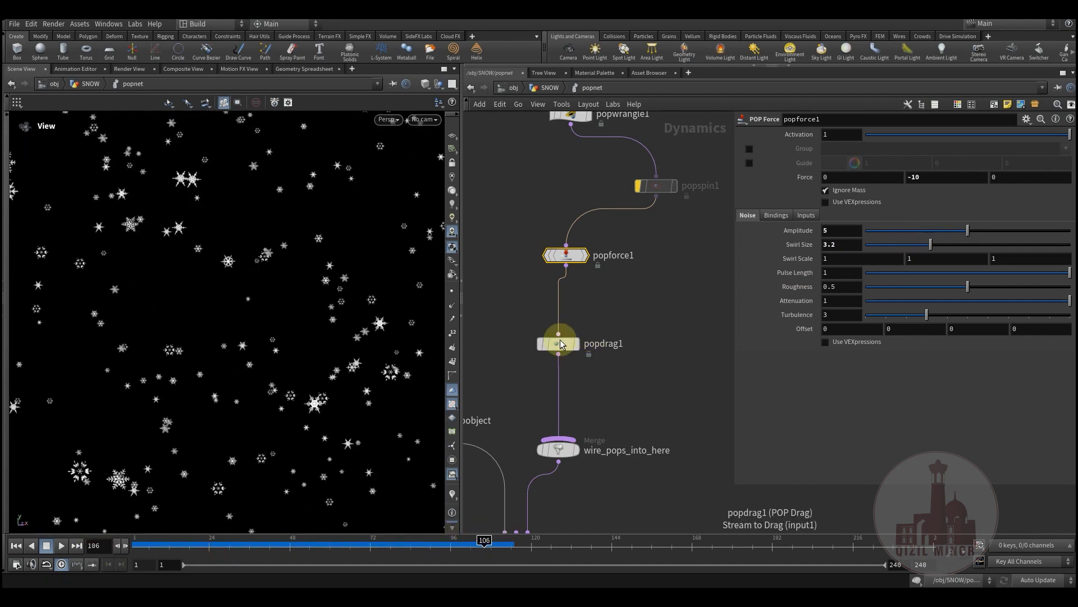
pyautogui.click(561, 344)
pyautogui.moveTo(337, 540); pyautogui.dragTo(437, 540)
# Step: Review popsprite1's Sprite Map path and view the snowflakes_01.png sprite sheet in the image viewer
pyautogui.moveTo(684, 137); pyautogui.dragTo(636, 342, button='middle')
pyautogui.click(611, 262)
pyautogui.moveTo(645, 298); pyautogui.dragTo(624, 273, button='middle')
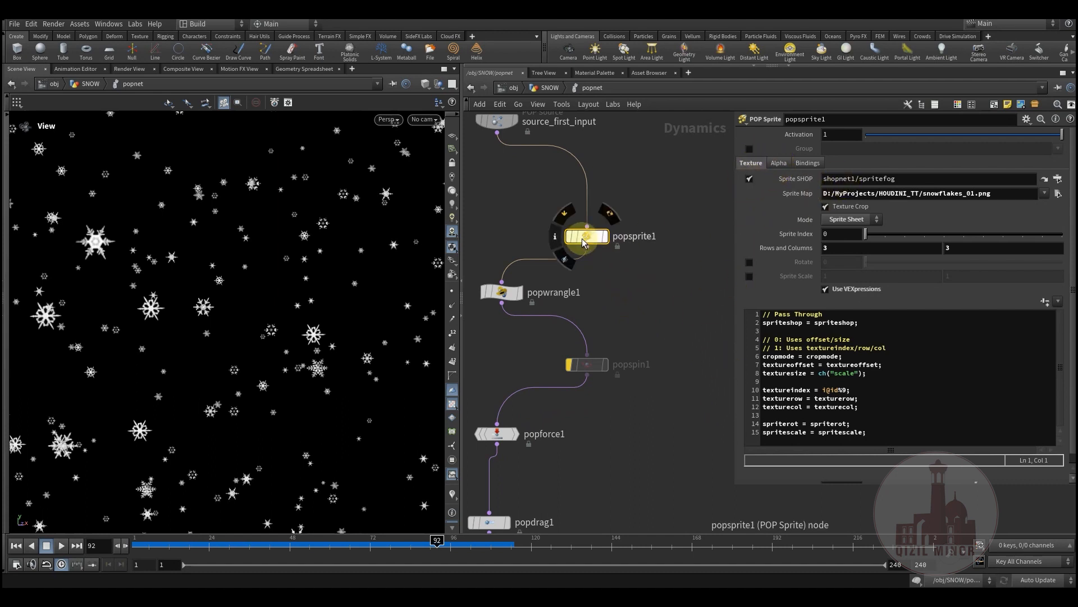
pyautogui.moveTo(1000, 196); pyautogui.dragTo(761, 198)
pyautogui.hotkey('alt', 'Tab')
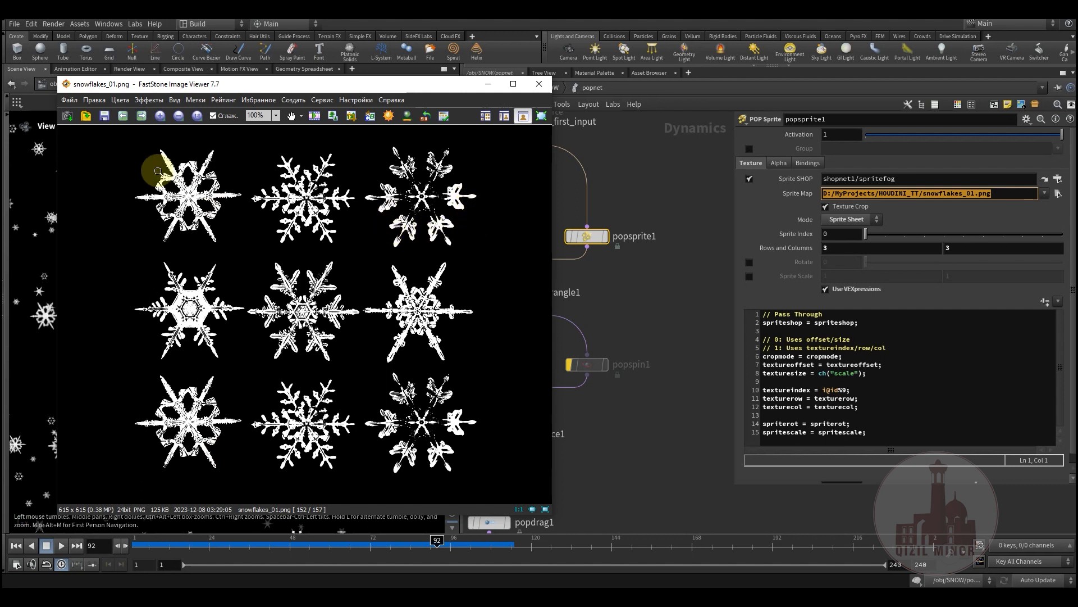
pyautogui.click(488, 84)
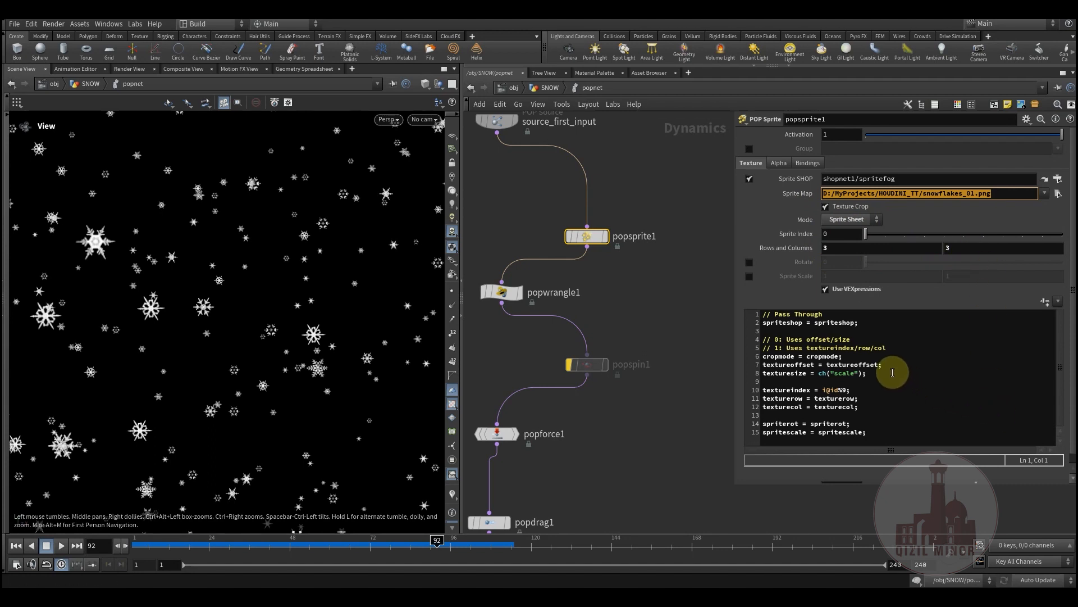
# Step: Comment out the texturesize line in popsprite1's VEXpression, test it by scrubbing, and restore the line
pyautogui.click(1060, 304)
pyautogui.click(1031, 314)
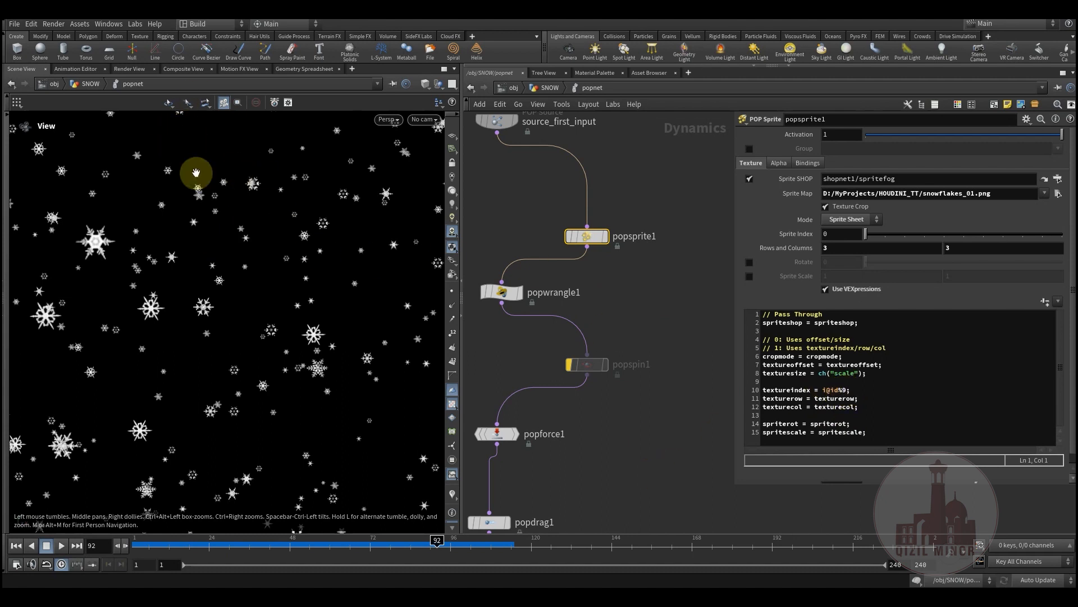
pyautogui.click(452, 228)
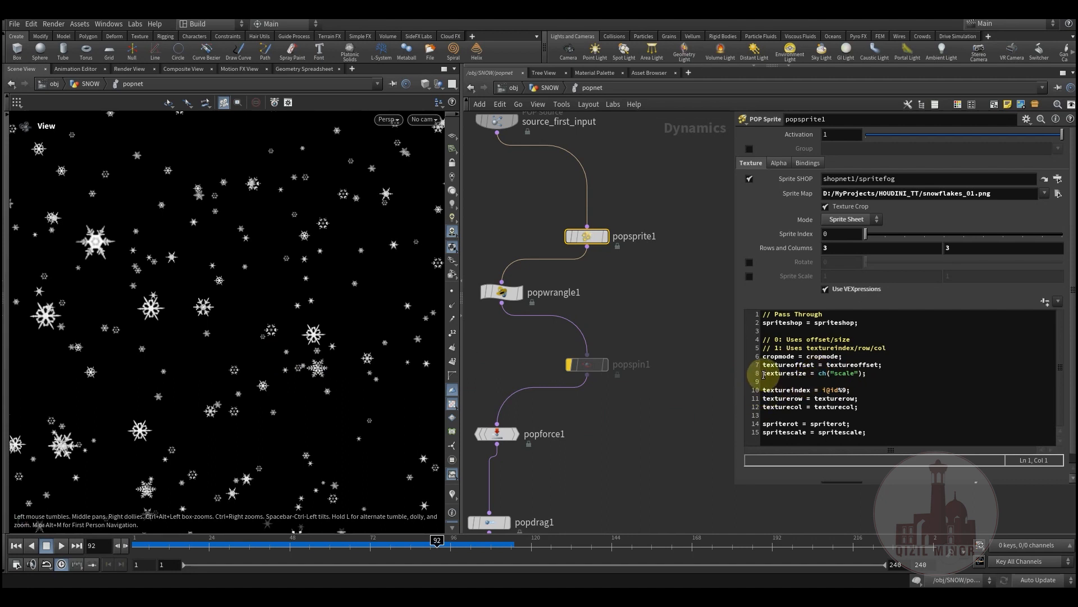
pyautogui.write('//')
pyautogui.moveTo(437, 541); pyautogui.dragTo(327, 552)
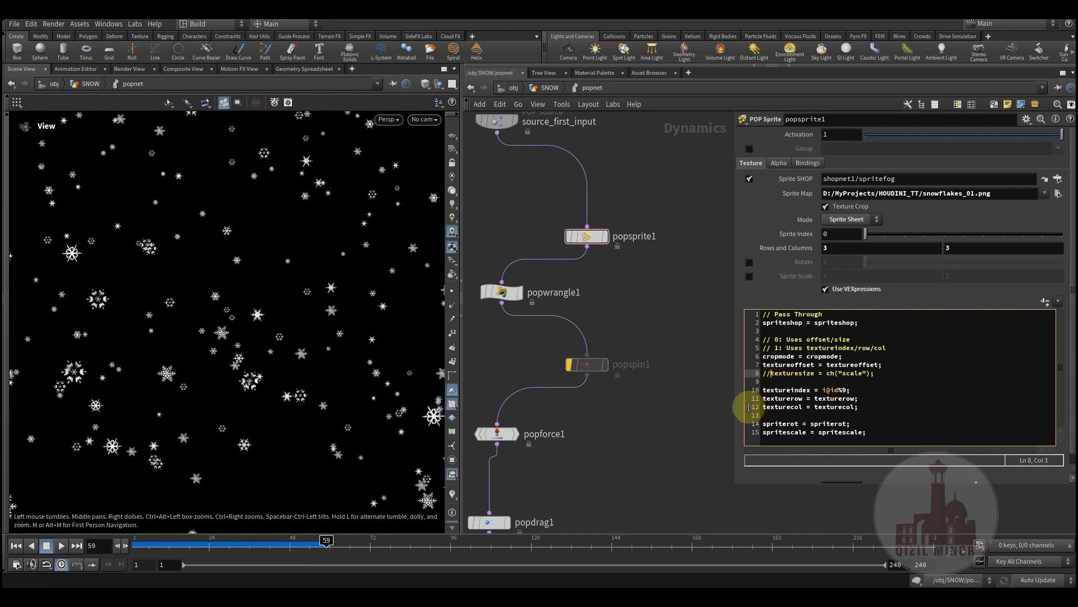
pyautogui.moveTo(134, 544); pyautogui.dragTo(225, 548)
pyautogui.moveTo(297, 550); pyautogui.dragTo(316, 548)
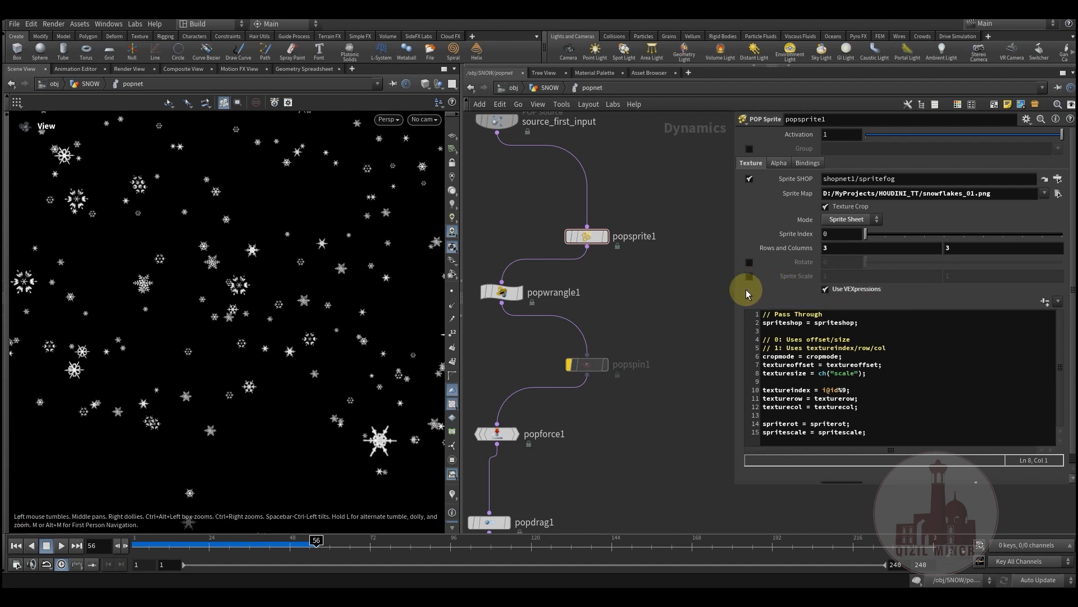
# Step: Try popsprite1's Scale at 0.866 and scrub the resimulated snow to frame 38
pyautogui.scroll(-1, 747, 293)
pyautogui.moveTo(988, 477); pyautogui.dragTo(1036, 477)
pyautogui.click(16, 545)
pyautogui.click(63, 545)
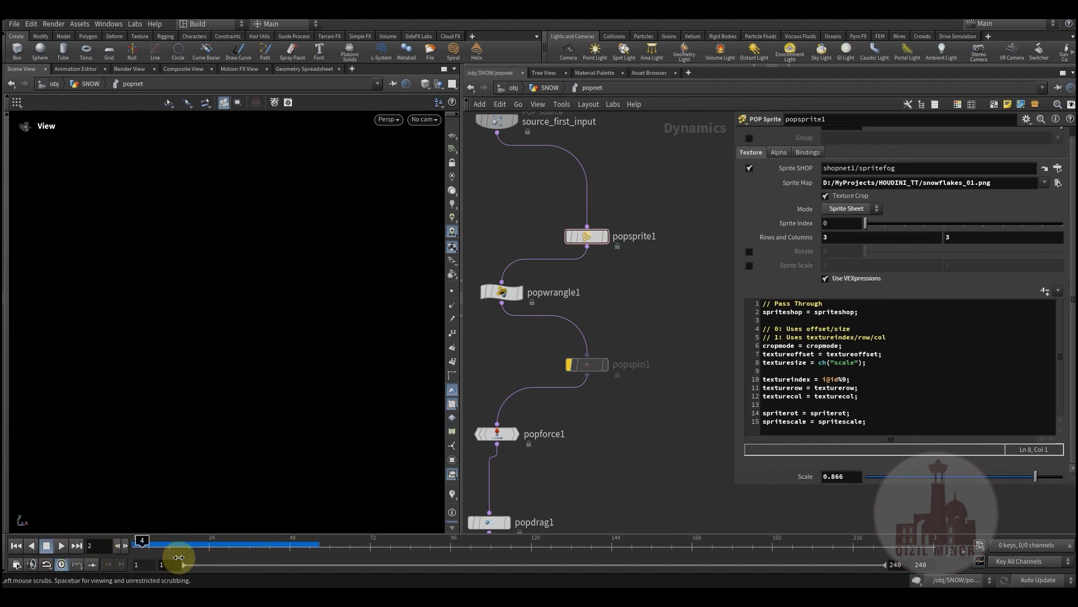
pyautogui.click(16, 545)
pyautogui.moveTo(588, 373)
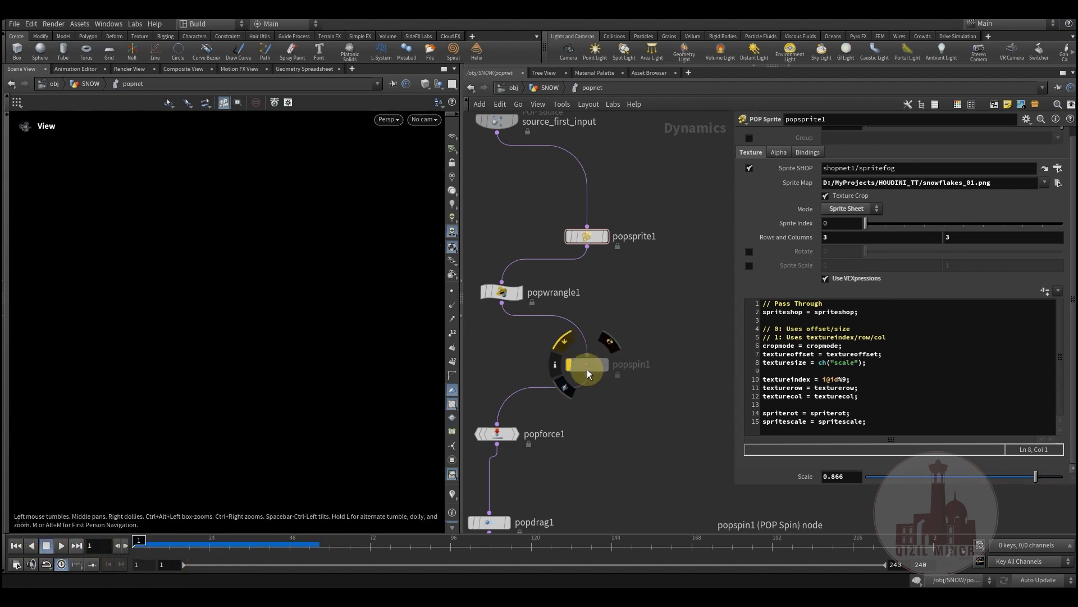
pyautogui.click(564, 342)
pyautogui.click(564, 342)
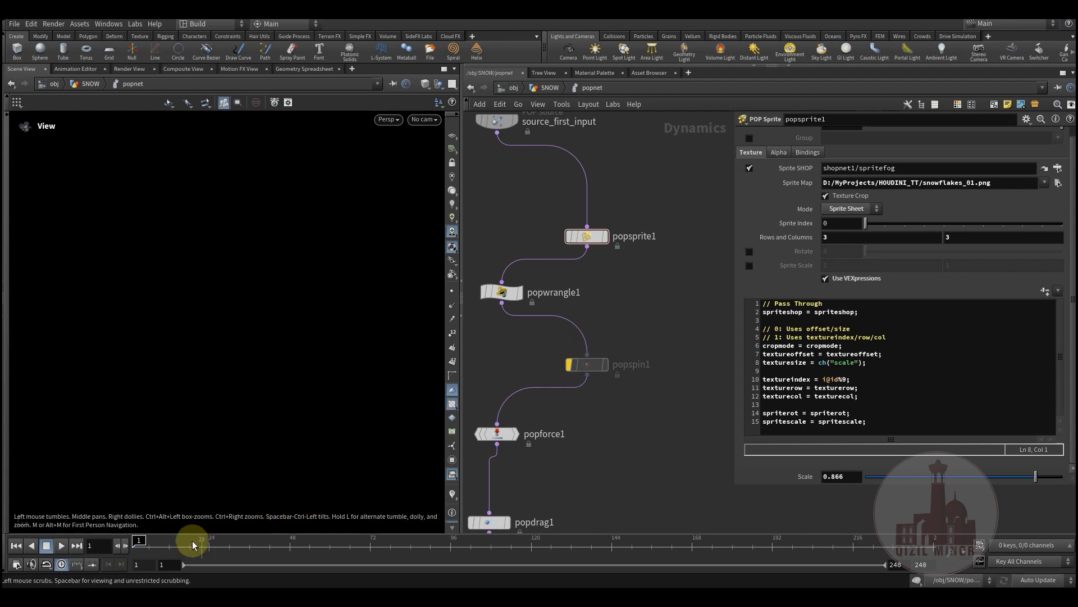
pyautogui.moveTo(153, 547); pyautogui.dragTo(256, 544)
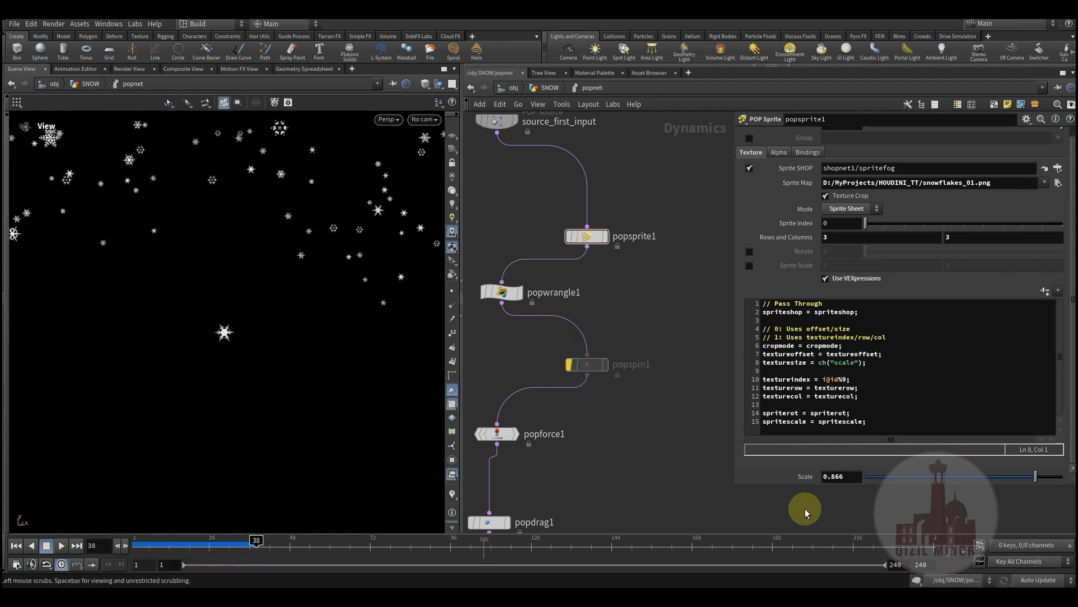
# Step: Set popsprite1's Scale to 0 and scrub the simulation from frame 1 to frame 51
pyautogui.moveTo(893, 483); pyautogui.dragTo(900, 483)
pyautogui.moveTo(256, 541); pyautogui.dragTo(360, 549)
pyautogui.moveTo(589, 369)
pyautogui.moveTo(873, 479); pyautogui.dragTo(865, 479)
pyautogui.moveTo(221, 546); pyautogui.dragTo(50, 541)
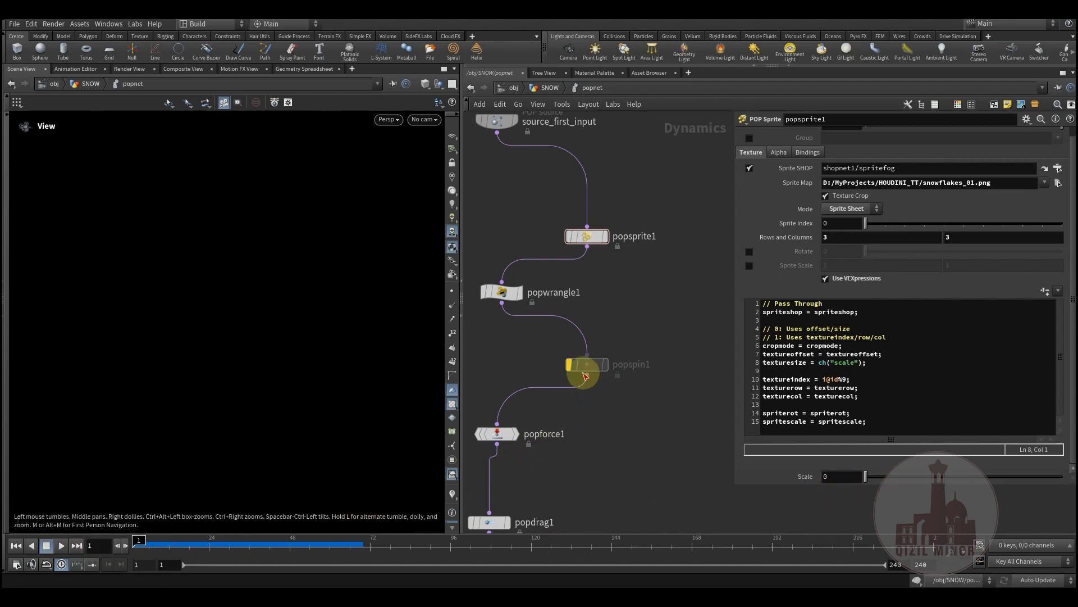
pyautogui.moveTo(168, 549); pyautogui.dragTo(299, 557)
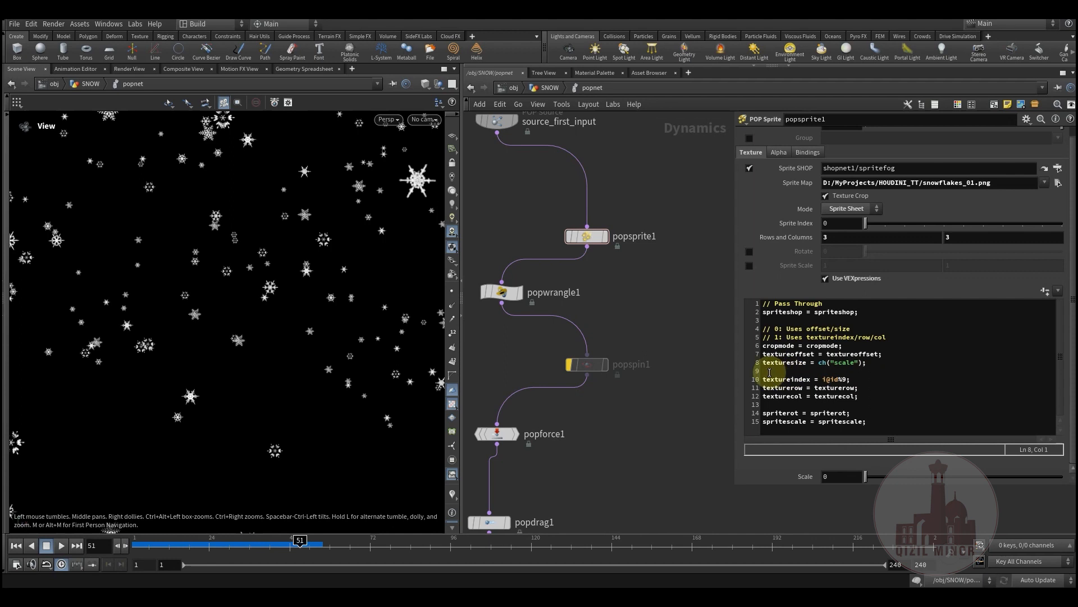
# Step: Examine the textureindex = i@id%9 expression and compare it with the snowflakes_01.png sprite sheet
pyautogui.moveTo(857, 377); pyautogui.dragTo(741, 379)
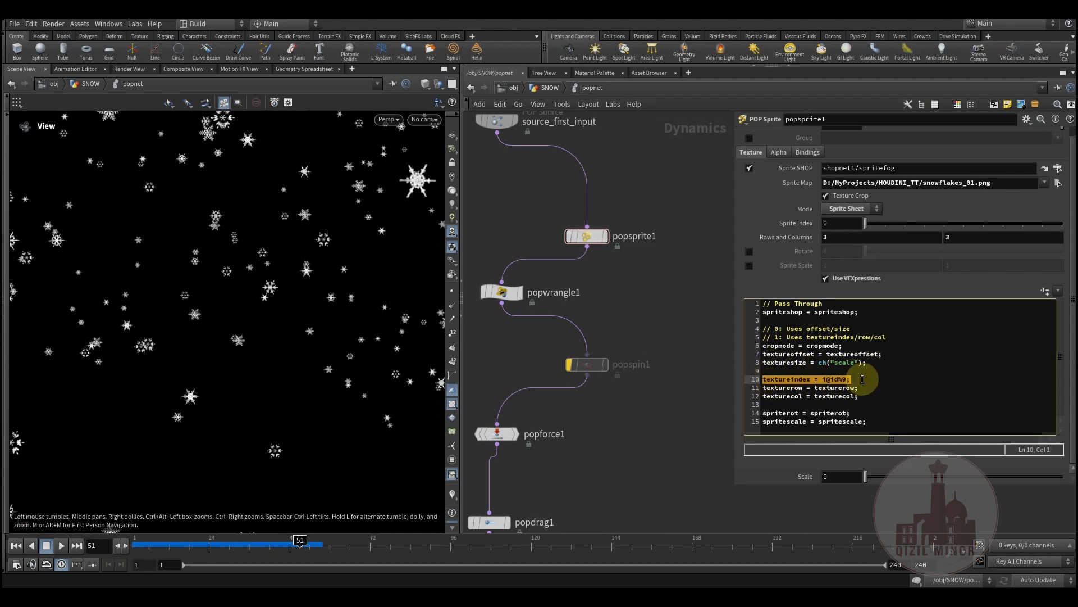
pyautogui.moveTo(853, 379); pyautogui.dragTo(752, 379)
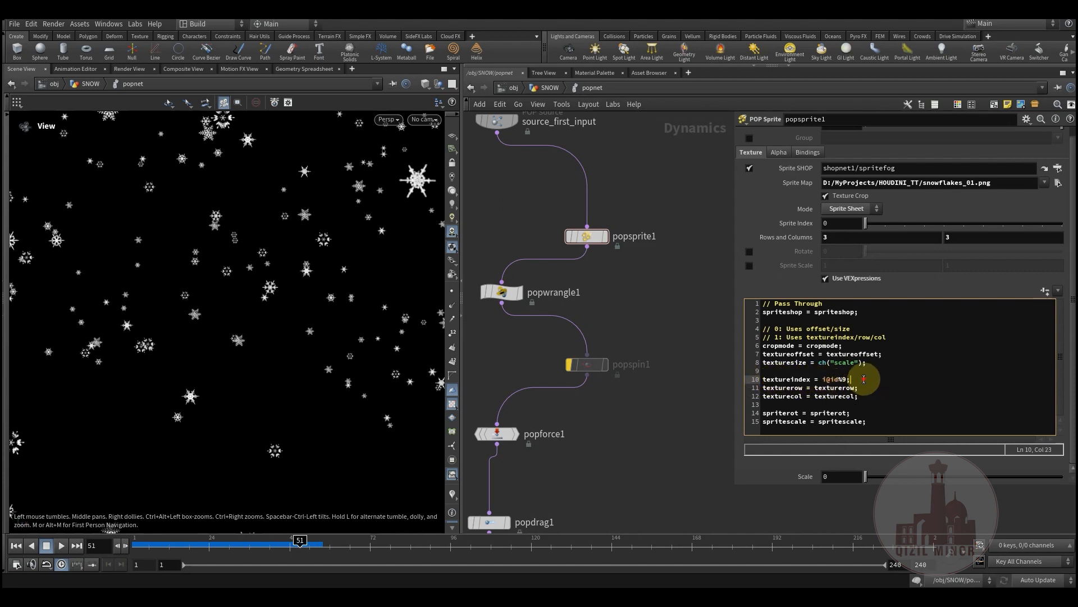
pyautogui.moveTo(864, 379); pyautogui.dragTo(813, 379)
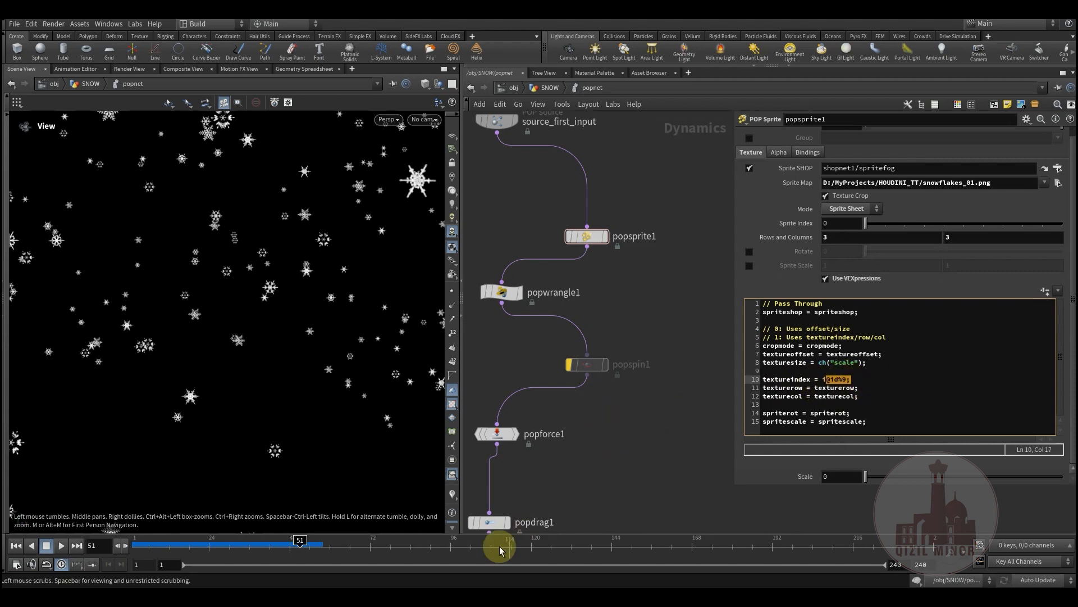
pyautogui.click(498, 597)
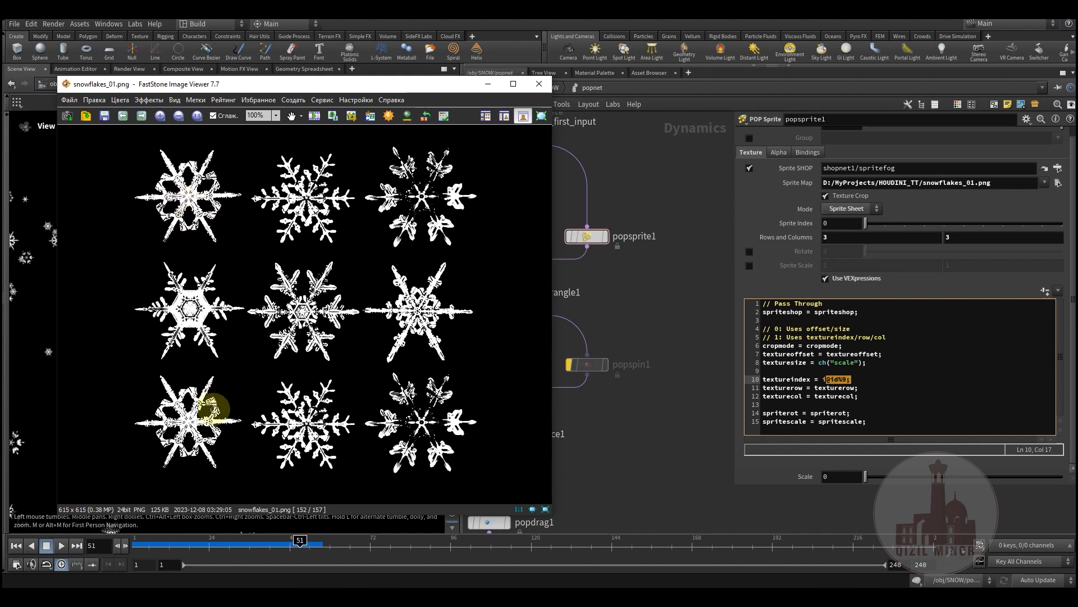
pyautogui.click(490, 82)
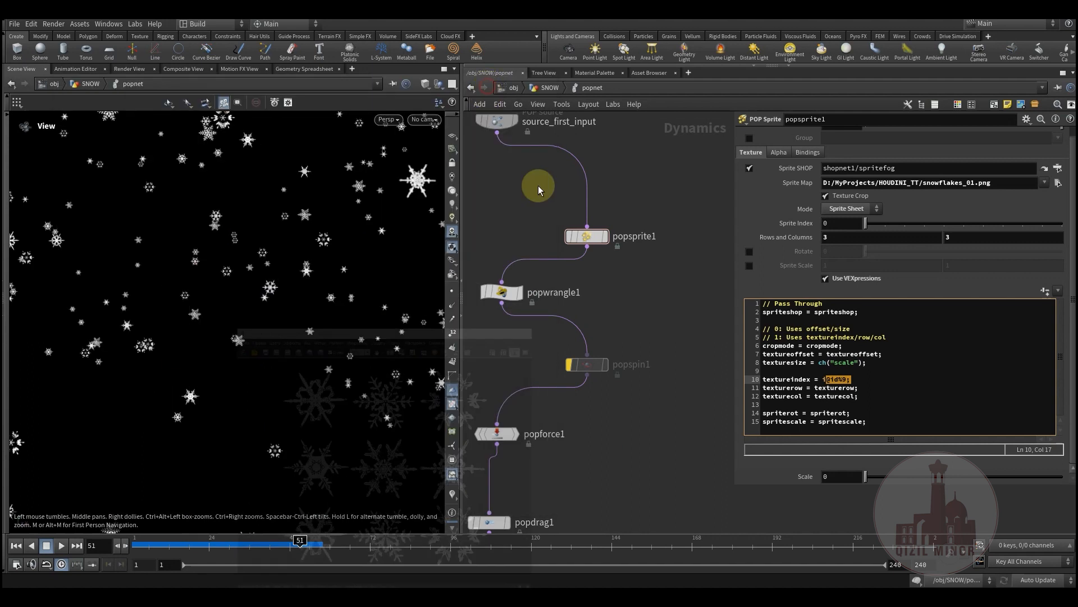
# Step: Look over the remaining nodes in the popnet network and return to the SNOW geometry network
pyautogui.moveTo(604, 407); pyautogui.dragTo(626, 280, button='middle')
pyautogui.scroll(-3, 613, 336)
pyautogui.moveTo(626, 381); pyautogui.dragTo(720, 261, button='middle')
pyautogui.scroll(3, 610, 333)
pyautogui.moveTo(531, 358); pyautogui.dragTo(517, 307, button='middle')
pyautogui.click(640, 391)
pyautogui.click(546, 88)
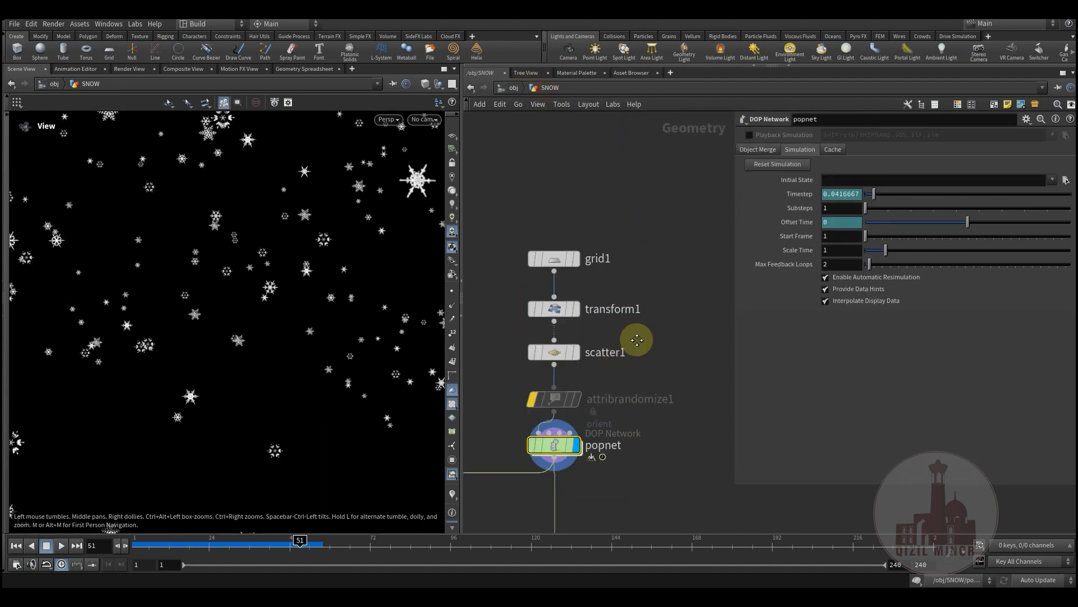
# Step: Display the null3 node at the end of the SNOW chain and scrub the timeline to check the snowflakes
pyautogui.moveTo(633, 485); pyautogui.dragTo(632, 318, button='middle')
pyautogui.moveTo(521, 528); pyautogui.dragTo(532, 358, button='middle')
pyautogui.moveTo(307, 544); pyautogui.dragTo(387, 543)
pyautogui.moveTo(583, 444); pyautogui.dragTo(618, 390, button='middle')
pyautogui.moveTo(617, 518)
pyautogui.mouseDown(button='middle')
pyautogui.moveTo(599, 359)
pyautogui.moveTo(606, 300)
pyautogui.mouseUp(button='middle')
pyautogui.doubleClick(612, 454)
pyautogui.press('Return')
pyautogui.click(599, 441)
pyautogui.moveTo(296, 549); pyautogui.dragTo(397, 553)
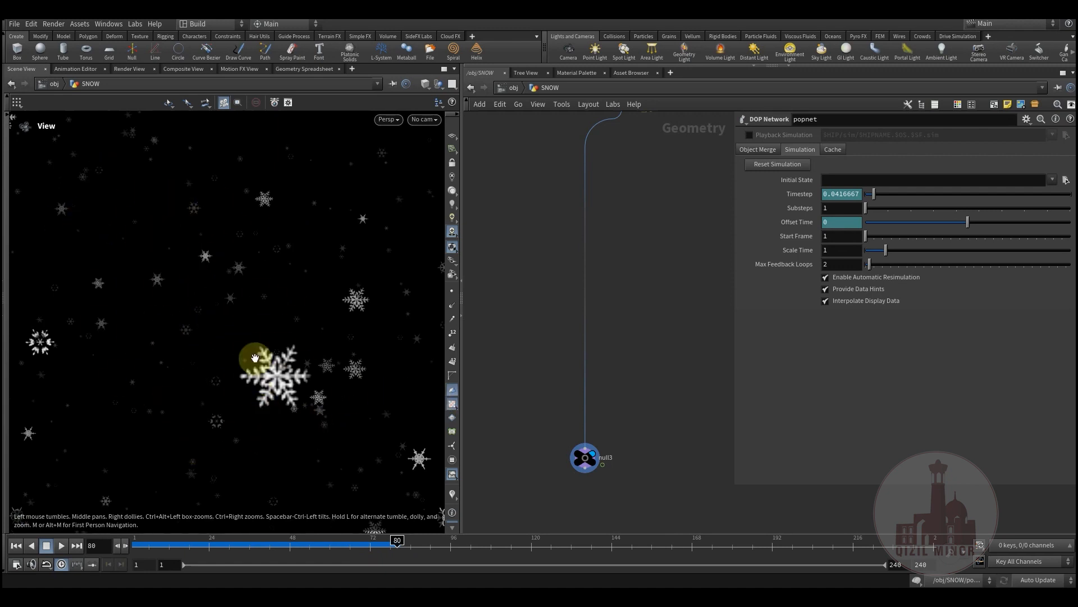
pyautogui.moveTo(253, 553); pyautogui.dragTo(394, 548)
pyautogui.moveTo(284, 548); pyautogui.dragTo(306, 543)
# Step: Open lopnet1, check the Karma motion-blurred render at frame 66, and return to the SNOW network
pyautogui.moveTo(616, 216); pyautogui.dragTo(708, 54, button='middle')
pyautogui.scroll(-5, 575, 264)
pyautogui.moveTo(546, 343); pyautogui.dragTo(660, 339, button='middle')
pyautogui.scroll(4, 542, 337)
pyautogui.doubleClick(555, 295)
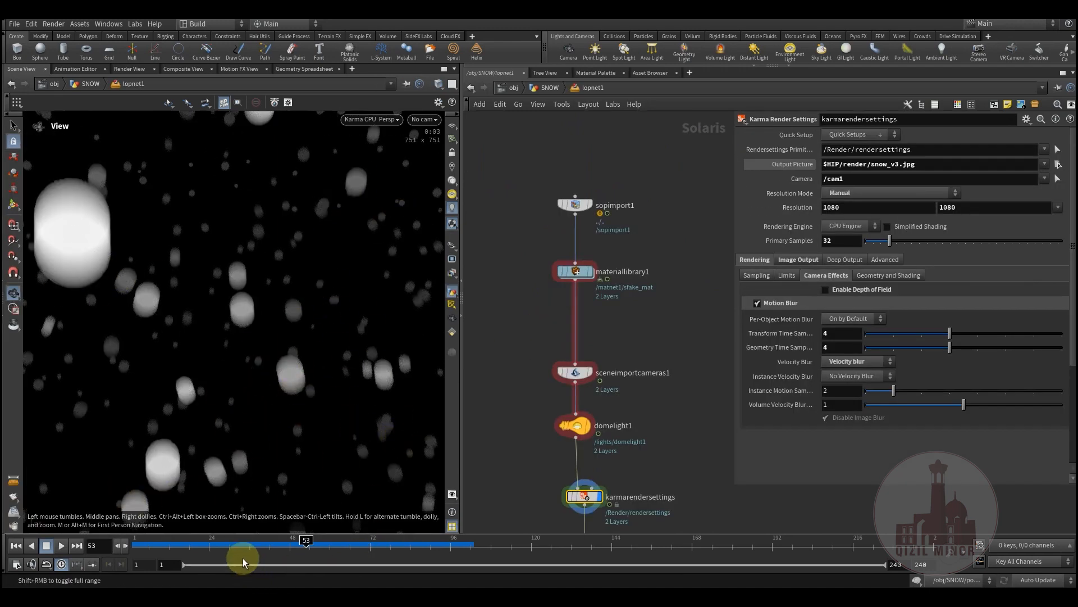
pyautogui.moveTo(277, 549); pyautogui.dragTo(350, 554)
pyautogui.moveTo(520, 328); pyautogui.dragTo(522, 374, button='middle')
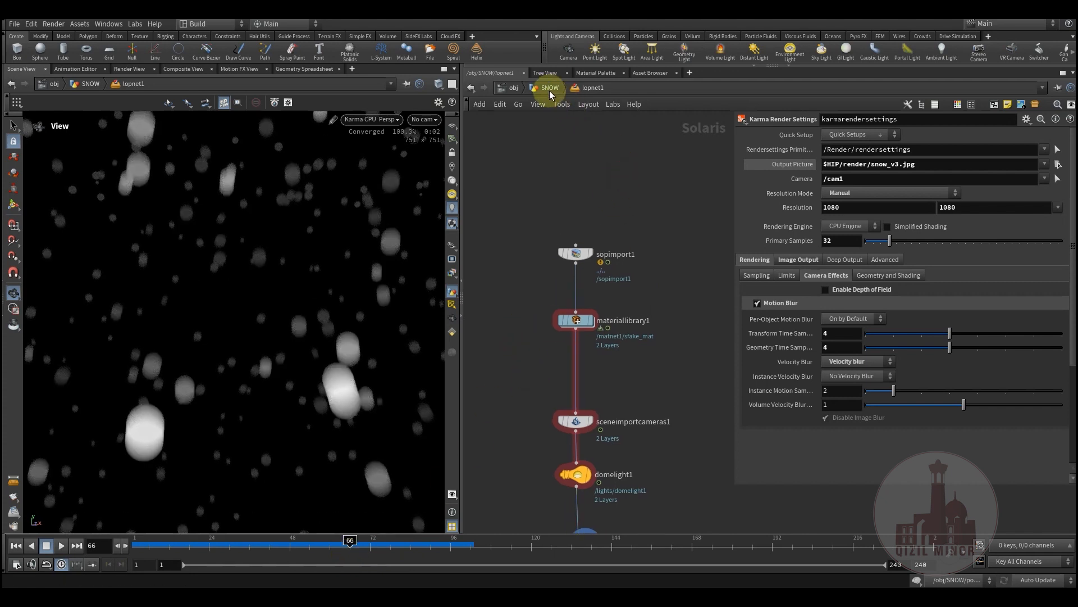
pyautogui.click(548, 88)
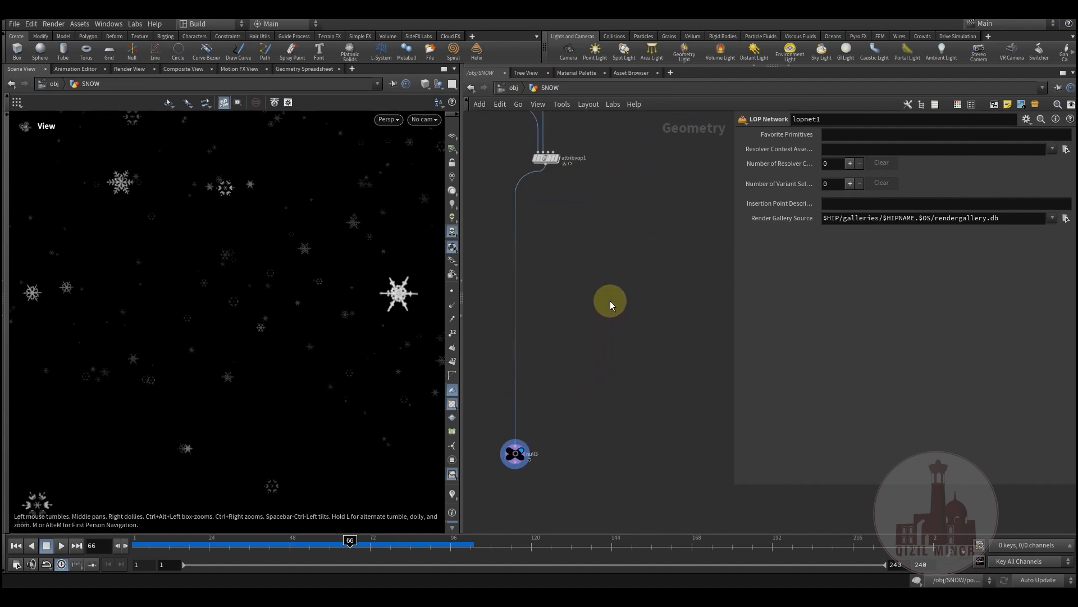
# Step: Add a Line node beside the connection leading into null3
pyautogui.press('Tab')
pyautogui.moveTo(634, 301)
pyautogui.click(717, 291)
pyautogui.click(585, 303)
# Step: Insert a Copy to Points node before null3, with the line as source and the incoming particles as target points
pyautogui.press('Tab')
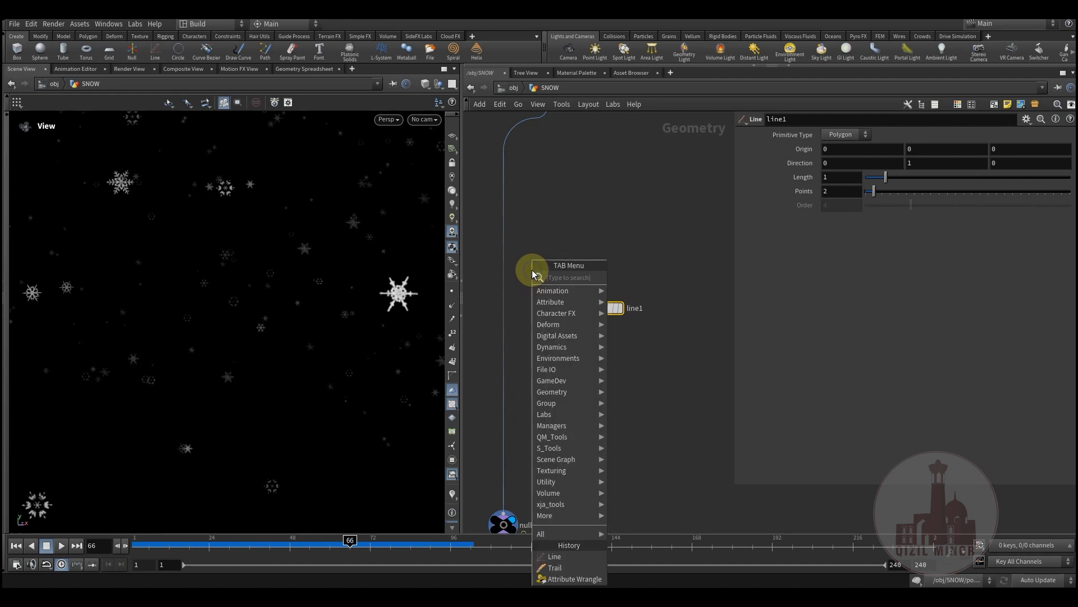
pyautogui.write('cop')
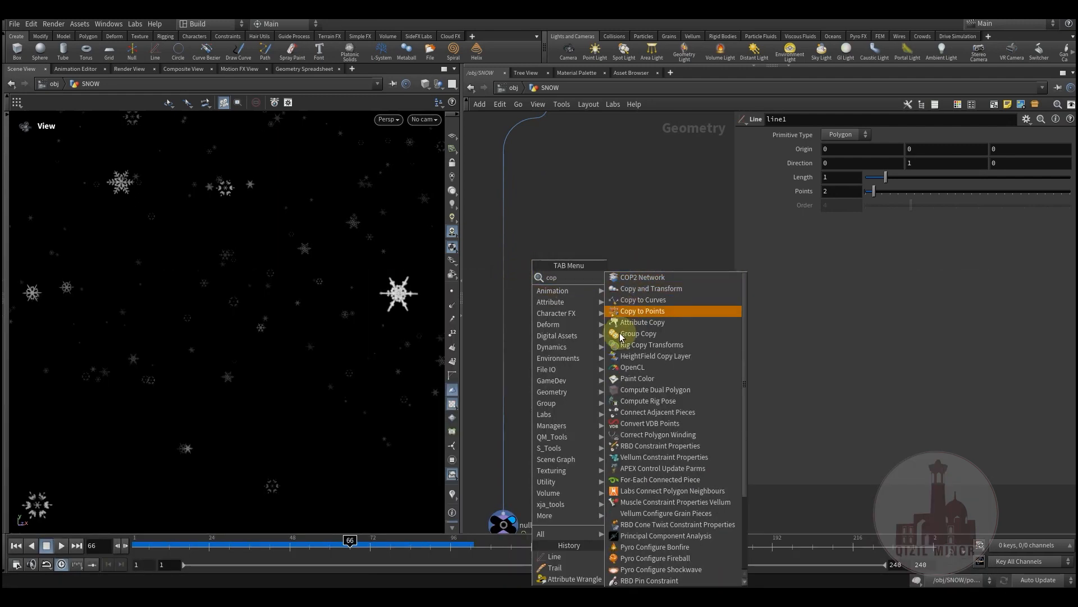
pyautogui.click(645, 311)
pyautogui.click(543, 345)
pyautogui.moveTo(543, 345); pyautogui.dragTo(497, 366)
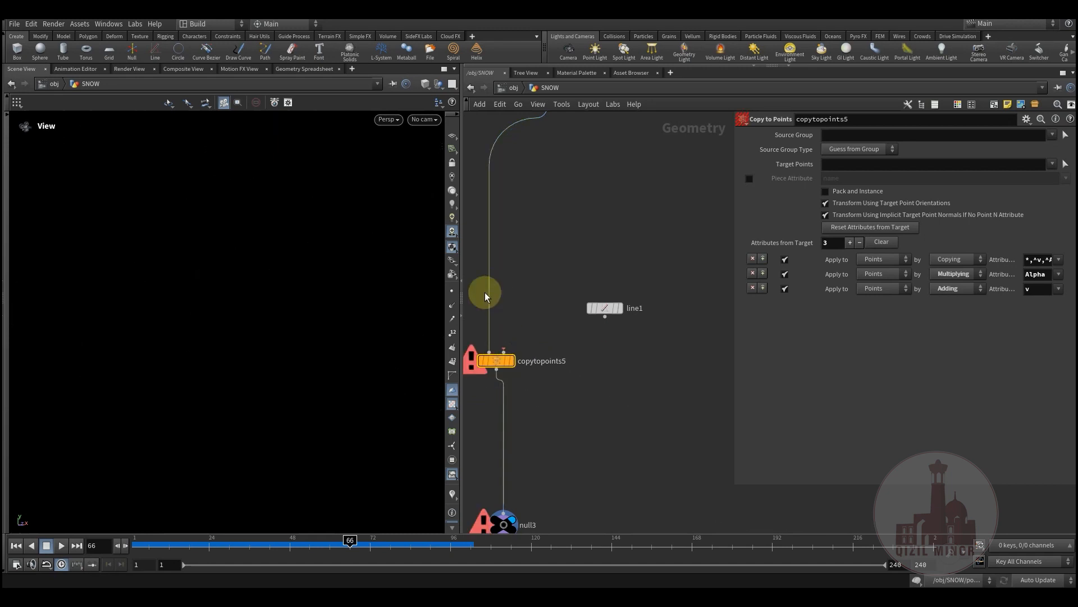
pyautogui.moveTo(491, 307); pyautogui.dragTo(504, 352)
pyautogui.moveTo(504, 361); pyautogui.dragTo(554, 371)
pyautogui.click(608, 320)
pyautogui.click(550, 370)
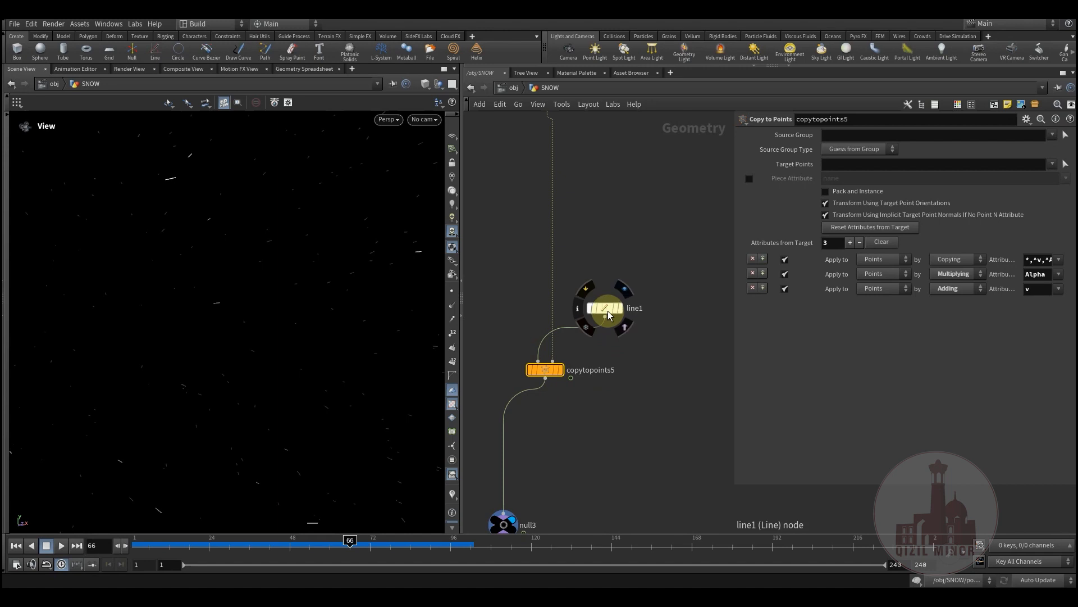
# Step: Set line1's Length to 5.14 and move the node farther above copytopoints5
pyautogui.click(607, 309)
pyautogui.moveTo(951, 190); pyautogui.dragTo(977, 190)
pyautogui.moveTo(605, 308); pyautogui.dragTo(649, 246)
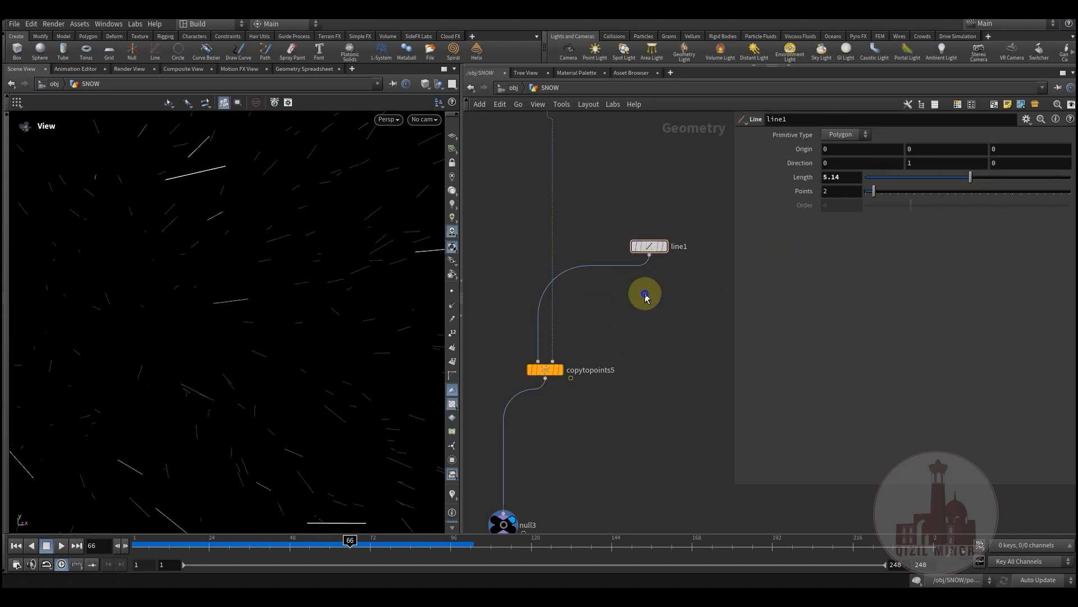
# Step: Insert an Attribute Wrangle between line1 and copytopoints5
pyautogui.press('Tab')
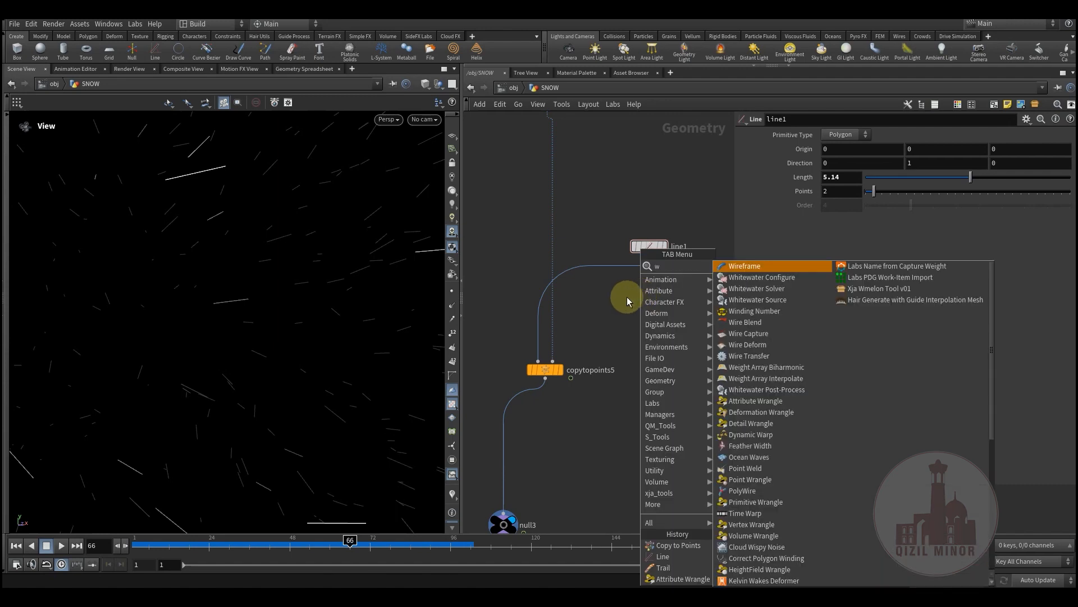
pyautogui.click(725, 264)
pyautogui.click(609, 269)
pyautogui.moveTo(608, 279); pyautogui.dragTo(633, 289)
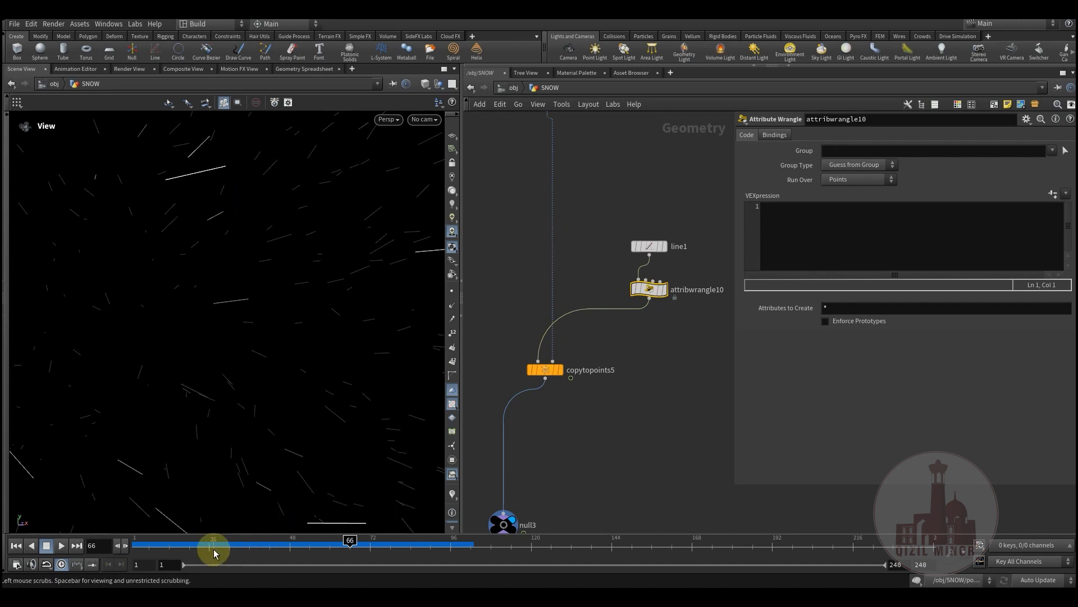
# Step: Scrub the animation to frame 63 and wire attribvop1's output directly into null3, bypassing copytopoints5
pyautogui.moveTo(150, 542); pyautogui.dragTo(340, 554)
pyautogui.moveTo(641, 332); pyautogui.dragTo(604, 409, button='middle')
pyautogui.moveTo(568, 267); pyautogui.dragTo(593, 336, button='middle')
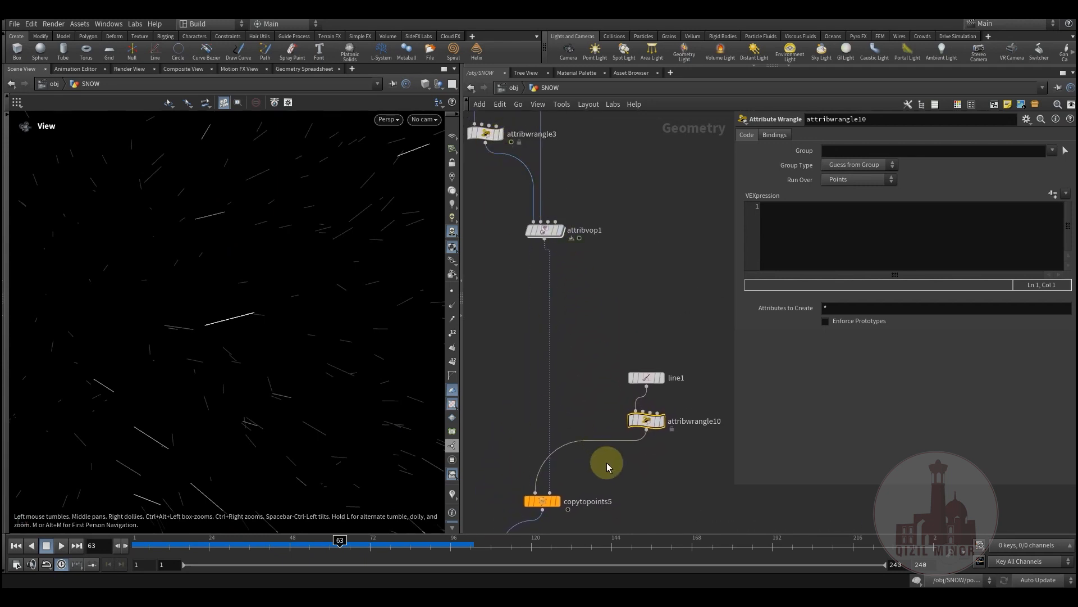
pyautogui.scroll(-4, 610, 410)
pyautogui.scroll(3, 584, 387)
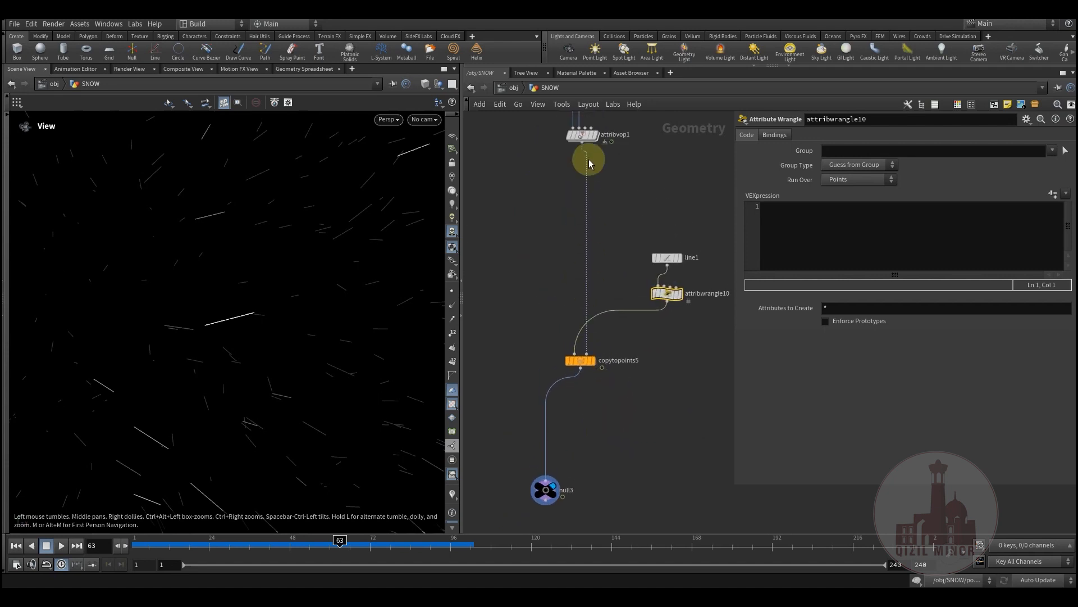
pyautogui.click(581, 145)
pyautogui.click(545, 480)
# Step: Open lopnet1 and pin the viewport to its Karma render
pyautogui.moveTo(652, 381); pyautogui.dragTo(699, 281, button='middle')
pyautogui.scroll(-3, 644, 393)
pyautogui.moveTo(584, 506); pyautogui.dragTo(812, 333, button='middle')
pyautogui.moveTo(487, 356); pyautogui.dragTo(548, 367, button='middle')
pyautogui.doubleClick(517, 377)
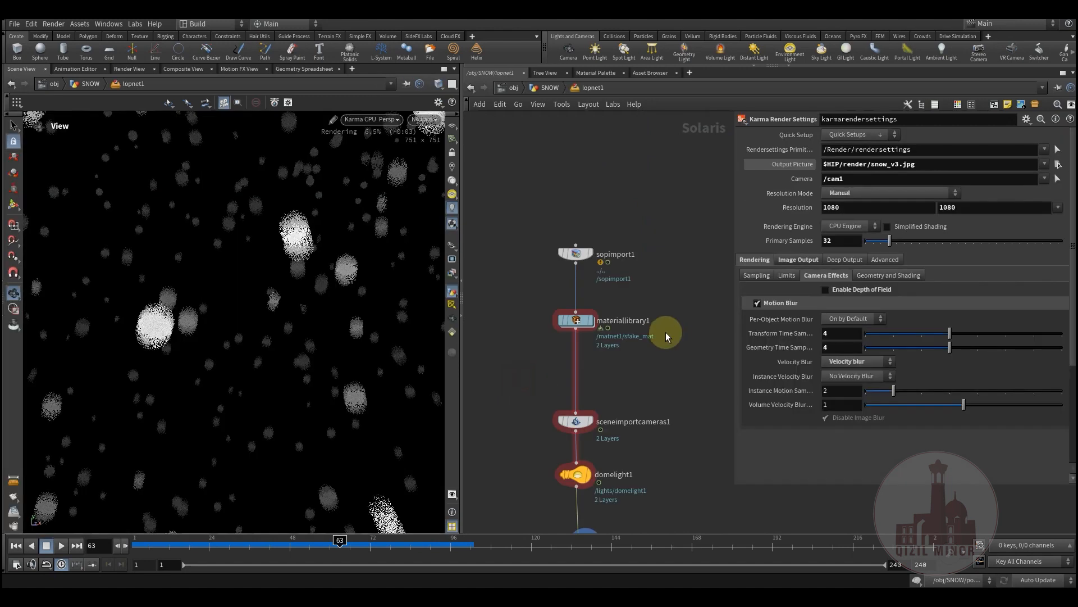
pyautogui.moveTo(665, 332); pyautogui.dragTo(594, 419, button='middle')
pyautogui.click(403, 83)
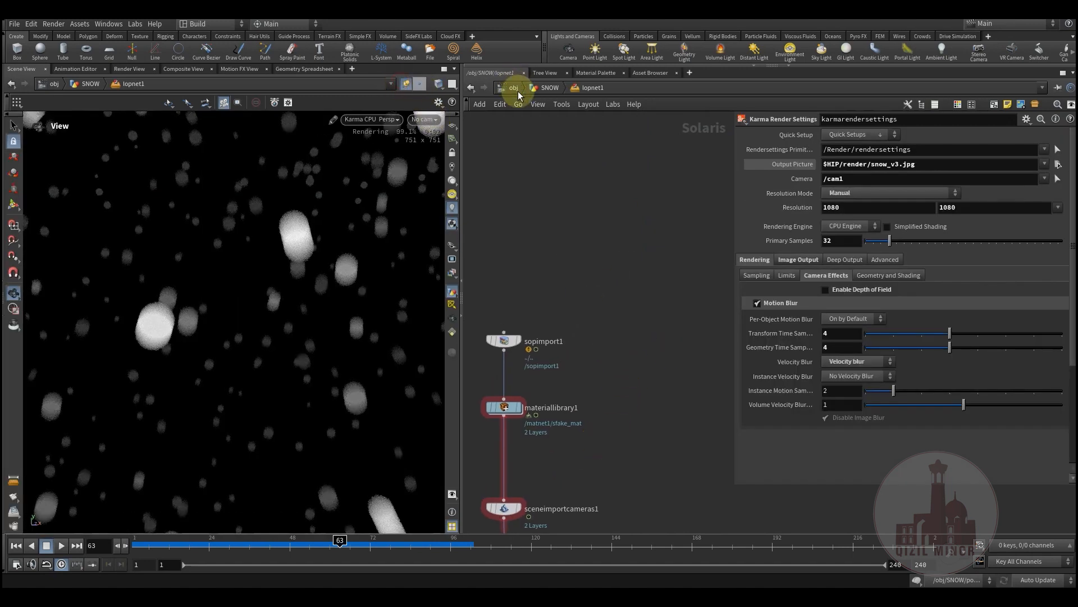
# Step: Return the network editor to SNOW and select attribwrangle3 to show its pscale settings
pyautogui.click(541, 90)
pyautogui.moveTo(583, 159); pyautogui.dragTo(520, 335, button='middle')
pyautogui.scroll(-3, 520, 335)
pyautogui.moveTo(645, 332); pyautogui.dragTo(575, 375, button='middle')
pyautogui.scroll(-1, 575, 375)
pyautogui.moveTo(660, 264); pyautogui.dragTo(515, 313, button='middle')
pyautogui.moveTo(562, 286); pyautogui.dragTo(609, 310, button='middle')
pyautogui.scroll(3, 609, 310)
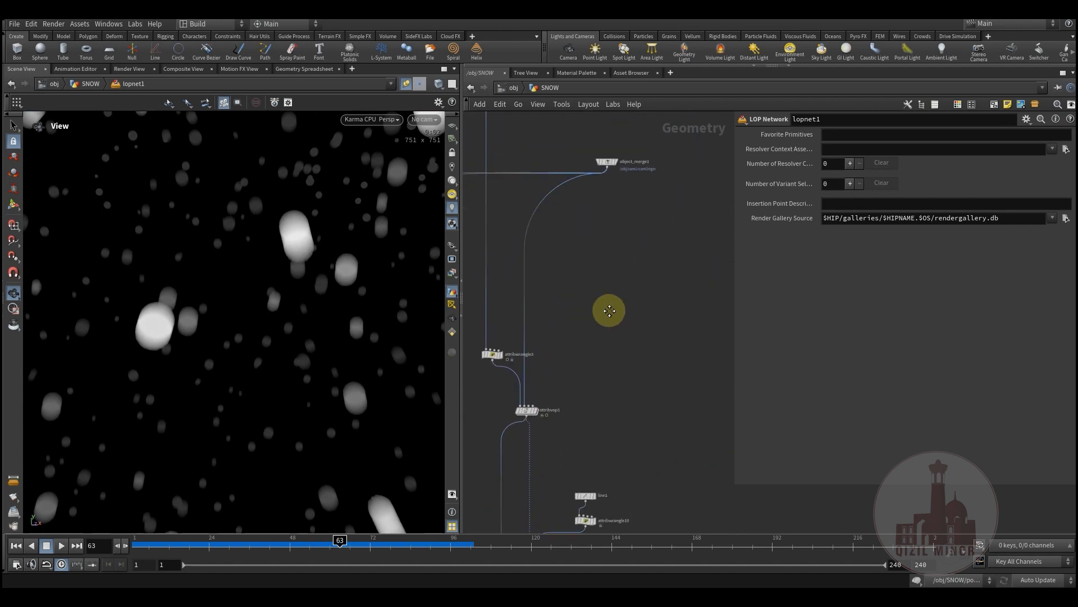
pyautogui.moveTo(473, 312); pyautogui.dragTo(539, 282, button='middle')
pyautogui.scroll(1, 539, 281)
pyautogui.click(559, 330)
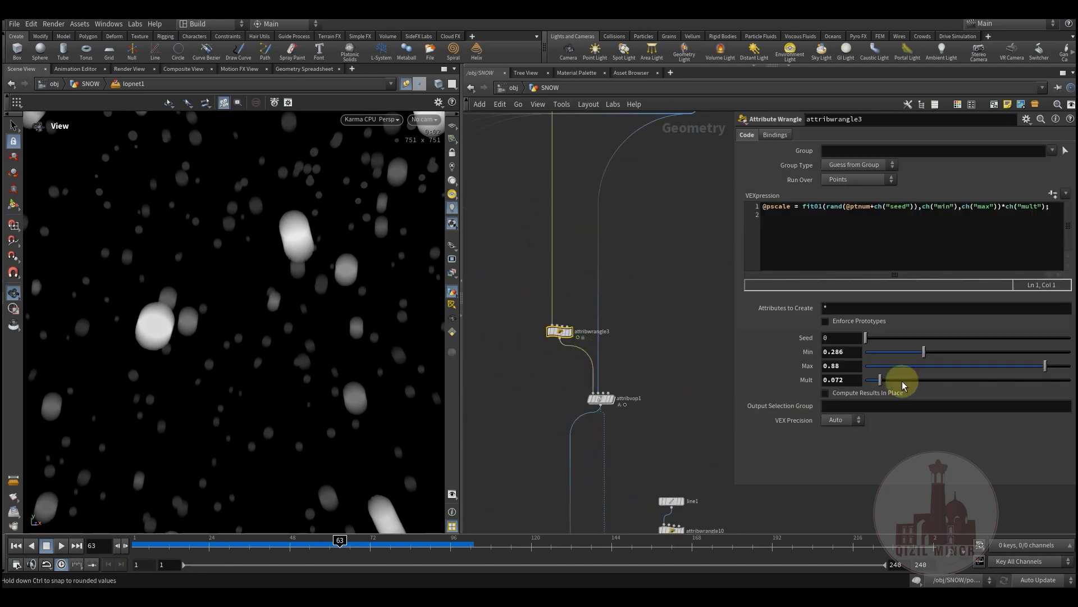
# Step: Try a different Mult value on attribwrangle3 and undo the change
pyautogui.moveTo(911, 384); pyautogui.dragTo(884, 379)
pyautogui.hotkey('ctrl', 'z')
pyautogui.moveTo(631, 335); pyautogui.dragTo(662, 325, button='middle')
pyautogui.hotkey('ctrl', 'z')
pyautogui.hotkey('ctrl', 'z')
pyautogui.hotkey('ctrl', 'z')
# Step: Connect copytopoints5's output to null3 so the copied lines feed the render
pyautogui.moveTo(655, 406); pyautogui.dragTo(648, 339, button='middle')
pyautogui.scroll(1, 574, 416)
pyautogui.moveTo(592, 503); pyautogui.dragTo(563, 333, button='middle')
pyautogui.scroll(1, 574, 417)
pyautogui.click(539, 396)
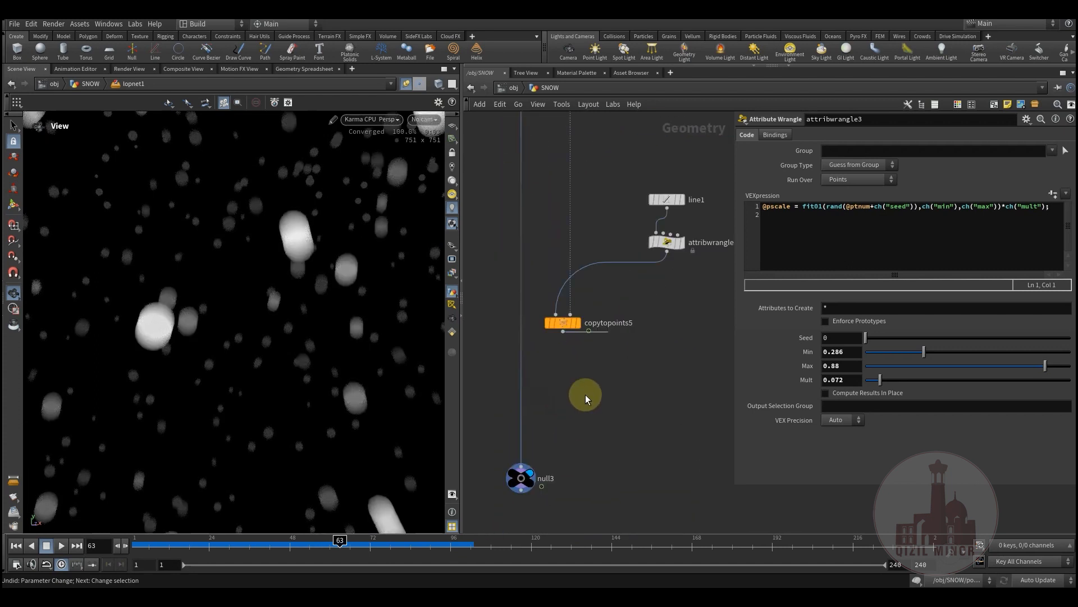
pyautogui.click(522, 467)
pyautogui.moveTo(633, 379); pyautogui.dragTo(595, 455, button='middle')
pyautogui.scroll(2, 620, 357)
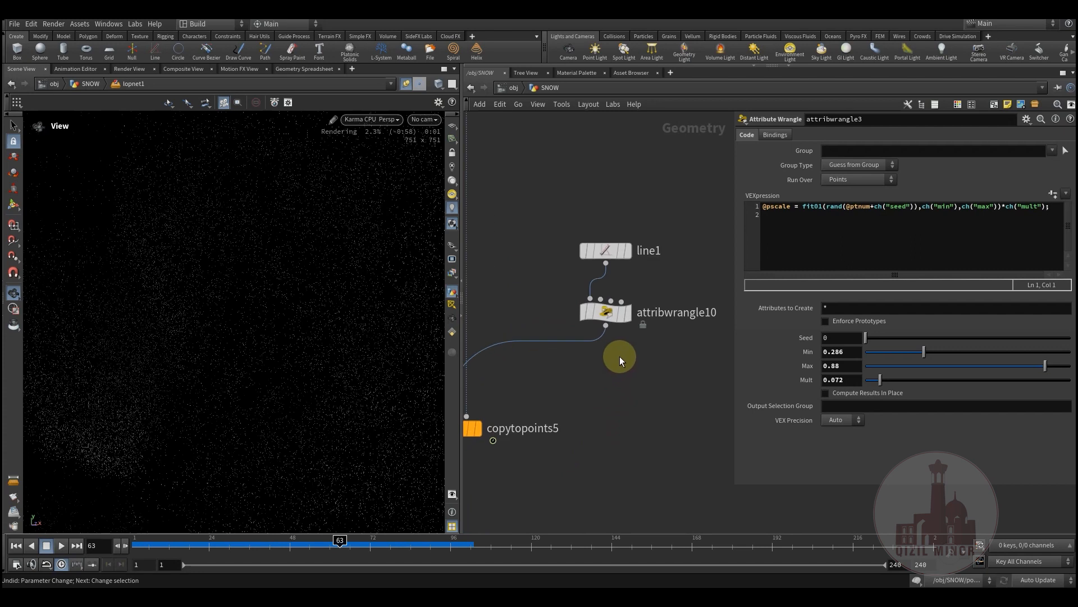
pyautogui.click(607, 321)
pyautogui.click(784, 224)
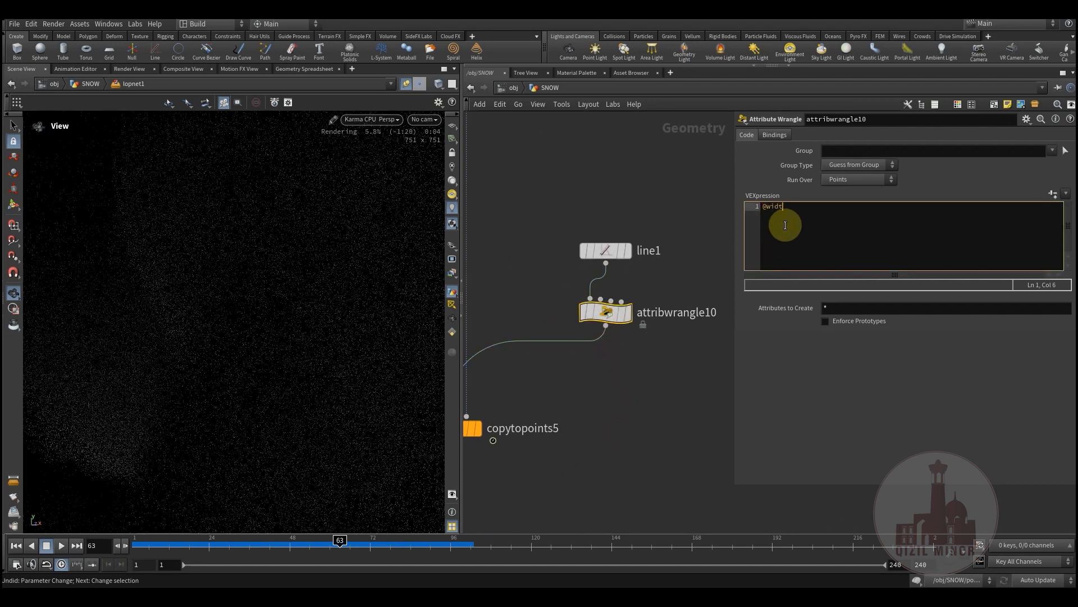
pyautogui.write('@width = ch("mult");')
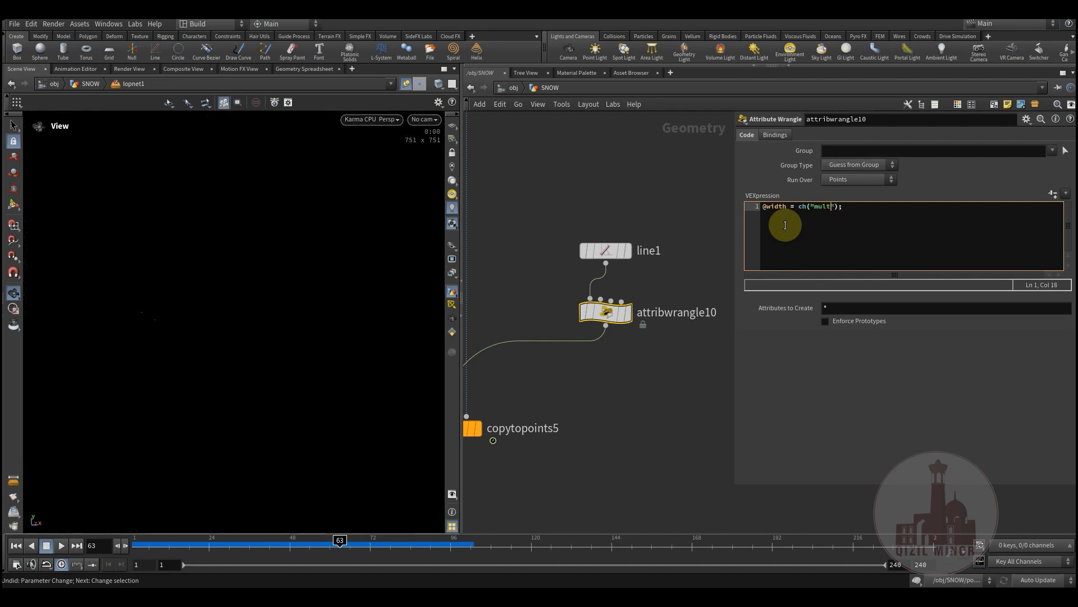
pyautogui.click(1052, 193)
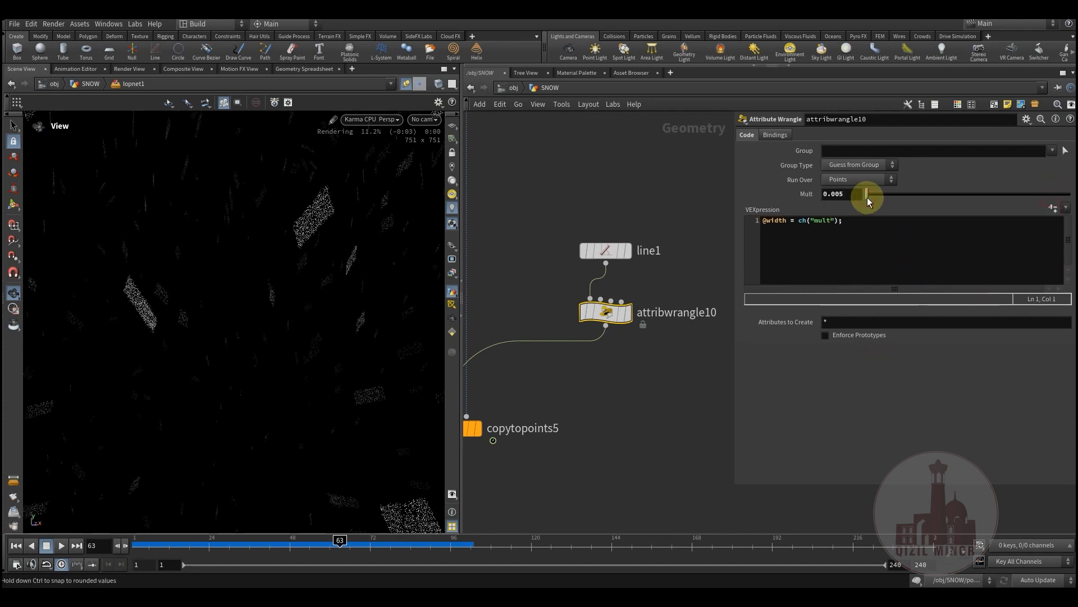
pyautogui.moveTo(867, 197); pyautogui.dragTo(870, 199)
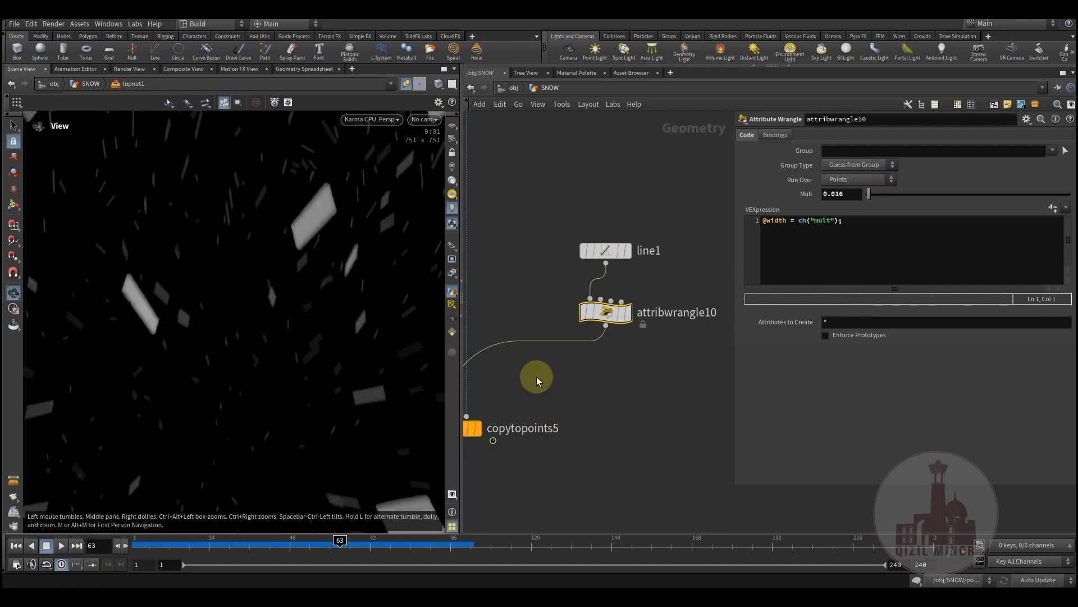
# Step: Replace null3's input with attribvop1's output, leaving the line copies disconnected from it
pyautogui.scroll(-3, 614, 389)
pyautogui.moveTo(618, 404); pyautogui.dragTo(667, 385, button='middle')
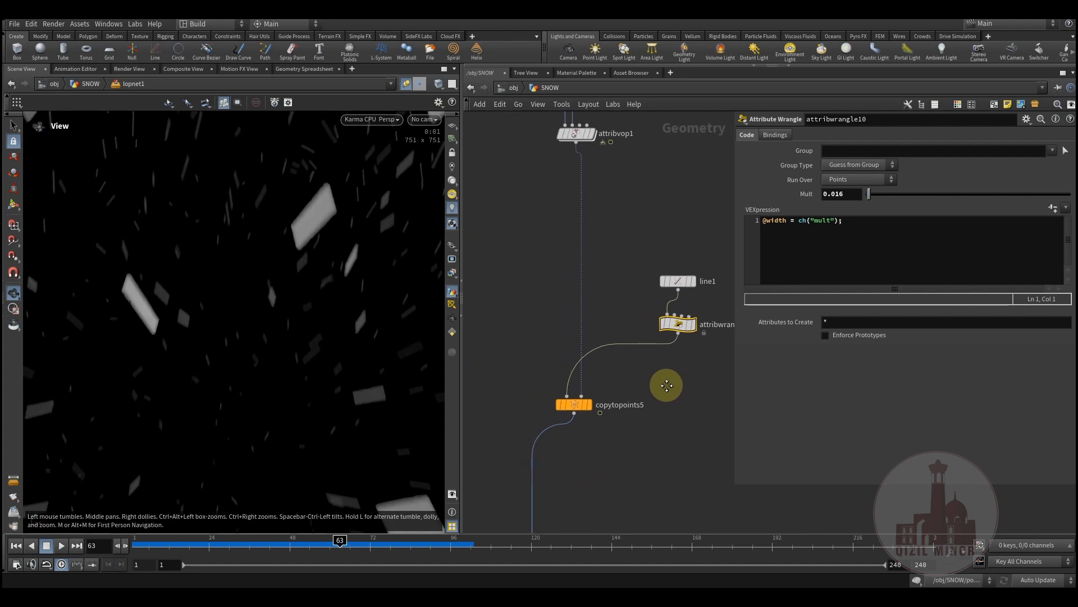
pyautogui.click(575, 143)
pyautogui.moveTo(519, 449); pyautogui.dragTo(518, 270, button='middle')
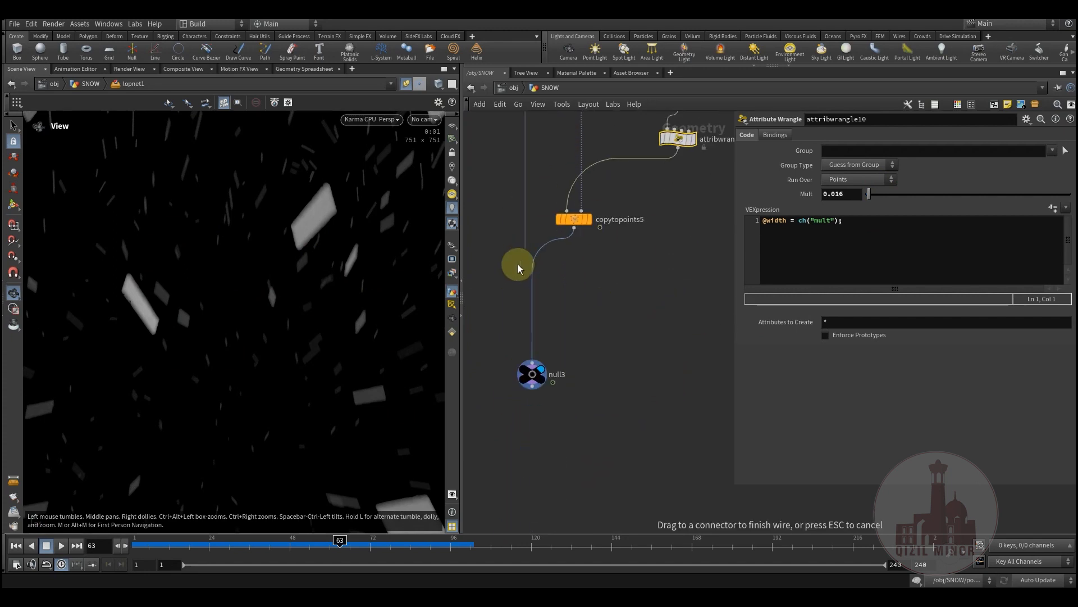
pyautogui.click(531, 360)
# Step: Switch the viewport from the lopnet1 render back to the SNOW geometry and scrub to frame 77
pyautogui.moveTo(592, 427); pyautogui.dragTo(622, 377, button='middle')
pyautogui.scroll(-2, 623, 382)
pyautogui.moveTo(547, 426); pyautogui.dragTo(621, 378, button='middle')
pyautogui.scroll(-3, 585, 384)
pyautogui.scroll(2, 621, 377)
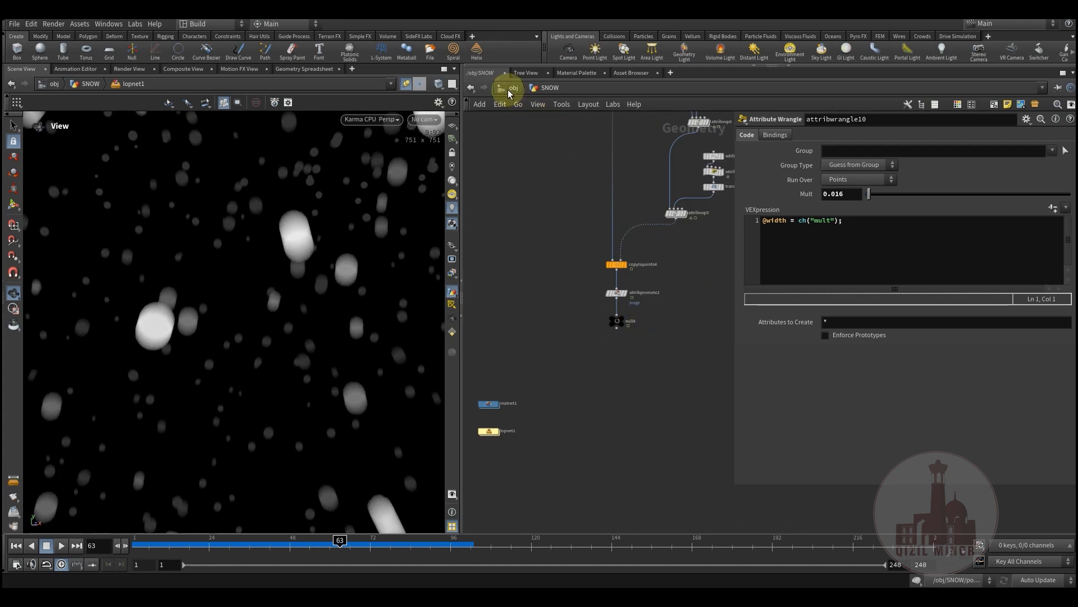
pyautogui.moveTo(579, 366); pyautogui.dragTo(586, 335, button='middle')
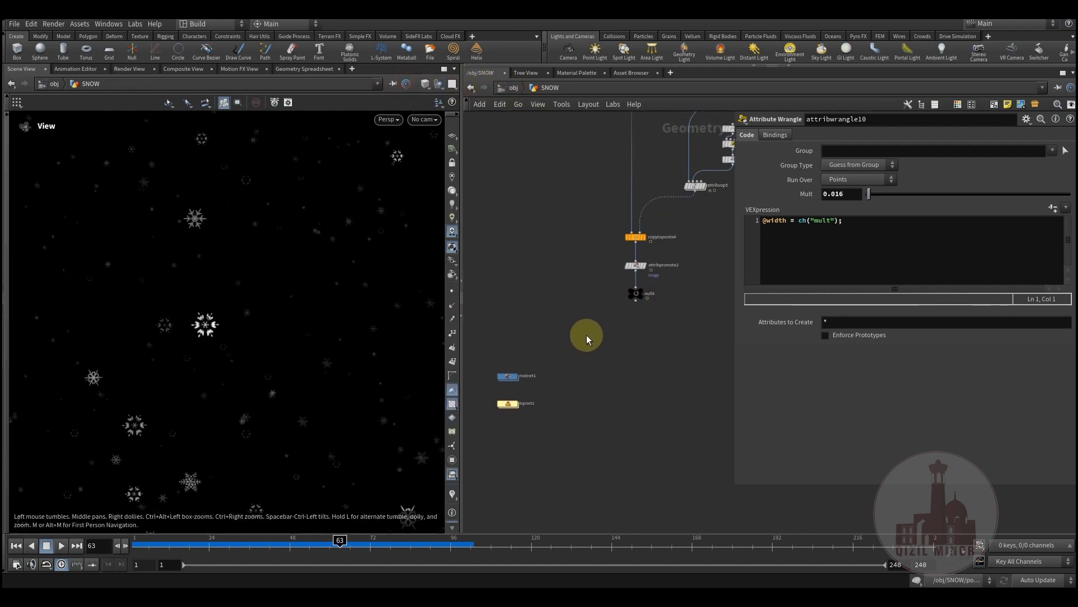
pyautogui.moveTo(241, 549); pyautogui.dragTo(387, 544)
# Step: Box-select the row of output null nodes to point out the setup's branches, then clear the selection
pyautogui.scroll(-5, 660, 448)
pyautogui.moveTo(597, 443); pyautogui.dragTo(519, 415, button='middle')
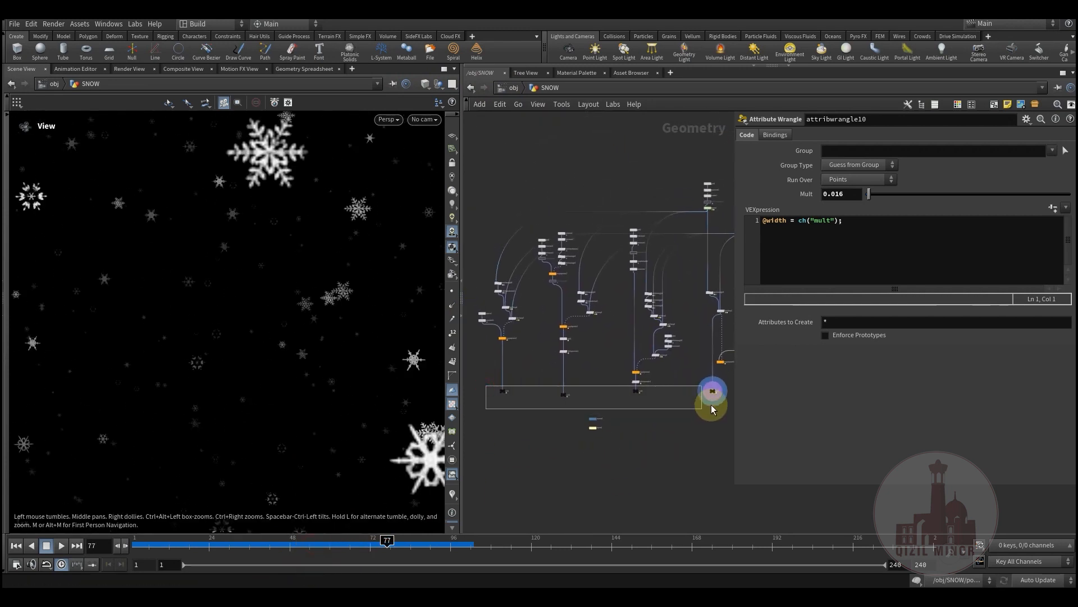
pyautogui.moveTo(711, 404); pyautogui.dragTo(724, 402)
pyautogui.click(618, 477)
pyautogui.moveTo(573, 466); pyautogui.dragTo(586, 478, button='middle')
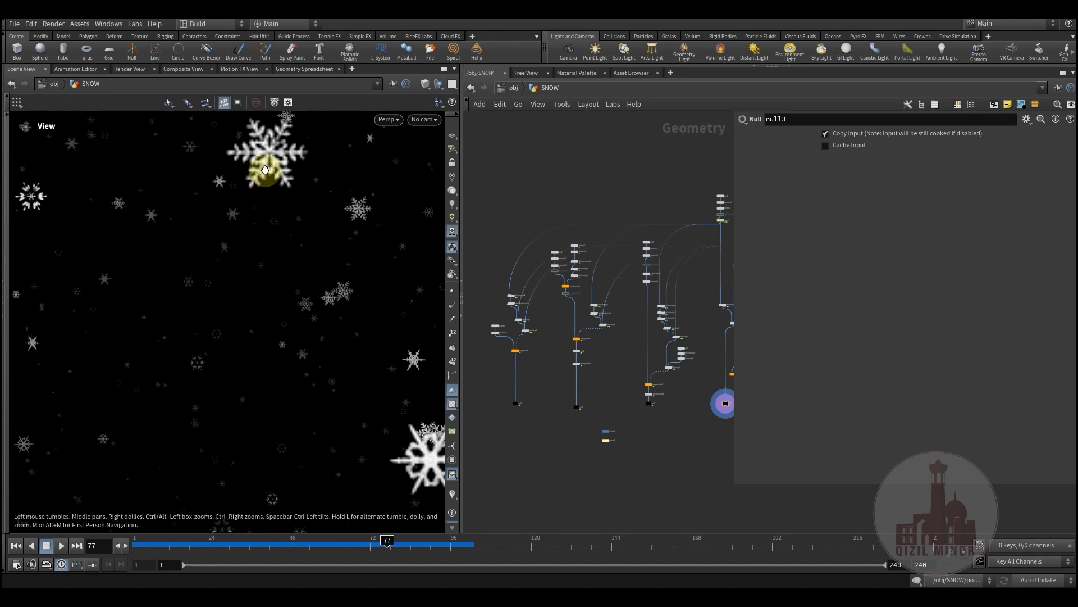
# Step: Select null1 and play the snow animation from frame 1
pyautogui.moveTo(646, 459); pyautogui.dragTo(654, 410, button='middle')
pyautogui.moveTo(526, 406); pyautogui.dragTo(547, 410, button='middle')
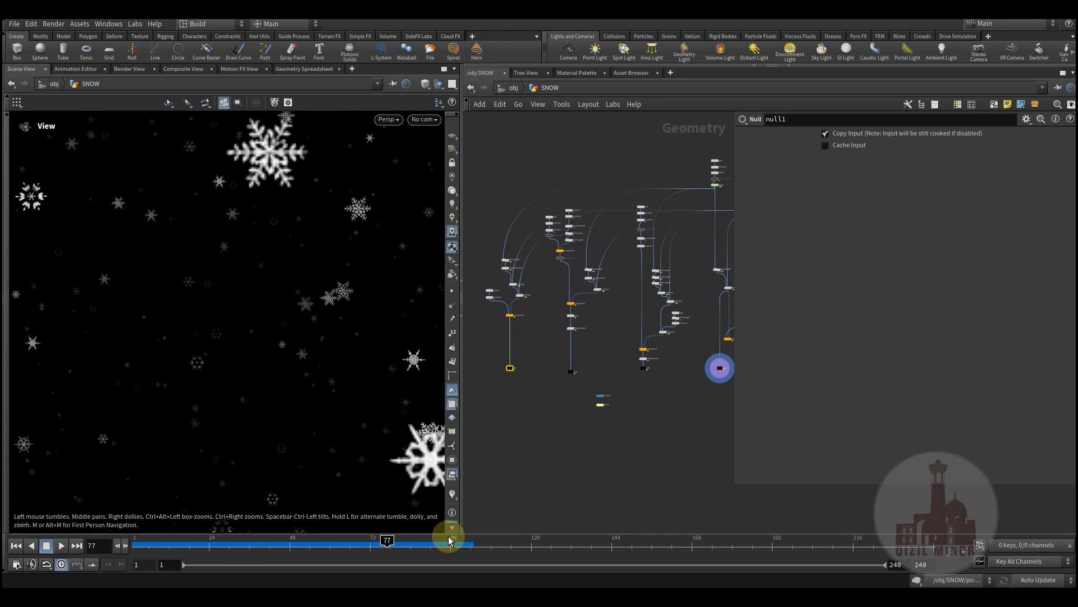
pyautogui.click(133, 546)
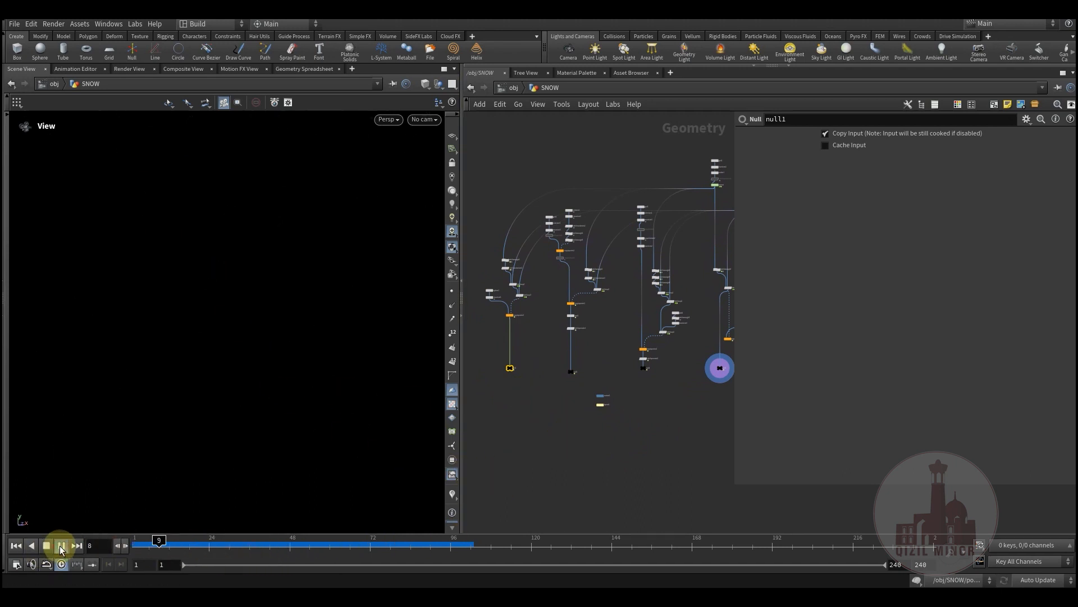